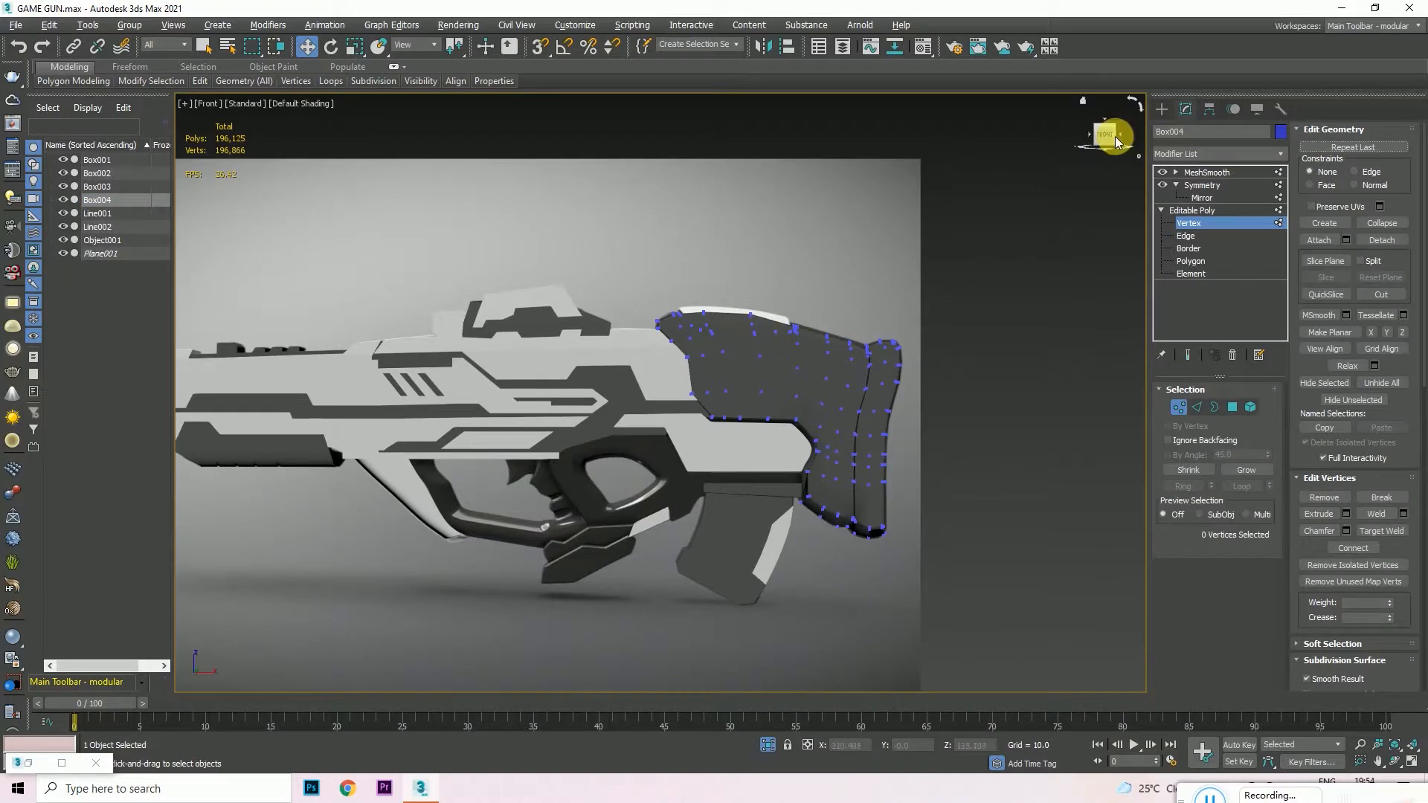
- Select the 12 polygons inside the raised pad outline along the top edge of the stock
key("F4")
scroll(819, 327, "up", 10)
left_click(1233, 411)
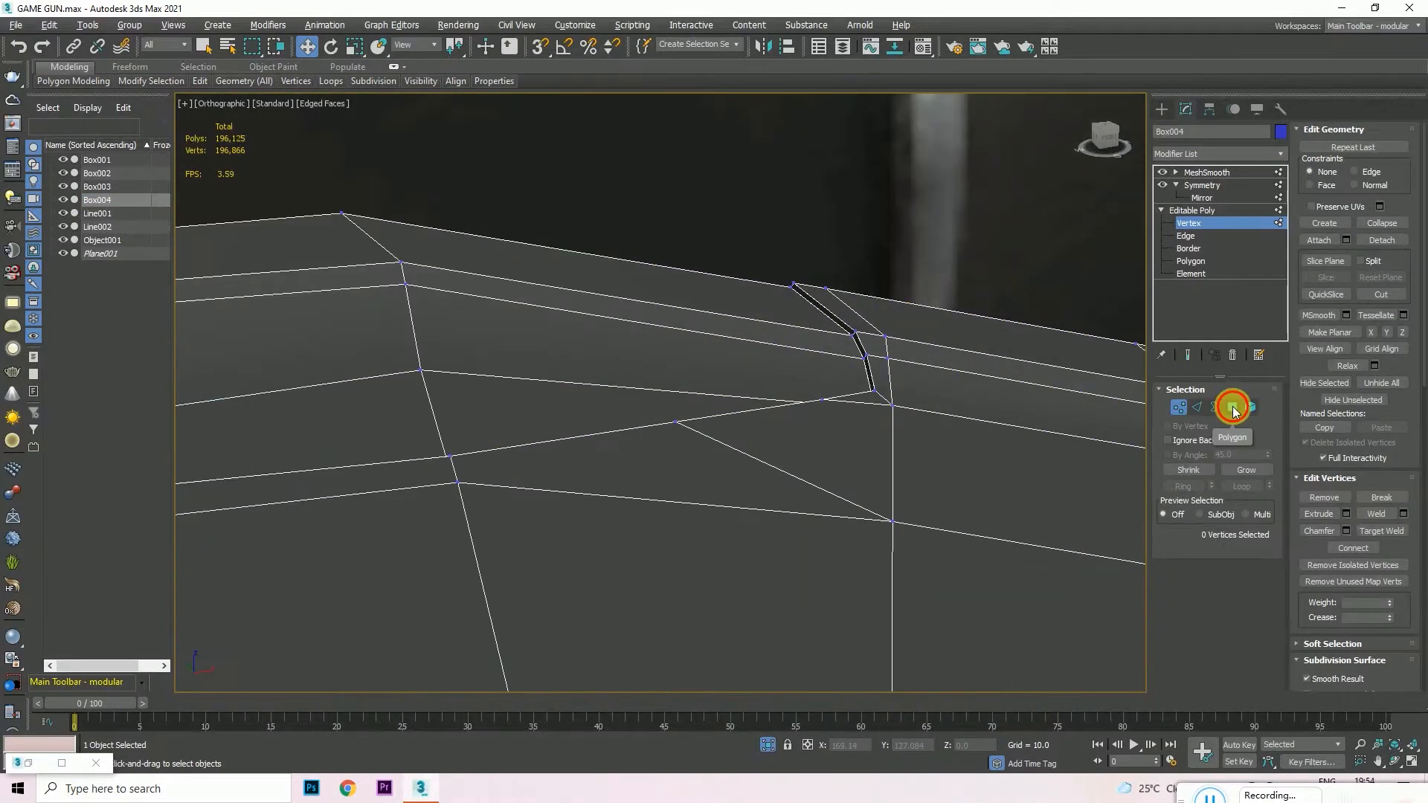
scroll(823, 342, "up", 4)
left_click(824, 342)
left_click(811, 294, "ctrl")
left_click(867, 398, "ctrl")
scroll(921, 400, "down", 6)
left_click(724, 422, "ctrl")
left_click(569, 431, "ctrl")
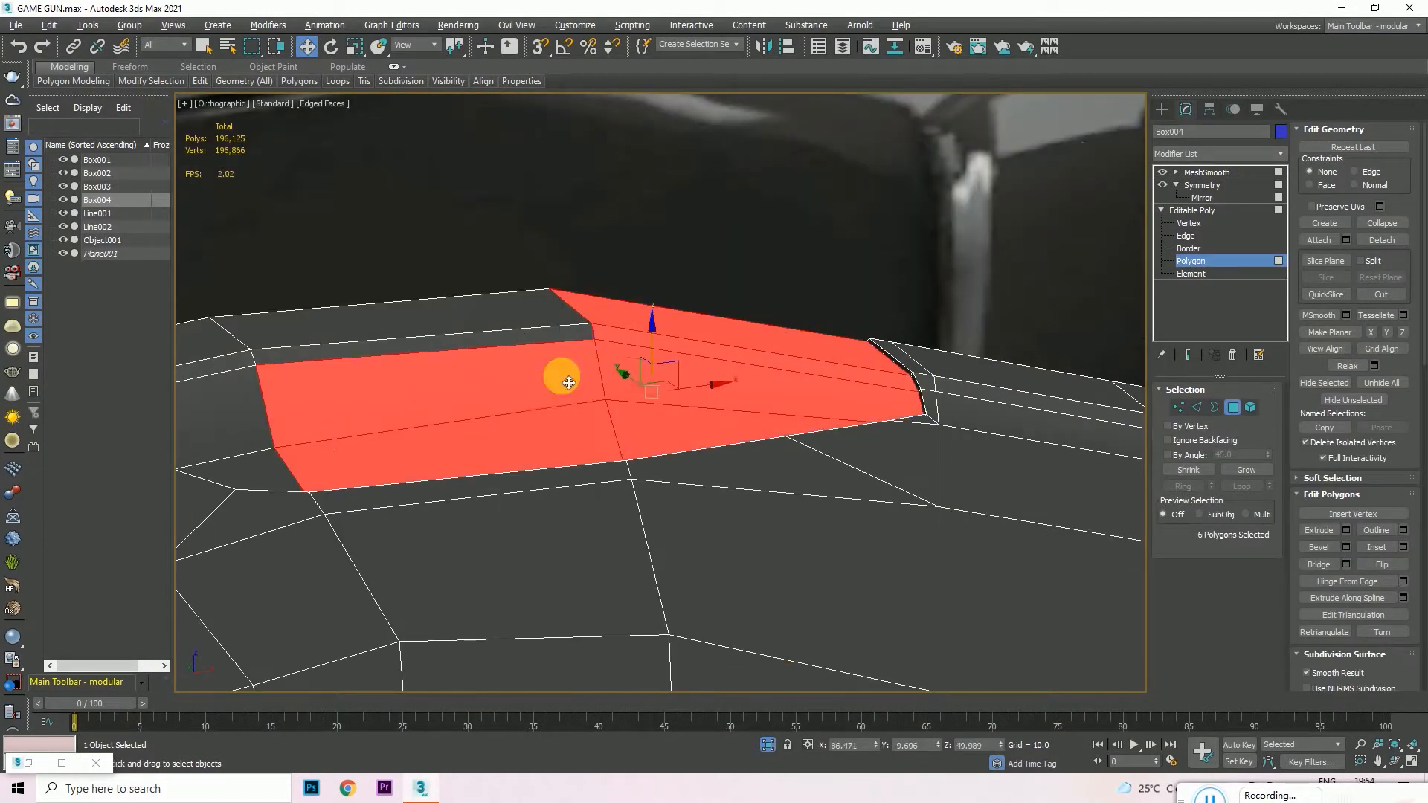
left_click(568, 382, "ctrl")
scroll(569, 378, "down", 2)
left_click(341, 376, "ctrl")
left_click(394, 446, "ctrl")
left_click(418, 356, "ctrl")
left_click(417, 339, "ctrl")
left_click(360, 360, "ctrl")
scroll(476, 320, "down", 4)
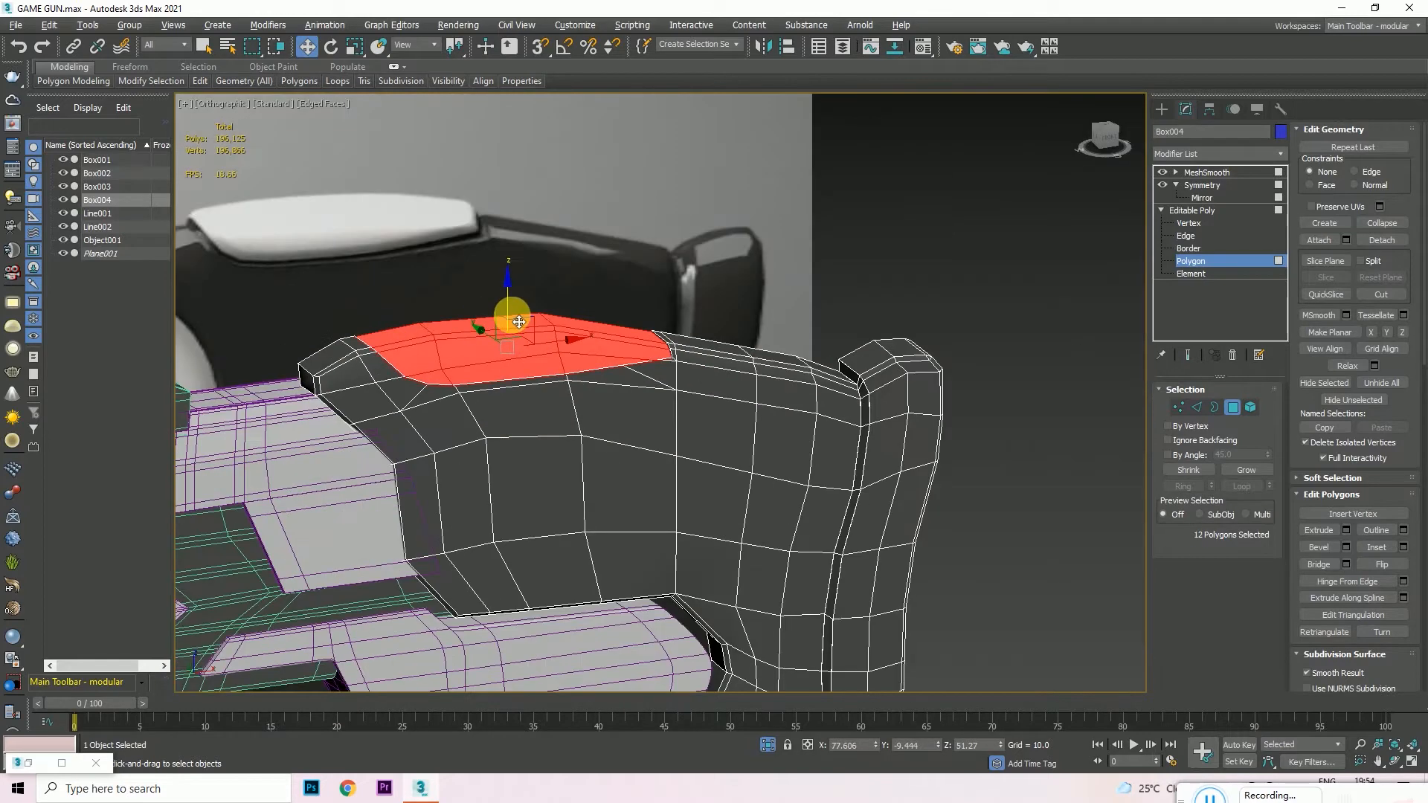
- Clone the selected top polygons slightly upward into a separate object
left_click(1107, 141)
scroll(578, 371, "up", 3)
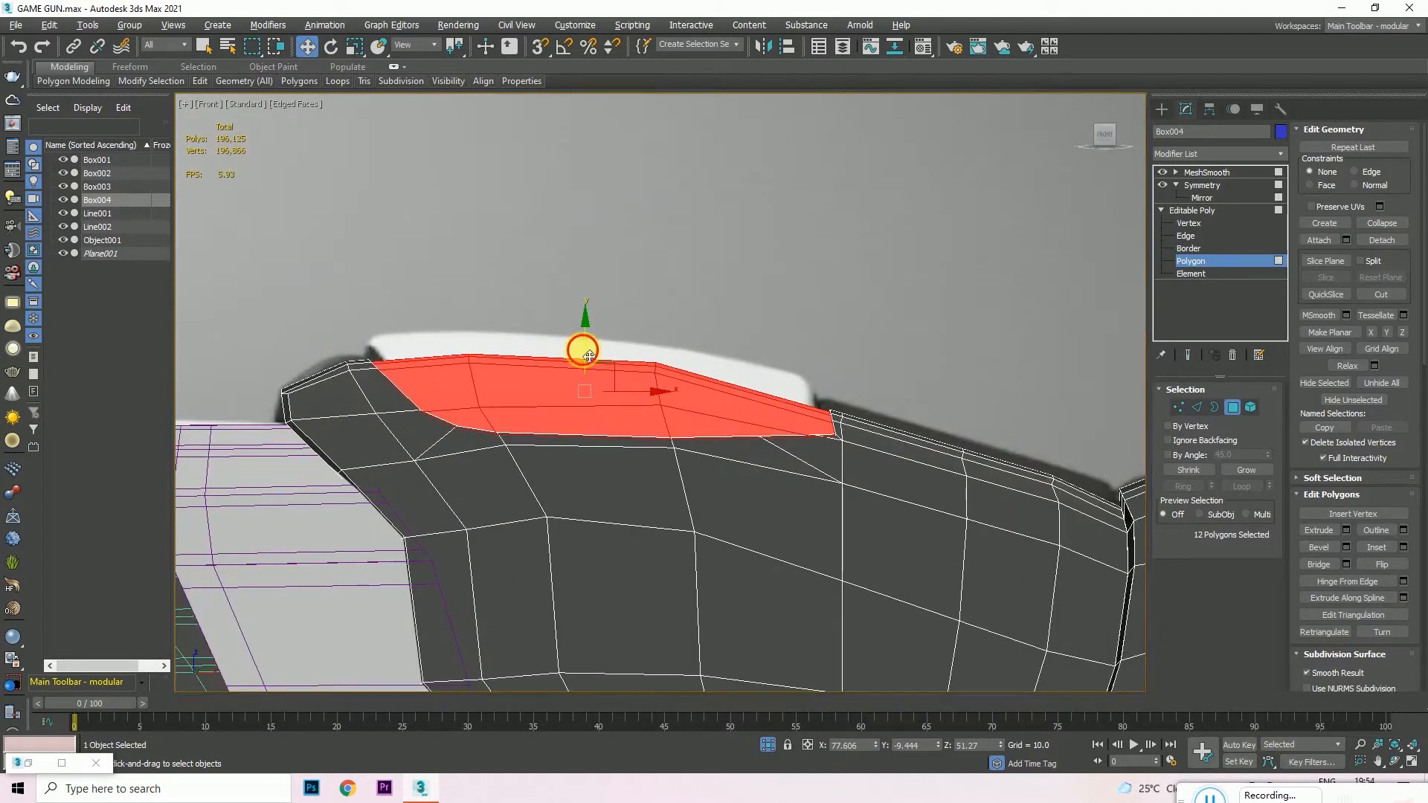
left_click_drag(589, 357, 590, 347, "shift")
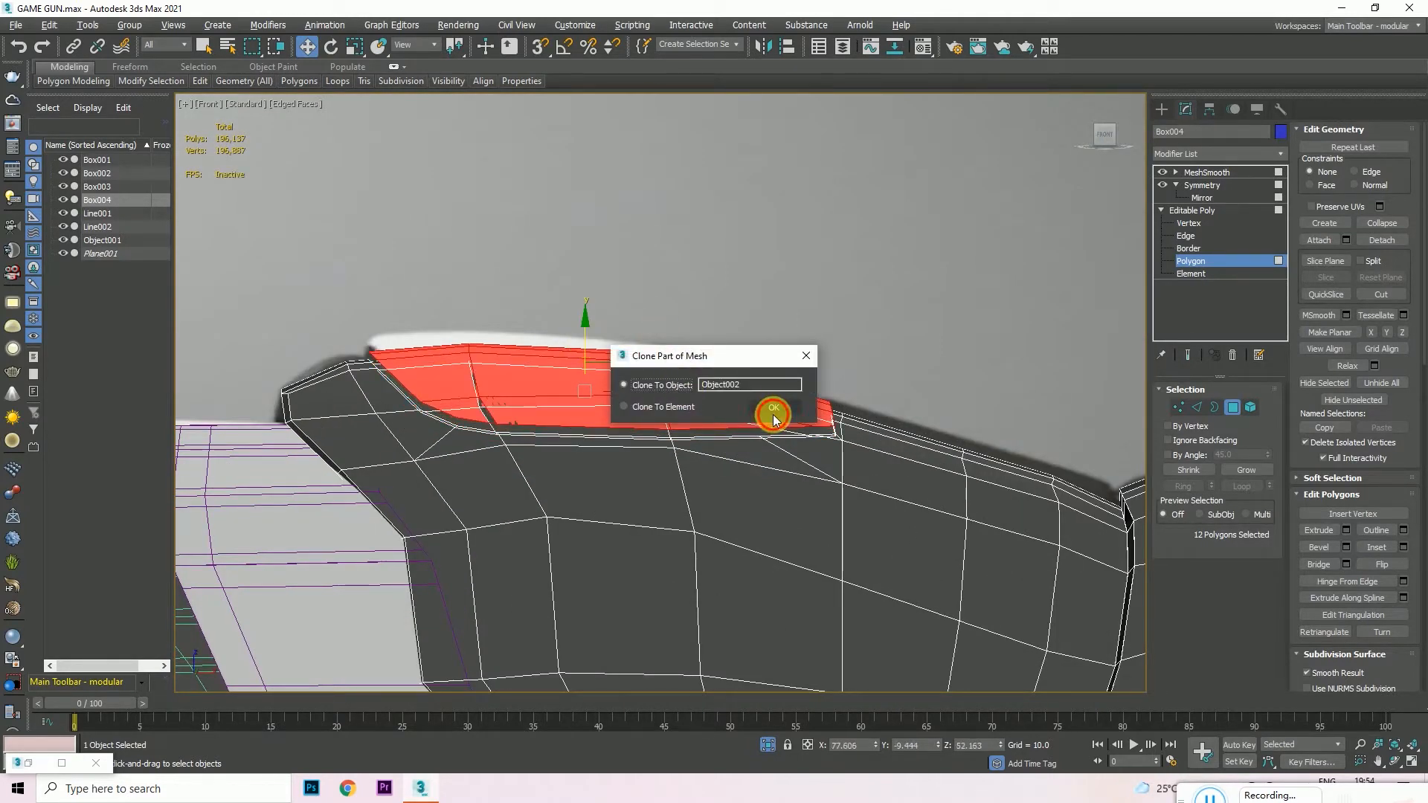
left_click(774, 417)
left_click_drag(1102, 145, 1071, 148)
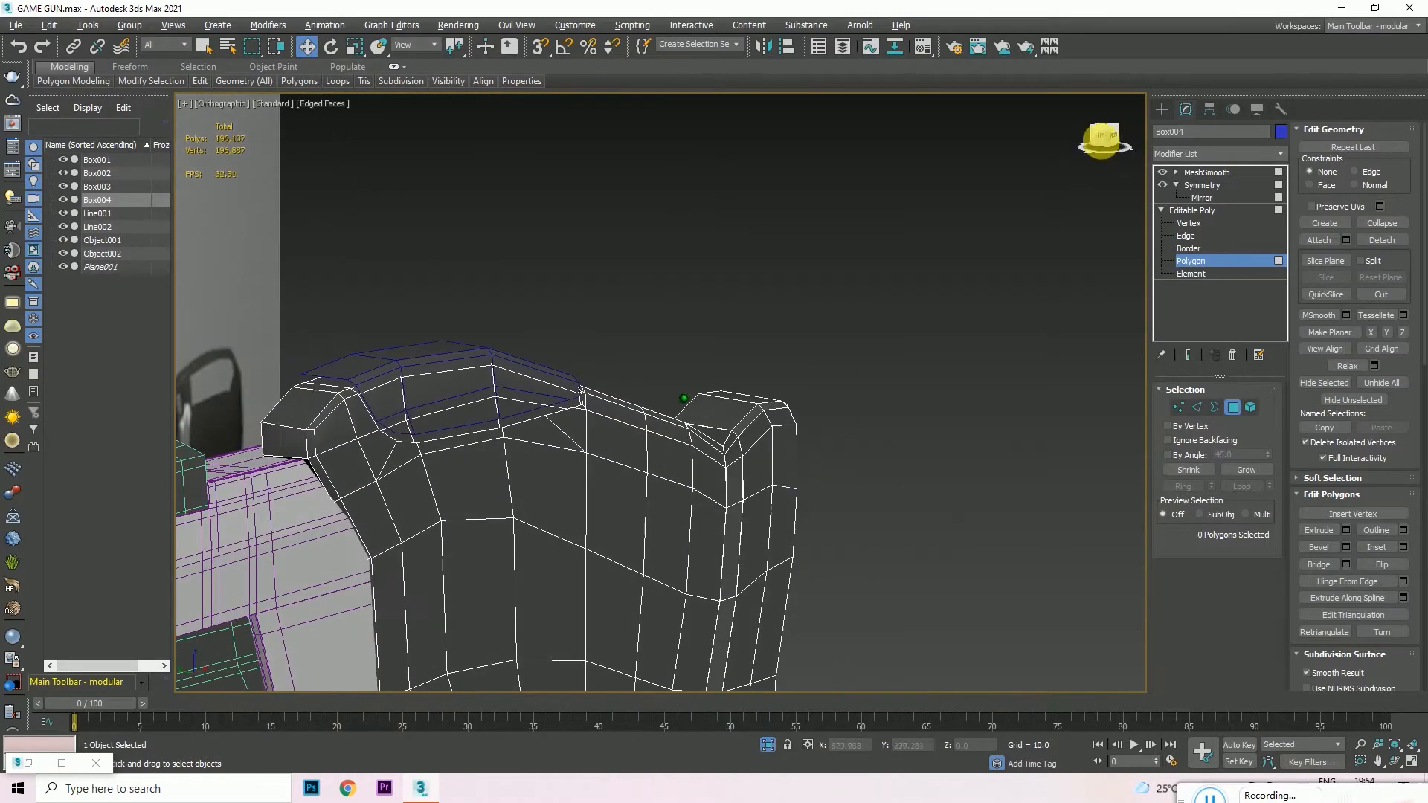
- Return the stock to its MeshSmooth level and select the cloned pad piece on top of it
left_click(1202, 171)
left_click(989, 212)
scroll(311, 359, "up", 2)
middle_click_drag(312, 358, 583, 322)
left_click(583, 322)
left_click_drag(1104, 140, 1073, 146)
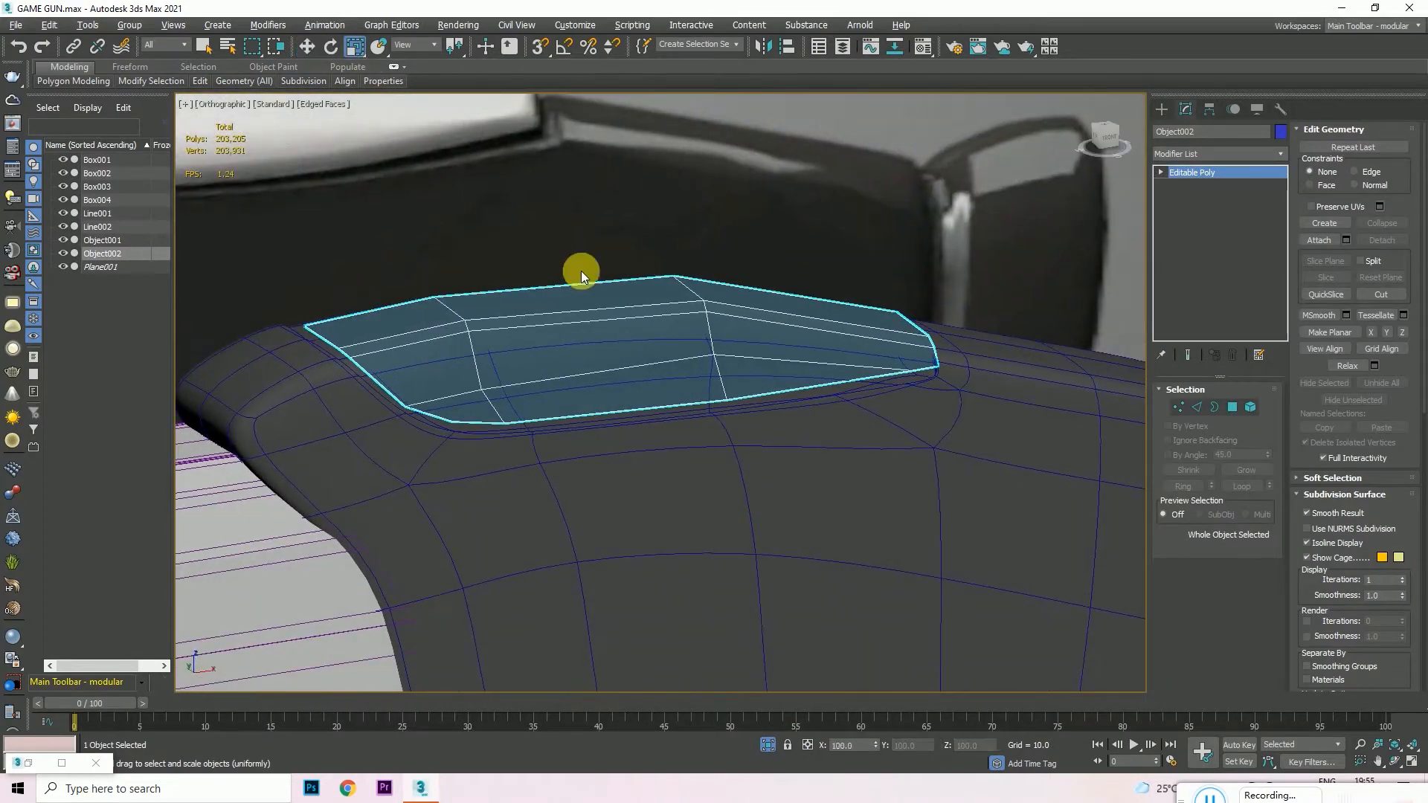
- Center the cloned pad's pivot on the object
scroll(609, 334, "down", 6)
left_click(1210, 109)
left_click(1219, 212)
left_click(1216, 288)
left_click(1217, 213)
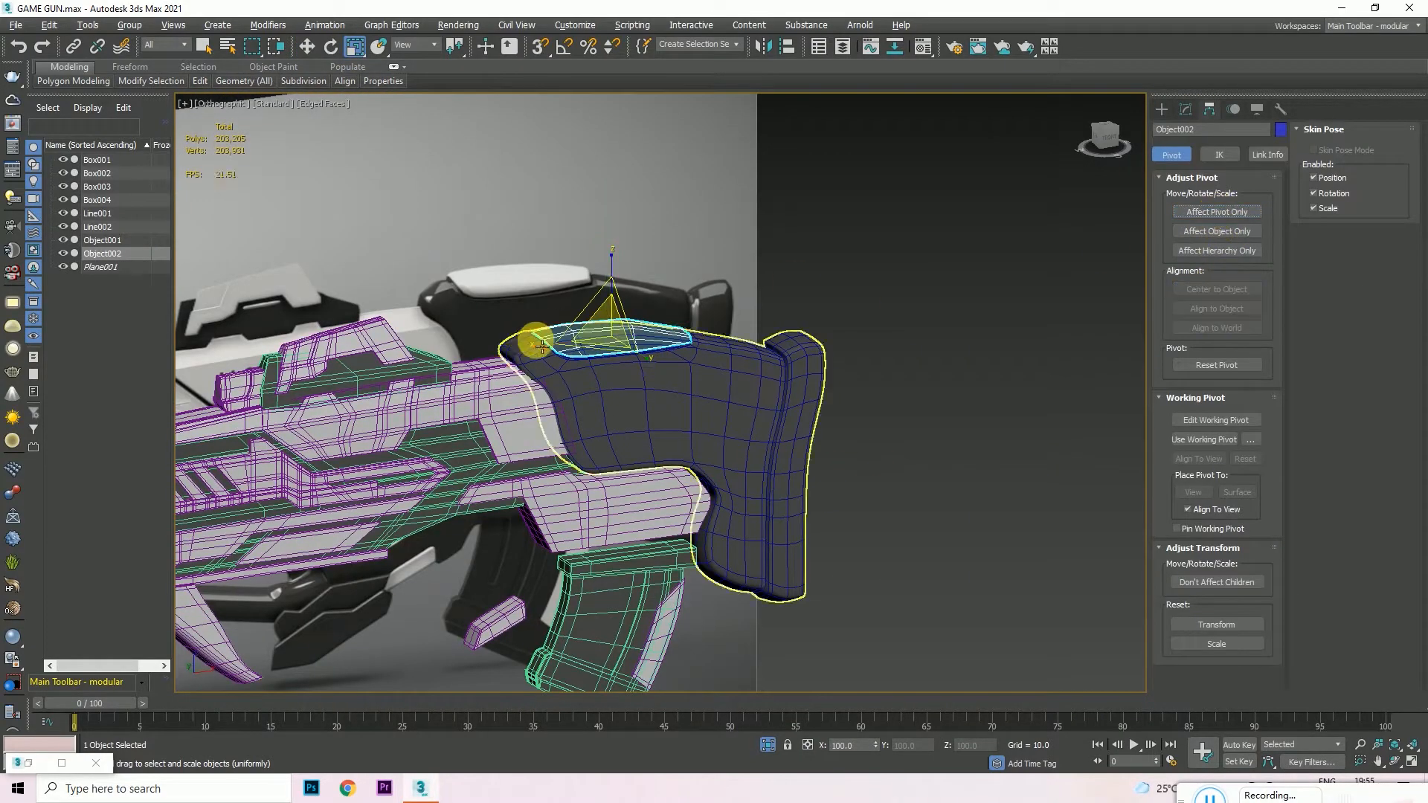
- Scale the cloned pad down uniformly to about 99% and compare it with the reference from the front
scroll(558, 337, "up", 5)
scroll(728, 279, "down", 4)
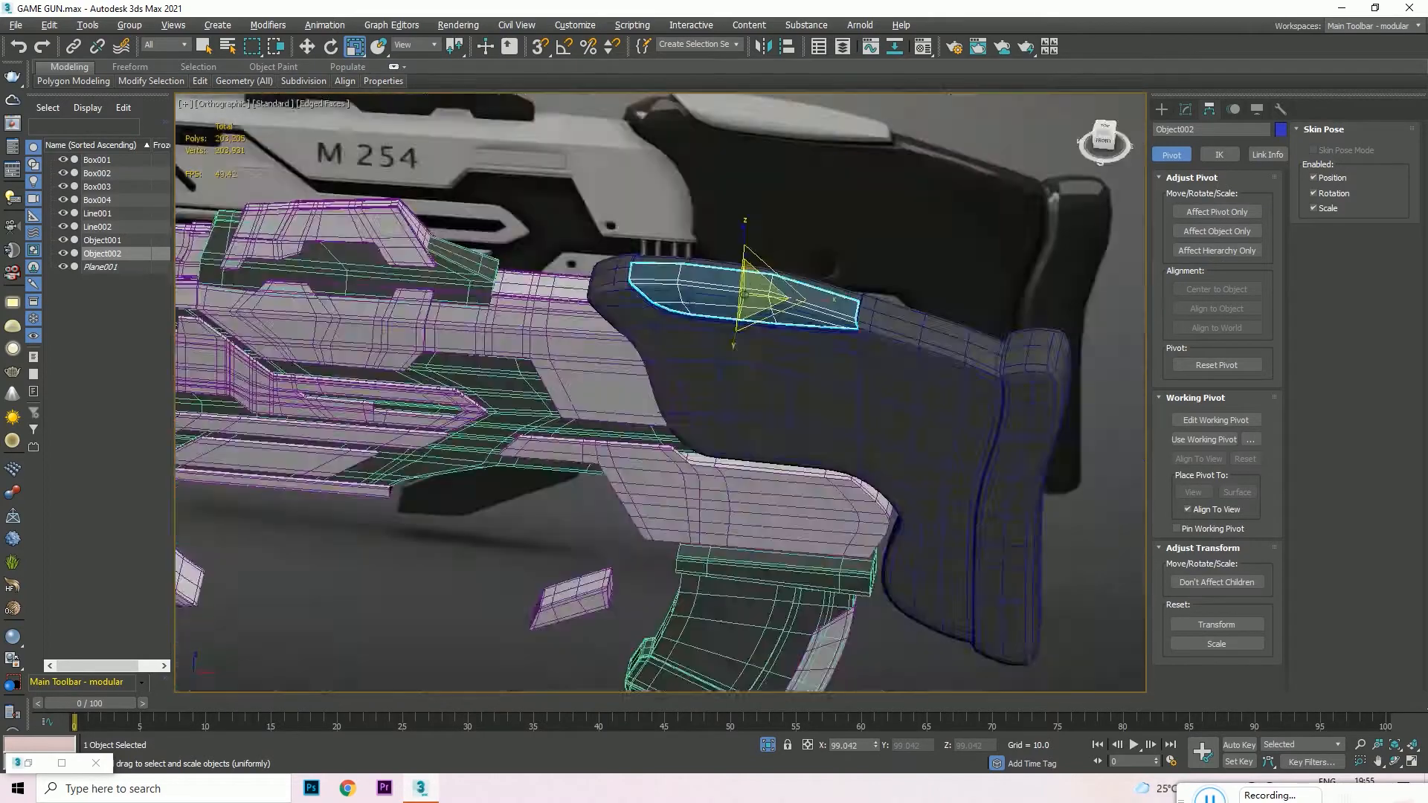
left_click(1107, 135)
scroll(860, 312, "up", 4)
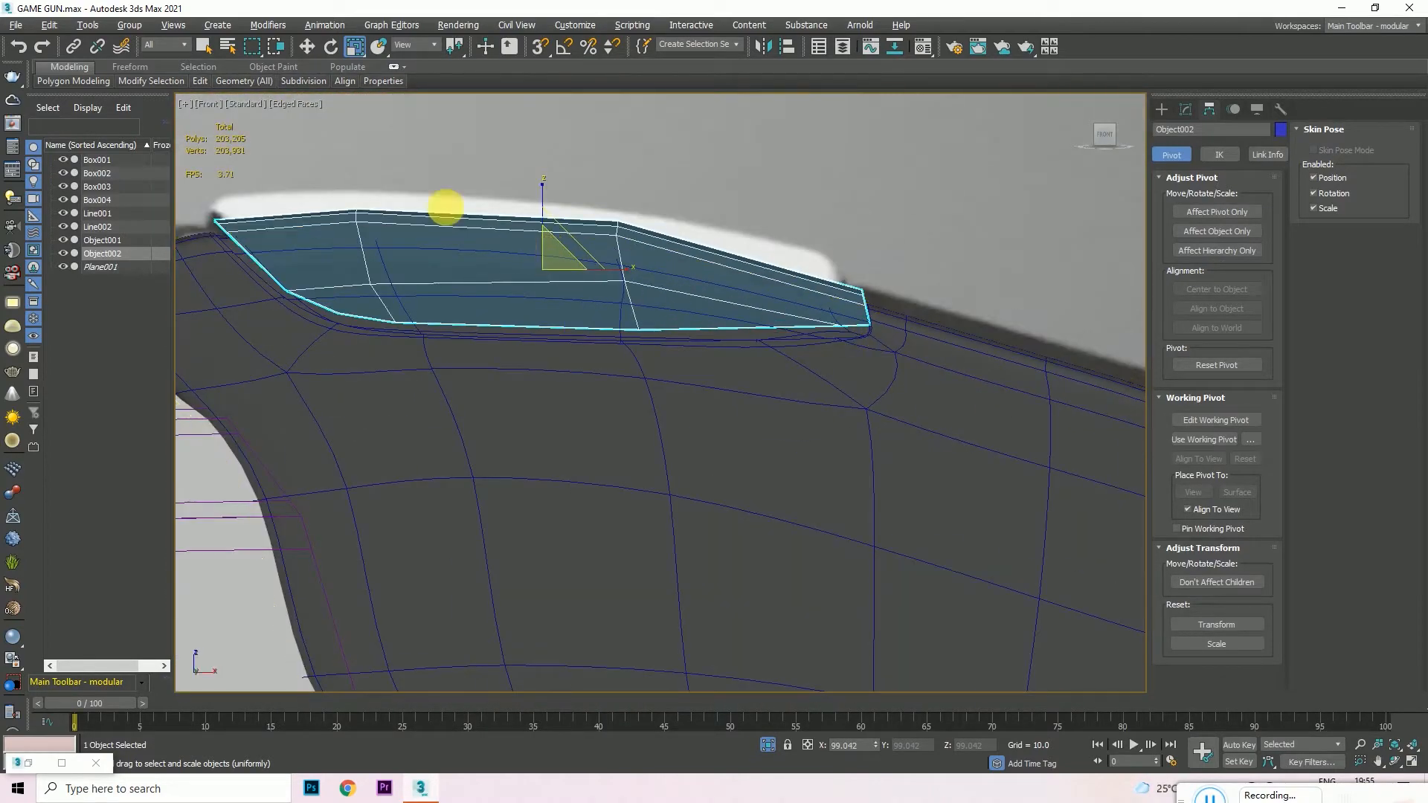
- Move the cloned pad about 0.3 units along negative X to line up with the reference
scroll(699, 350, "down", 2)
middle_click_drag(699, 349, 660, 398, "alt")
key("f")
scroll(399, 239, "up", 3)
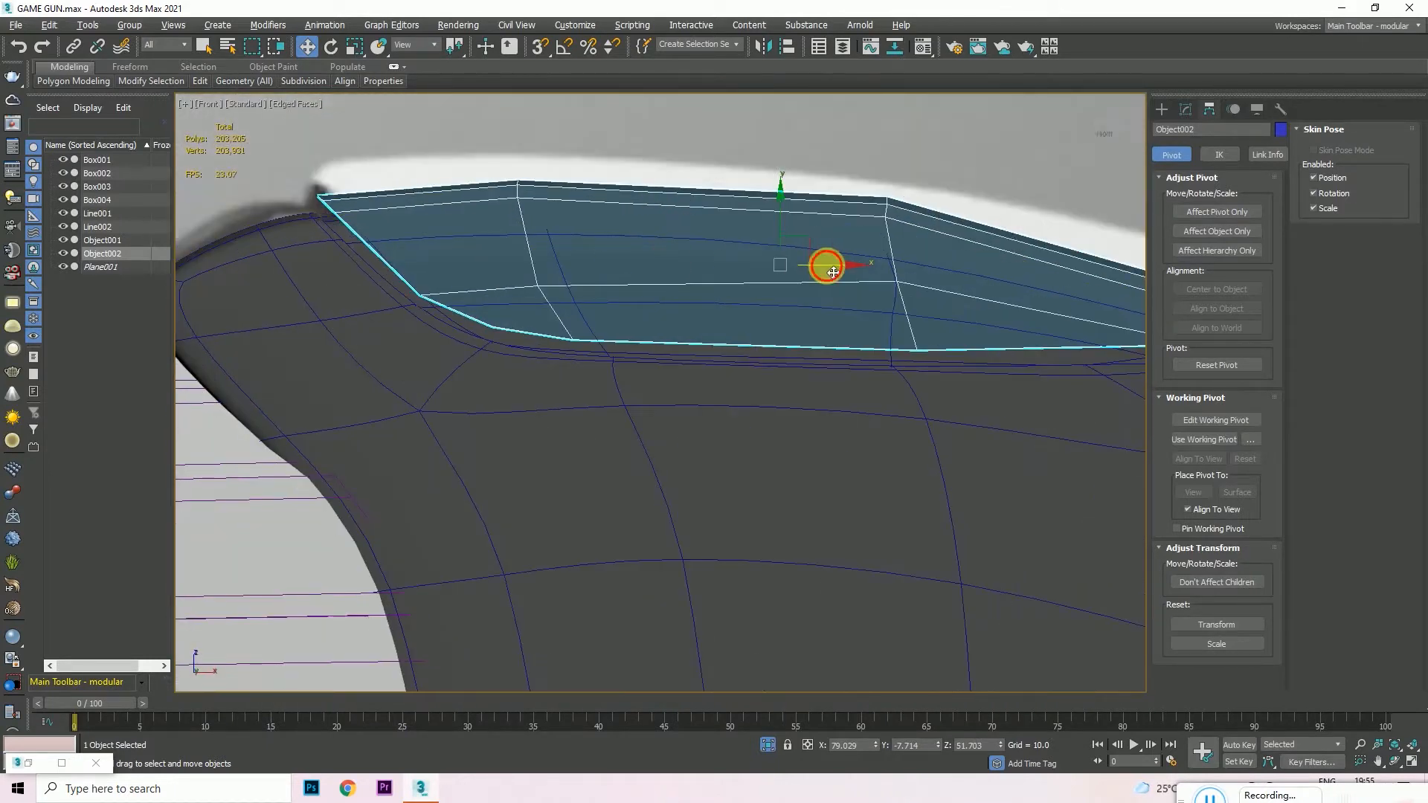
scroll(825, 275, "down", 6)
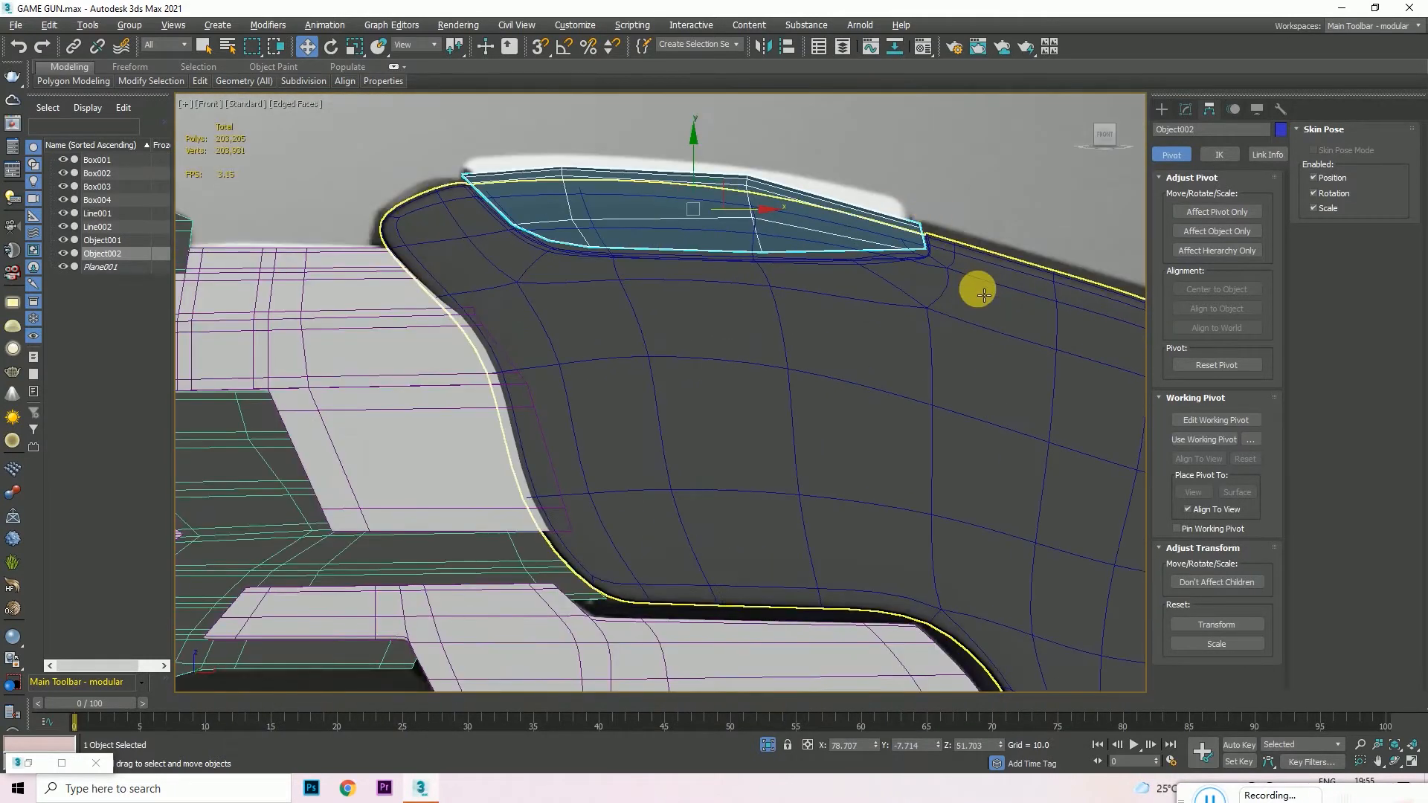
- Isolate the stock Box004 and open its Editable Poly for vertex editing
left_click(955, 296)
key("alt+q")
left_click(1071, 171)
scroll(967, 149, "down", 4)
middle_click_drag(948, 149, 896, 201, "alt")
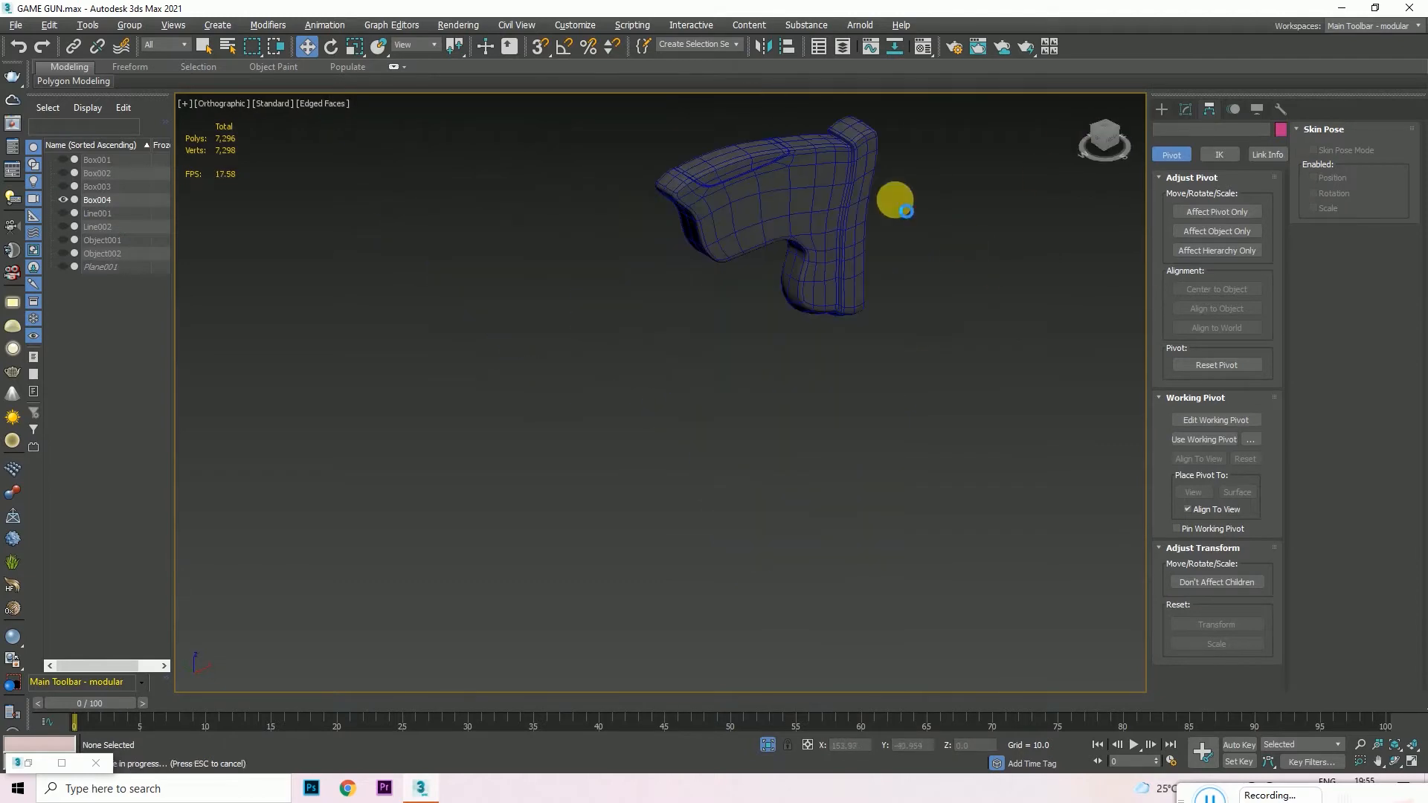
scroll(794, 159, "up", 8)
left_click(795, 159)
left_click(1185, 109)
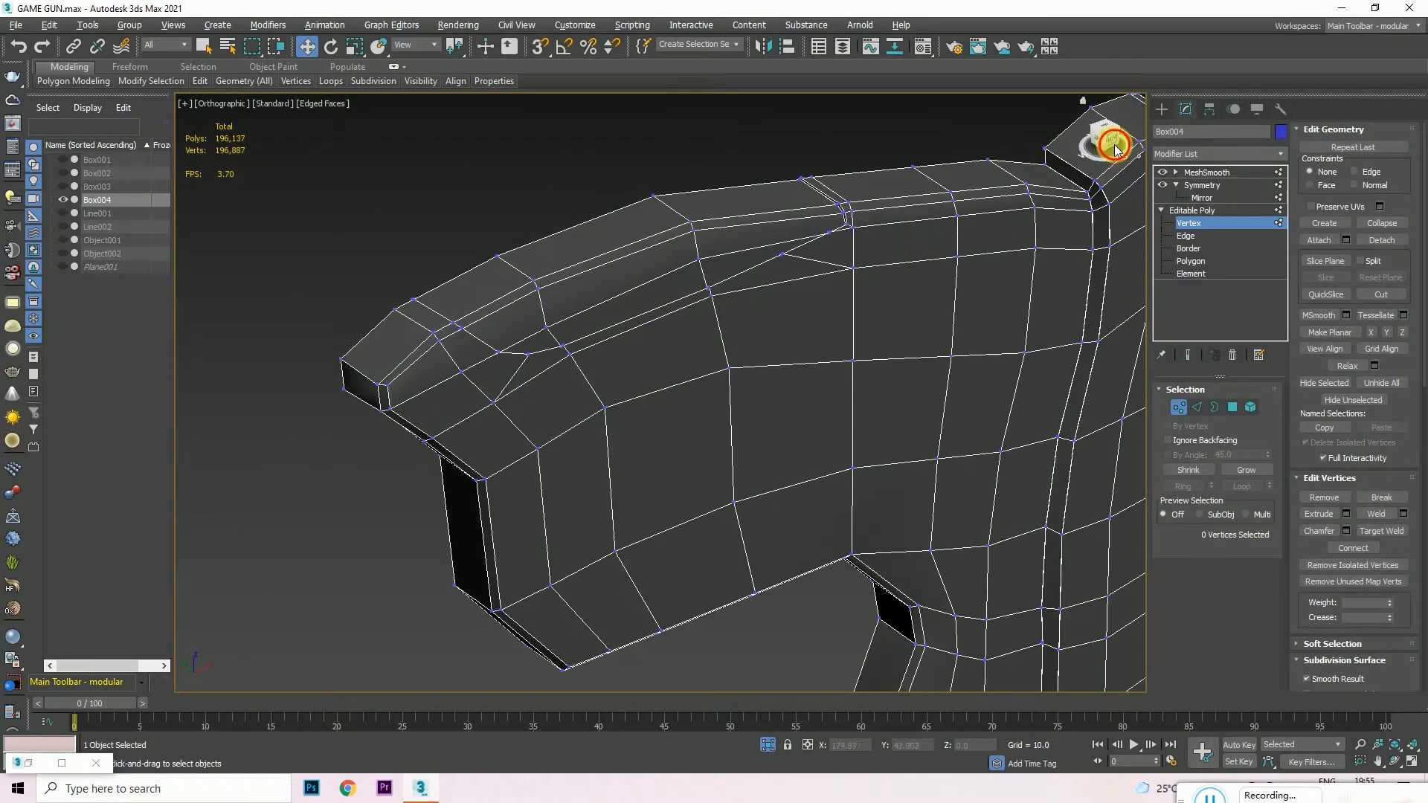
- Examine the vertices along the pad groove on the stock, with and without the smoothed end result
left_click_drag(1114, 147, 1138, 151)
scroll(726, 252, "up", 9)
scroll(731, 265, "down", 5)
scroll(760, 213, "up", 3)
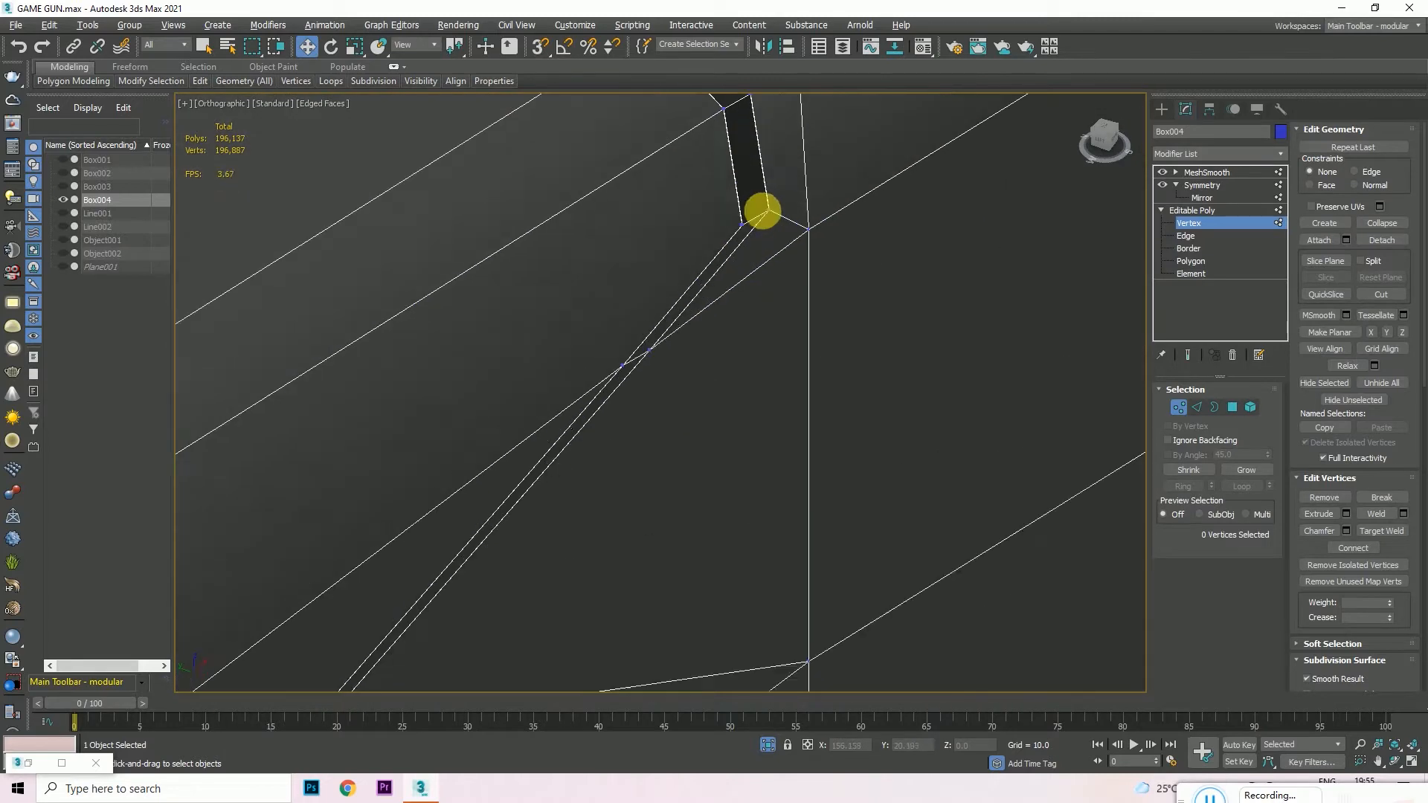
scroll(692, 275, "down", 5)
scroll(704, 223, "up", 3)
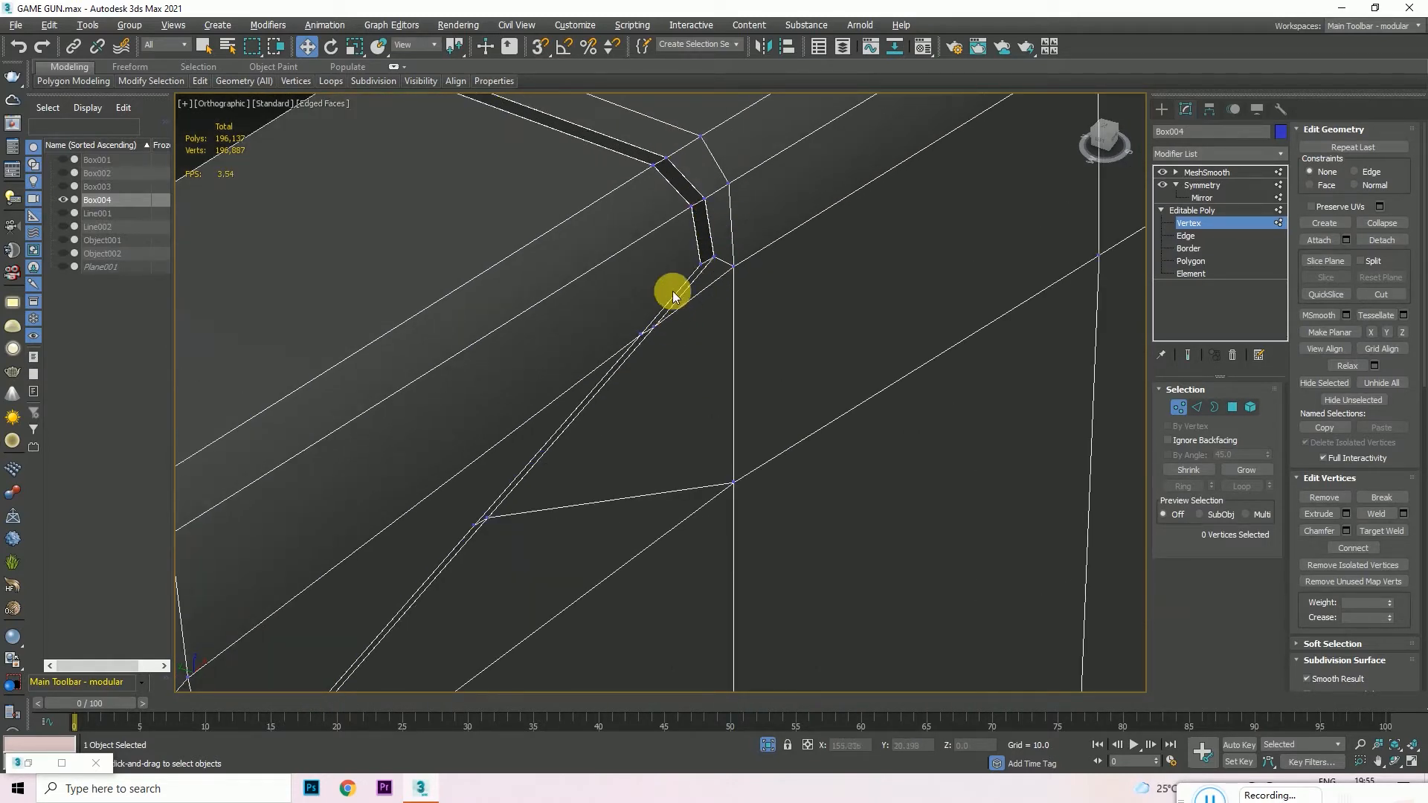
scroll(672, 295, "down", 8)
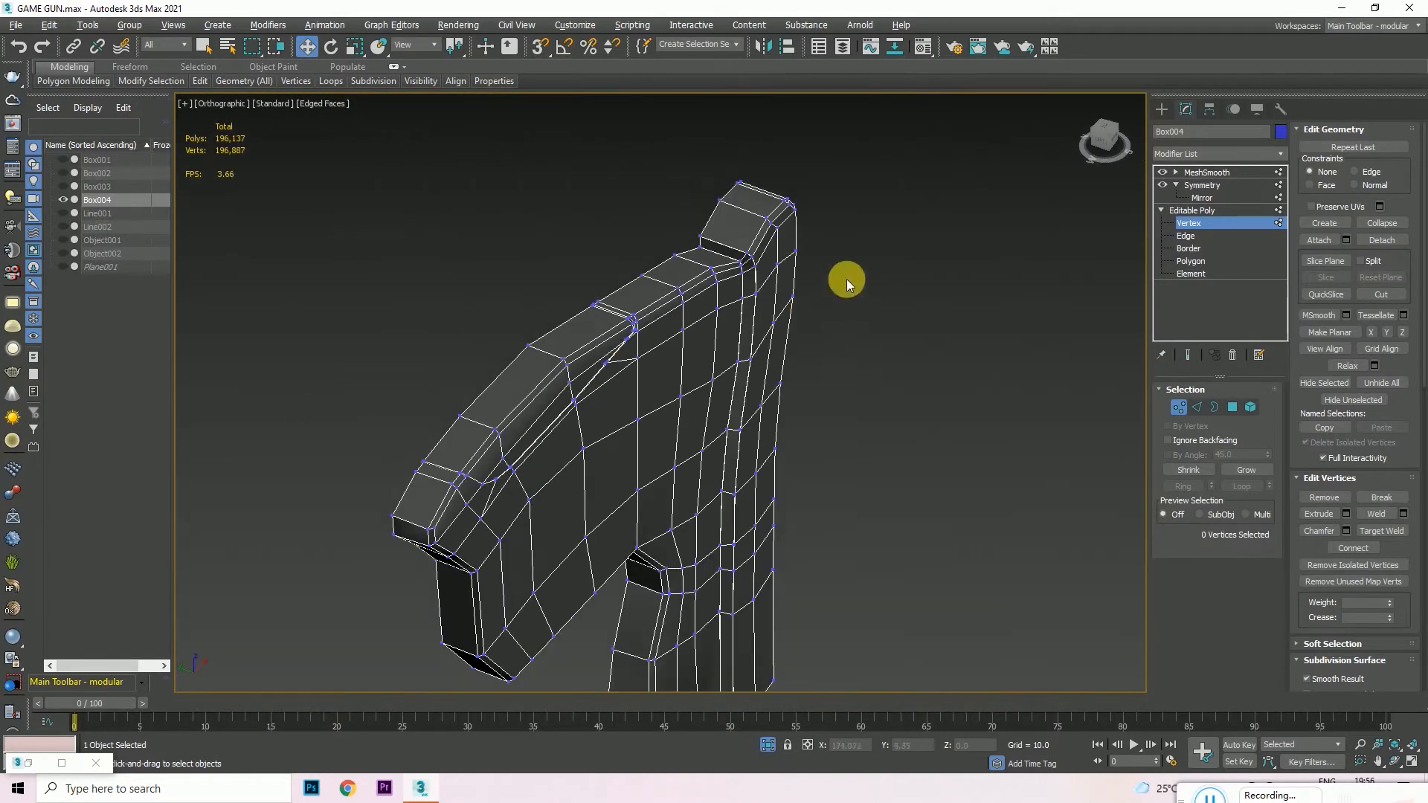
scroll(614, 253, "up", 8)
left_click(1188, 357)
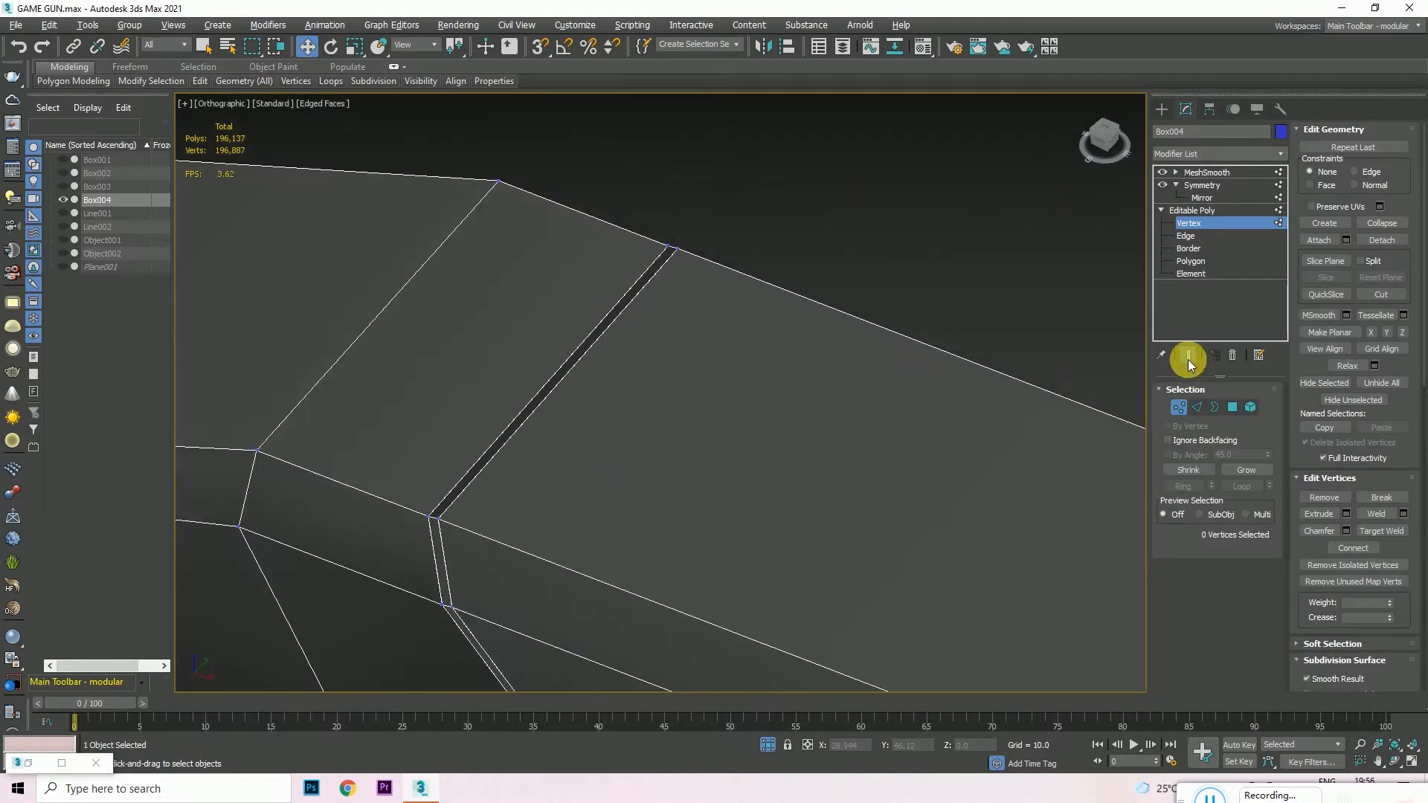
scroll(658, 265, "up", 3)
scroll(700, 301, "down", 7)
scroll(903, 431, "up", 10)
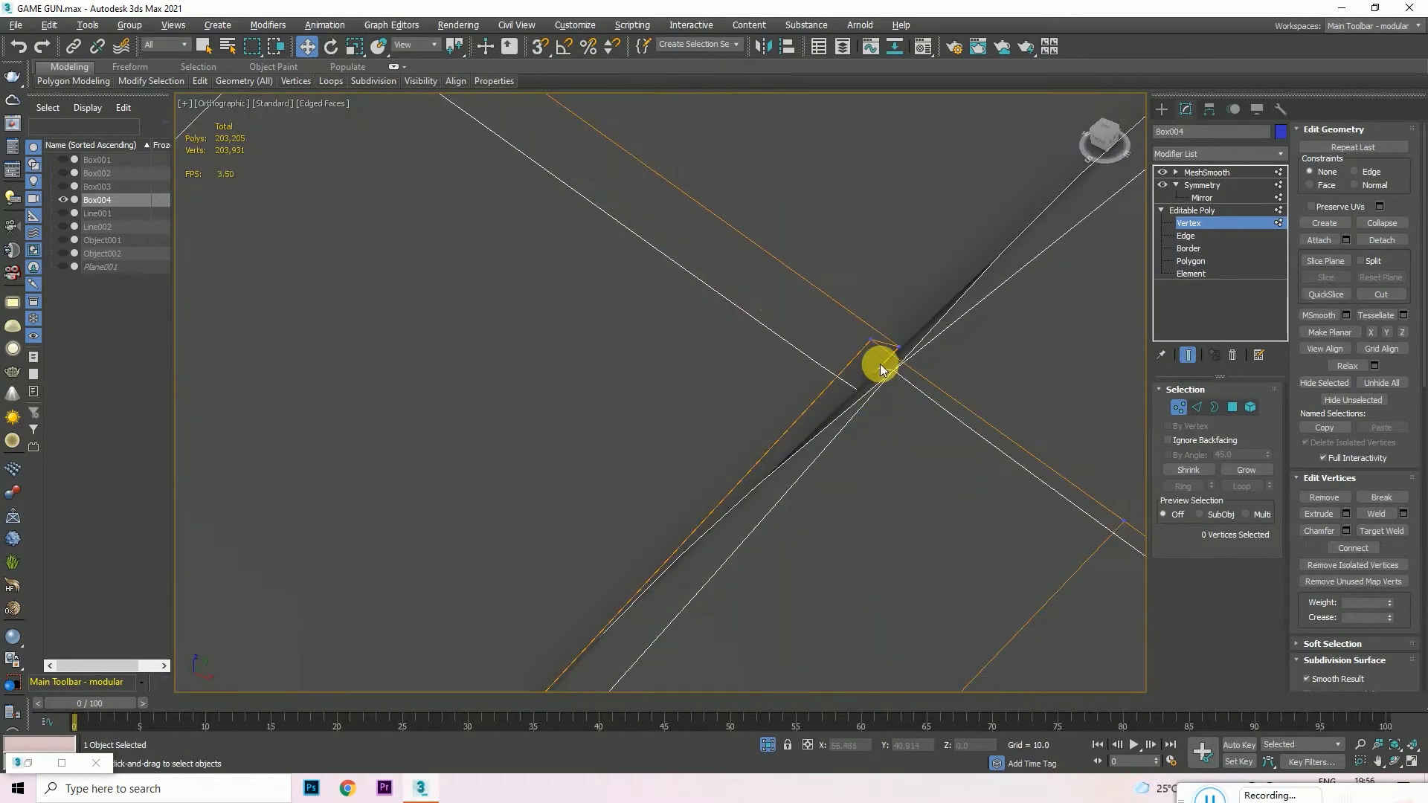
scroll(881, 335, "down", 8)
scroll(700, 301, "up", 10)
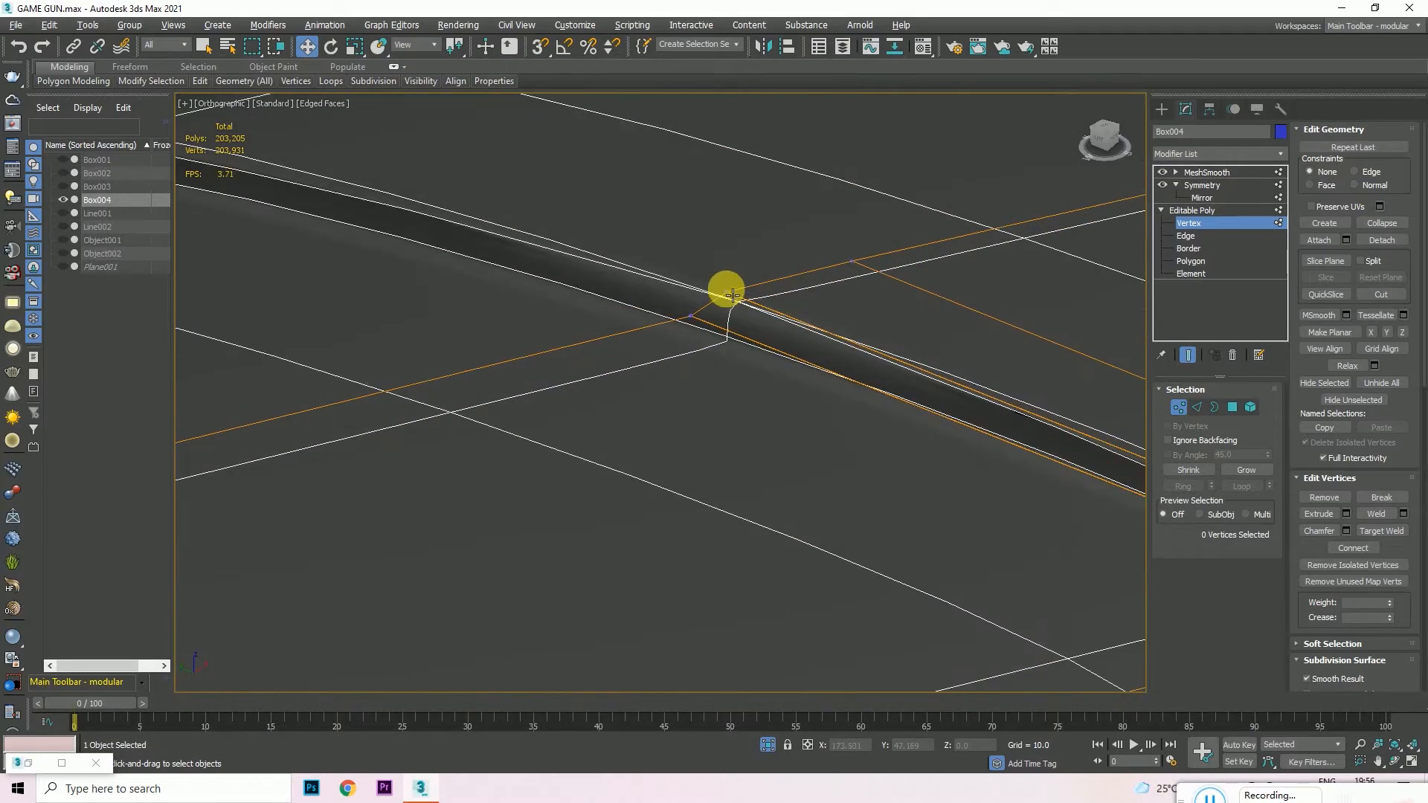
- Move the center-line vertex at the rear end of the pad groove about 0.13 units along X
left_click(1188, 357)
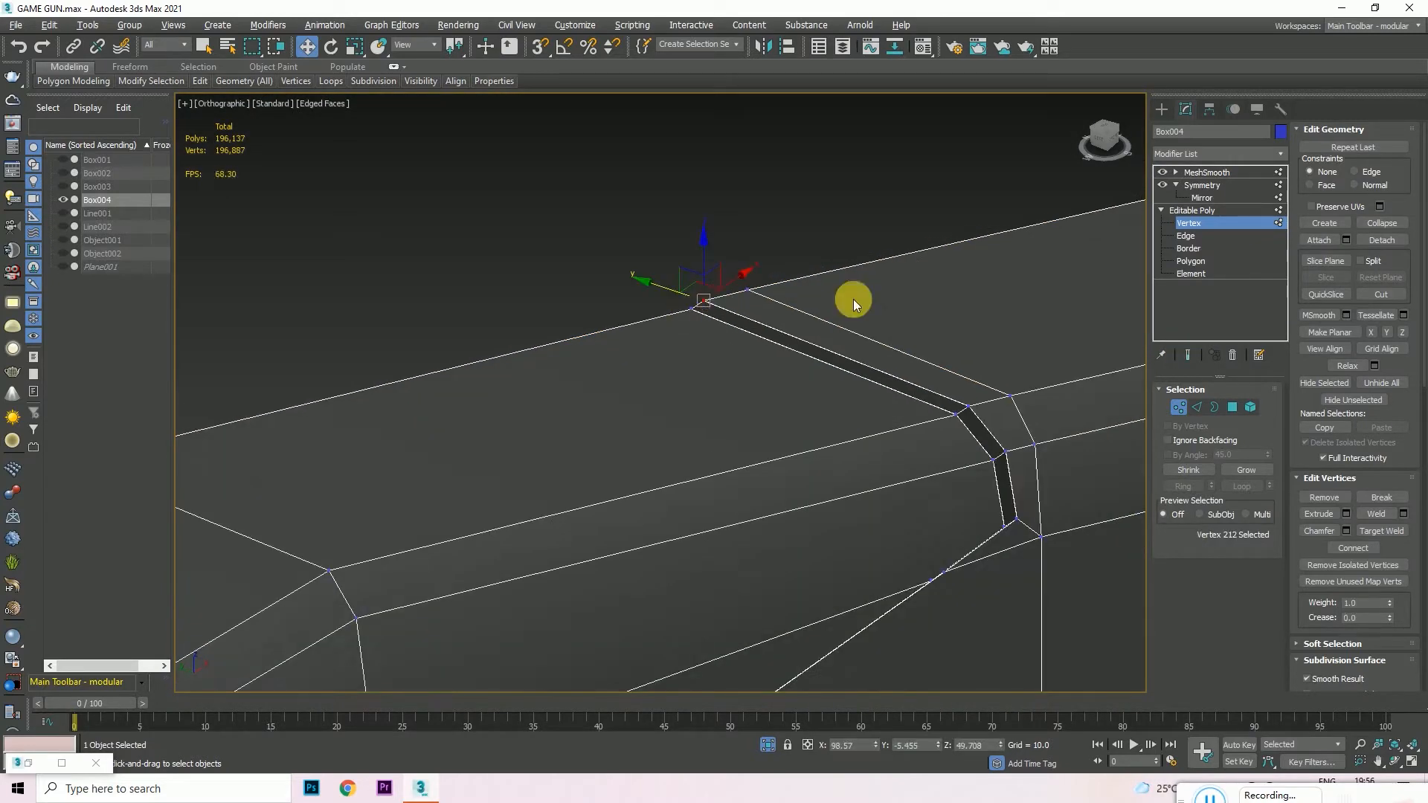
left_click(1187, 355)
scroll(699, 297, "up", 8)
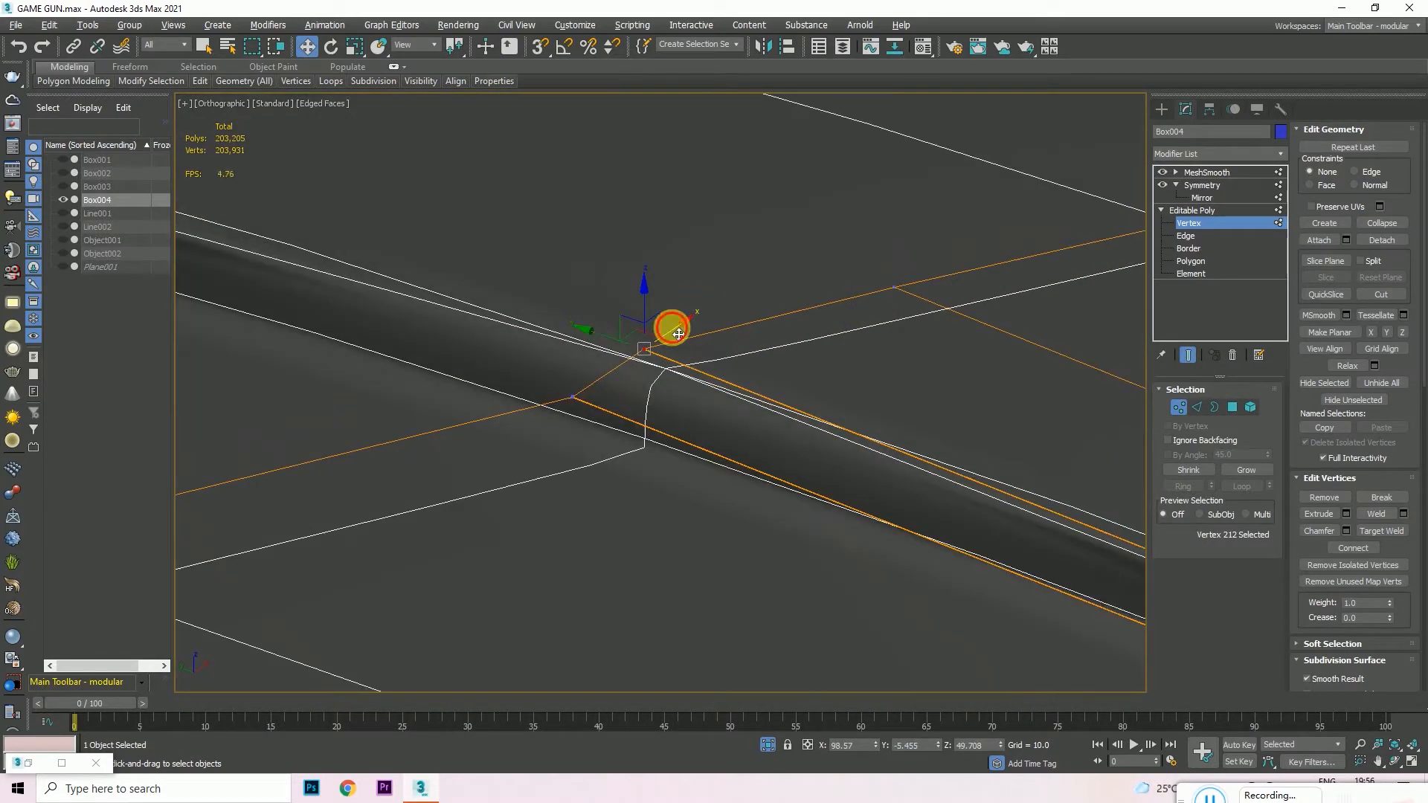
scroll(702, 324, "down", 8)
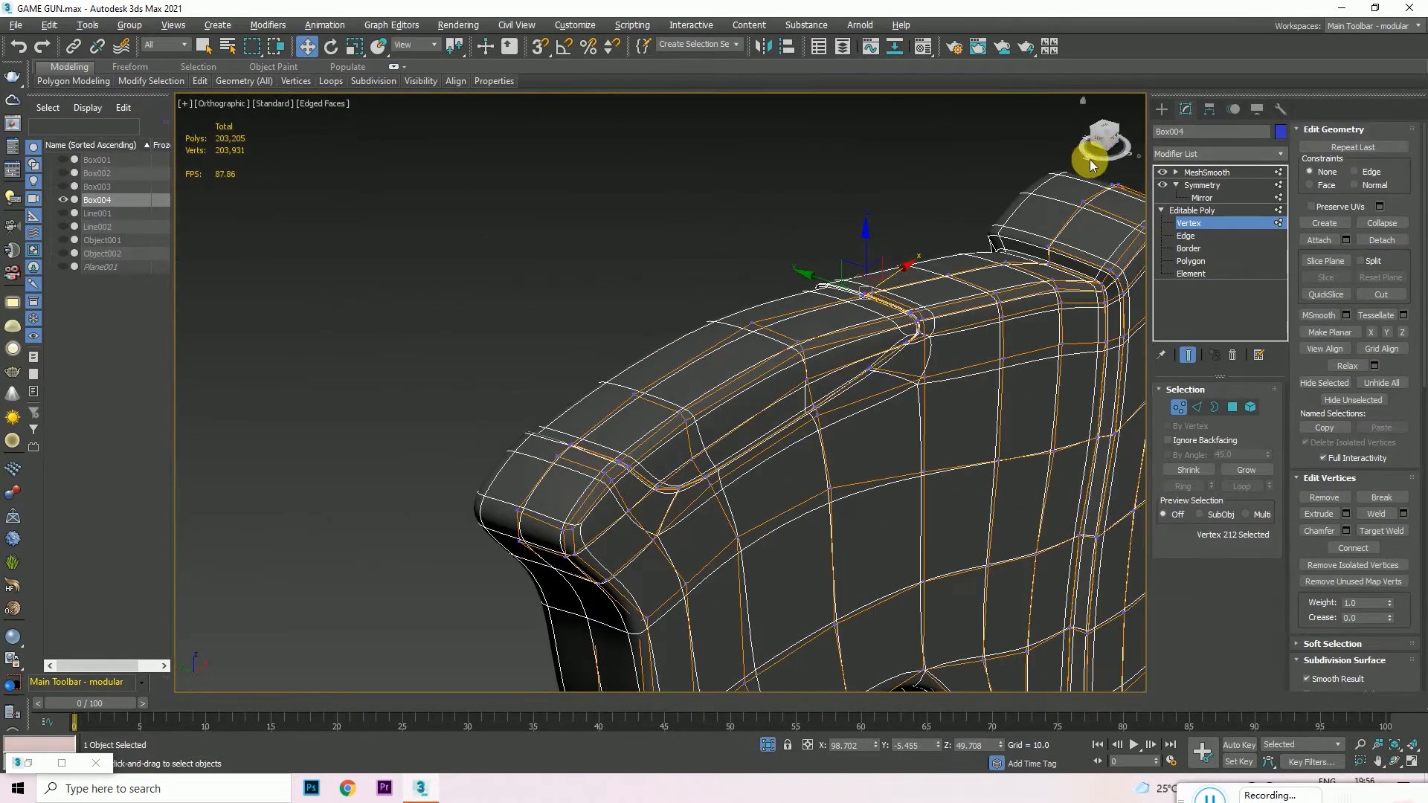
- Move the center-line vertex at the front end of the pad groove about 0.26 units along negative X
left_click_drag(1091, 166, 1056, 162)
scroll(681, 243, "up", 6)
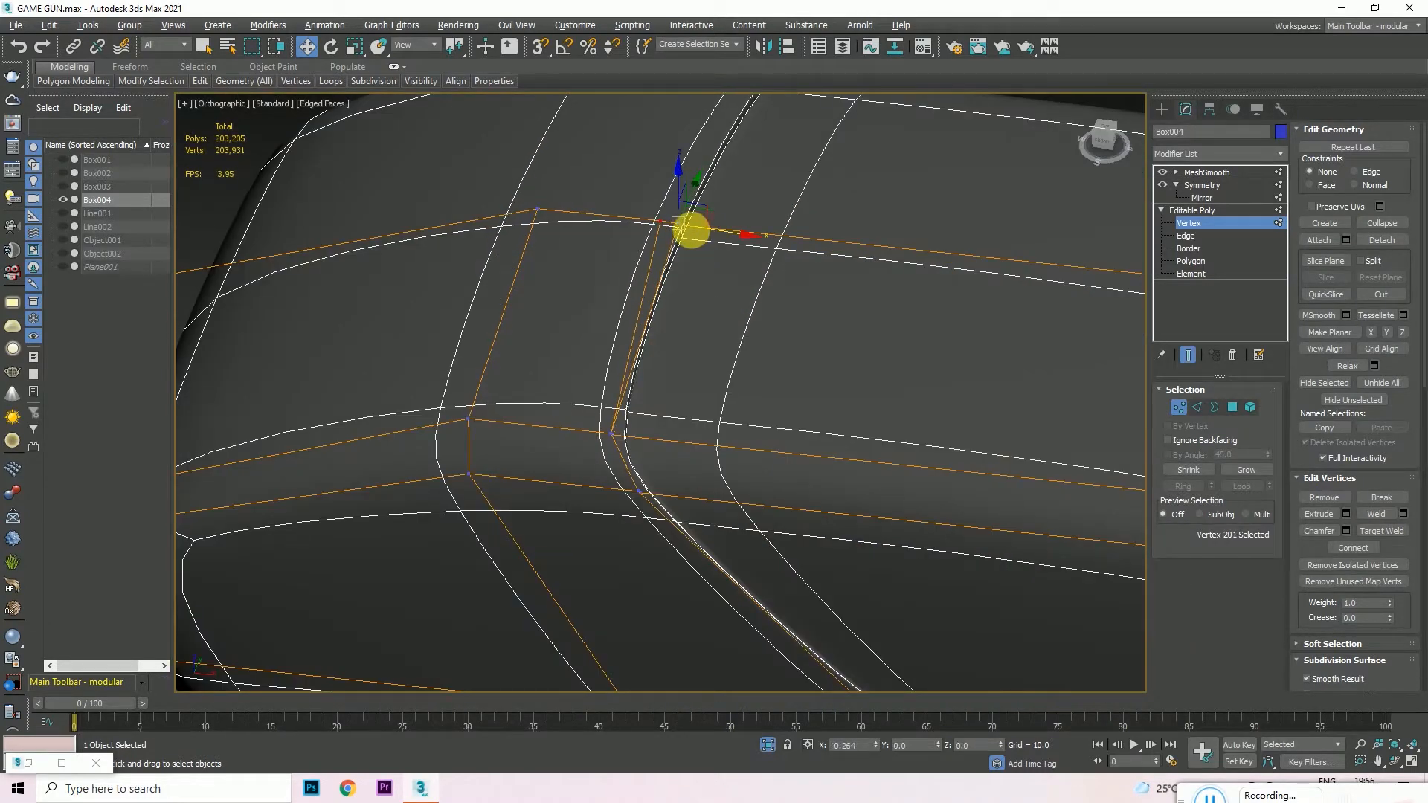
scroll(644, 322, "down", 4)
scroll(619, 343, "up", 7)
scroll(616, 334, "down", 3)
left_click(1187, 355)
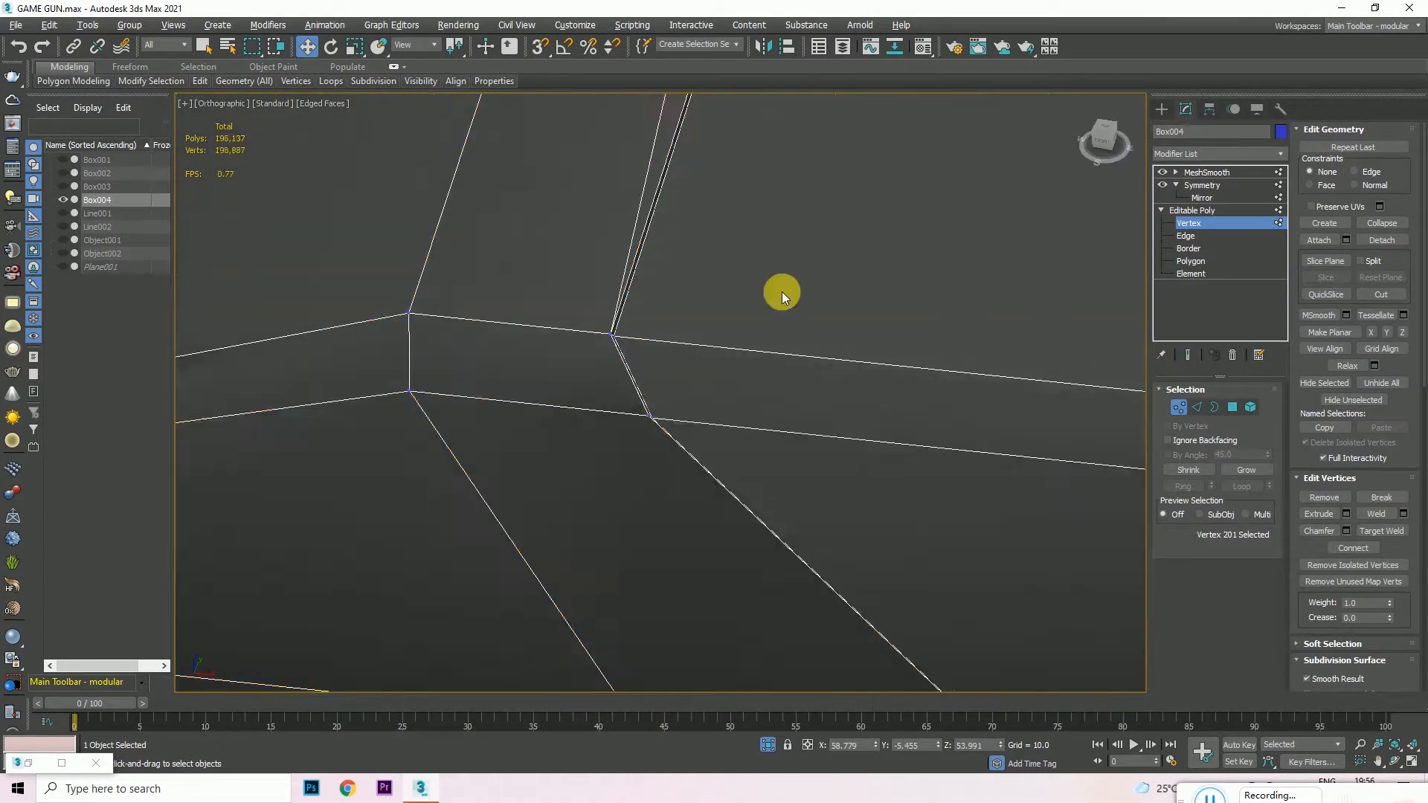
- Examine the smoothed pad groove on the stock up close, including in shading without edged faces
scroll(782, 298, "down", 7)
left_click_drag(1104, 143, 1068, 146)
scroll(878, 345, "up", 8)
scroll(877, 346, "down", 1)
middle_click_drag(845, 373, 722, 440)
scroll(723, 442, "down", 2)
scroll(745, 424, "up", 7)
scroll(689, 341, "down", 10)
left_click(1188, 356)
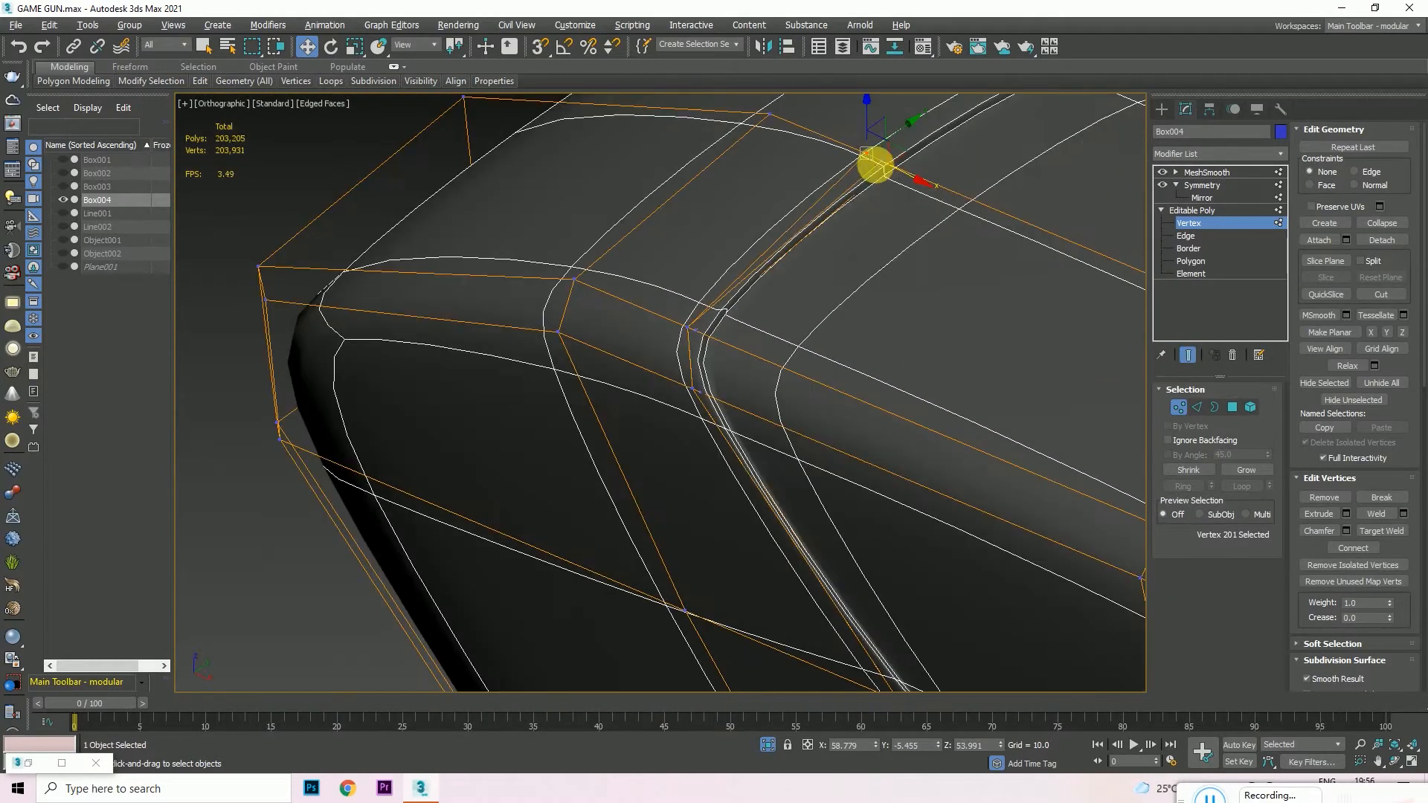
scroll(647, 249, "down", 4)
key("F4")
scroll(756, 222, "up", 1)
scroll(716, 230, "up", 5)
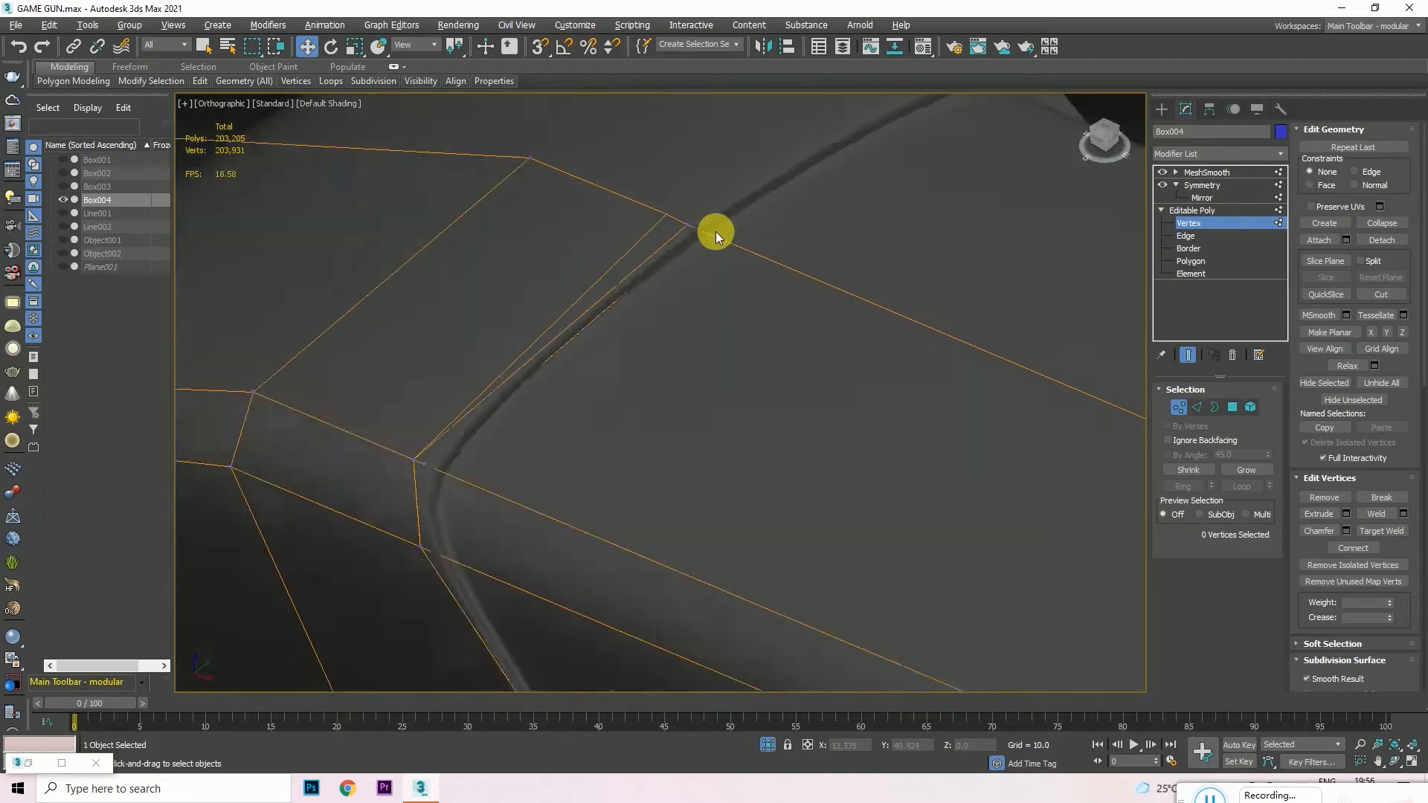
scroll(715, 231, "down", 4)
scroll(640, 256, "up", 2)
scroll(640, 260, "down", 5)
scroll(679, 371, "up", 6)
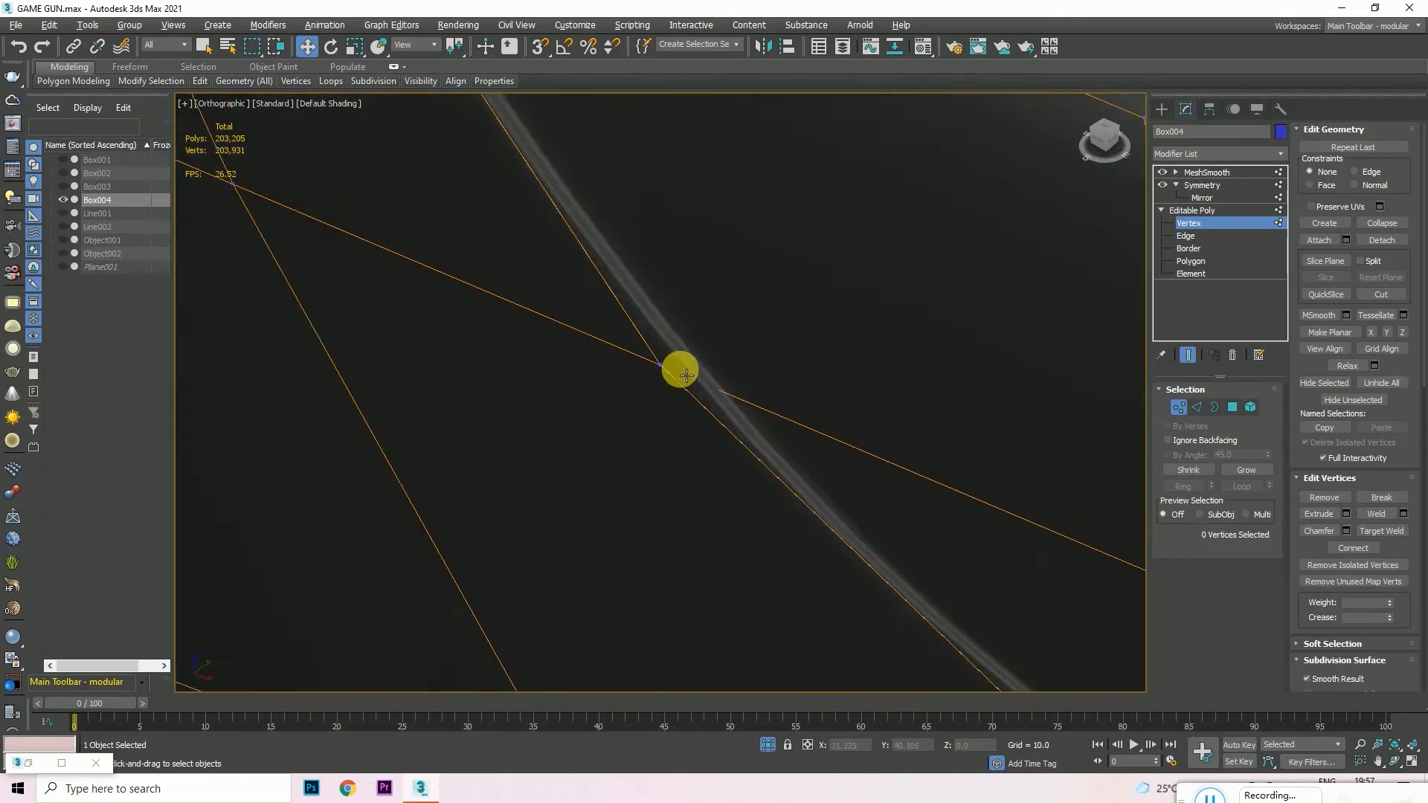
scroll(679, 371, "down", 5)
- Return the stock to its MeshSmooth level and deselect it
left_click(1237, 174)
scroll(513, 262, "down", 5)
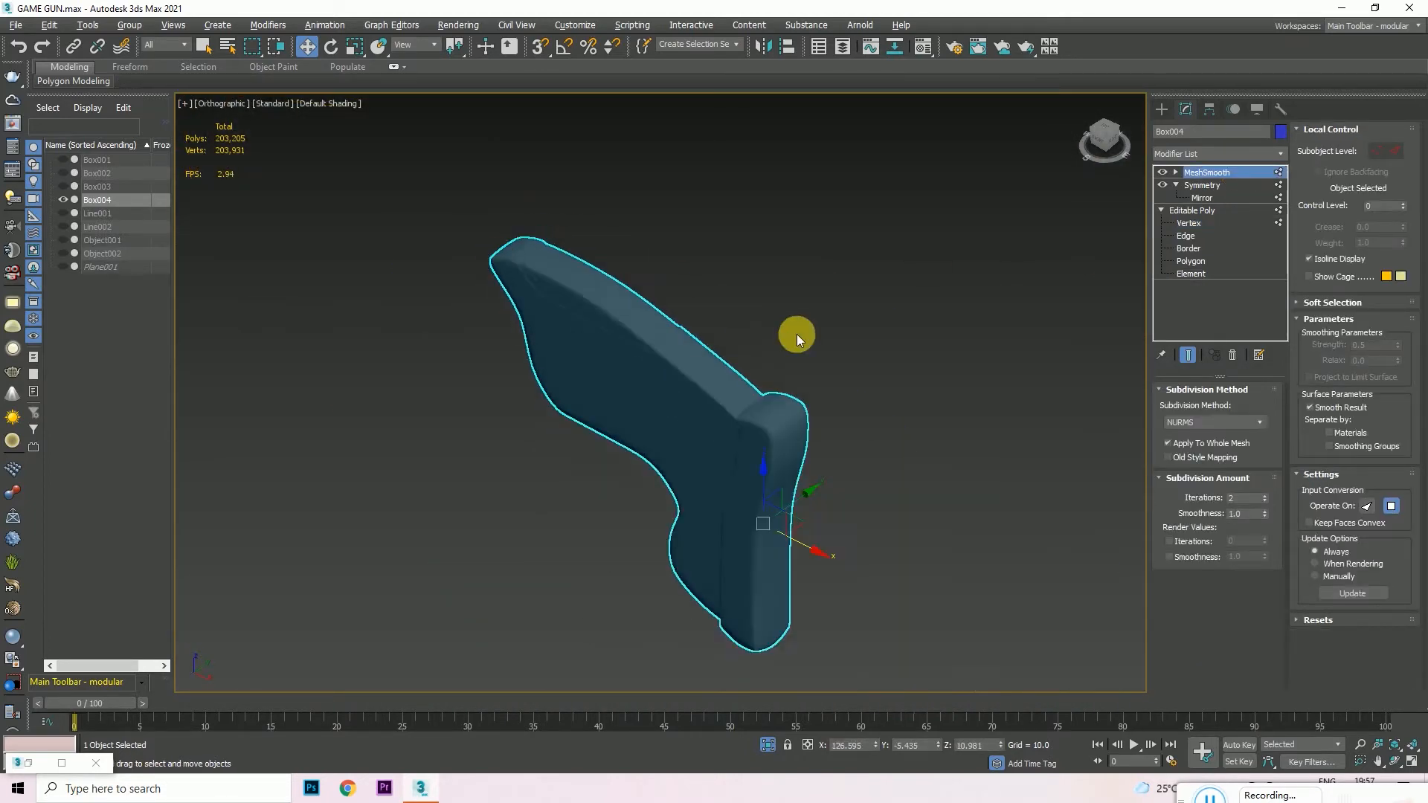
left_click(796, 334)
scroll(596, 213, "down", 4)
left_click_drag(1106, 140, 1138, 137)
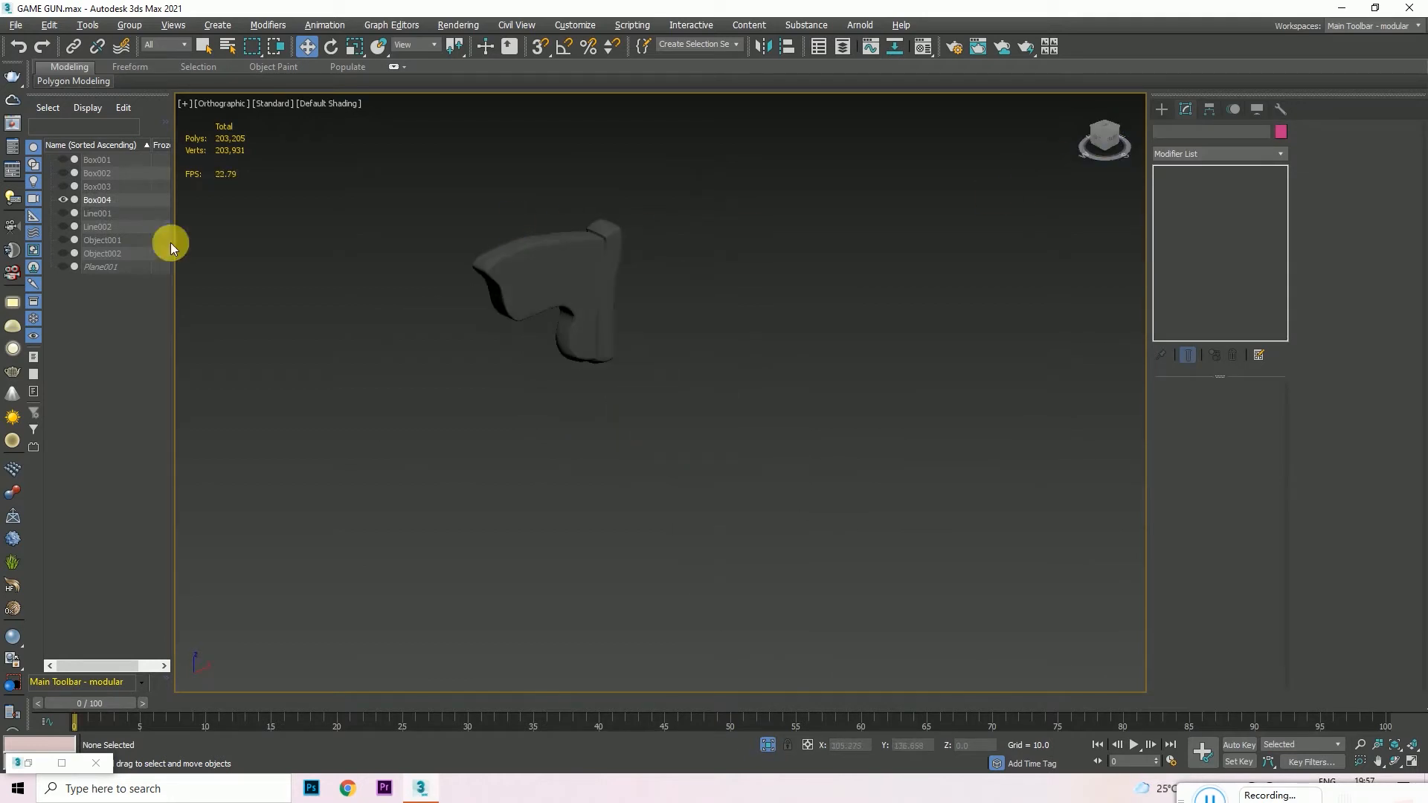
- Unhide Box001, Box002, Box003, Object001, Object002 and the reference plane
left_click(64, 240)
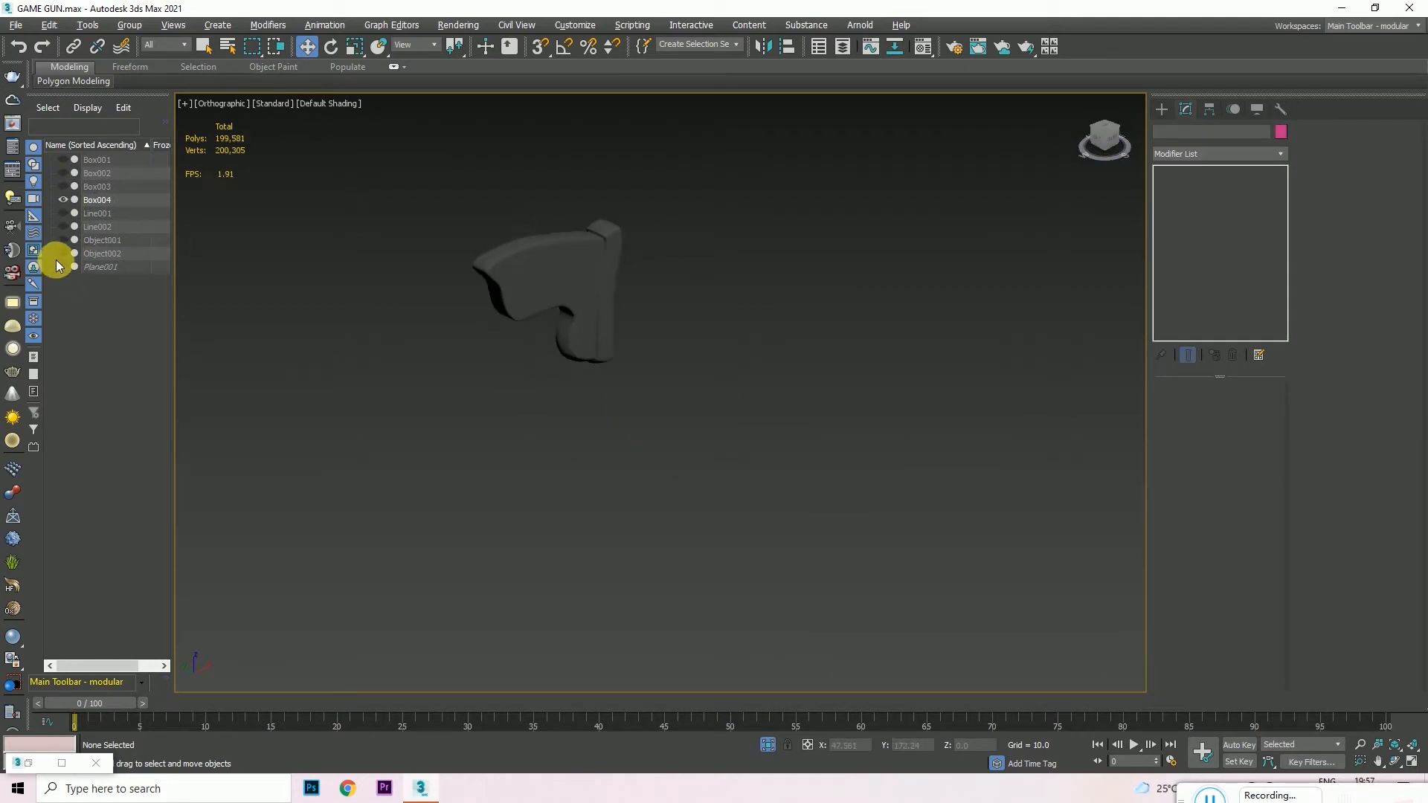
left_click(62, 267)
left_click(63, 187)
left_click(63, 173)
left_click(65, 159)
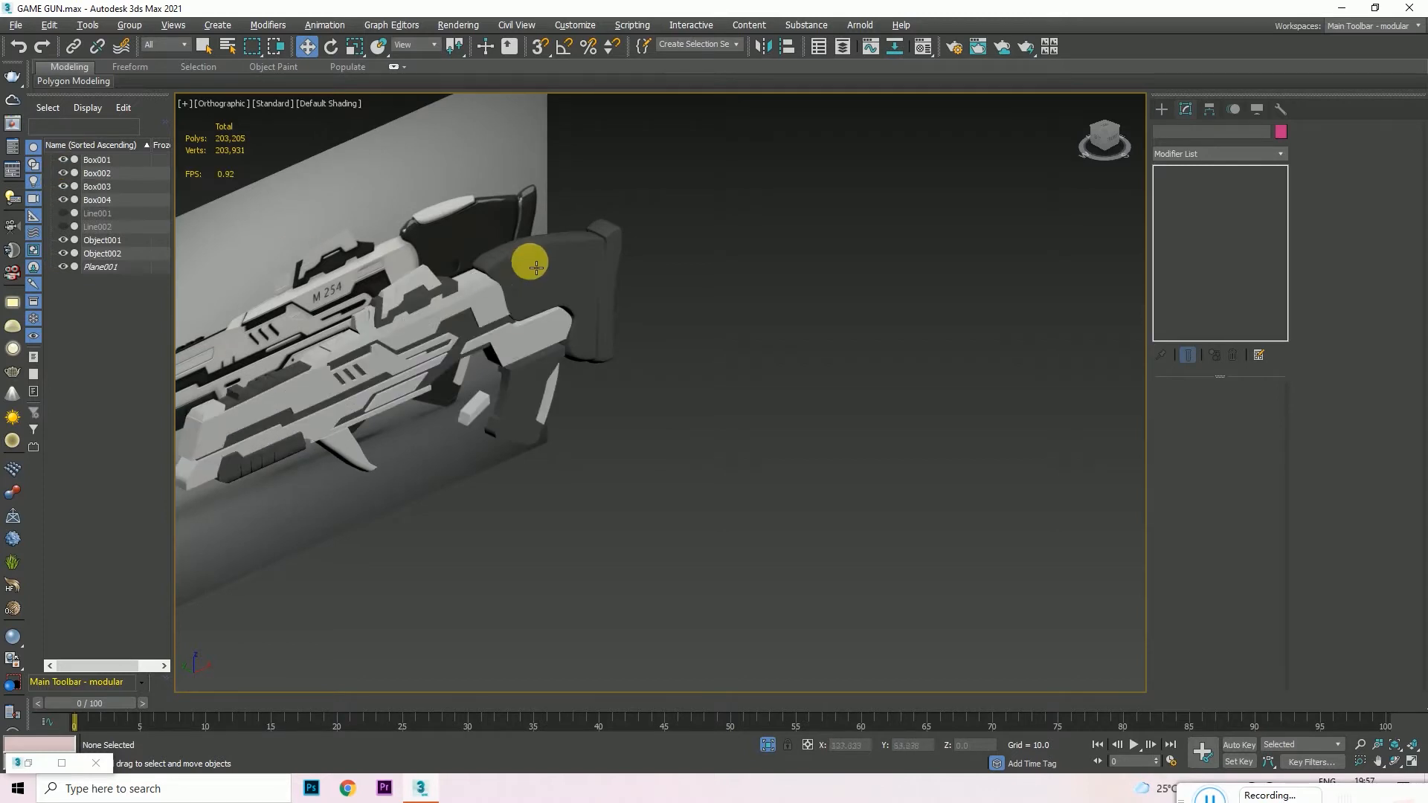
- Select the cloned pad Object002 and hide all other gun parts and the reference plane
scroll(525, 258, "up", 5)
middle_click_drag(784, 226, 765, 248)
left_click(697, 223)
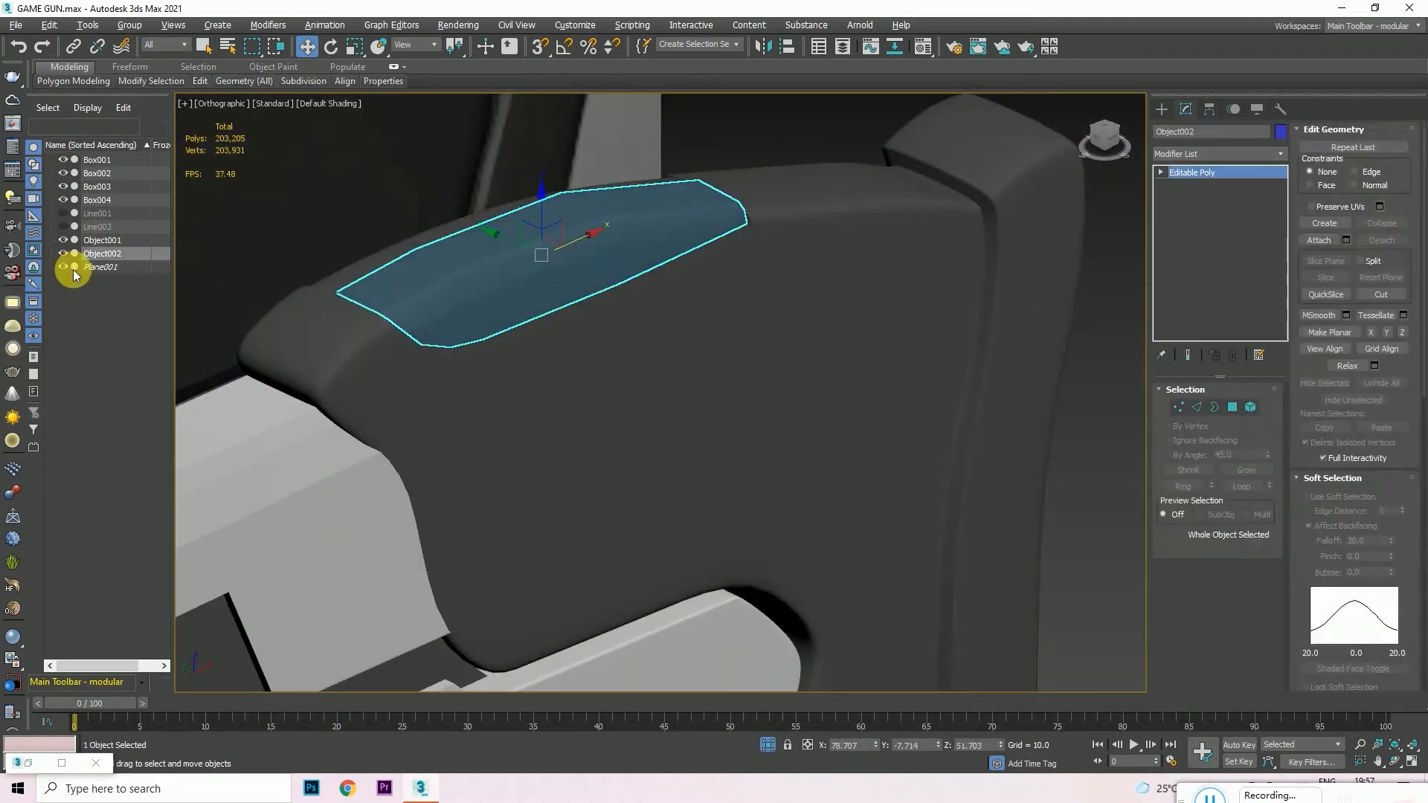
left_click(63, 267)
left_click(63, 240)
left_click(63, 200)
left_click(64, 187)
left_click(63, 174)
left_click(62, 160)
scroll(523, 239, "down", 3)
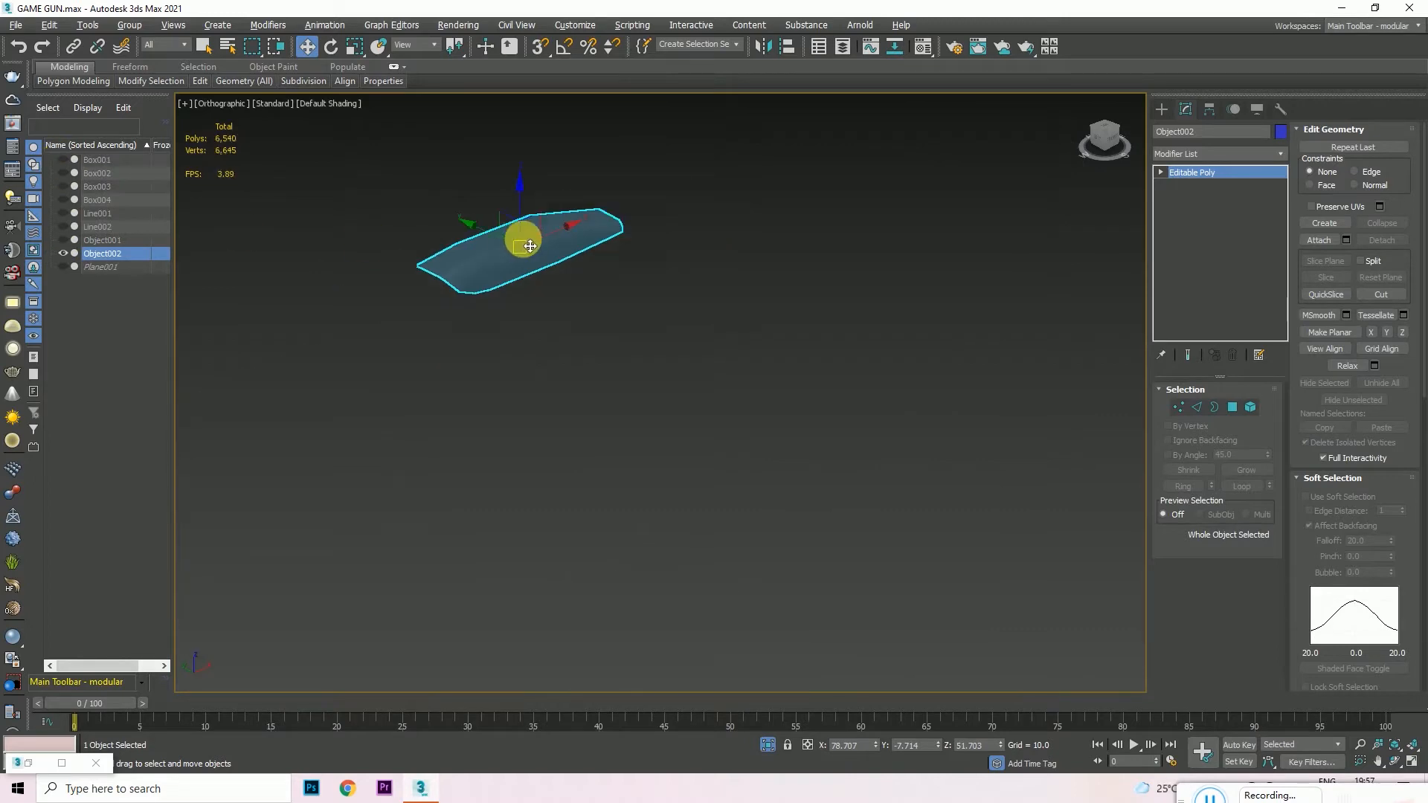
- Show the reference plane again and view the cloned pad against it from the front
left_click(64, 266)
left_click(1108, 147)
scroll(673, 254, "up", 5)
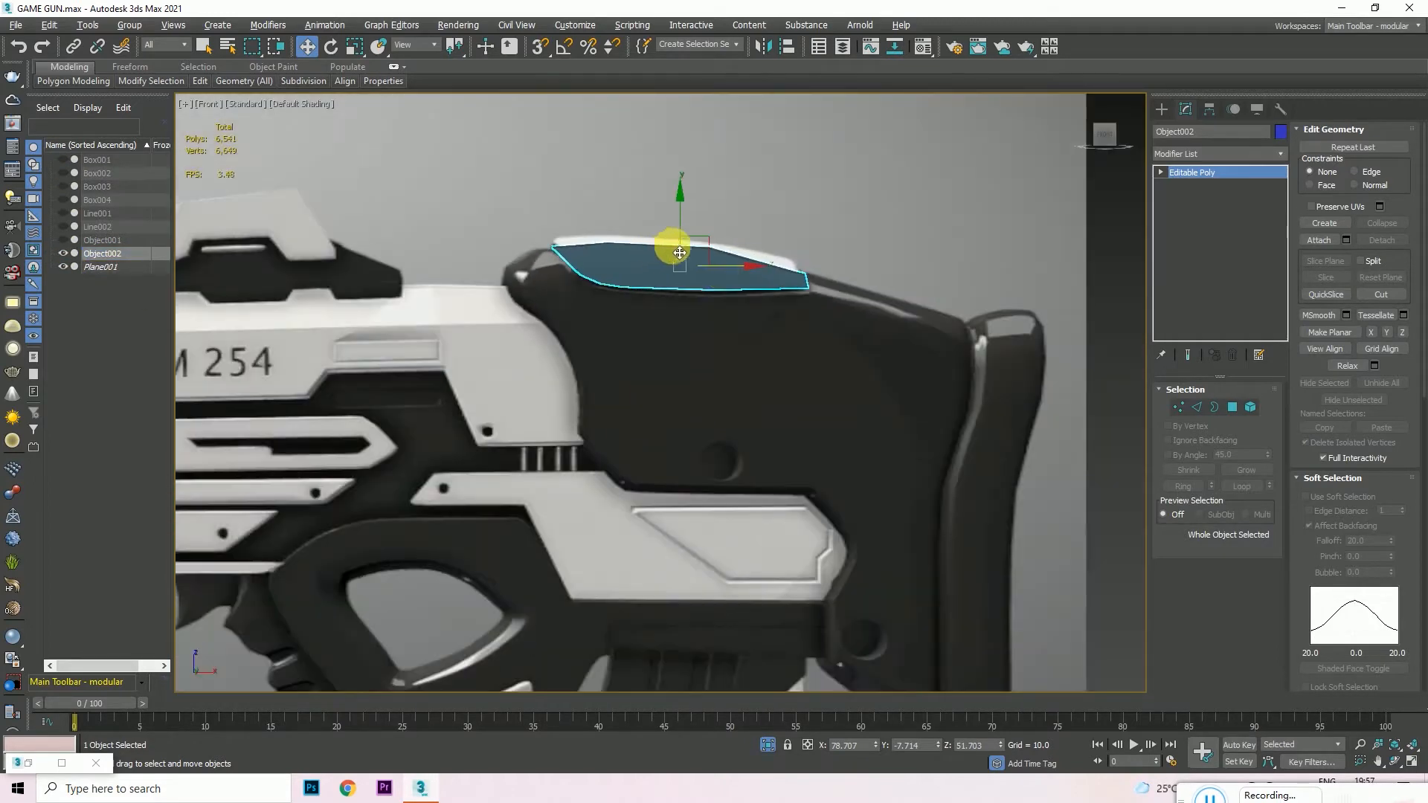
- Apply the light material to the cloned pad Object002 and unhide the stock Box004
middle_click_drag(986, 165, 1050, 177, "alt")
scroll(1050, 178, "down", 3)
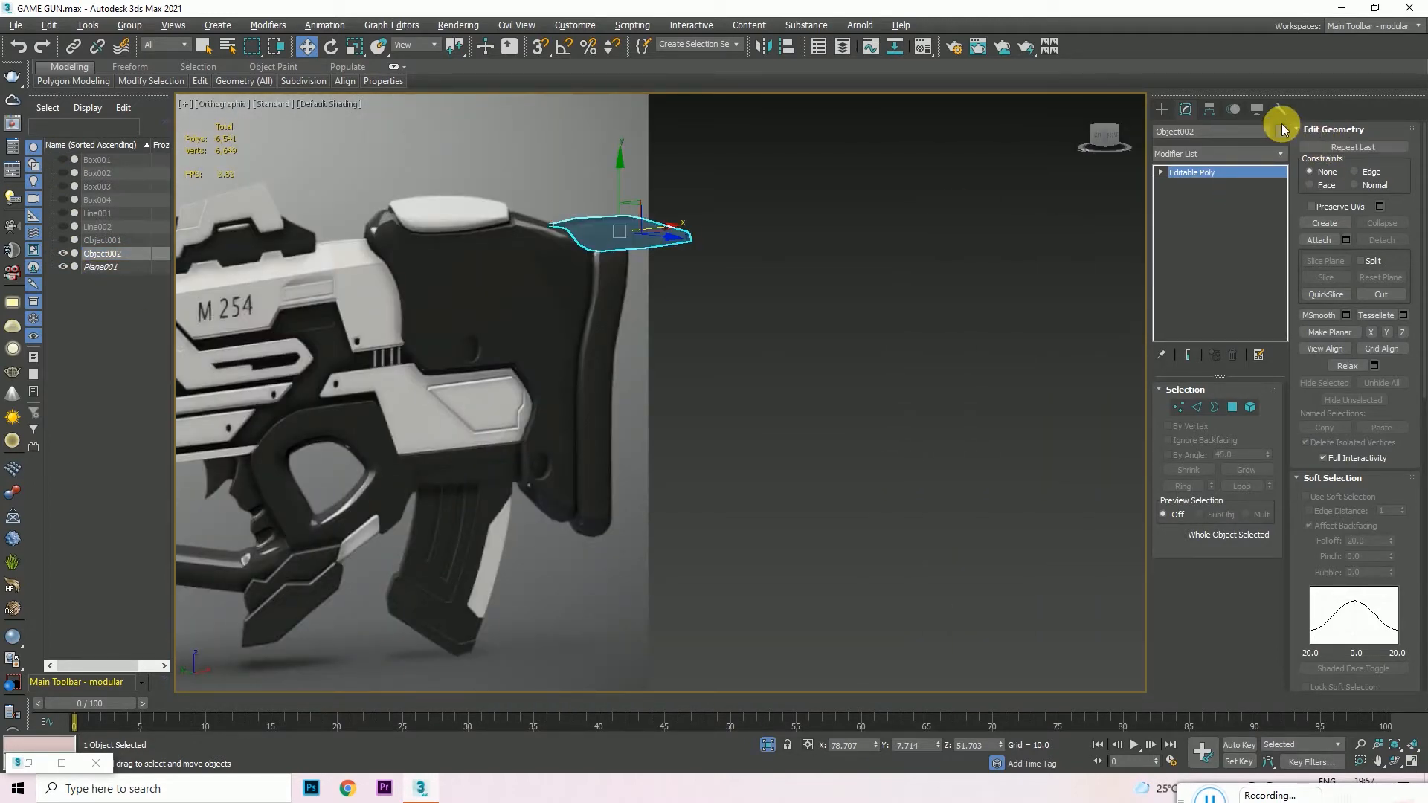
key("m")
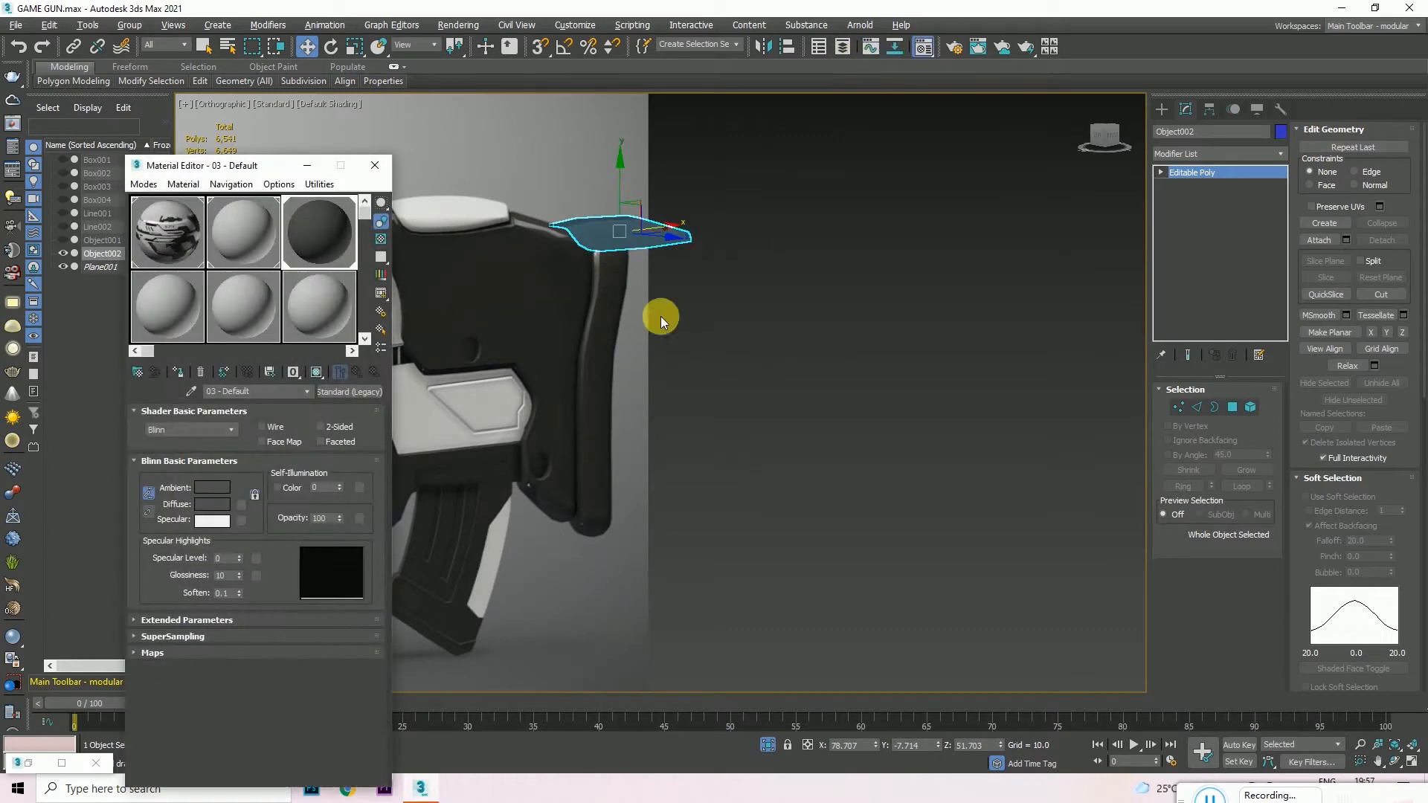
left_click(374, 165)
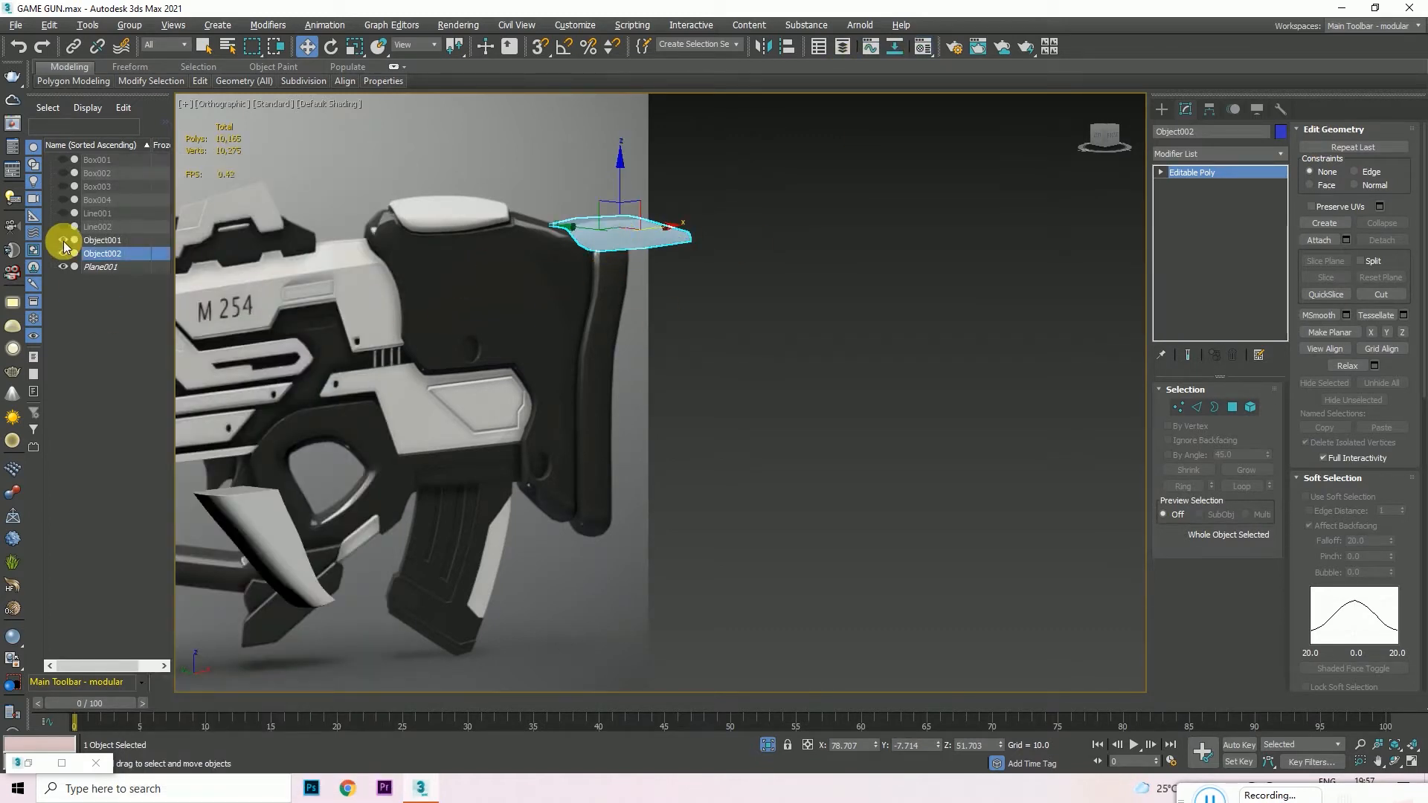
left_click(63, 200)
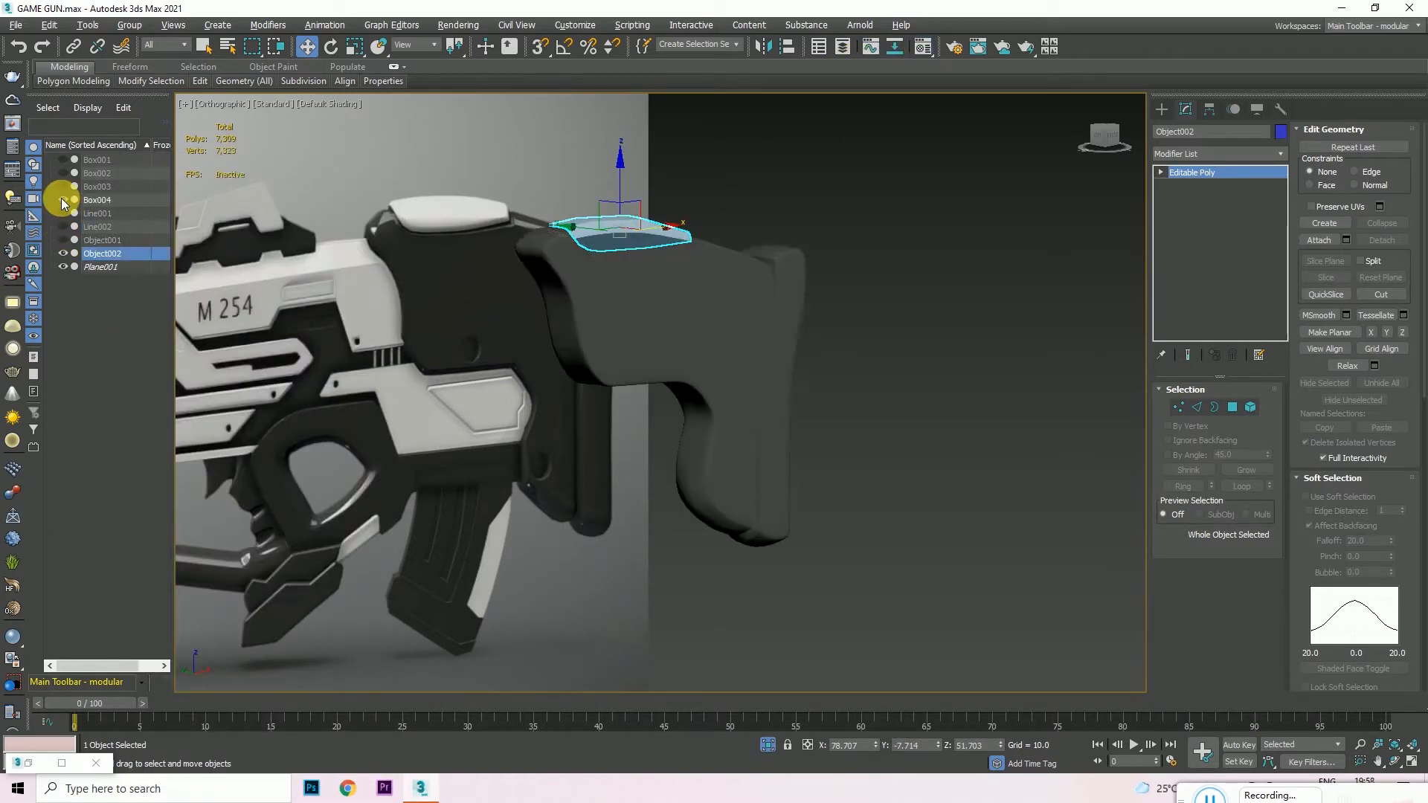
- Show edged faces and remove the extra edge near the pad's front end together with its vertices
scroll(614, 236, "up", 6)
key("F4")
left_click(1198, 407)
scroll(480, 209, "up", 4)
double_click(501, 206)
key("ctrl+BackSpace")
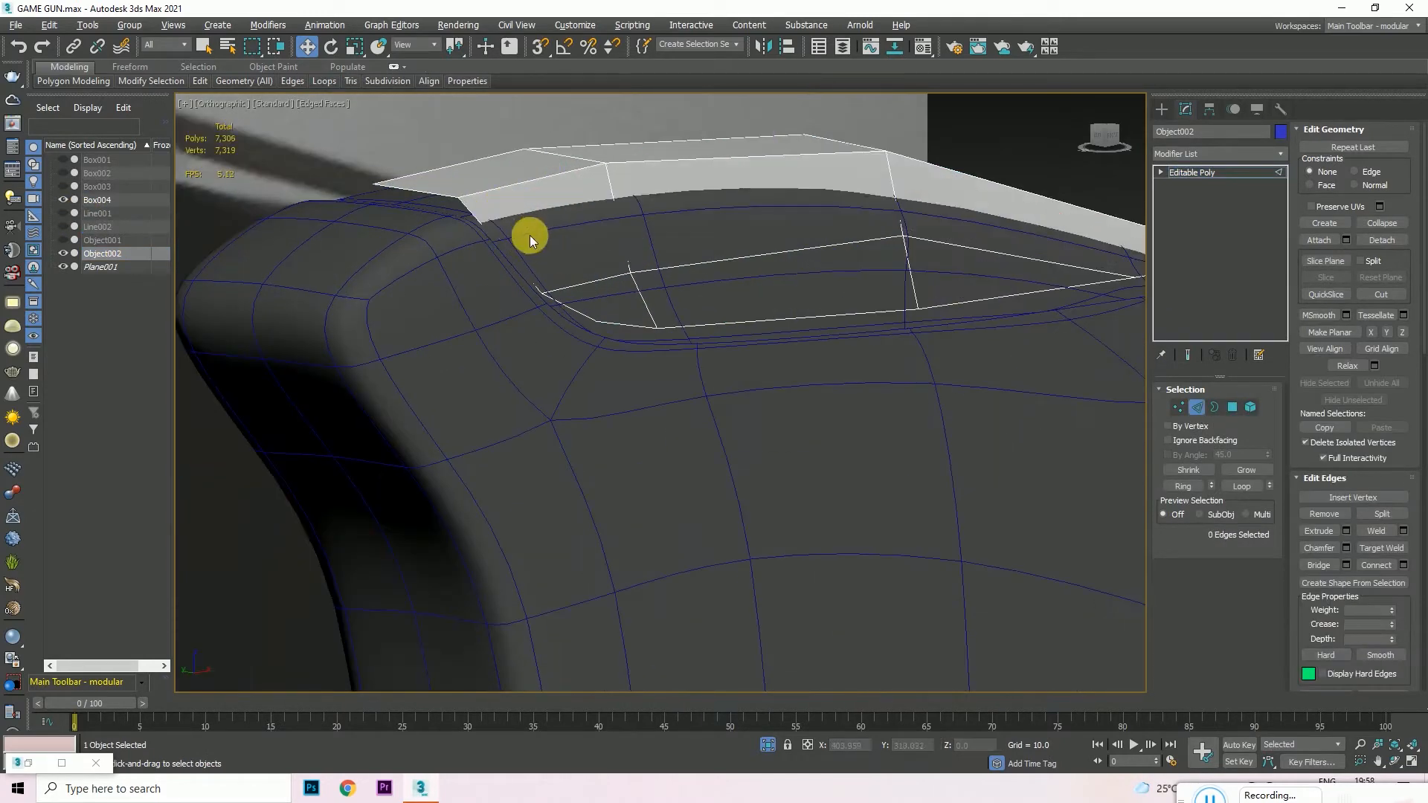
- Move the pad's 13 side vertices outward by about 0.64 in the left view so they clear the stock's side
scroll(529, 232, "down", 4)
left_click_drag(1108, 143, 1133, 153)
middle_click_drag(899, 511, 960, 511, "alt")
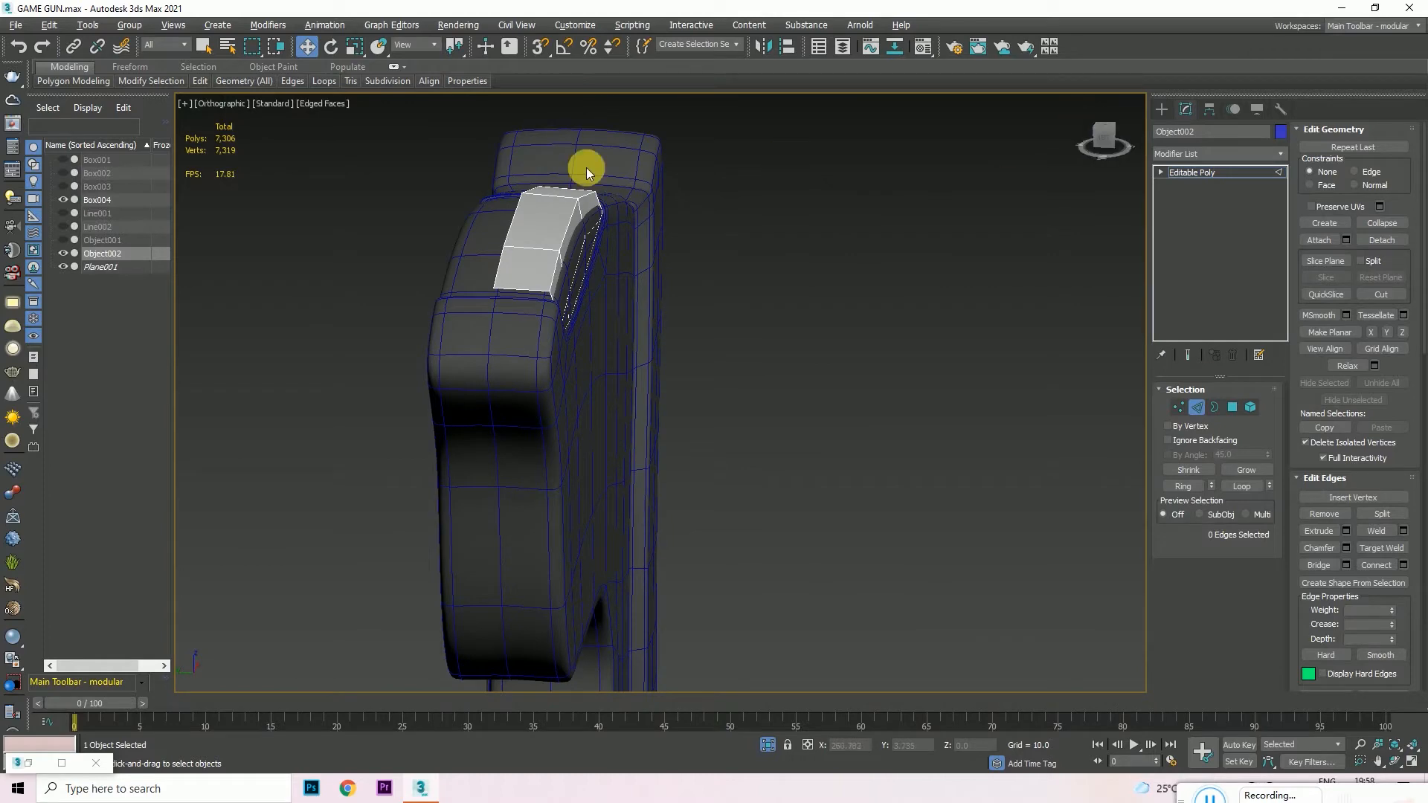
key("l")
left_click(1178, 407)
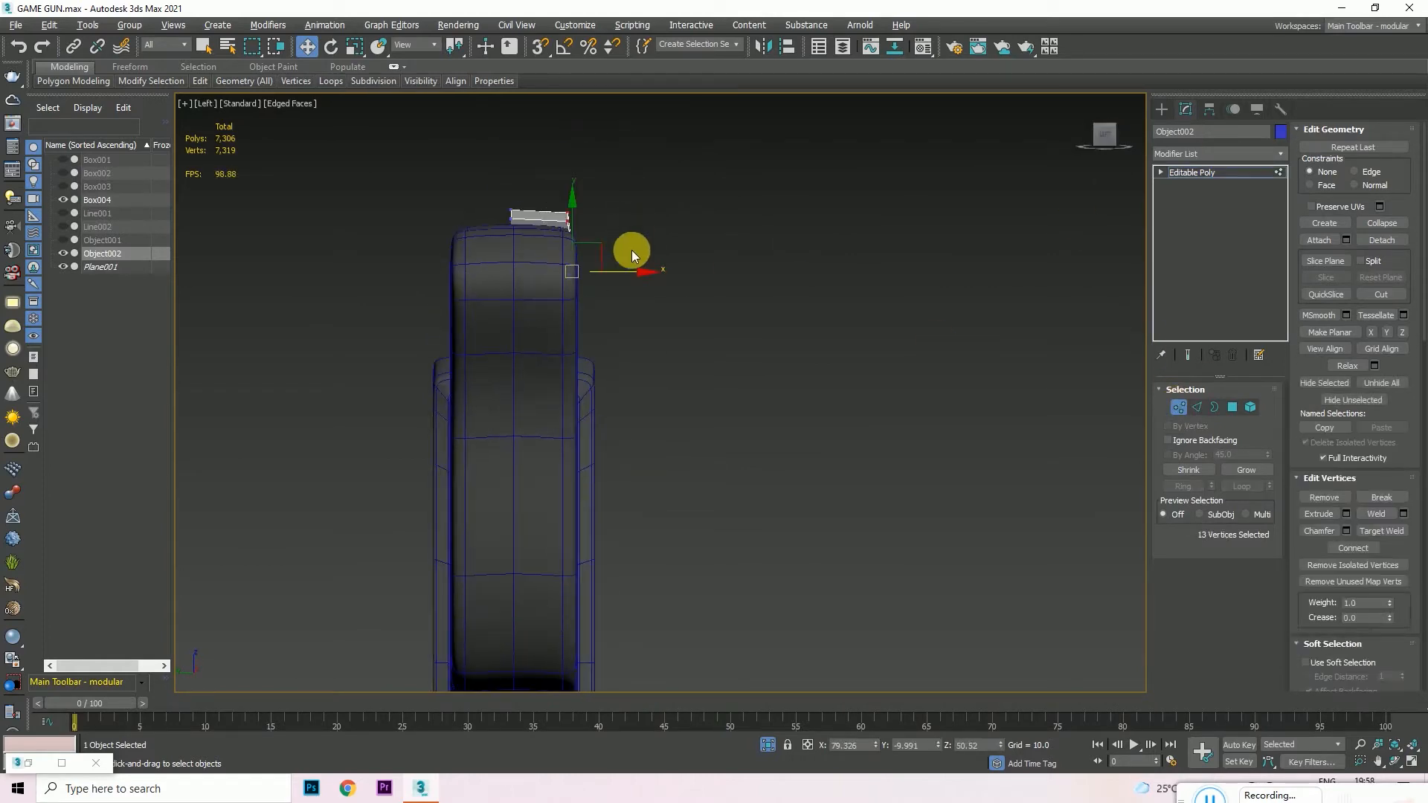
left_click_drag(629, 265, 632, 282)
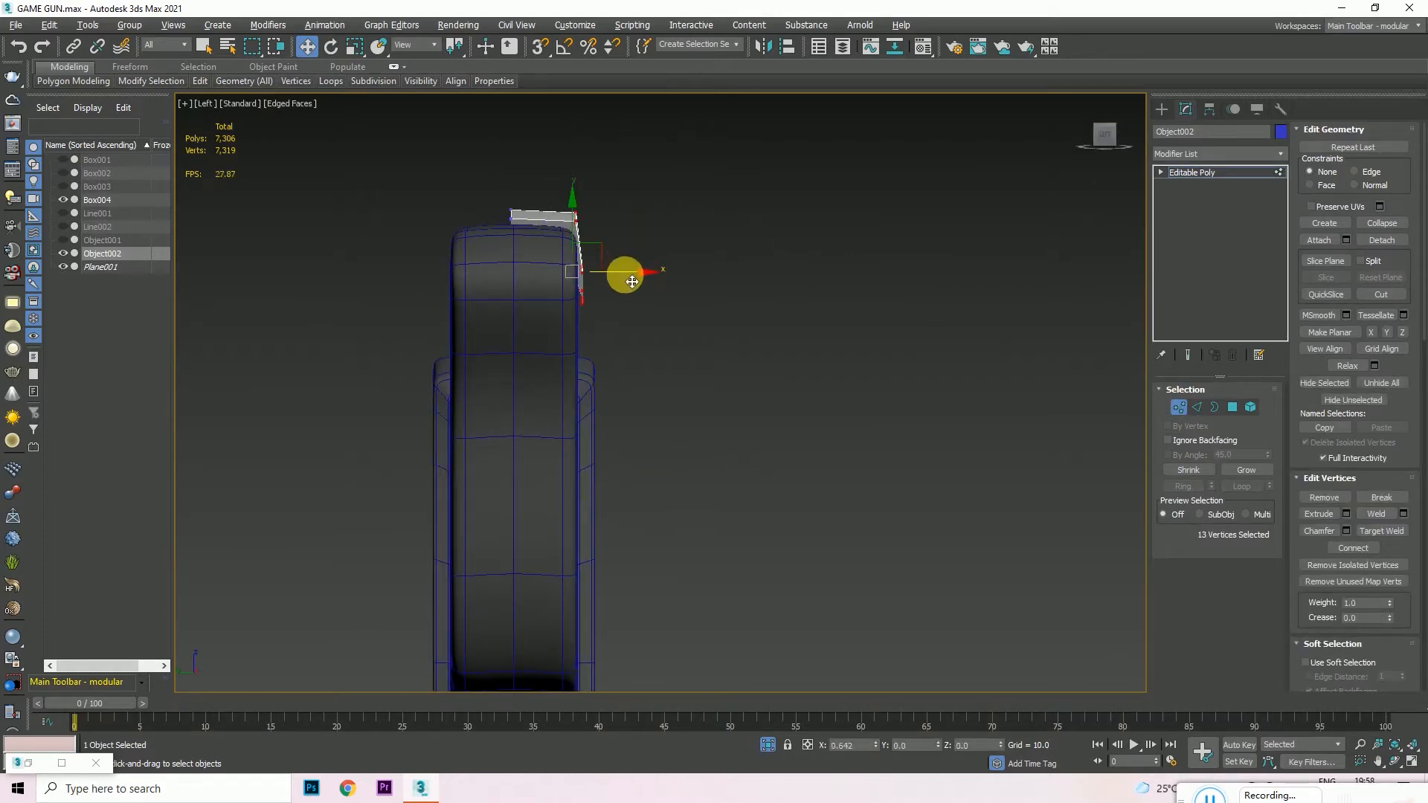
- Shift the side vertex at the pad's front end in the front view to follow the outline of the stock's recess
left_click_drag(1106, 135, 1089, 137)
left_click(1103, 136)
scroll(730, 318, "down", 5)
scroll(648, 279, "up", 6)
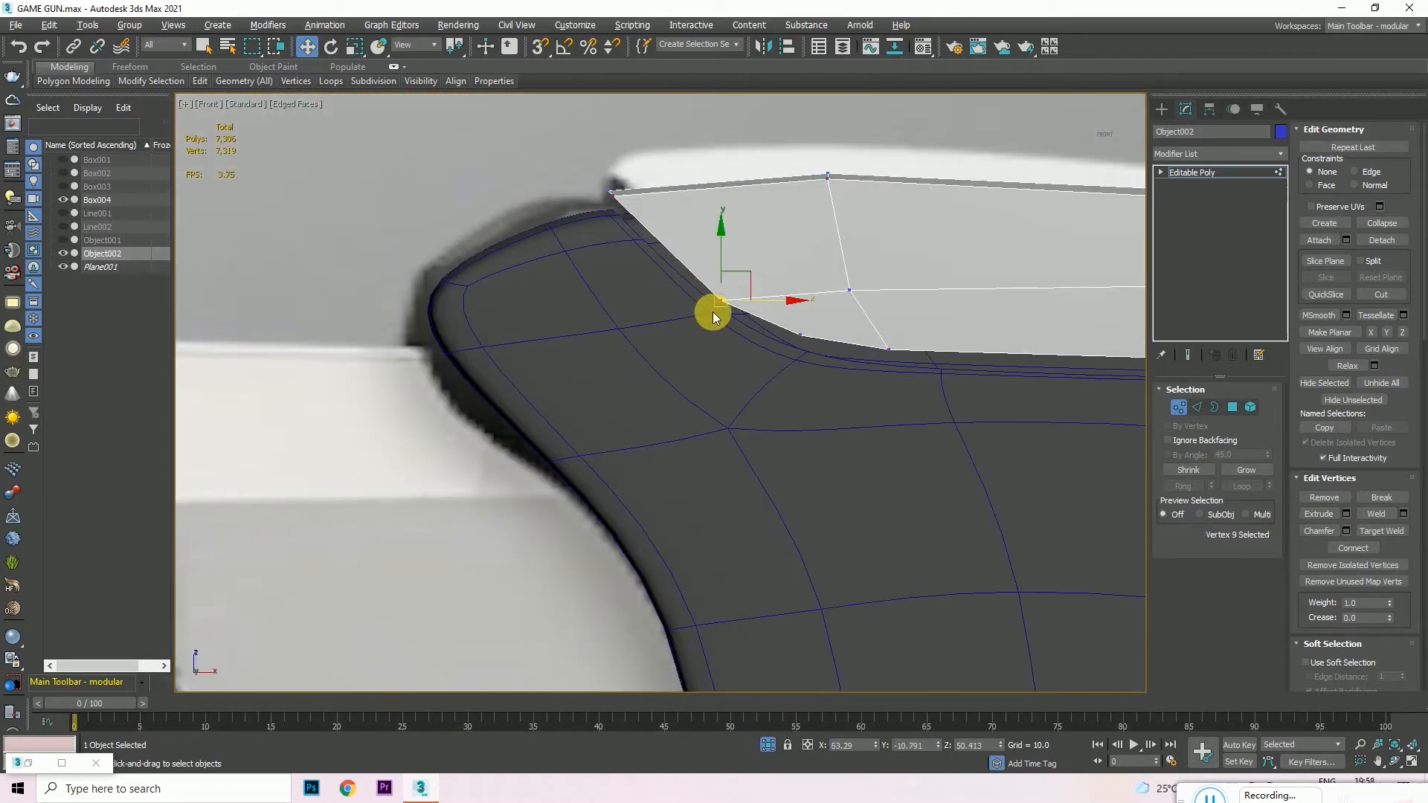
scroll(595, 325, "down", 5)
scroll(757, 355, "up", 6)
middle_click_drag(934, 354, 964, 394, "alt")
scroll(784, 260, "down", 5)
scroll(830, 283, "up", 7)
scroll(833, 280, "down", 4)
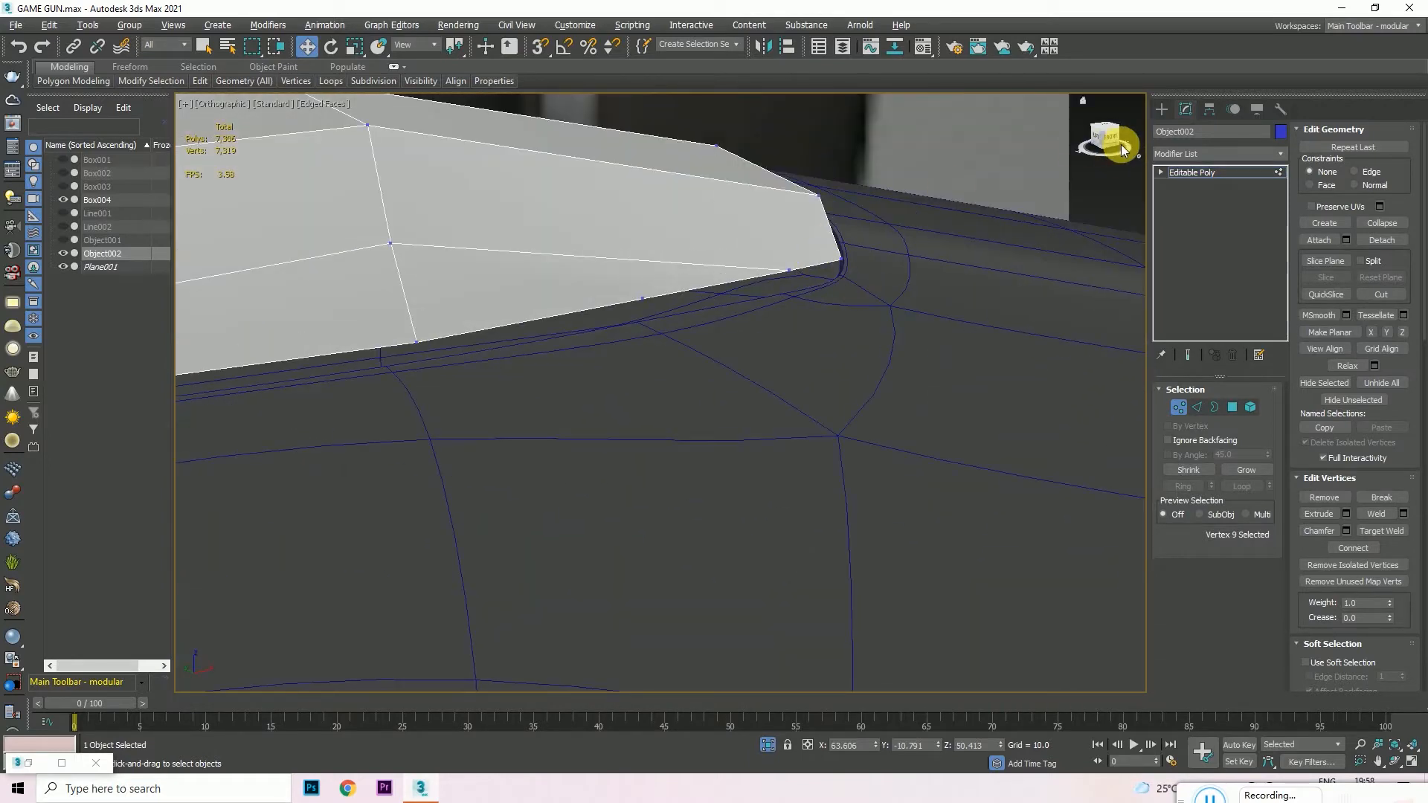
- Set the constraint to Edge and slide the vertex in the middle of the pad's lower border toward the front
left_click(1107, 137)
scroll(766, 264, "down", 5)
scroll(536, 240, "up", 5)
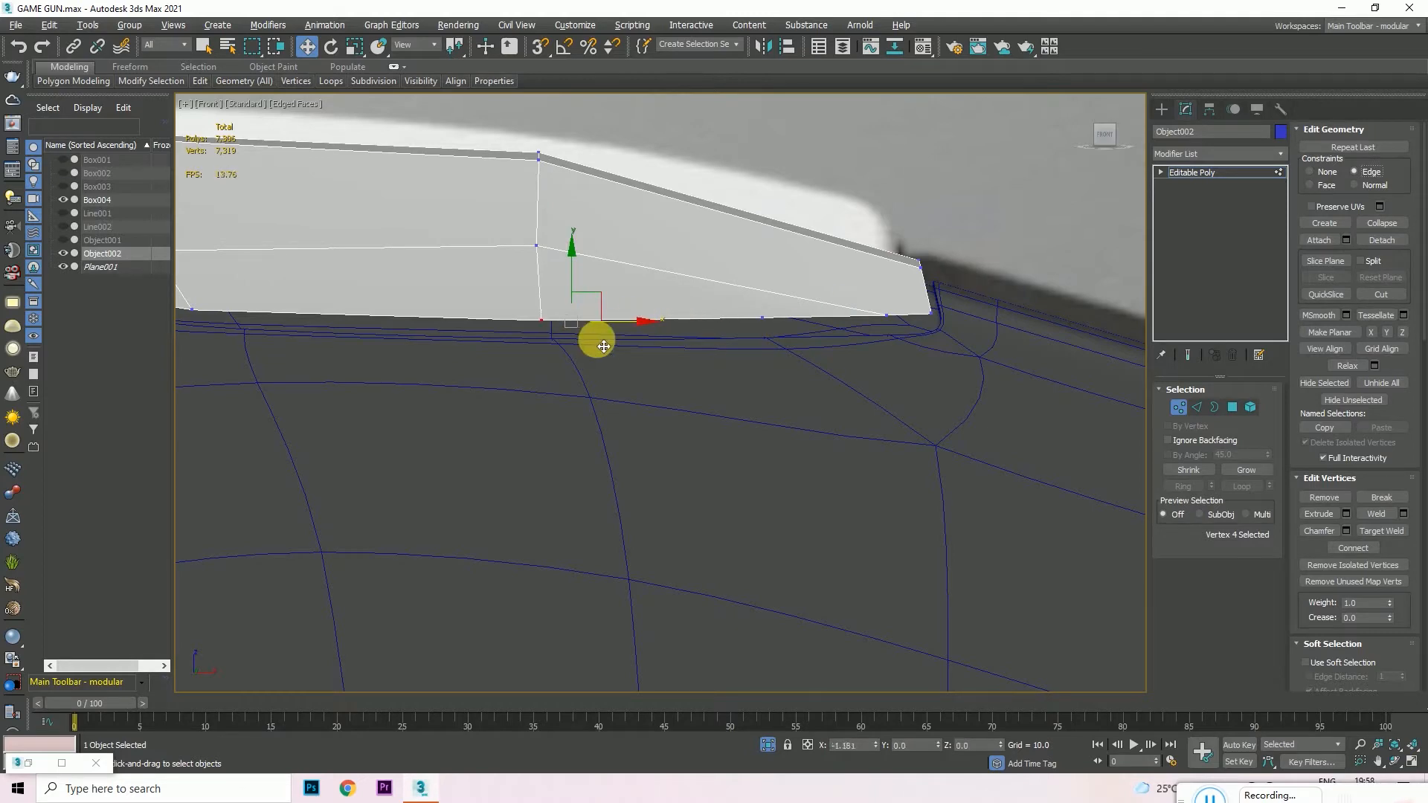
scroll(610, 345, "down", 5)
scroll(730, 376, "up", 6)
scroll(720, 367, "down", 2)
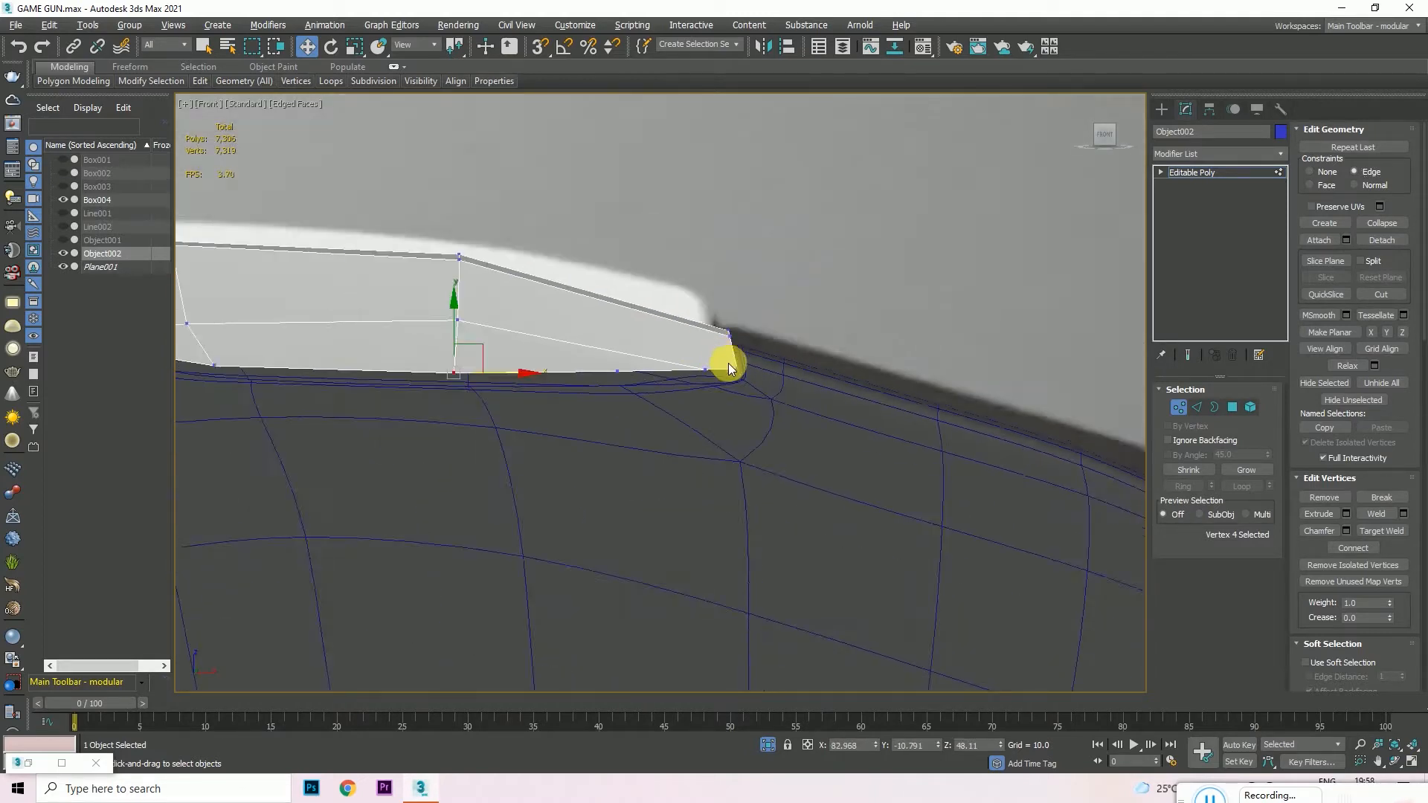
- Fit the two lower vertices at the pad's rear end to the edge of the stock's recess
scroll(726, 364, "up", 2)
left_click_drag(778, 362, 671, 391)
scroll(769, 323, "down", 6)
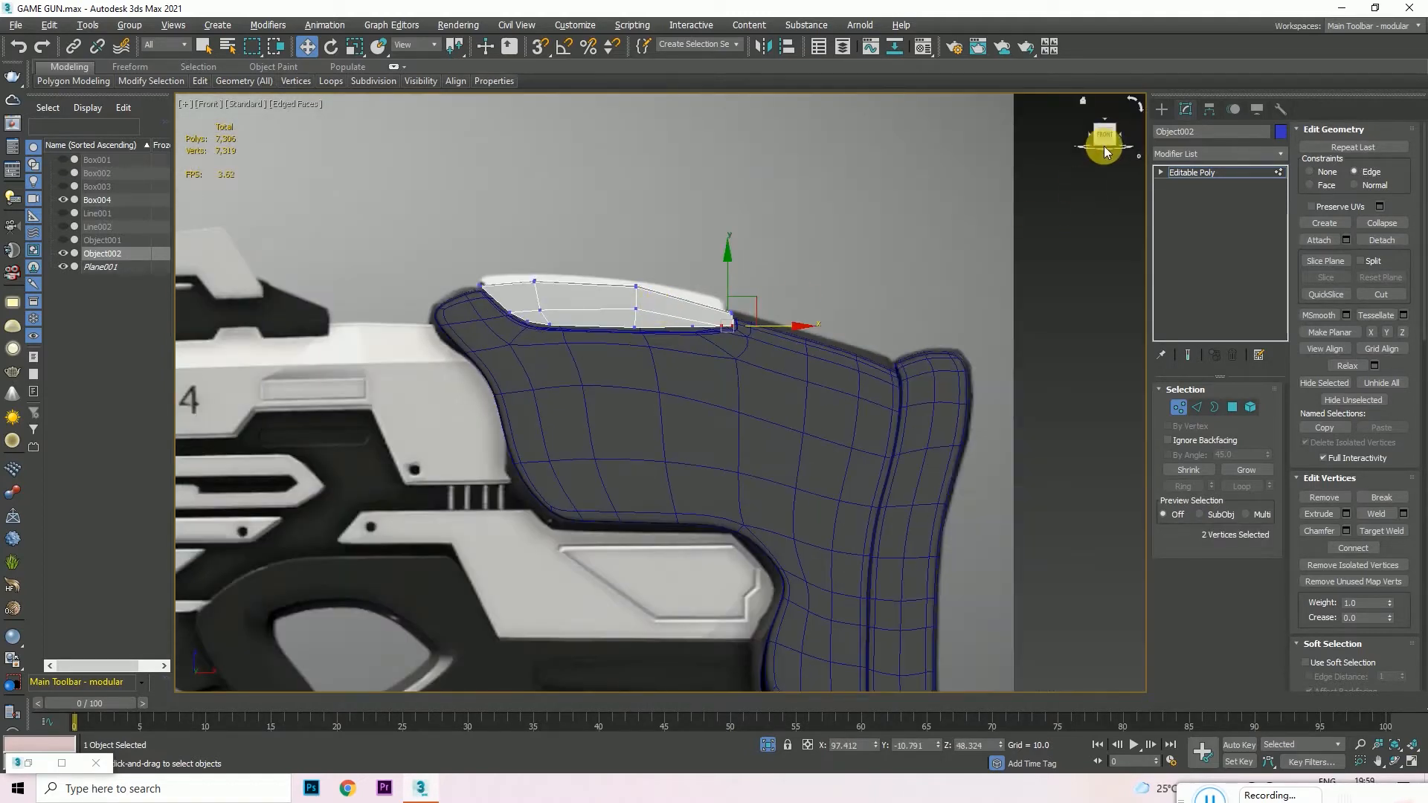
left_click_drag(1089, 136, 1103, 139)
scroll(488, 316, "up", 4)
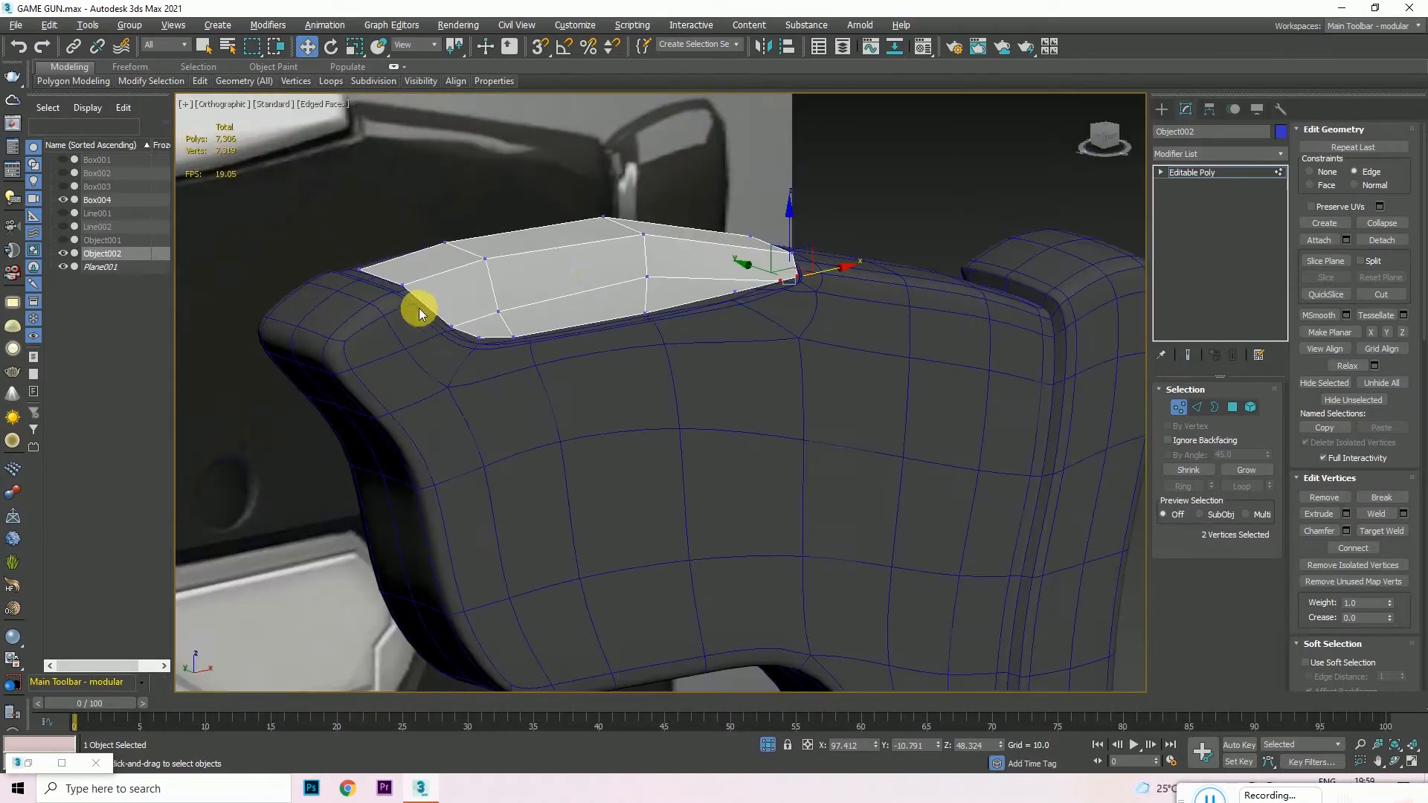
scroll(583, 268, "down", 2)
- Turn off edged faces and add a Shell modifier to the pad
mouse_move(1100, 137)
left_mouse_down()
mouse_move(1069, 140)
mouse_move(1071, 128)
mouse_move(1117, 132)
left_mouse_up()
scroll(688, 306, "up", 5)
key("F4")
scroll(781, 281, "down", 3)
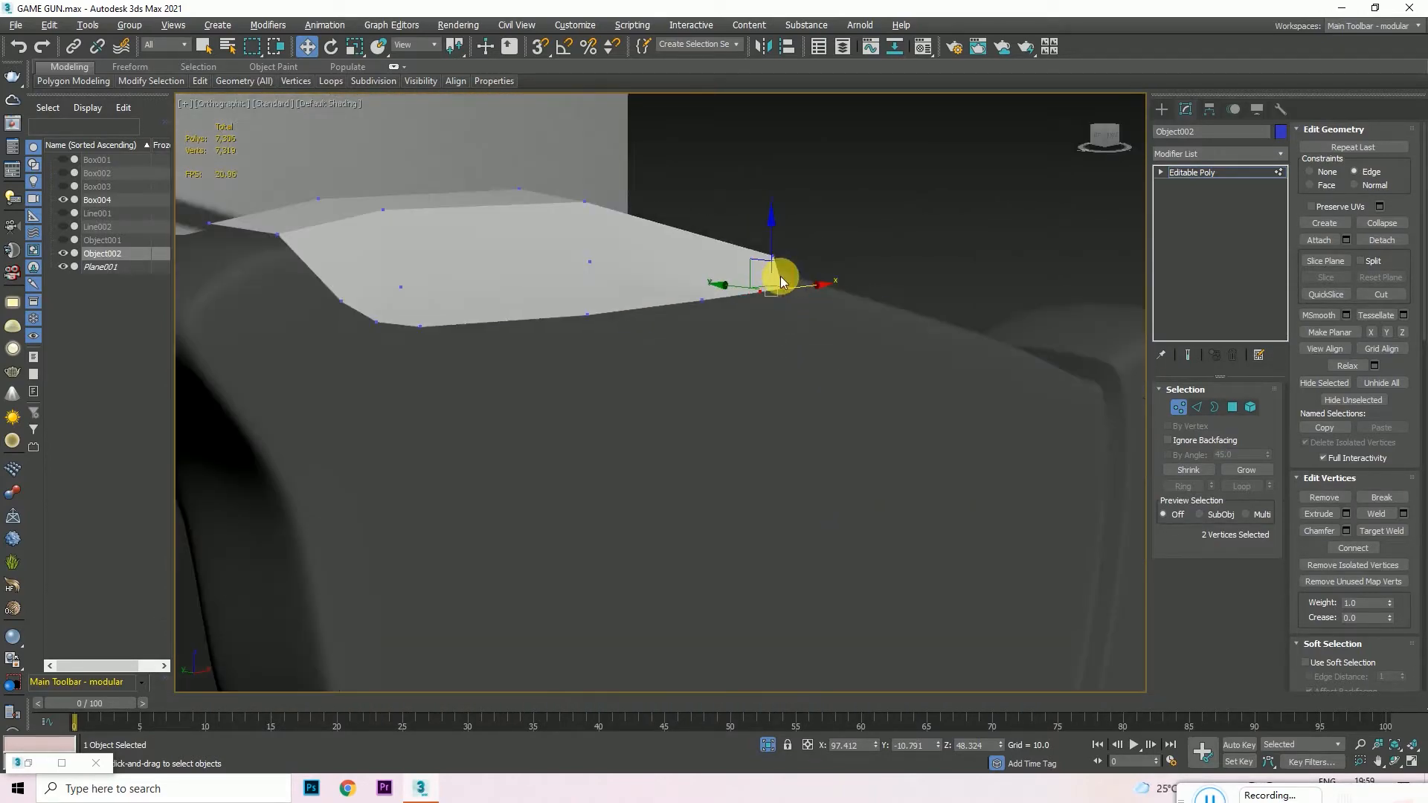
left_click(1190, 154)
left_click(1182, 239)
key("f")
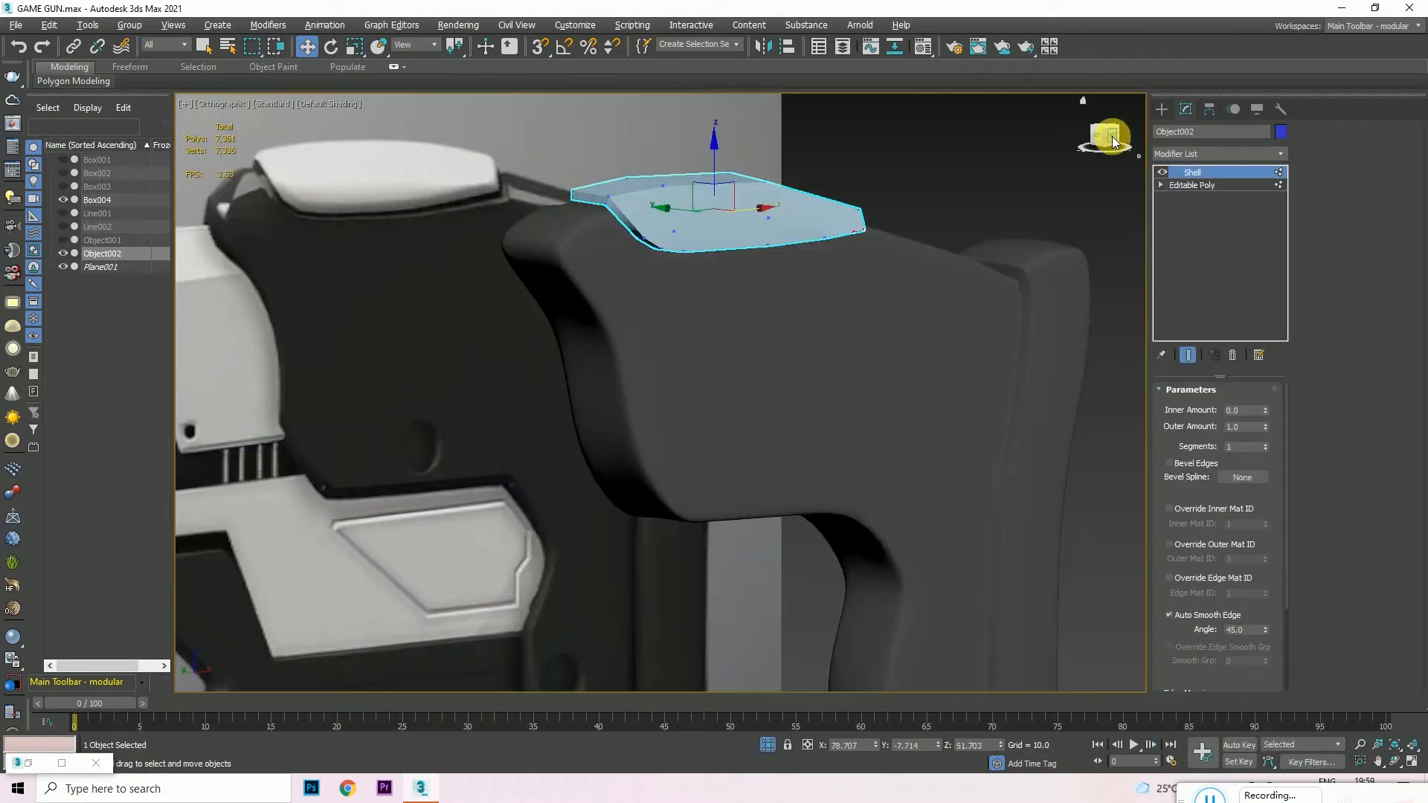
scroll(714, 216, "up", 4)
left_click_drag(1101, 147, 1107, 158)
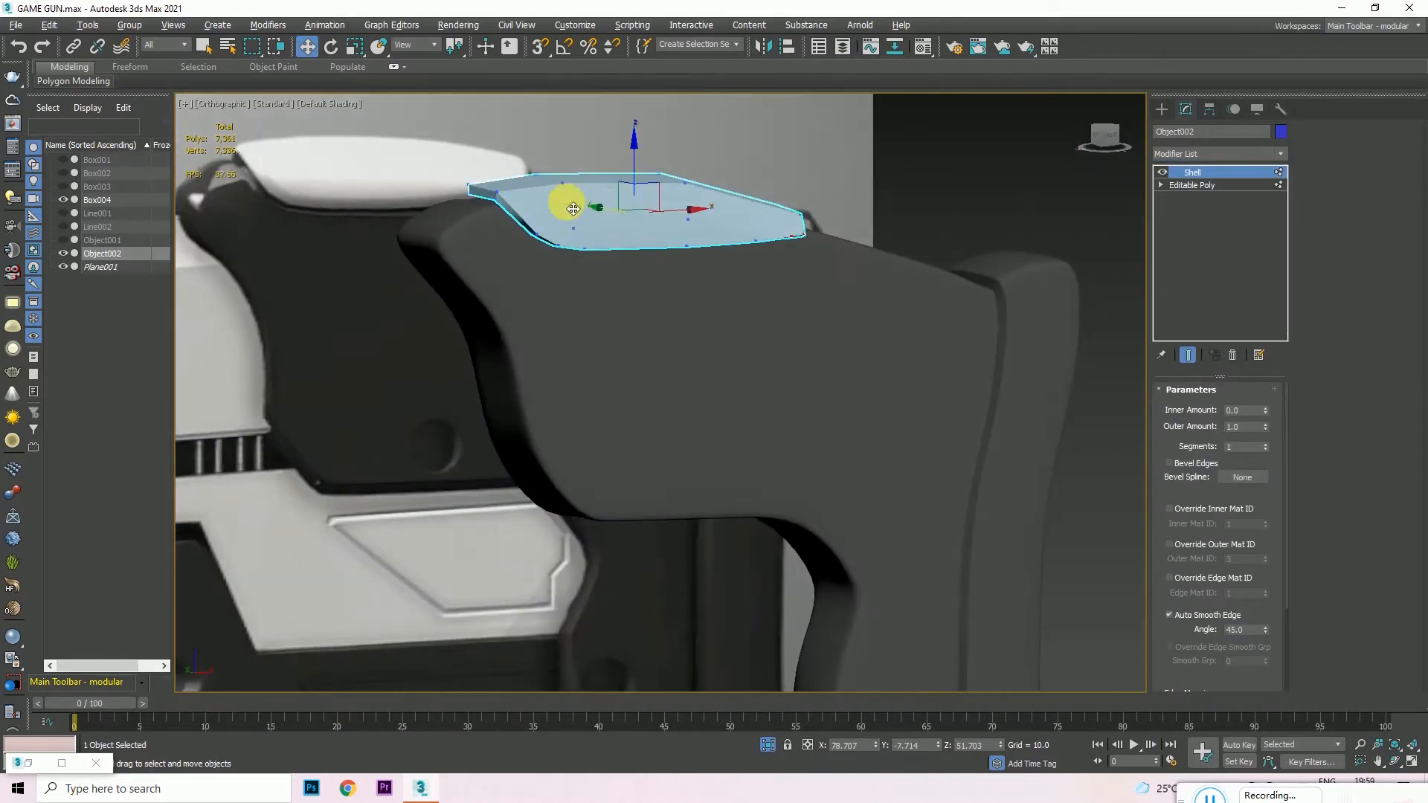
- Set the Shell's outer amount to 0.29 and its inner amount to 0.14
scroll(568, 198, "up", 4)
left_click_drag(1269, 432, 1279, 491)
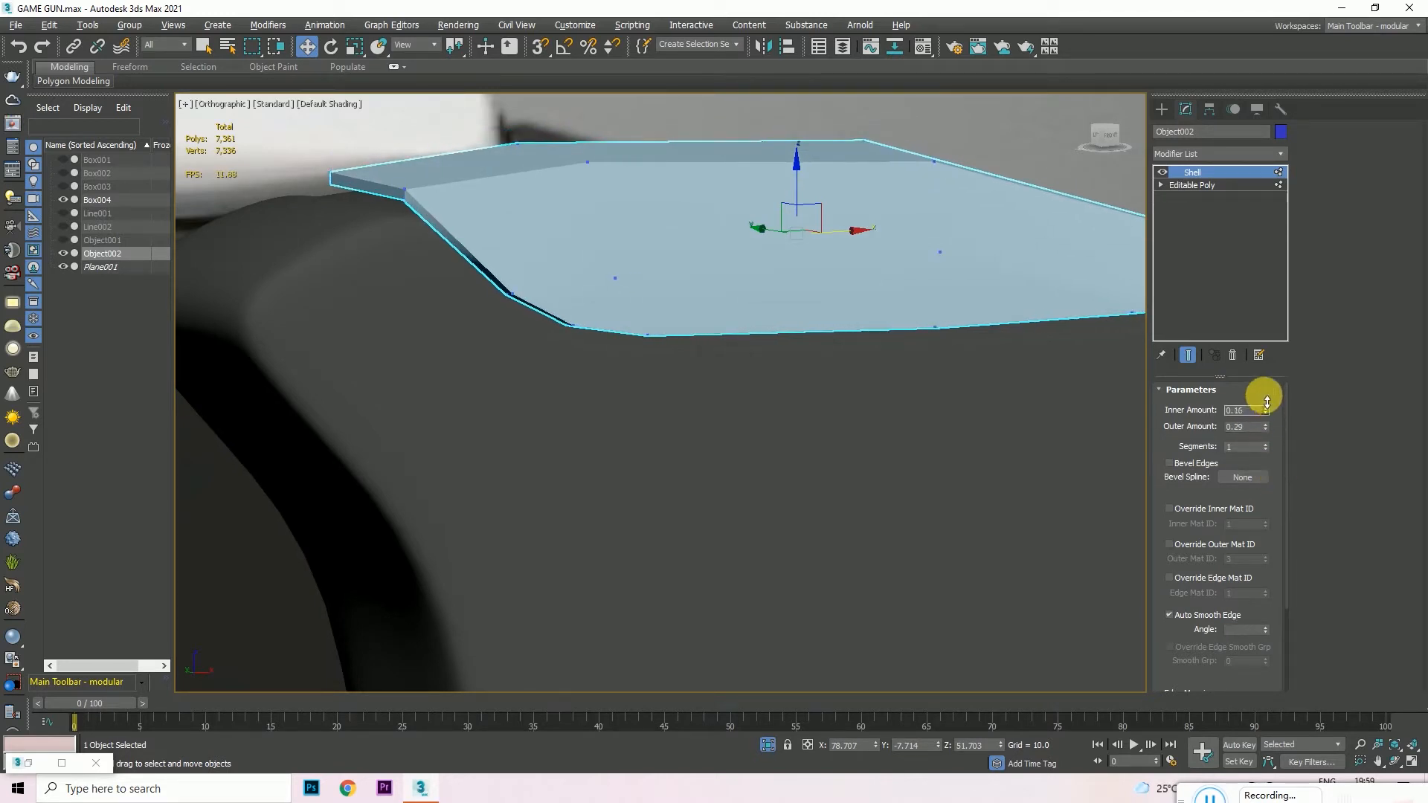
left_click_drag(1268, 401, 1271, 344)
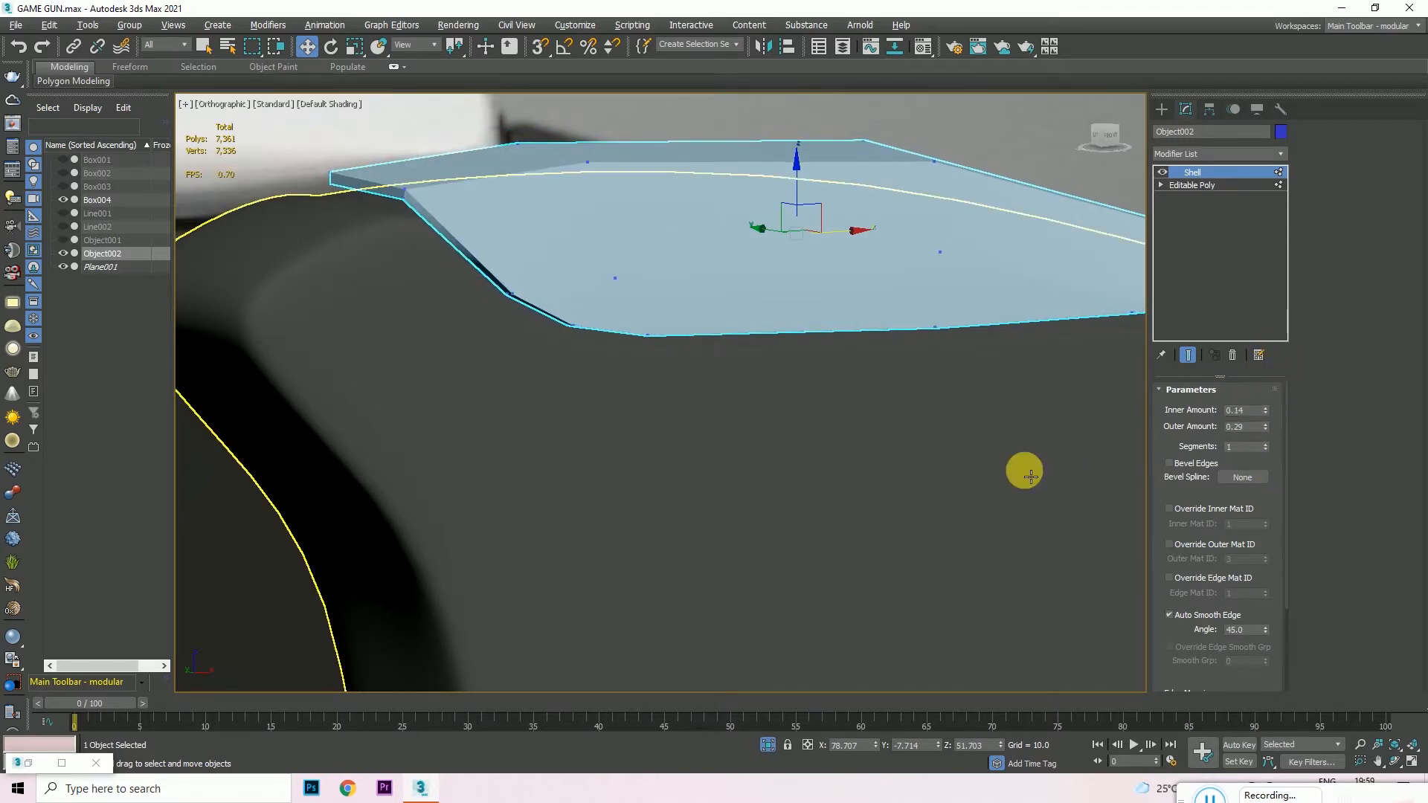
- Convert the shelled pad to an Editable Poly
scroll(593, 454, "down", 4)
middle_click_drag(1078, 161, 289, 405, "alt")
right_click(342, 376)
left_click(536, 509)
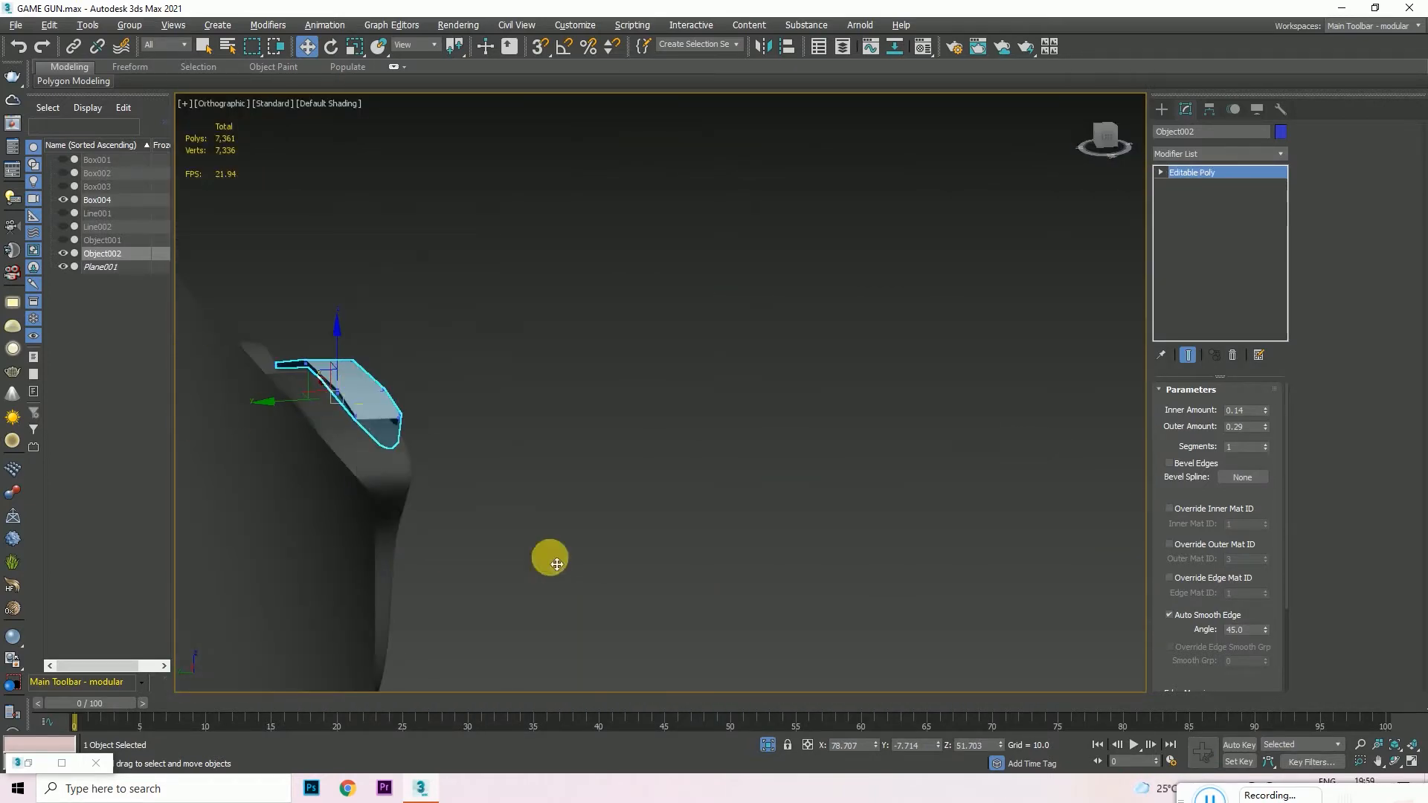
- Delete the thickness polygons along the pad's inner side at the stock's centre line
scroll(302, 366, "up", 4)
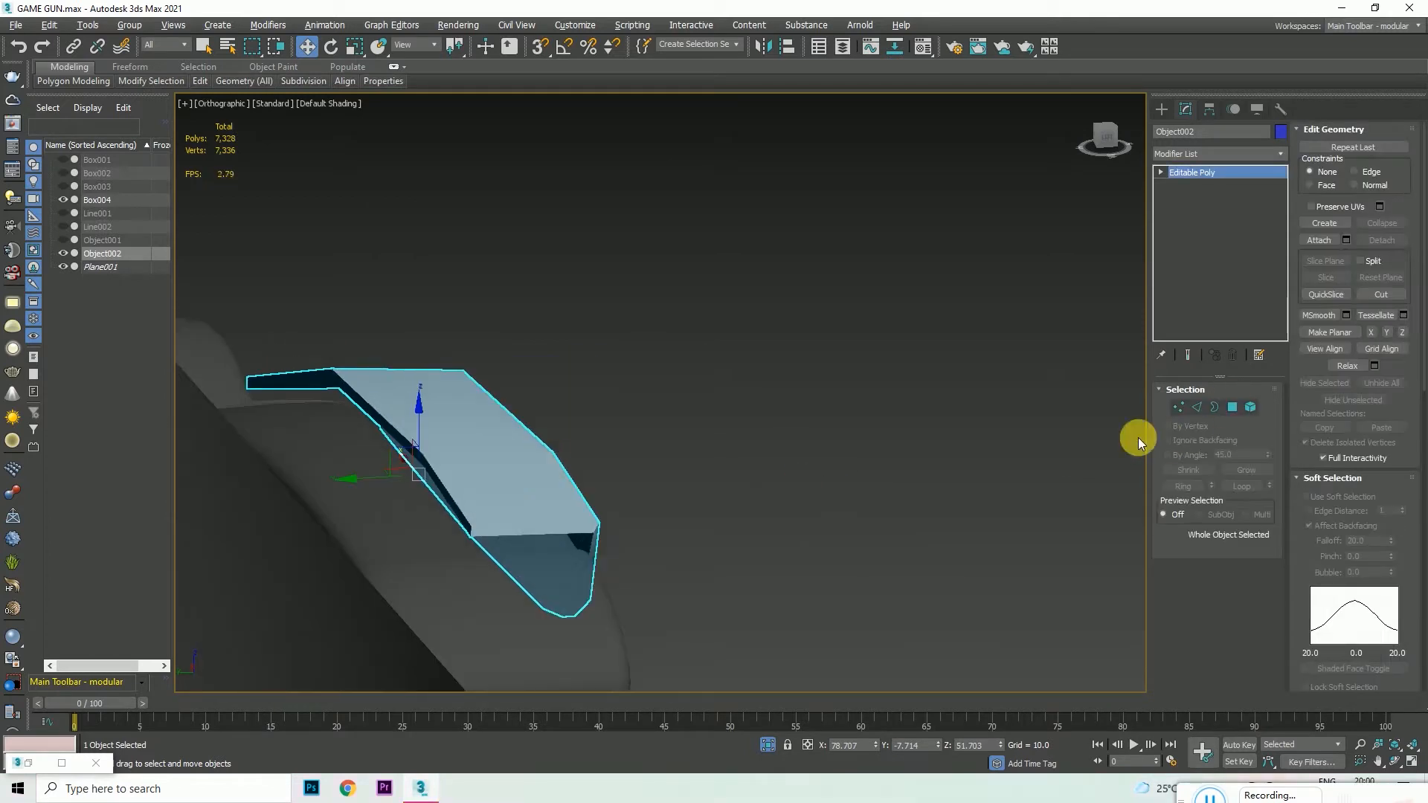
left_click(1231, 406)
scroll(350, 392, "up", 5)
left_click(362, 402)
key("Delete")
scroll(405, 310, "down", 3)
scroll(506, 361, "down", 3)
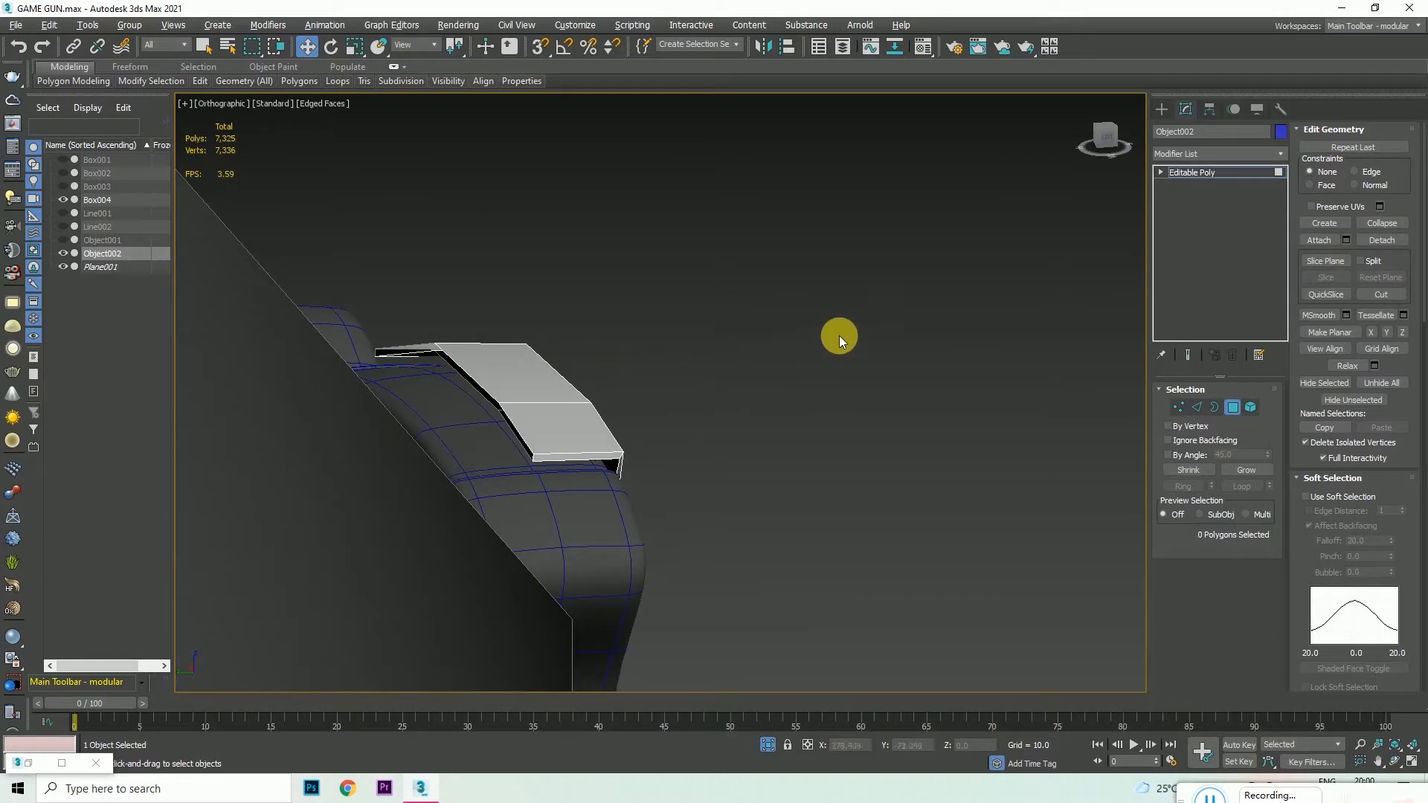
- Add a Symmetry modifier to the pad
left_click_drag(1115, 142, 1030, 134)
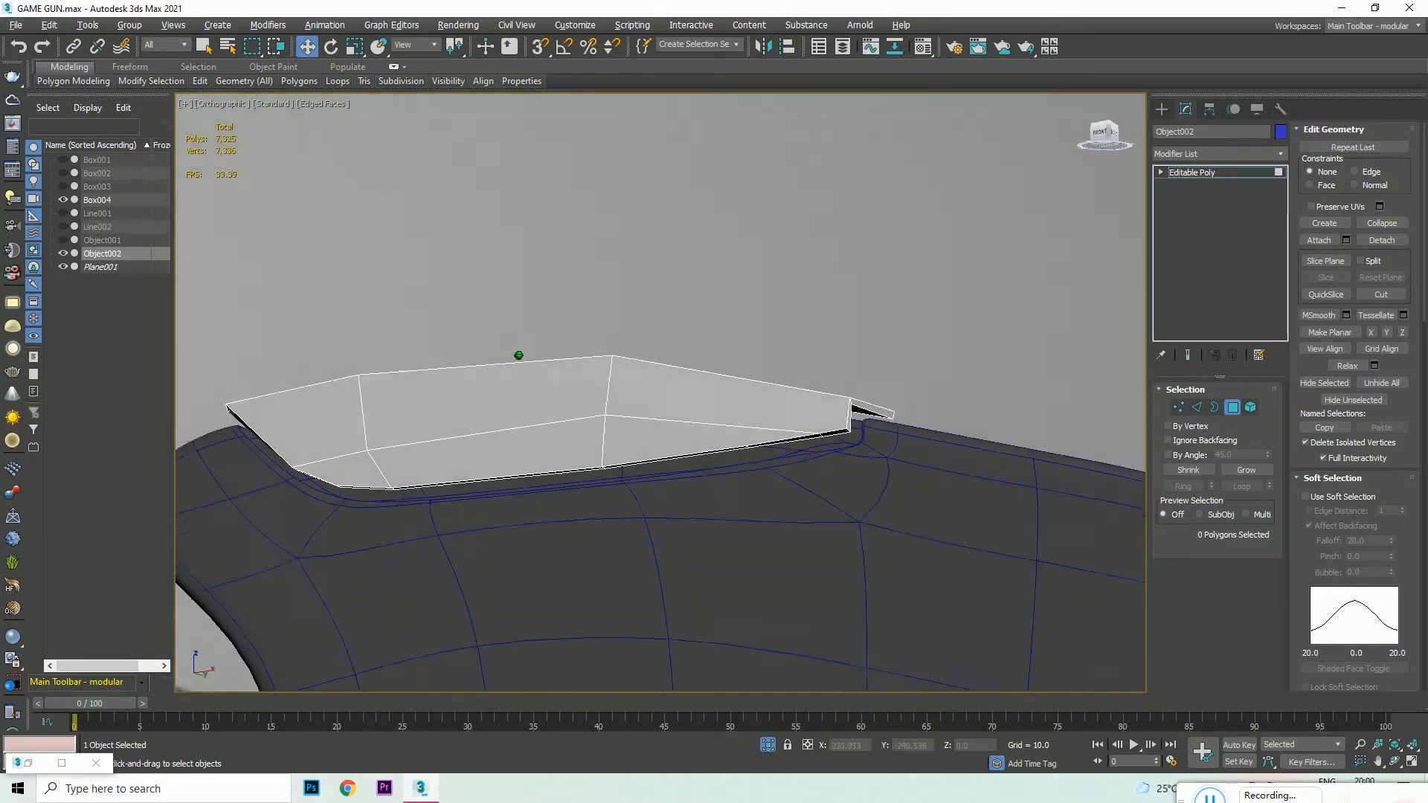
left_click(1099, 134)
left_click(1185, 151)
scroll(1184, 146, "down", 10)
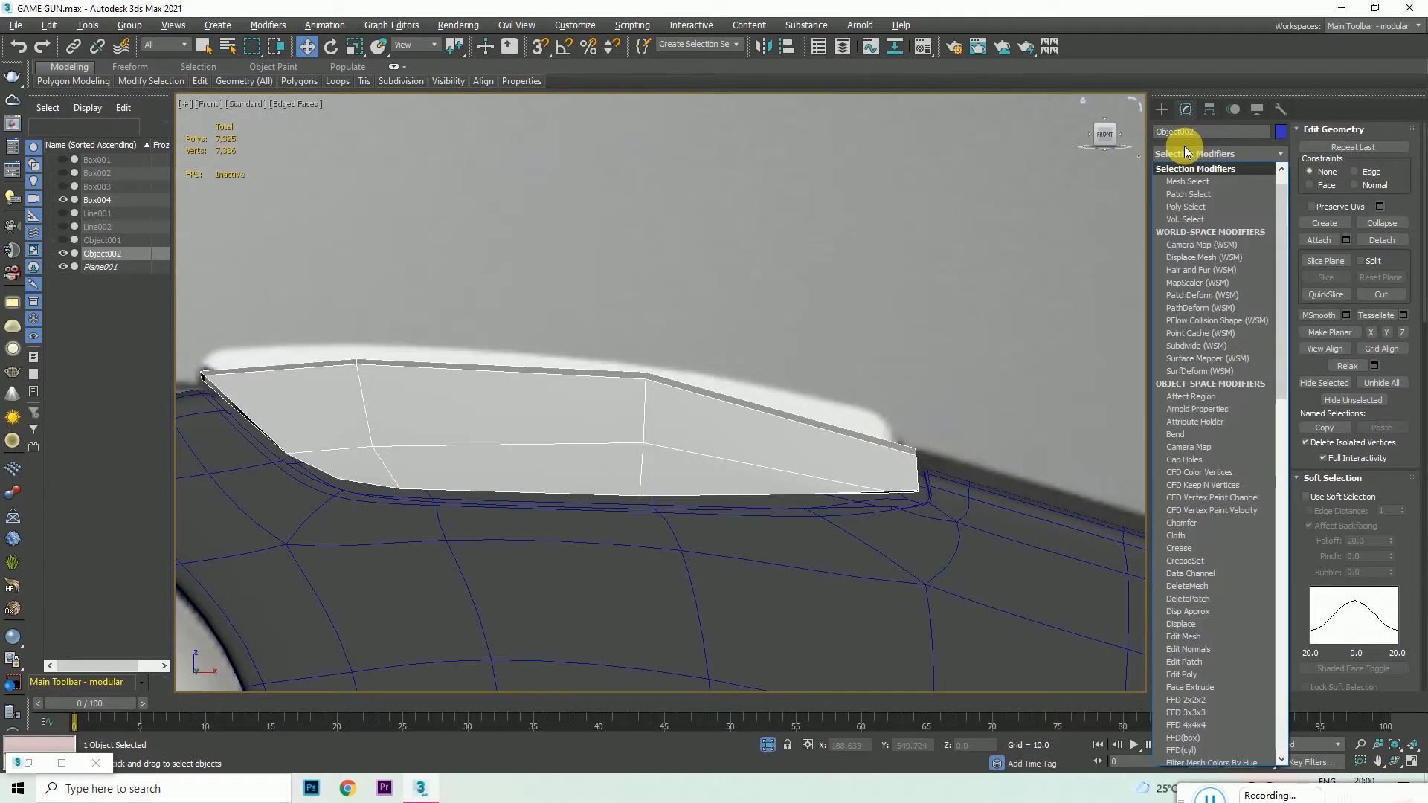
left_click(1181, 525)
scroll(967, 359, "down", 3)
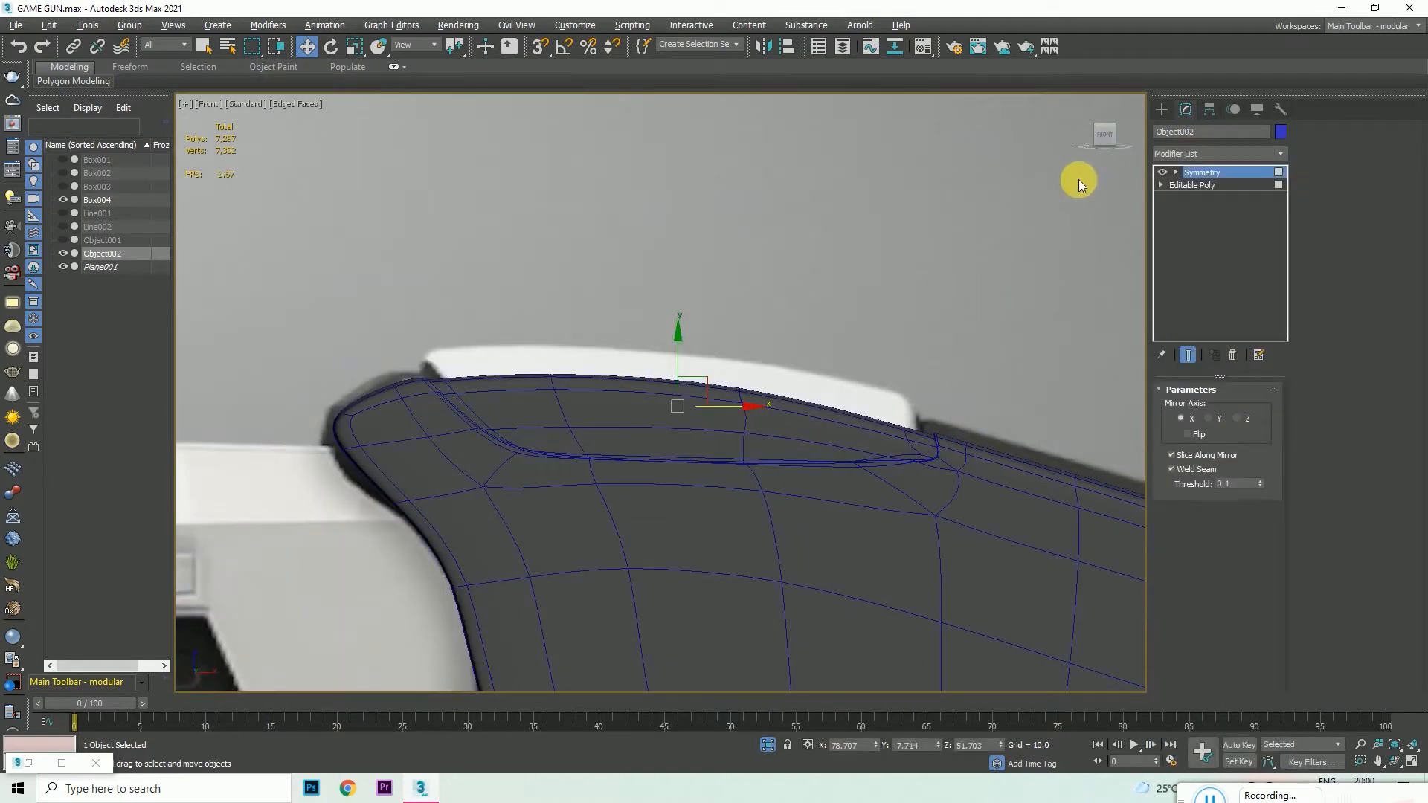
- Mirror the pad across the stock's width on the Z axis and set the weld threshold to 0.01
left_click(1105, 119)
left_click(1176, 172)
left_click(1197, 185)
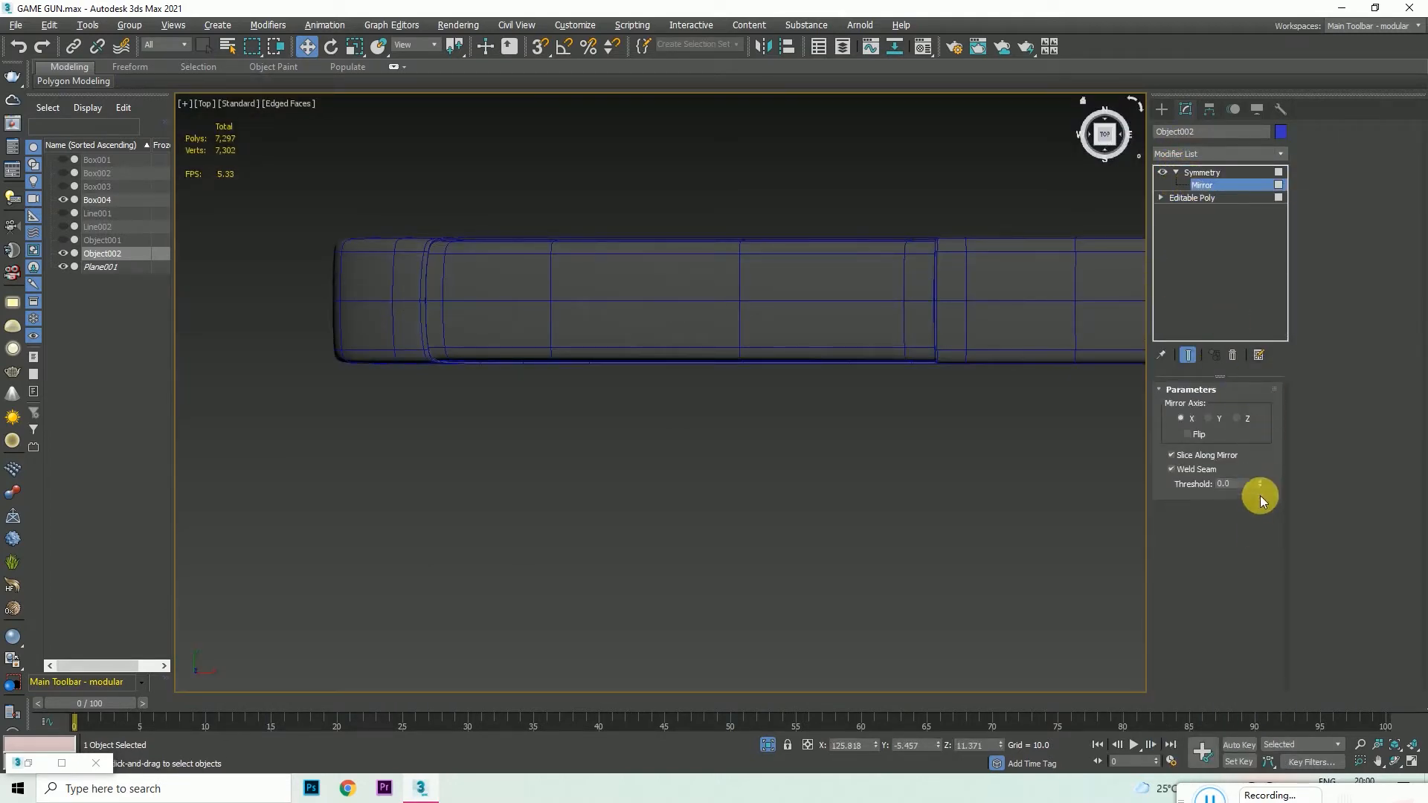
left_click(1233, 418)
scroll(930, 499, "down", 1)
scroll(569, 328, "up", 3)
scroll(549, 329, "down", 1)
- Add a MeshSmooth modifier to the mirrored pad, deselect it and check its smoothed shape against the stock
left_click(1256, 147)
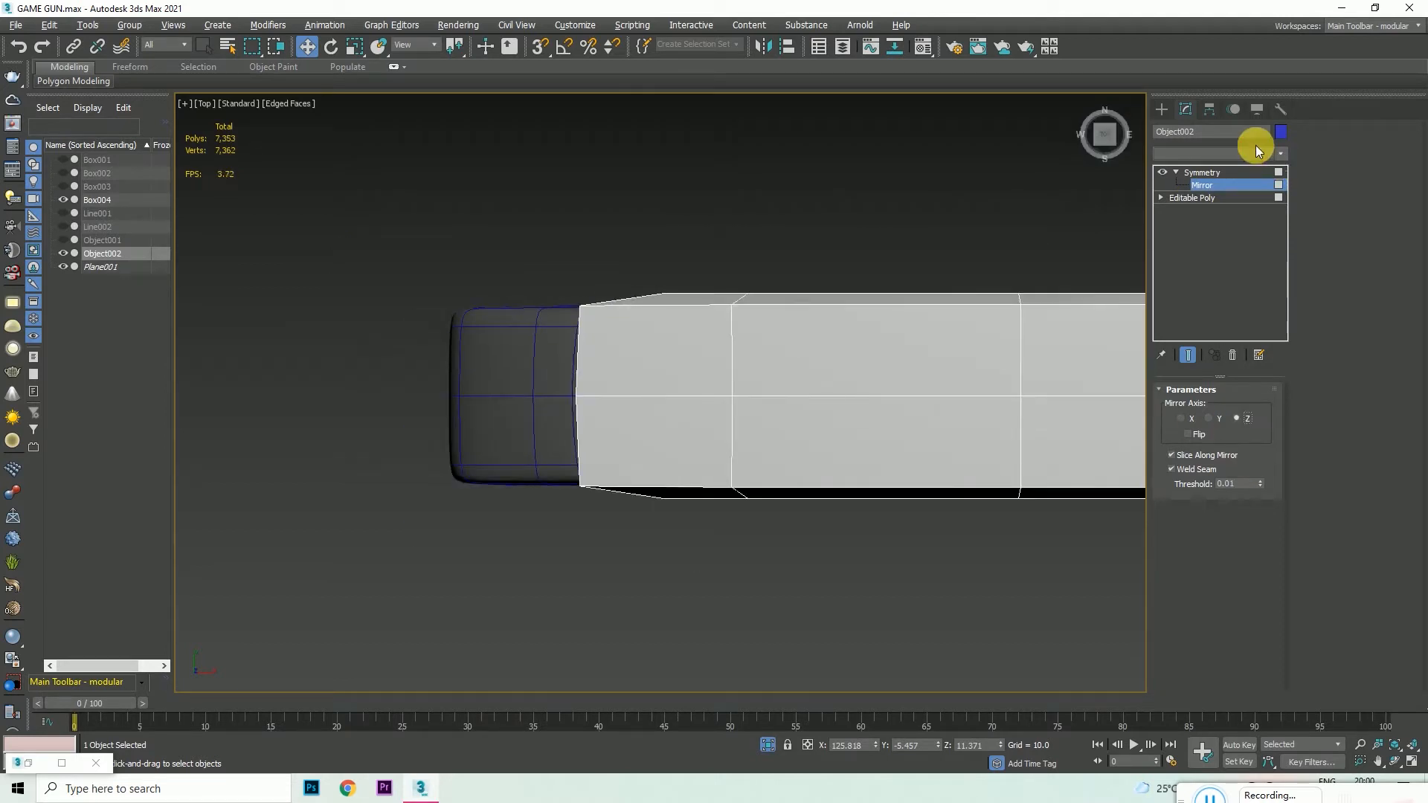
scroll(1256, 146, "down", 3)
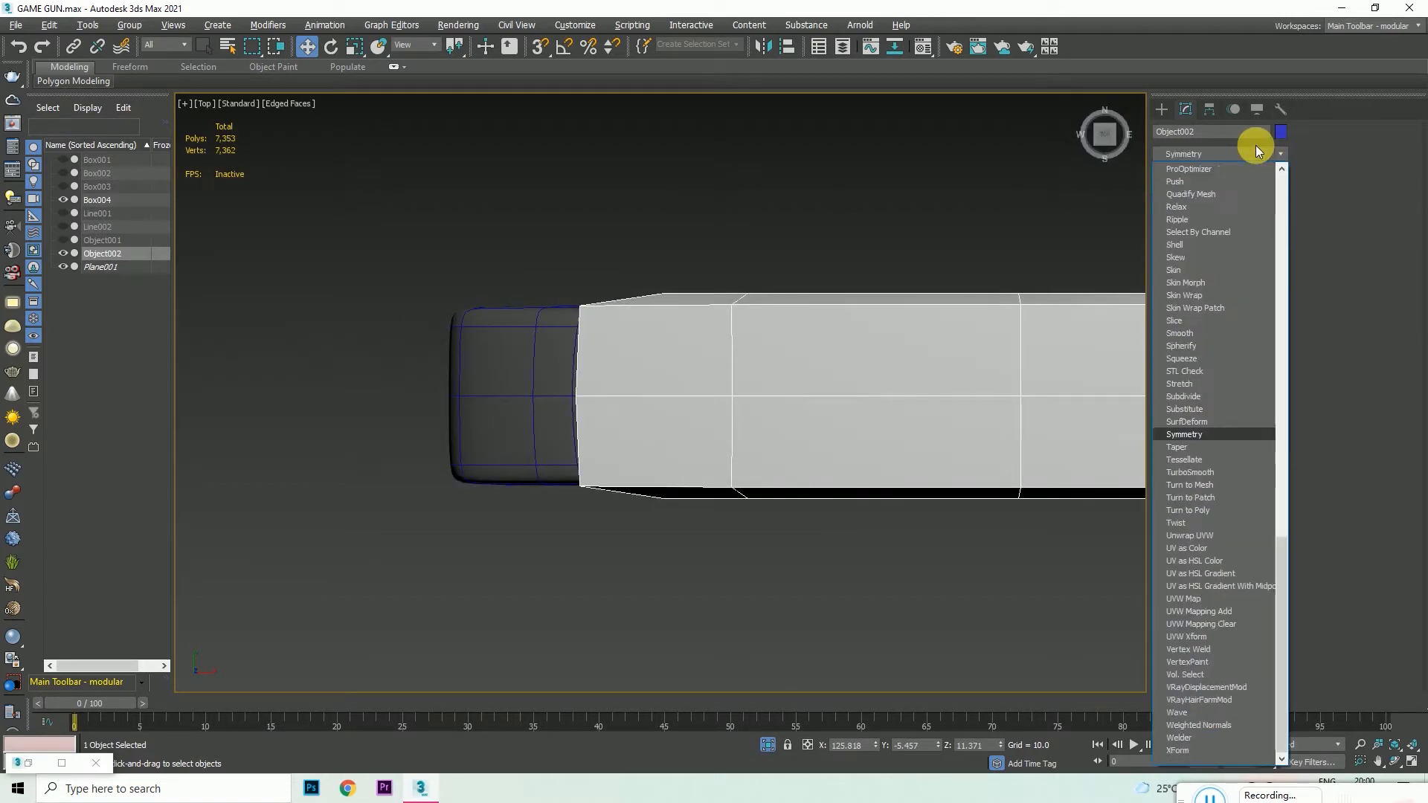
scroll(1255, 318, "down", 10)
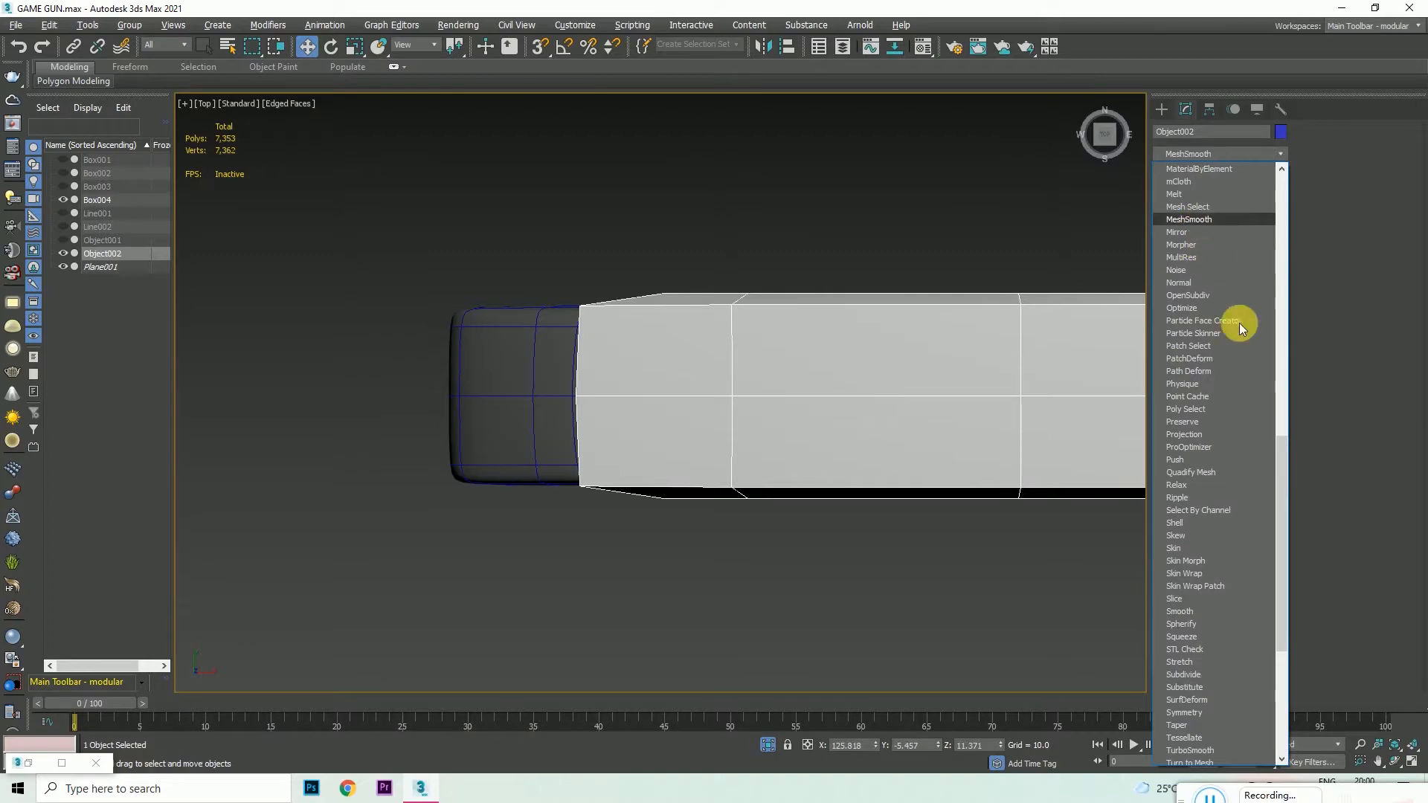
left_click(1239, 323)
left_click(748, 561)
scroll(748, 561, "down", 4)
mouse_move(1092, 137)
left_mouse_down()
mouse_move(1074, 89)
mouse_move(1122, 72)
left_mouse_up()
scroll(863, 562, "up", 6)
scroll(862, 554, "down", 3)
- Connect the ring of edges across the pad's thin side wall with 2 segments at the Editable Poly level
left_click(858, 519)
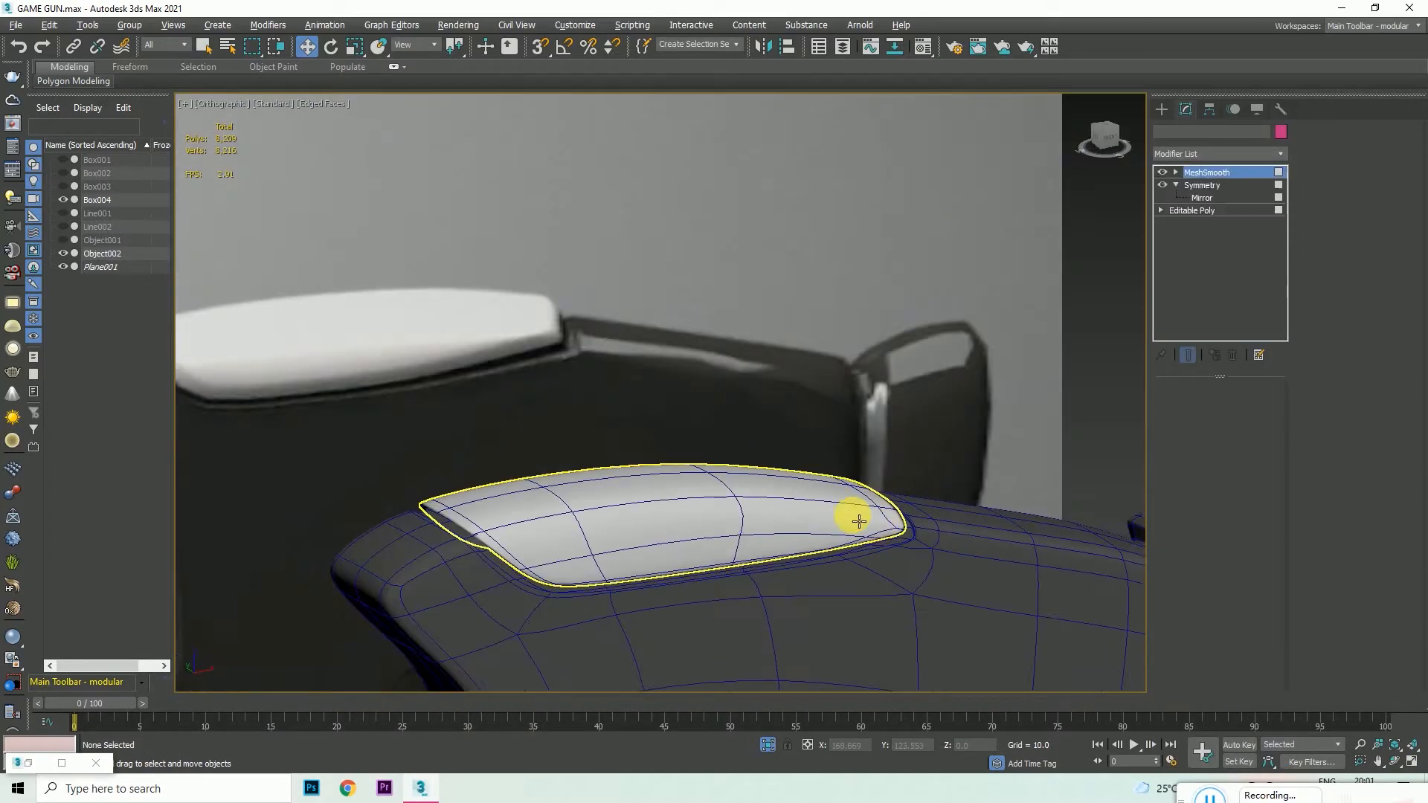
key("F4")
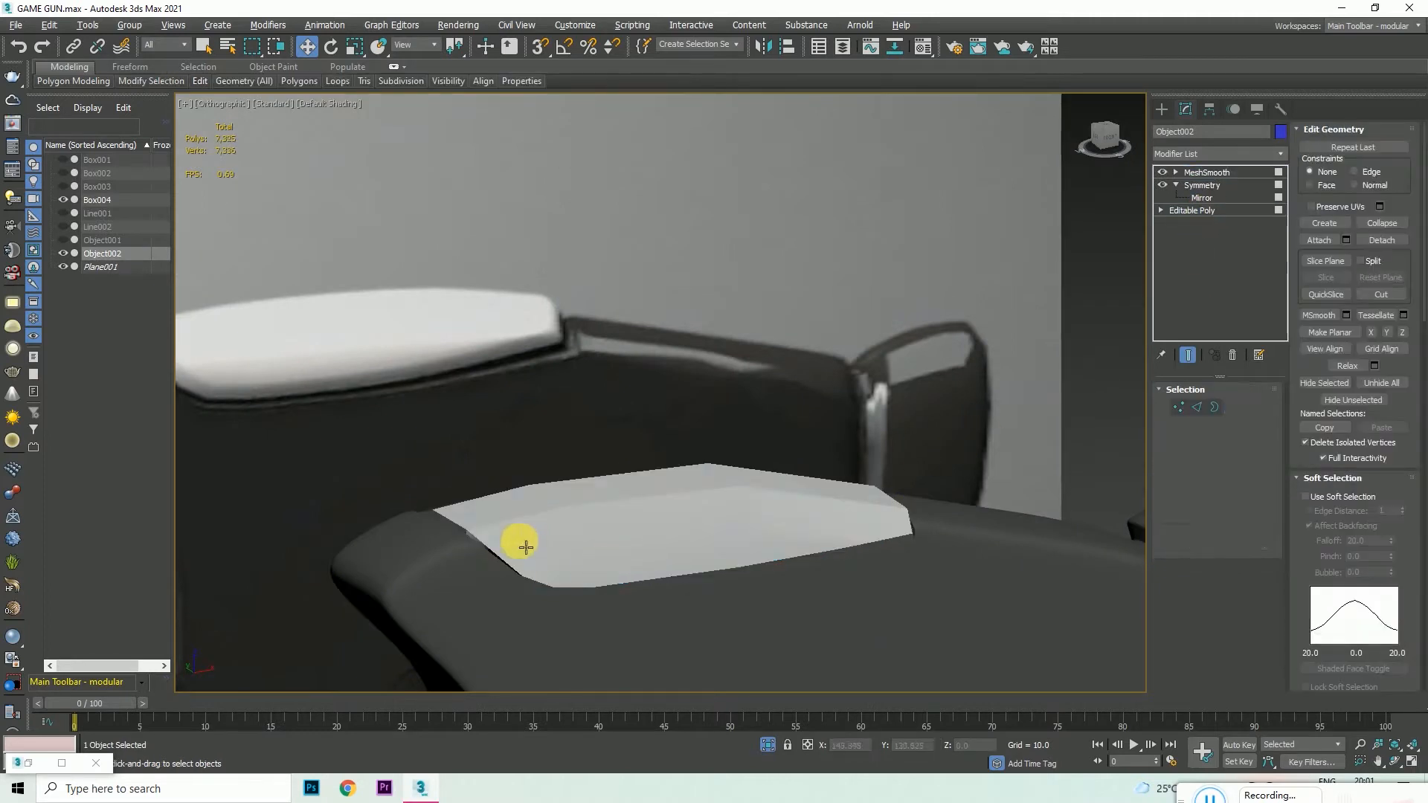
scroll(519, 541, "up", 5)
left_click(1196, 407)
key("F4")
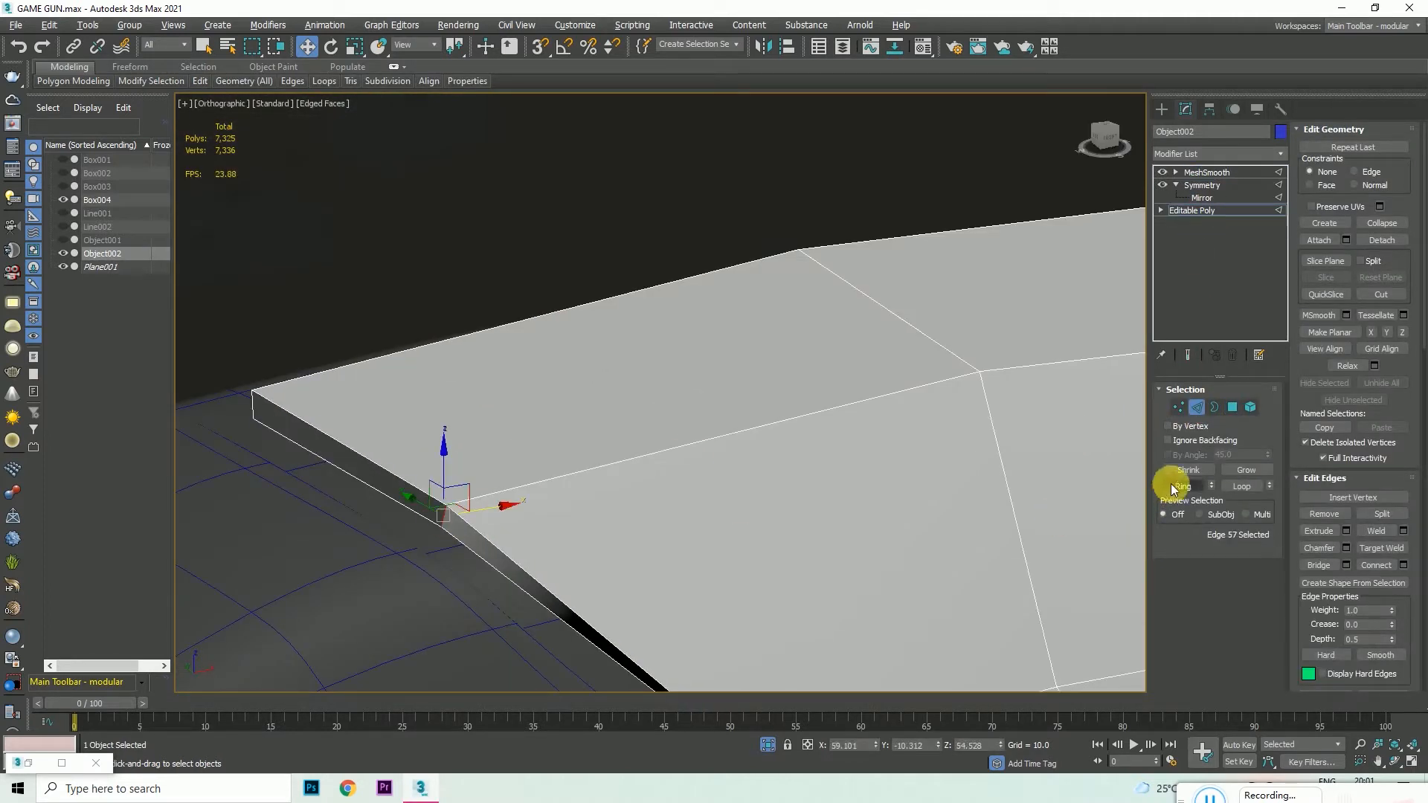
right_click(456, 525)
left_click(319, 569)
scroll(416, 528, "up", 2)
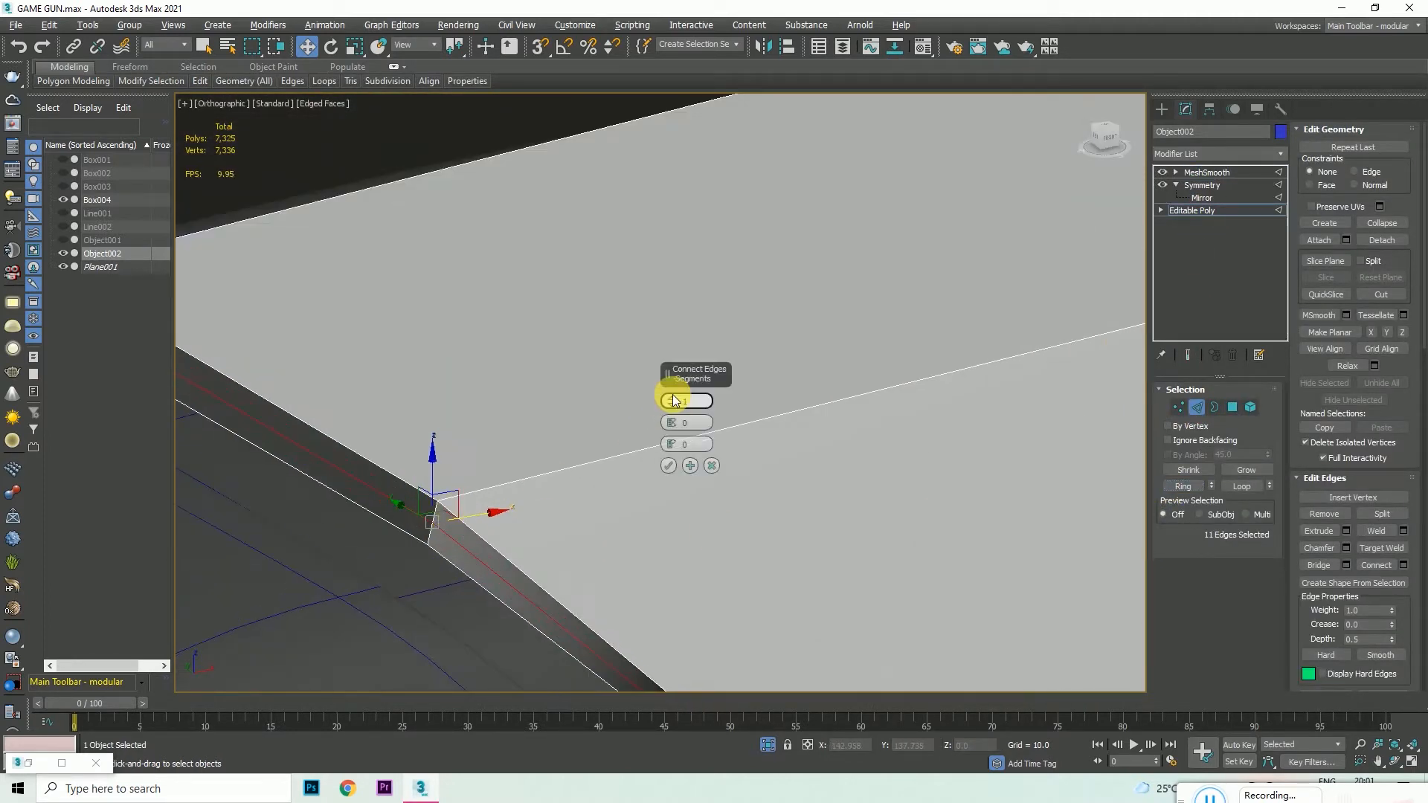
left_click(668, 466)
key("z")
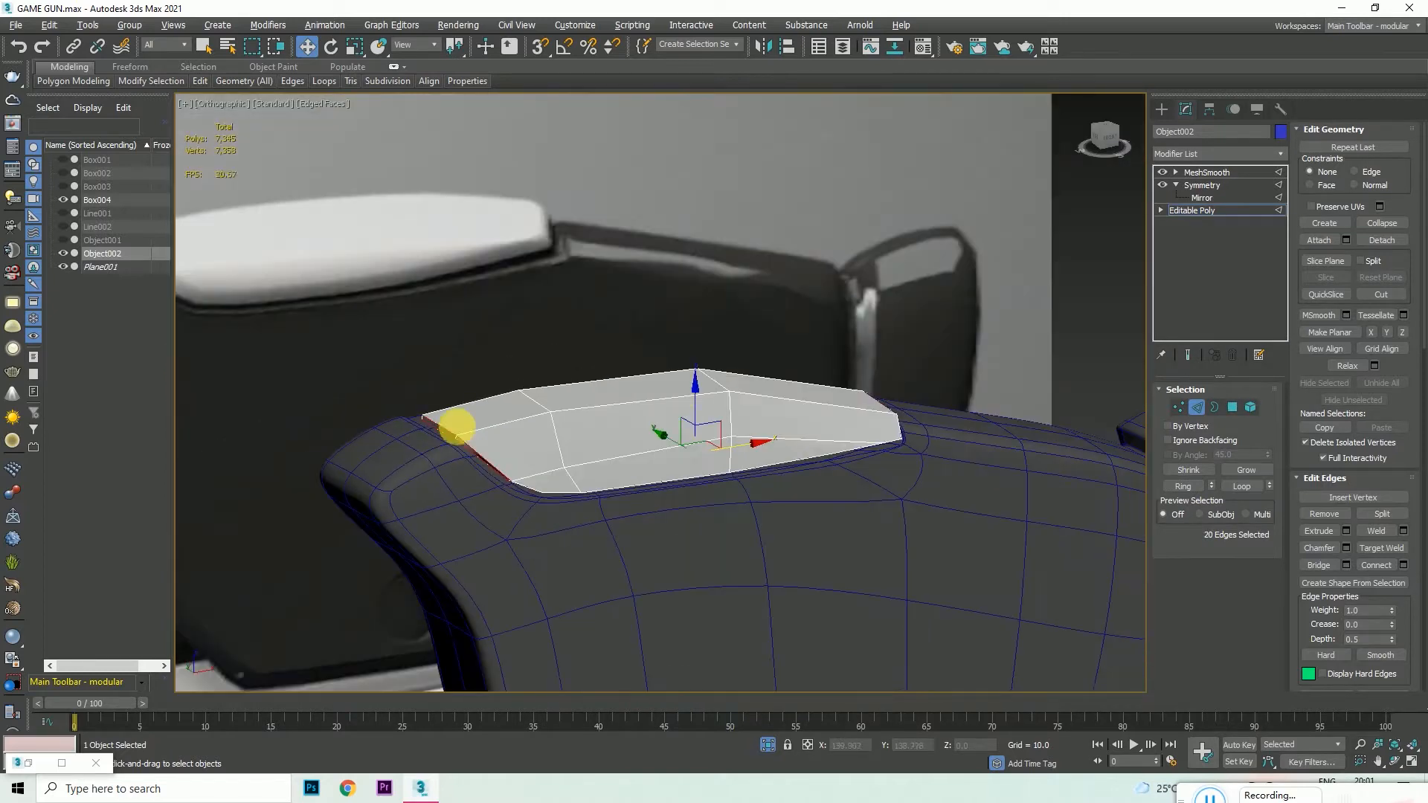
mouse_move(1098, 155)
left_mouse_down()
mouse_move(1041, 152)
mouse_move(1071, 175)
mouse_move(1109, 139)
left_mouse_up()
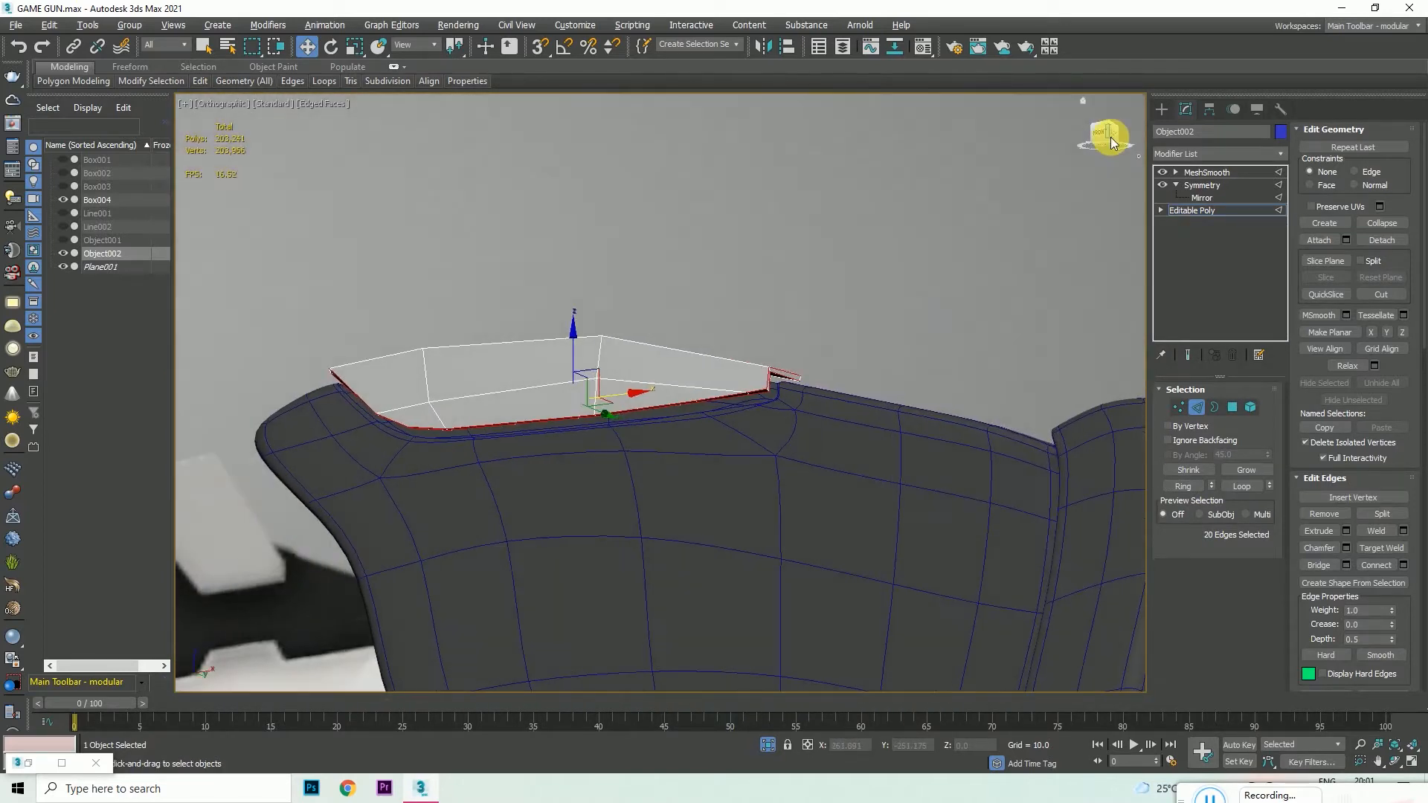
- In a wireframe front view, move the vertices at the pad's rear end to line up with the stock's recess
left_click(1101, 137)
key("F3")
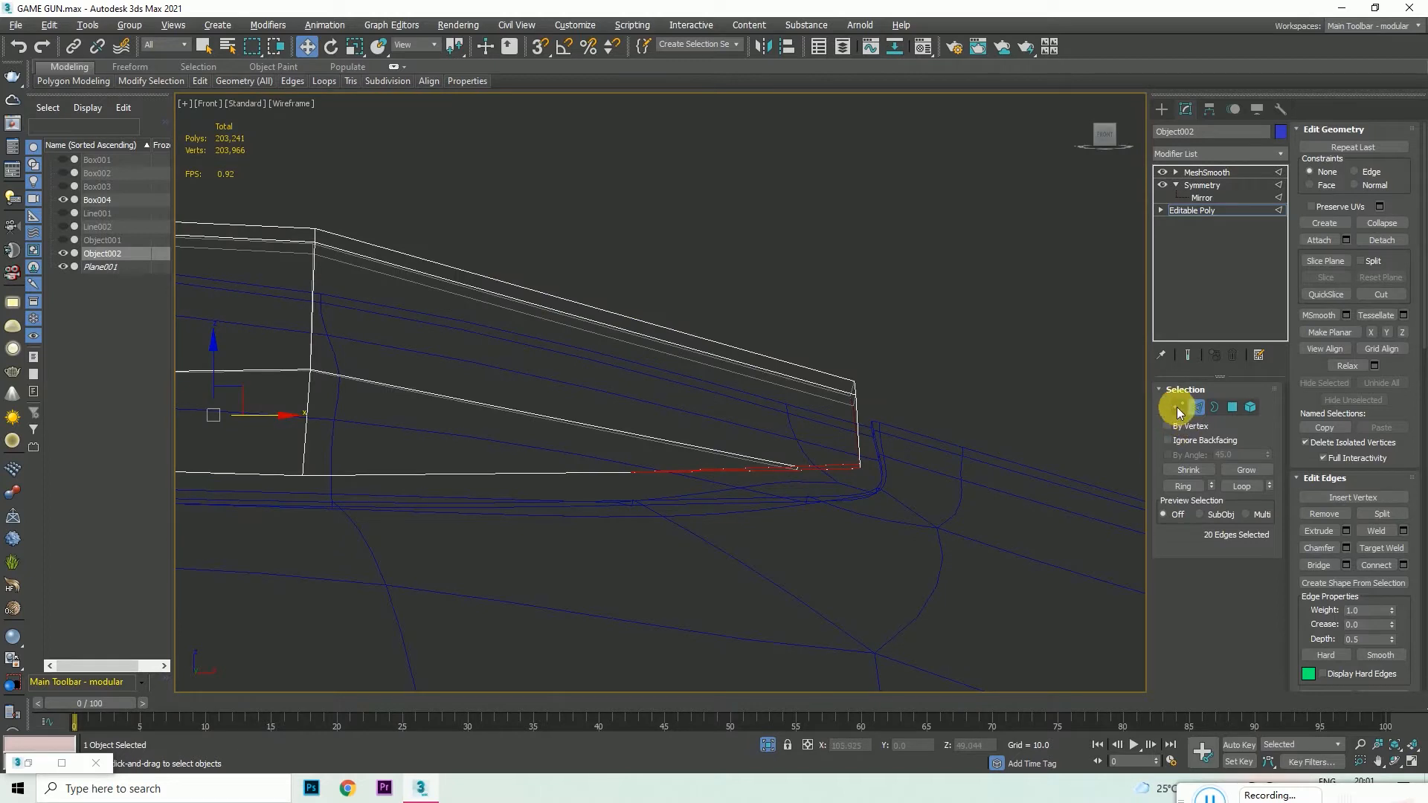
left_click(1179, 408)
left_click_drag(807, 401, 809, 417)
scroll(788, 405, "down", 4)
middle_click_drag(622, 371, 760, 392)
left_click_drag(695, 377, 694, 322)
- Nudge two more groups of the pad's vertices slightly down to follow the stock's contour, and restore the shaded view
scroll(734, 349, "down", 2)
scroll(361, 316, "up", 4)
left_click_drag(377, 295, 671, 403)
left_click_drag(501, 325, 508, 333)
left_click_drag(602, 318, 673, 381)
left_click_drag(650, 315, 651, 321)
scroll(622, 328, "down", 4)
key("F3")
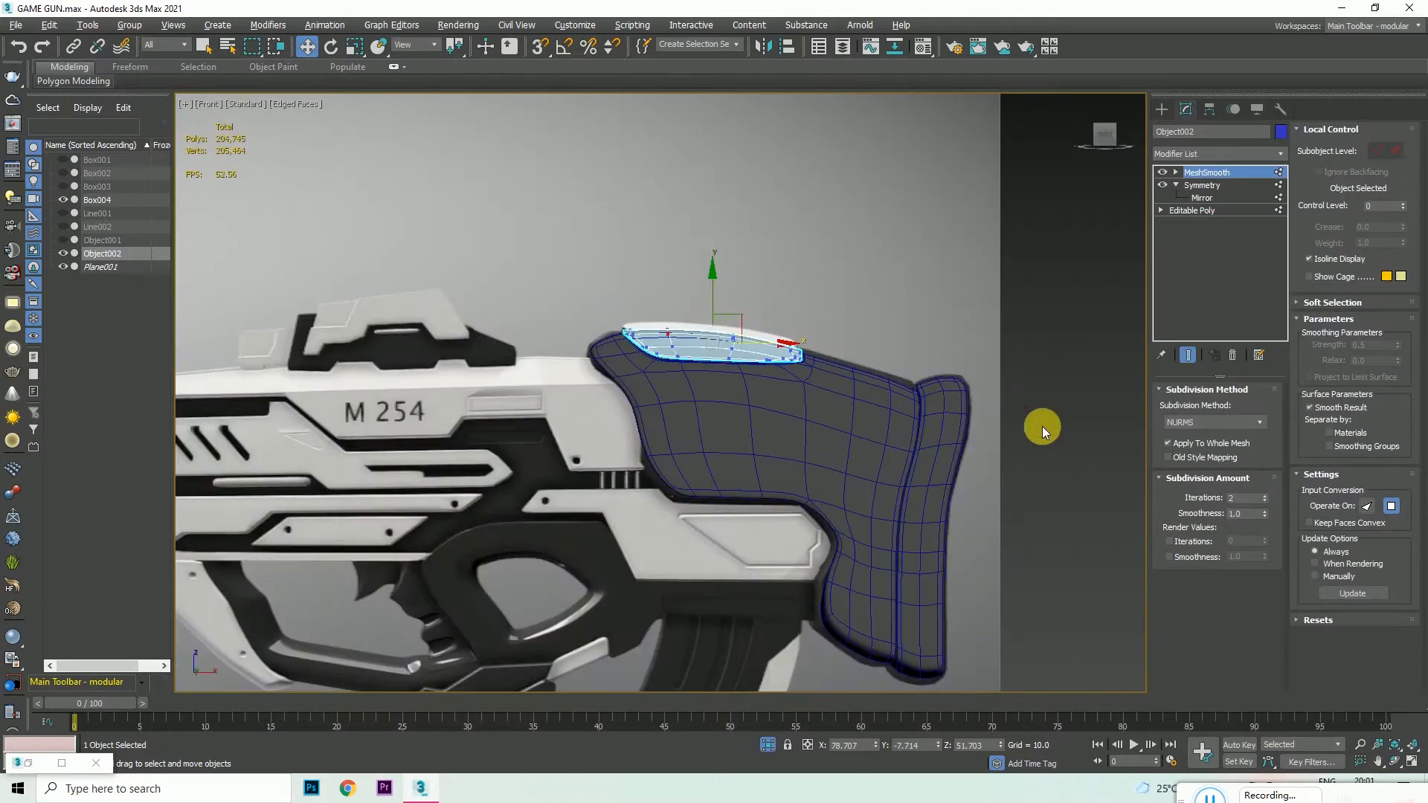
- Deselect the pad and examine how its smoothed rear end sits against the stock, with and without edges shown
left_click(1042, 426)
left_click_drag(1101, 141, 1071, 171)
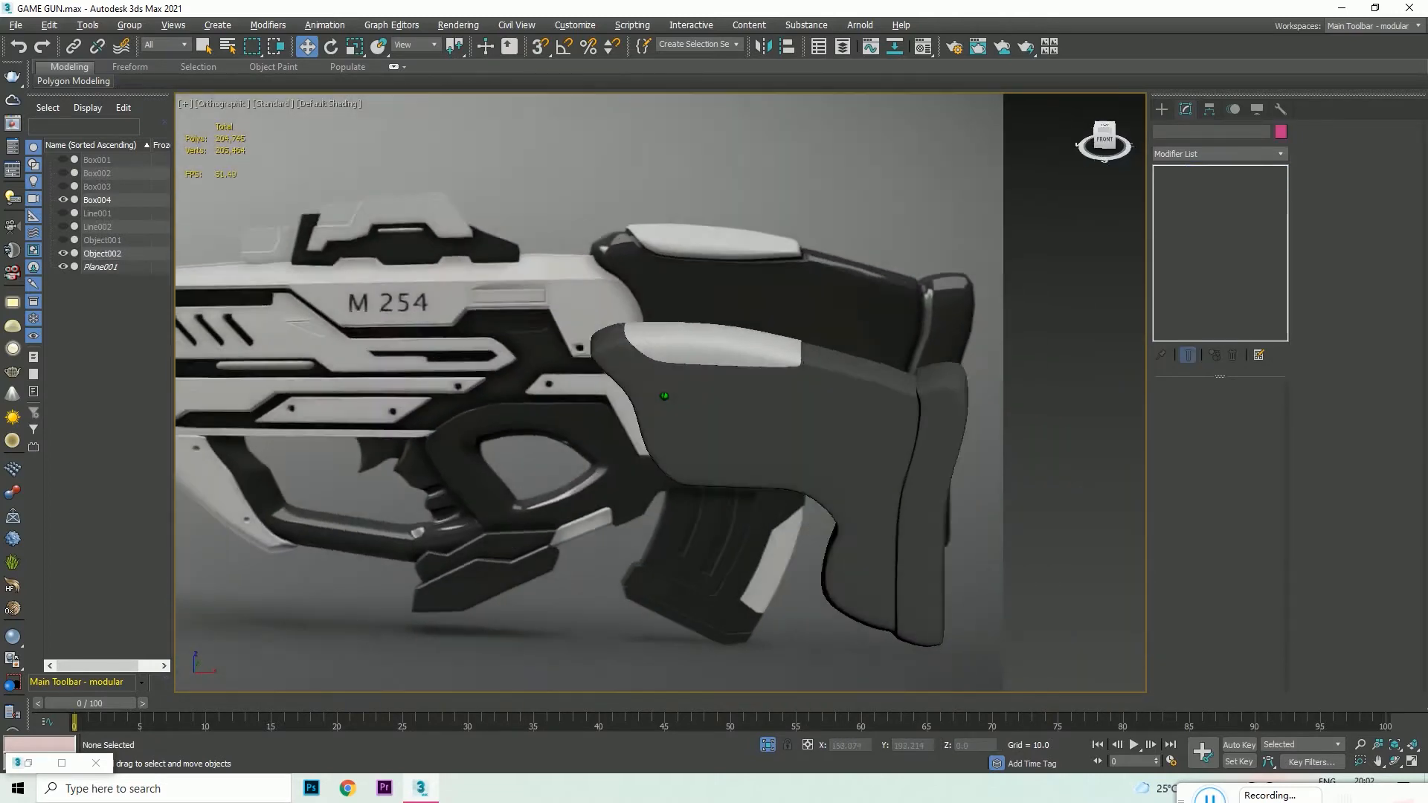
middle_click_drag(818, 328, 854, 319, "alt")
scroll(765, 380, "up", 5)
middle_click_drag(765, 380, 819, 389, "alt")
key("F4")
left_click(789, 336)
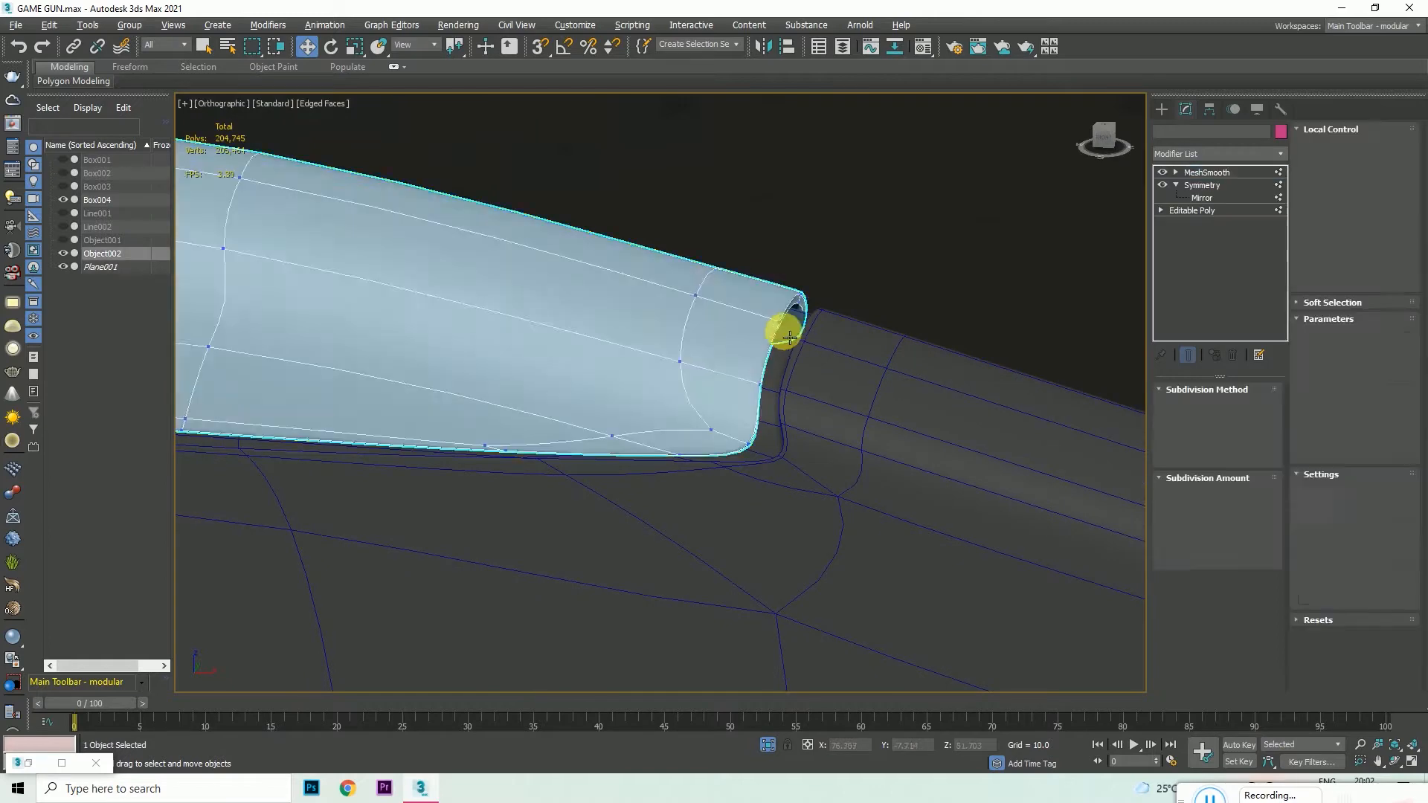
- At the Editable Poly level, remove the surplus edges on the pad's thin side wall near the rear corner
scroll(789, 337, "down", 4)
left_click(1178, 211)
key("1")
middle_click_drag(818, 253, 799, 328, "alt")
scroll(703, 319, "up", 5)
scroll(703, 318, "up", 3)
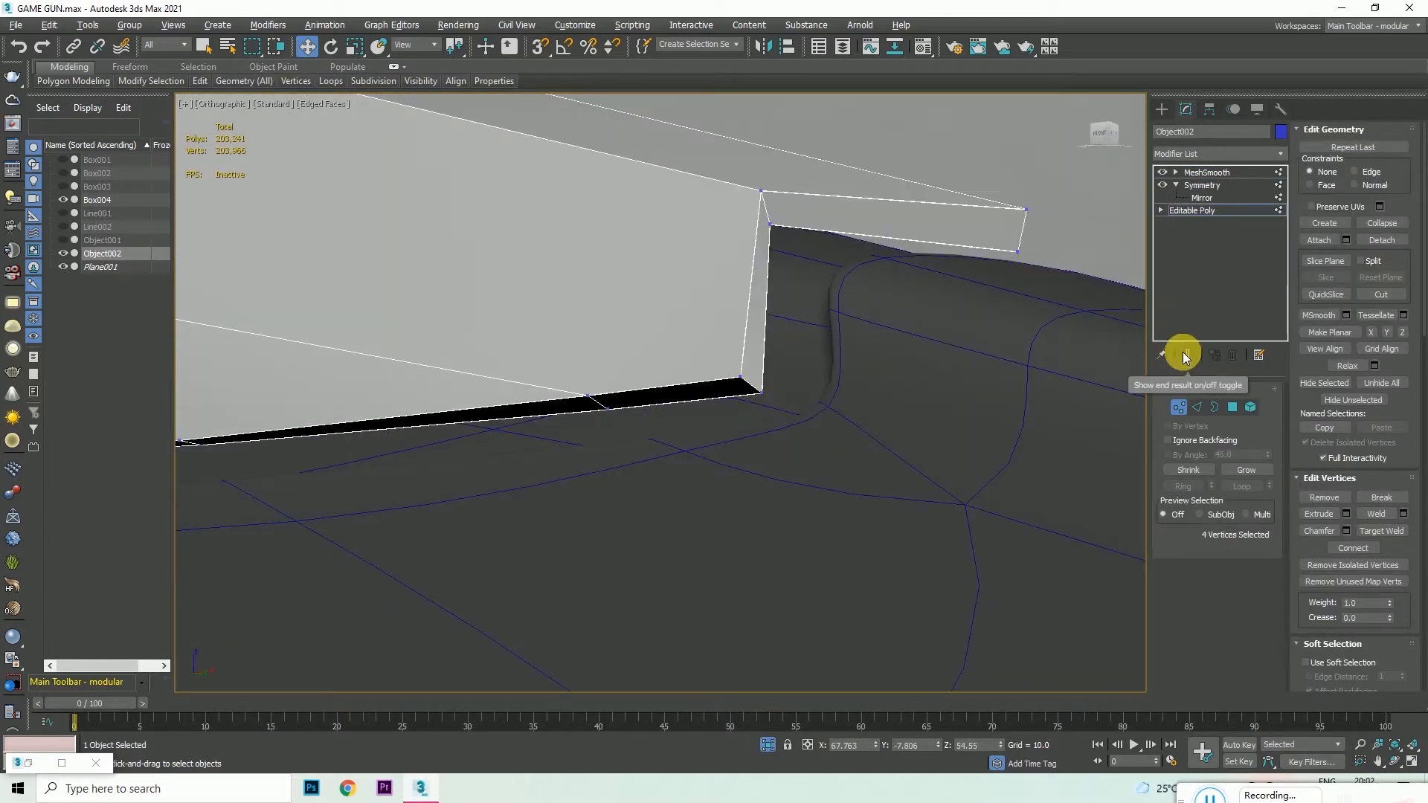
scroll(1071, 357, "down", 4)
mouse_move(201, 81)
left_click(327, 117)
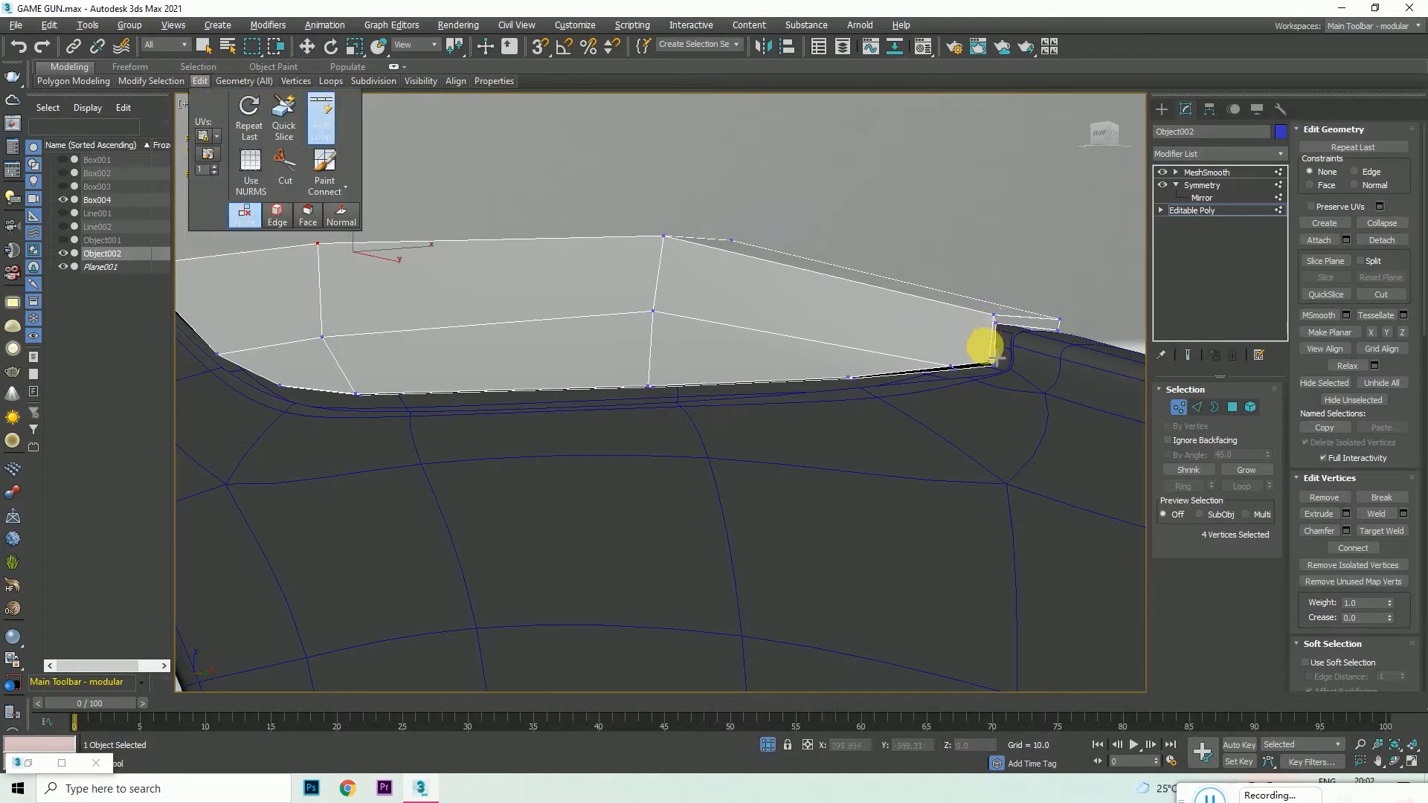
scroll(948, 372, "down", 6)
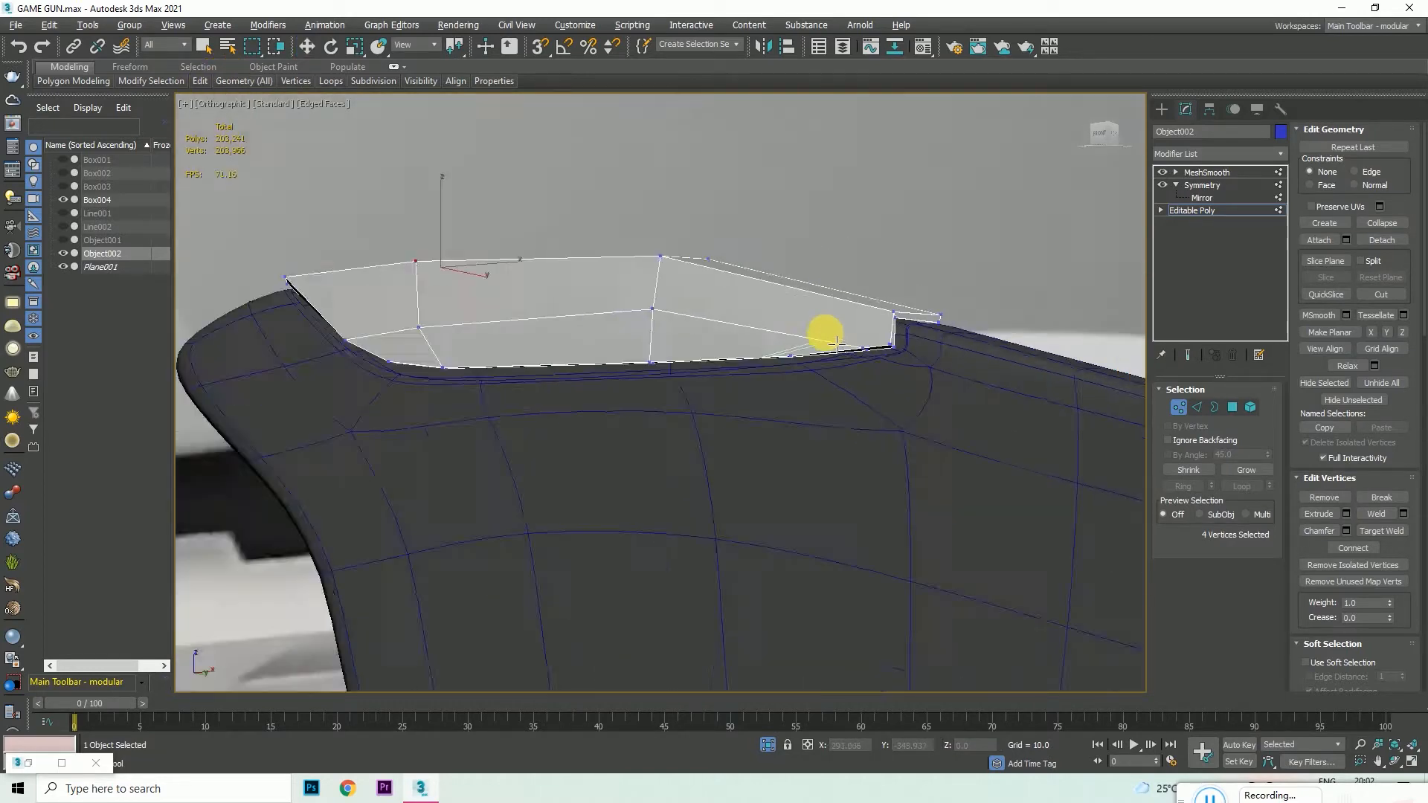
scroll(789, 316, "up", 8)
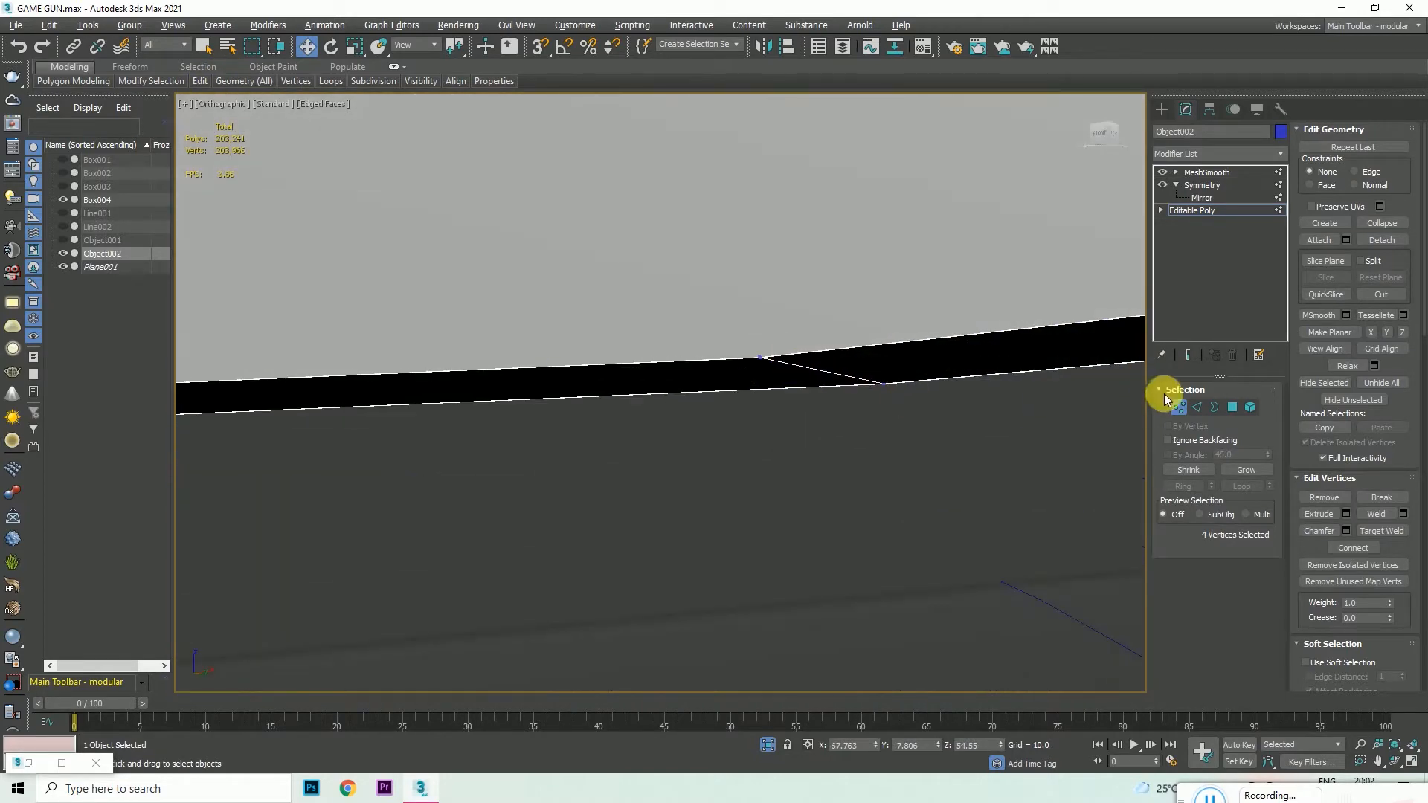
left_click(1197, 407, "ctrl")
key("ctrl+BackSpace")
scroll(845, 455, "down", 5)
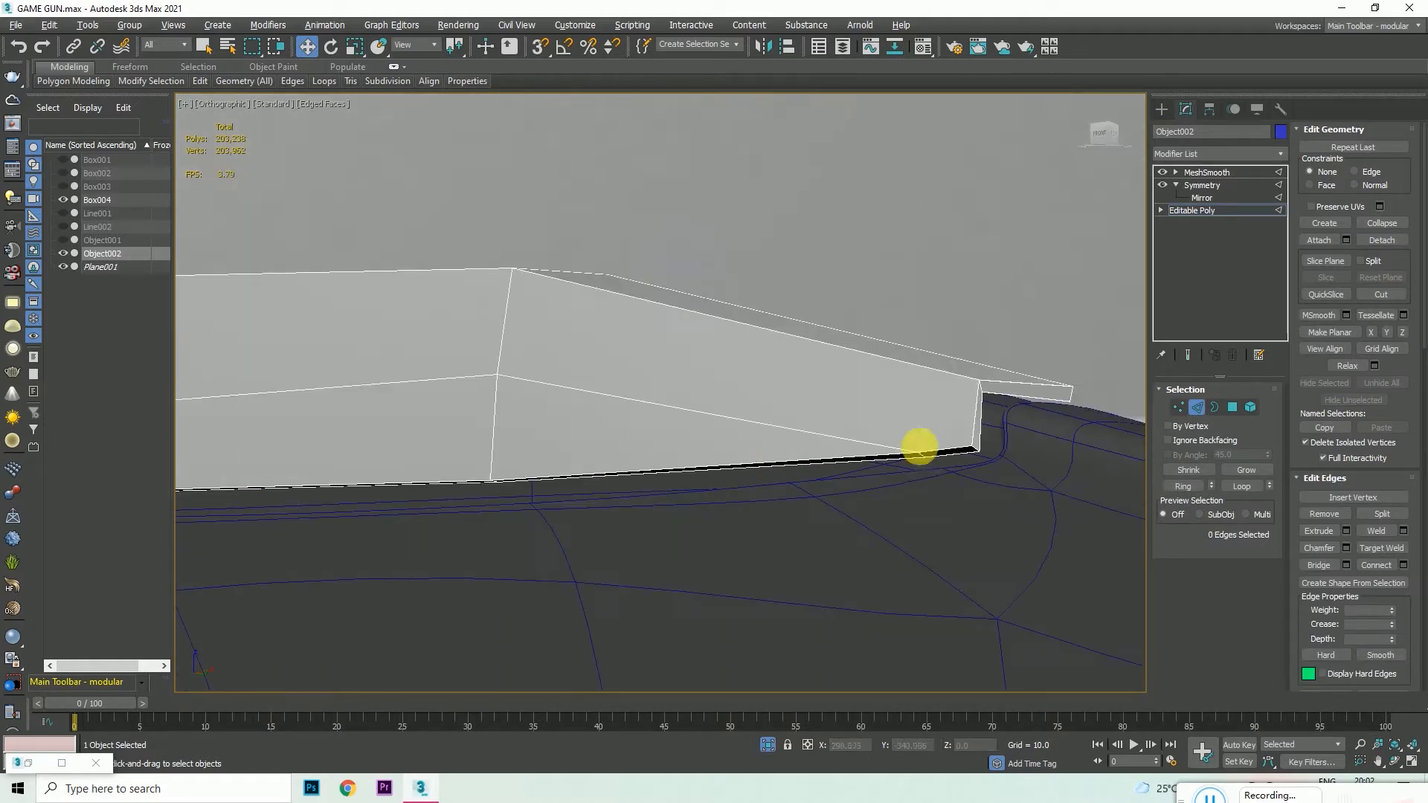
scroll(928, 455, "down", 2)
scroll(929, 454, "up", 7)
scroll(966, 438, "down", 2)
right_click(894, 389)
left_click(882, 251)
scroll(895, 417, "up", 4)
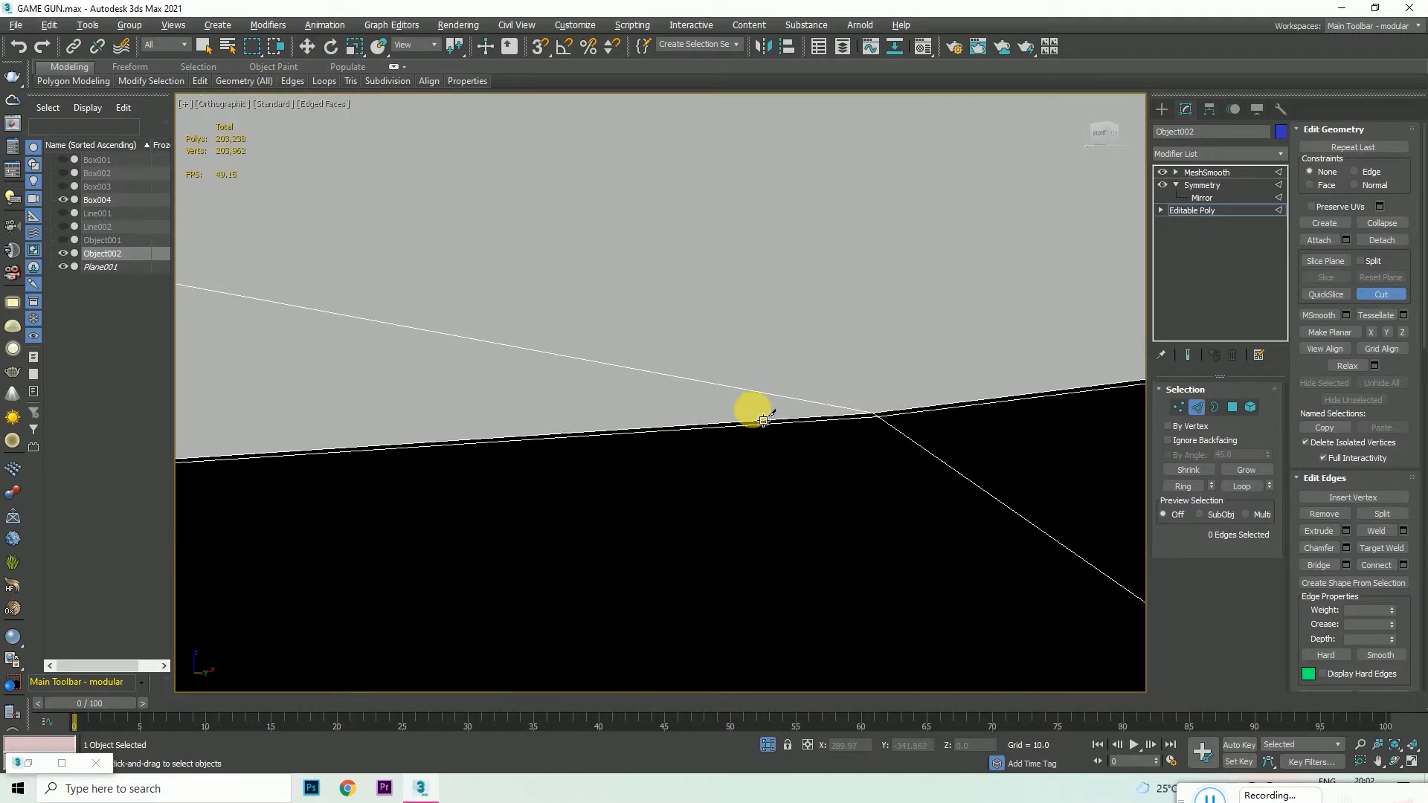
scroll(743, 409, "down", 3)
- Target-weld the stray vertex where the side's slanted edge meets the wall's upper rim onto the rear corner vertex
left_click(1178, 408)
scroll(842, 386, "up", 6)
right_click(848, 410)
left_click(834, 500)
right_click(837, 426)
left_click(827, 528)
scroll(986, 425, "down", 3)
scroll(636, 444, "up", 7)
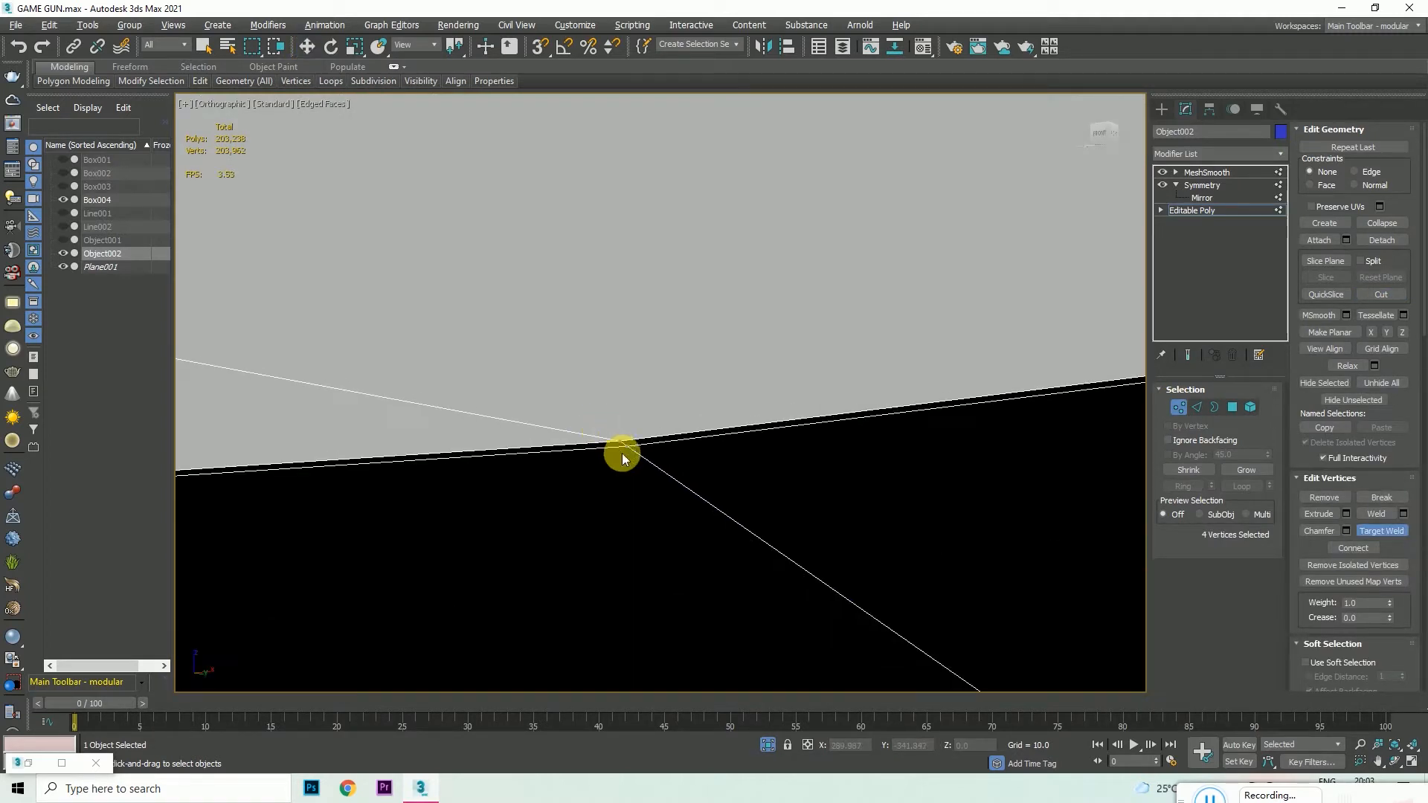
left_click(626, 446)
scroll(482, 478, "down", 4)
scroll(543, 479, "down", 3)
left_click(960, 429)
- Target-weld the remaining loose vertex on the wall's upper rim into the pad's rear corner
scroll(906, 406, "up", 2)
scroll(988, 381, "down", 2)
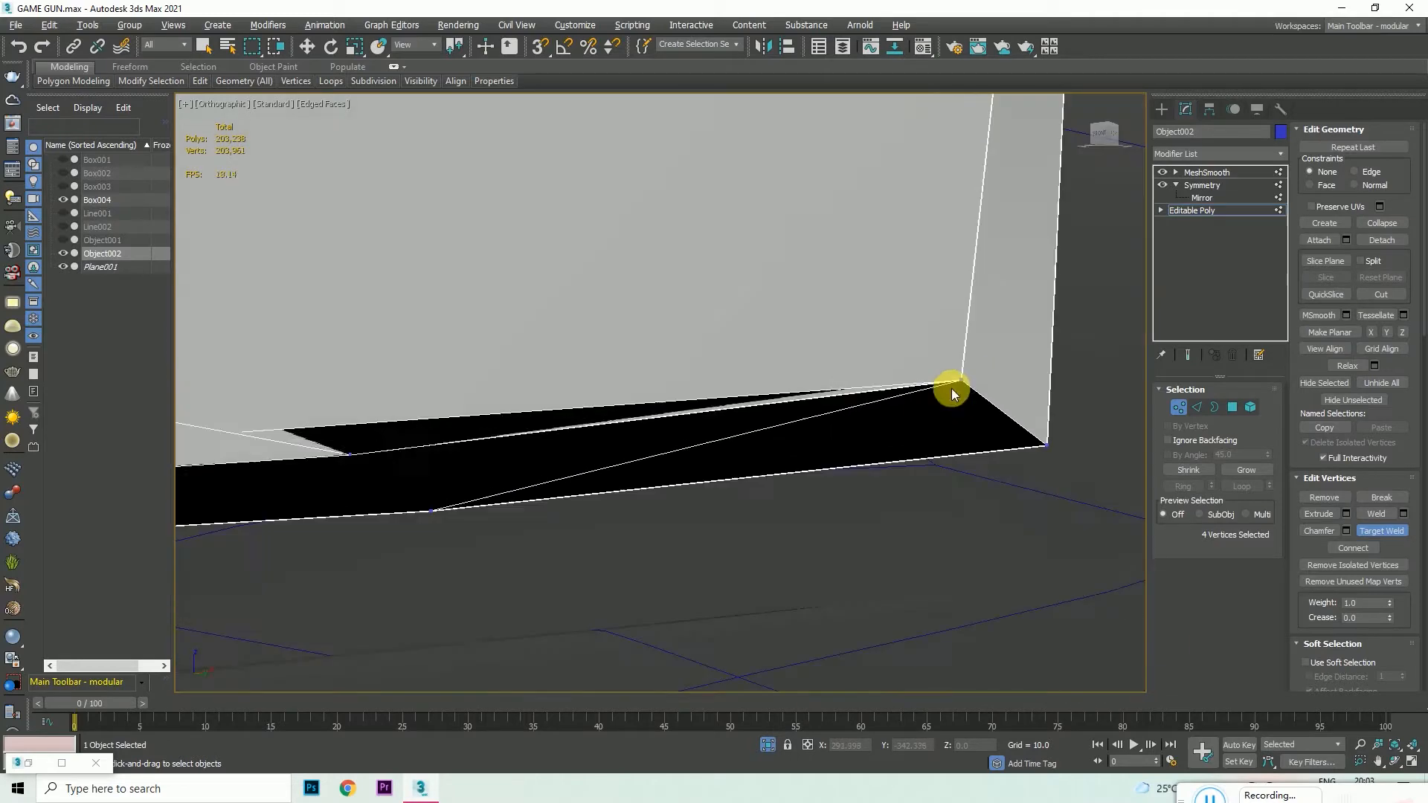
scroll(953, 387, "up", 5)
left_click(954, 389)
scroll(949, 417, "down", 7)
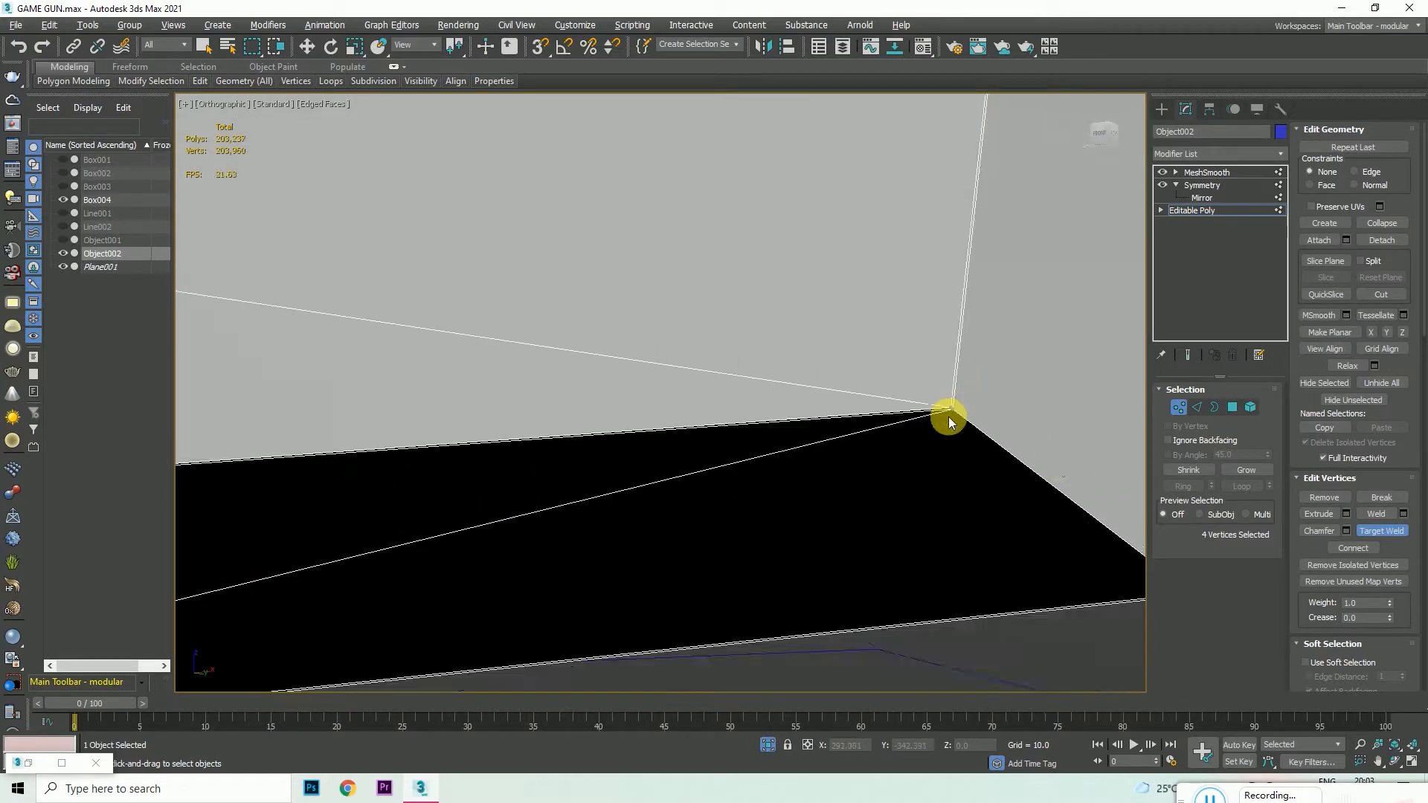
- Target-weld the stray vertices along the thin wall's lower rim to the outer rear corner vertex
scroll(743, 444, "up", 8)
left_click(699, 390)
scroll(524, 458, "down", 8)
scroll(681, 339, "up", 8)
left_click(657, 267)
scroll(878, 327, "down", 8)
scroll(705, 295, "up", 8)
left_click(649, 250)
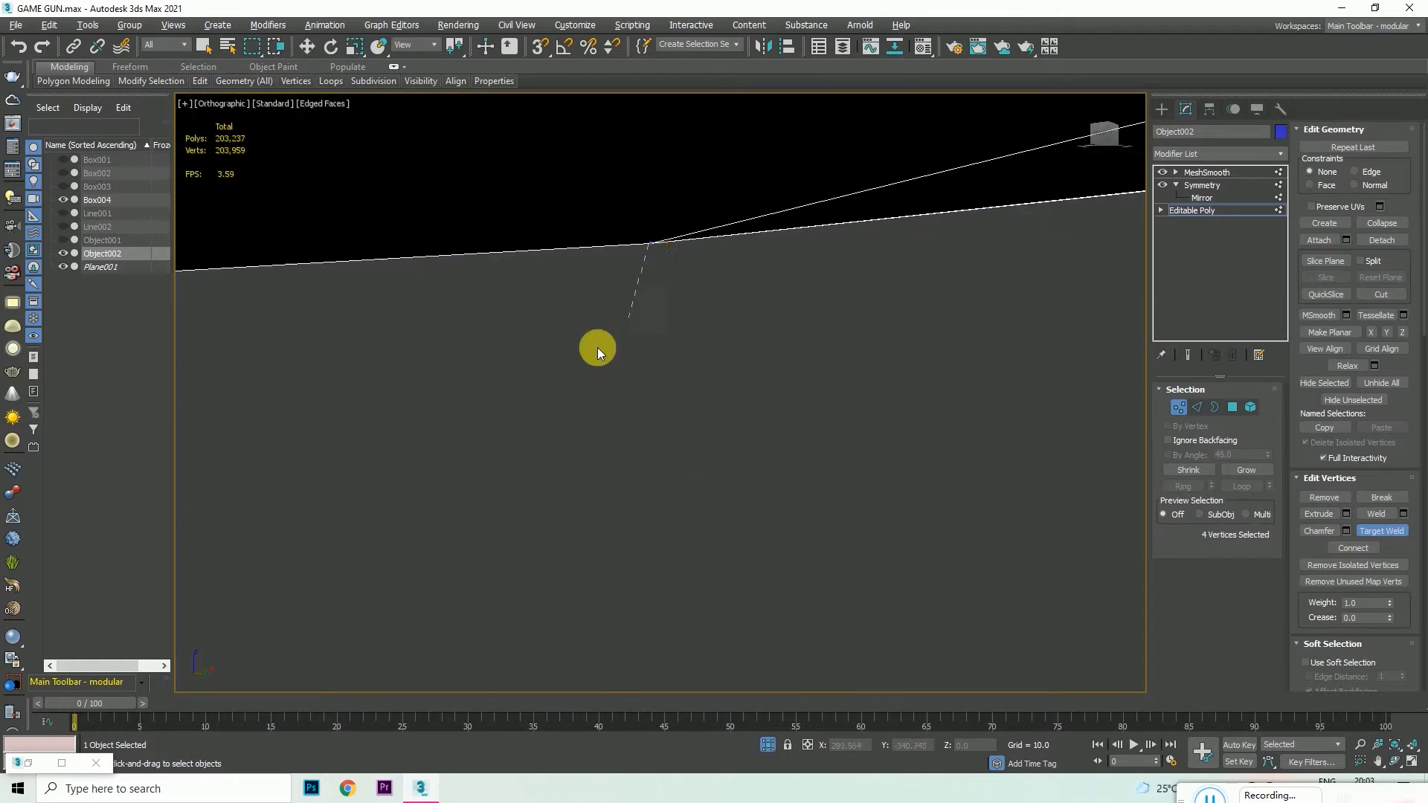
scroll(580, 379, "down", 8)
scroll(818, 413, "up", 8)
scroll(831, 412, "up", 4)
left_click(897, 584)
scroll(949, 462, "down", 9)
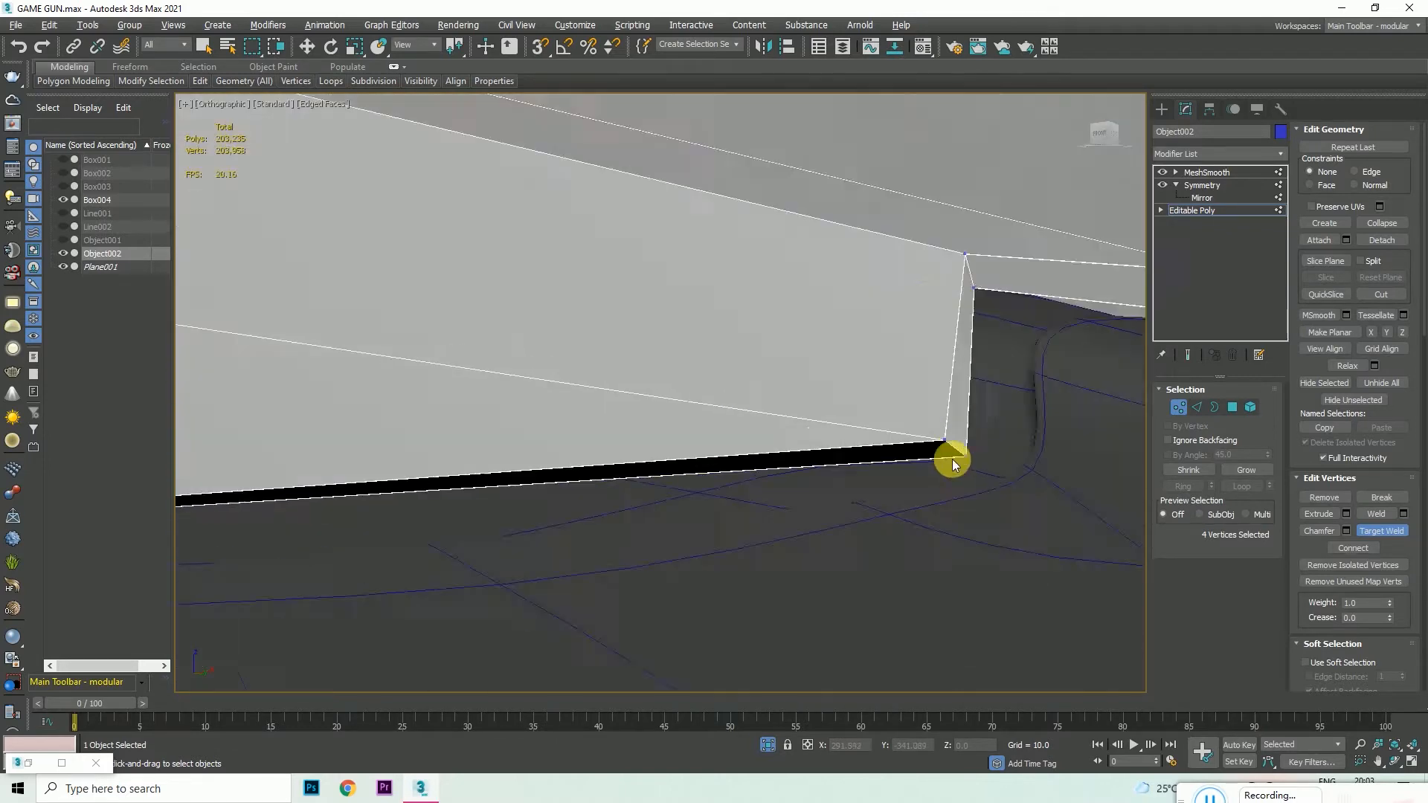
- Examine the welded rear corner of the pad from several angles, comparing the smoothed and unsmoothed shapes
left_click_drag(1106, 135, 1019, 333)
key("f")
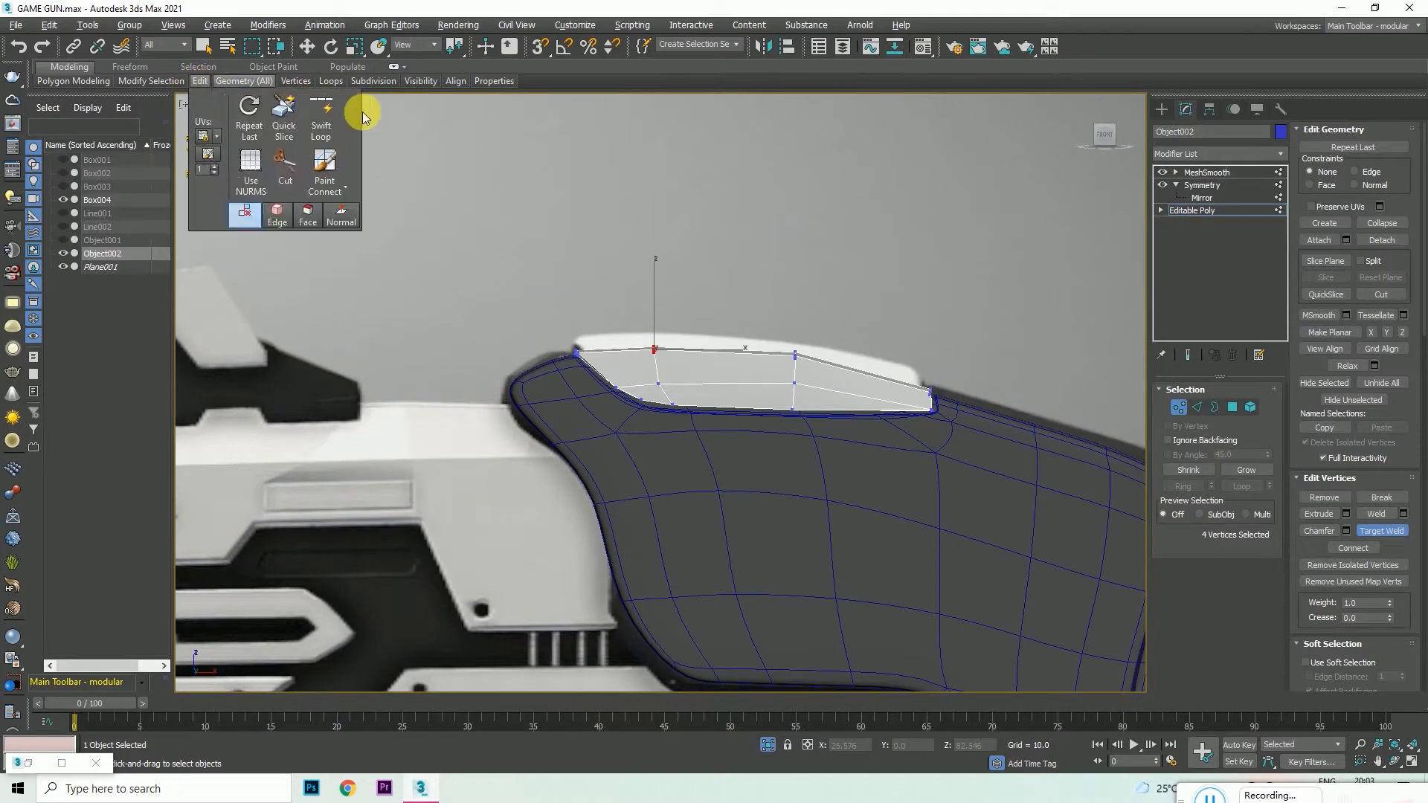
mouse_move(1108, 146)
left_mouse_down()
mouse_move(1101, 178)
mouse_move(1097, 161)
left_mouse_up()
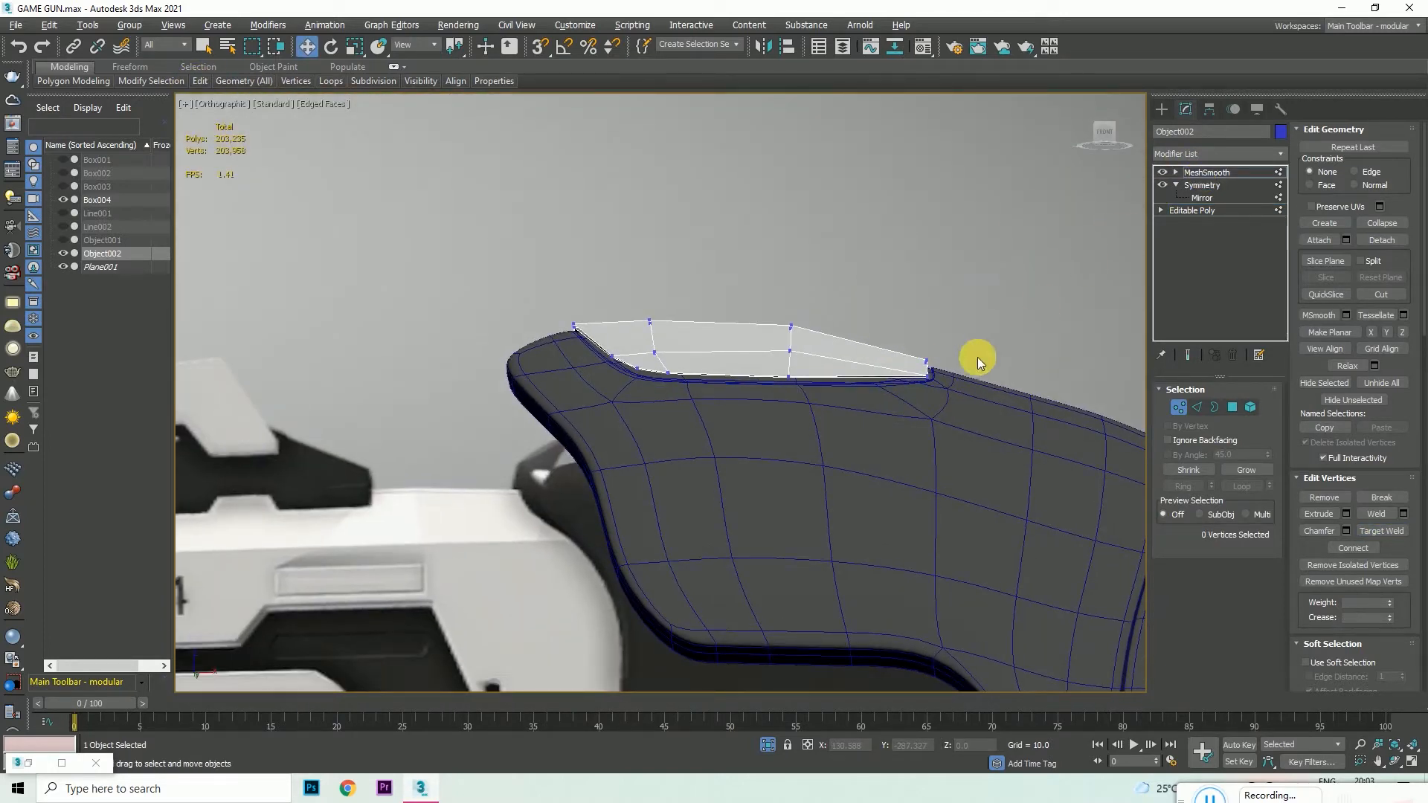
scroll(851, 342, "down", 4)
left_click_drag(1103, 134, 1071, 158)
scroll(865, 330, "up", 10)
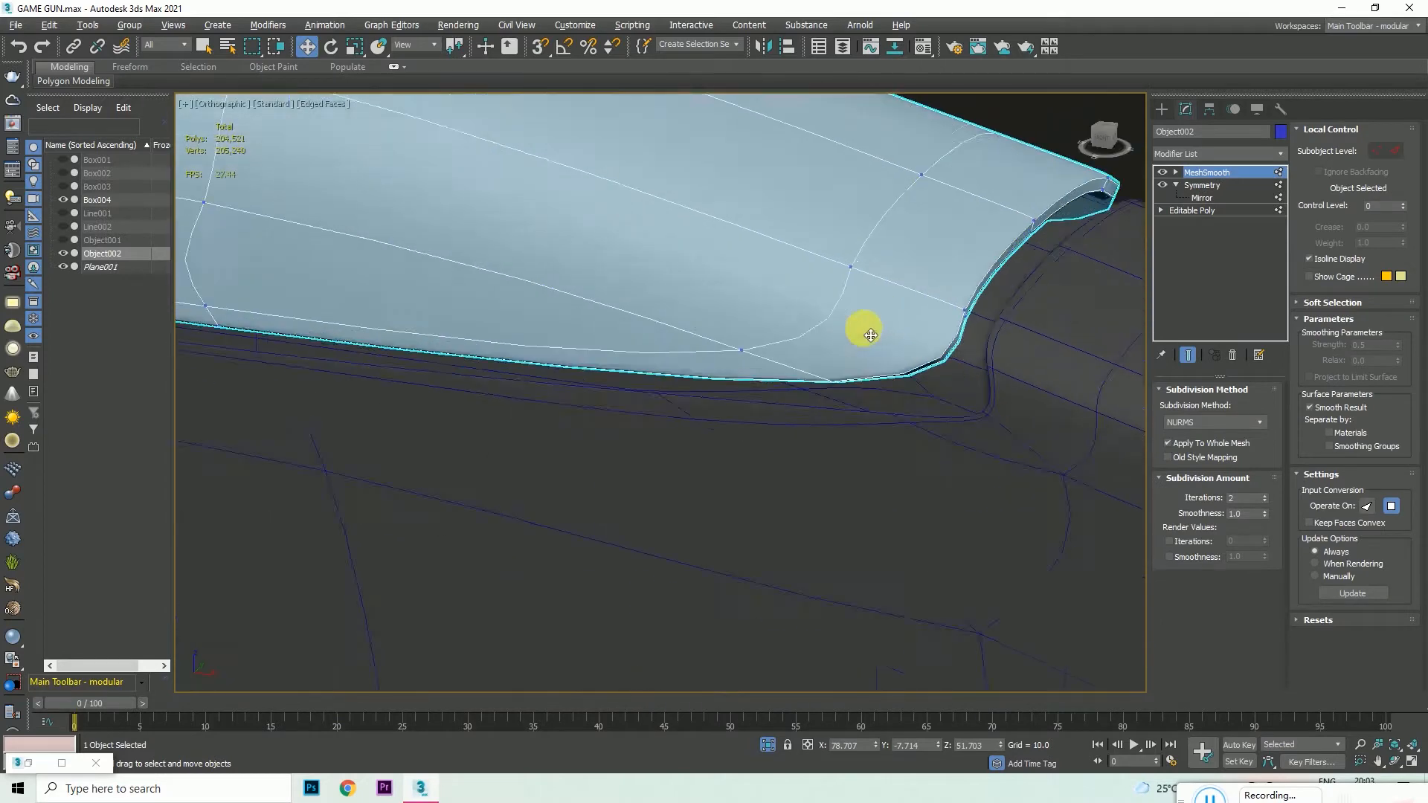
scroll(871, 336, "down", 5)
scroll(841, 365, "up", 3)
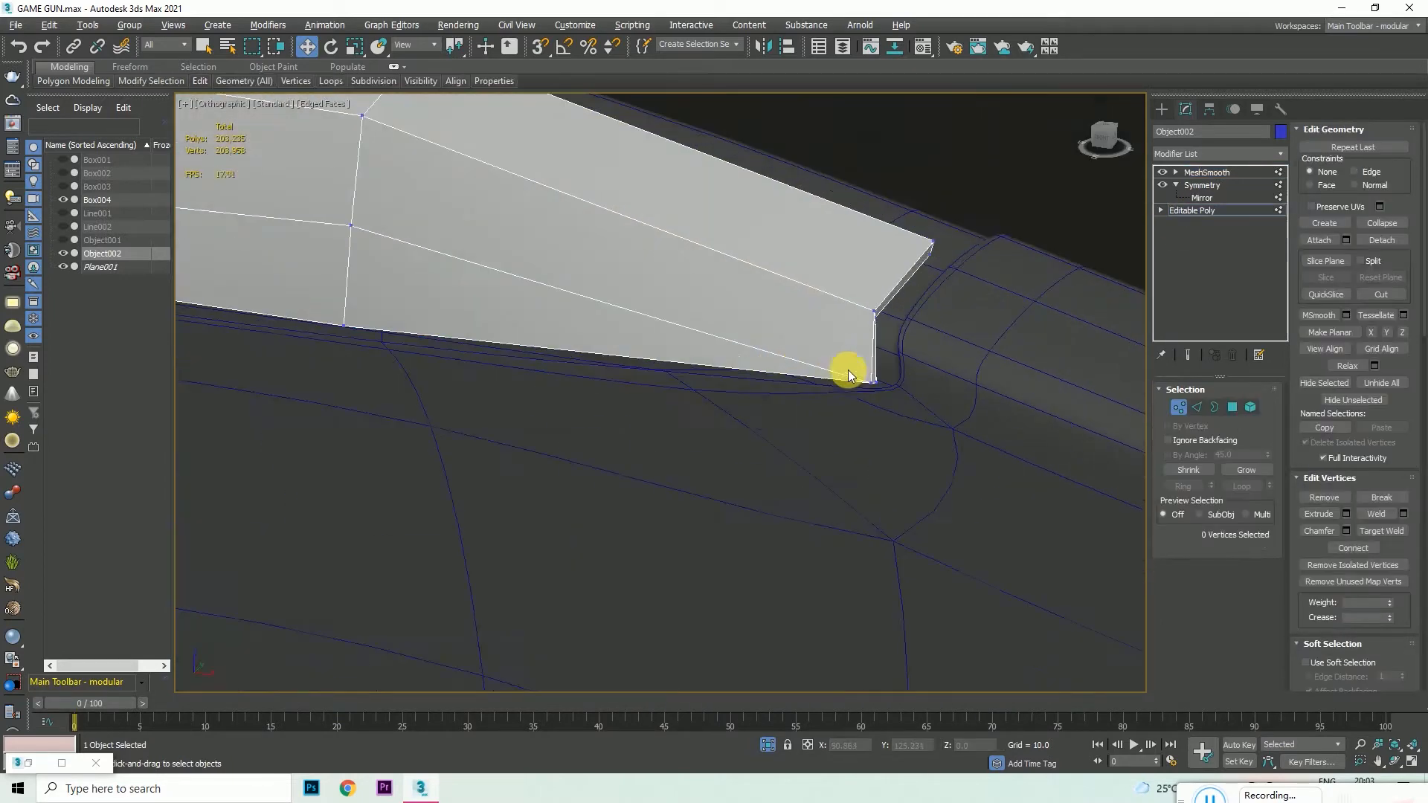
- Add Swift Loop support edges around the pad's lower rim and rear corner, and preview the smoothed result
left_click(1099, 143)
mouse_move(208, 89)
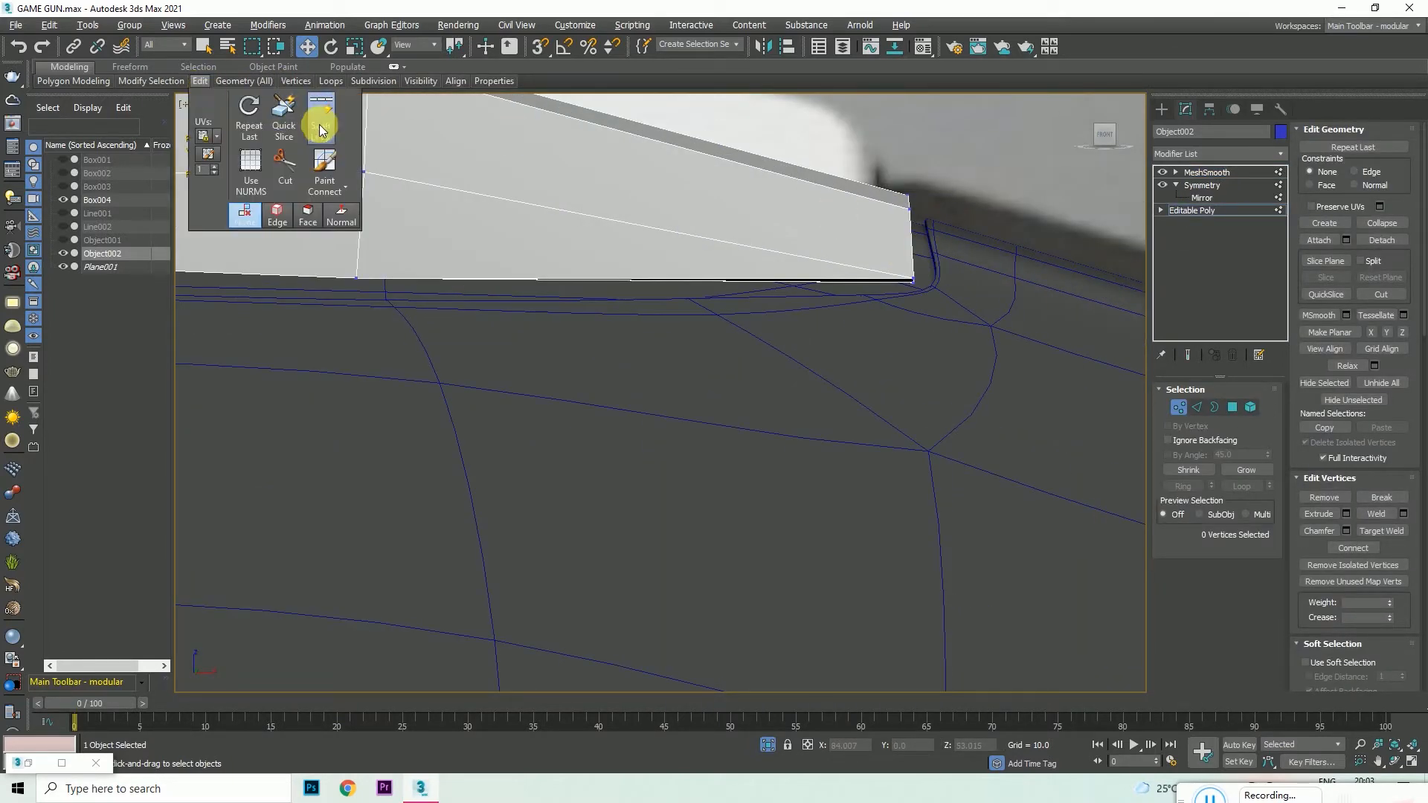
mouse_move(892, 202)
middle_mouse_down("alt")
mouse_move(902, 213)
mouse_move(1106, 136)
mouse_move(854, 137)
mouse_move(882, 197)
middle_mouse_up("alt")
scroll(883, 193, "down", 5)
scroll(892, 195, "up", 5)
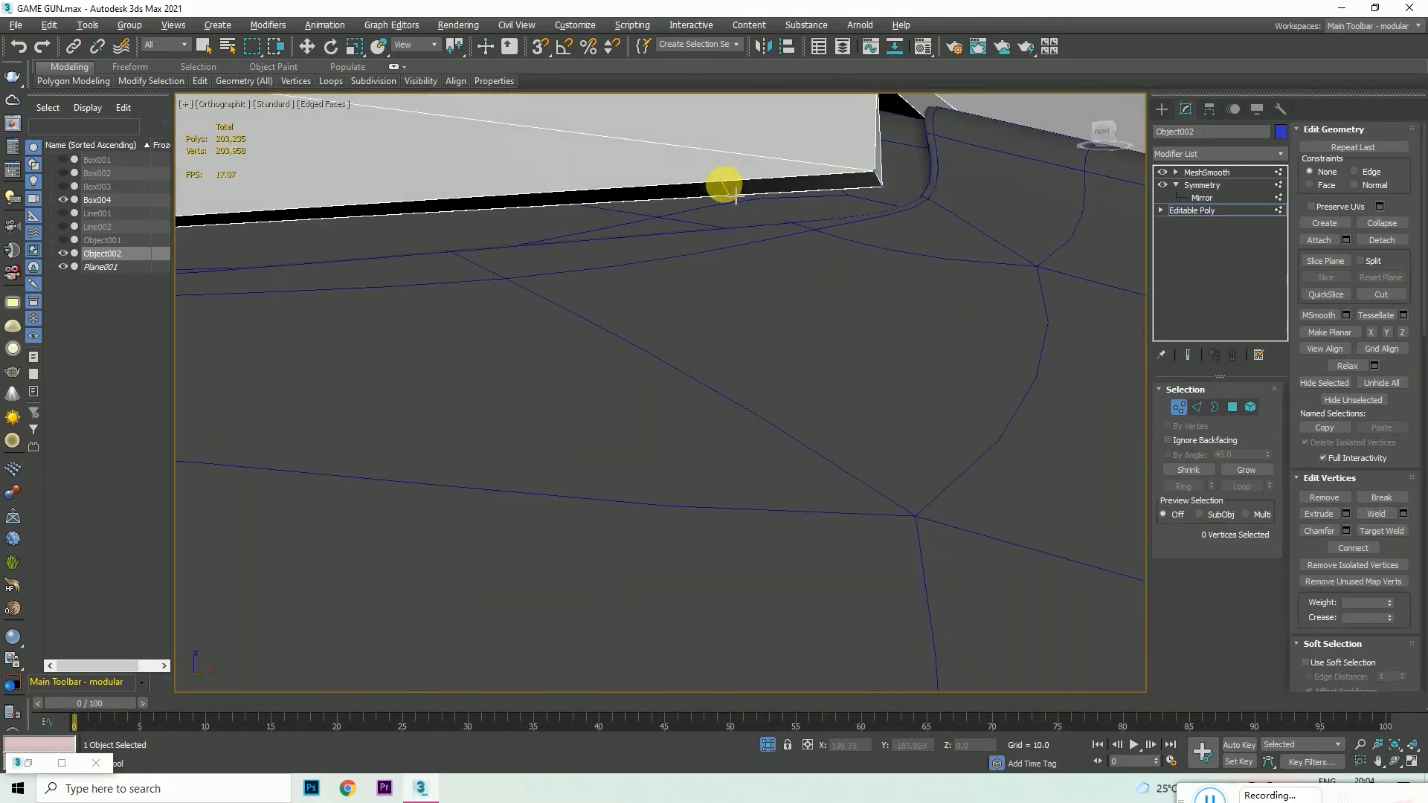
middle_click_drag(869, 182, 863, 241, "alt")
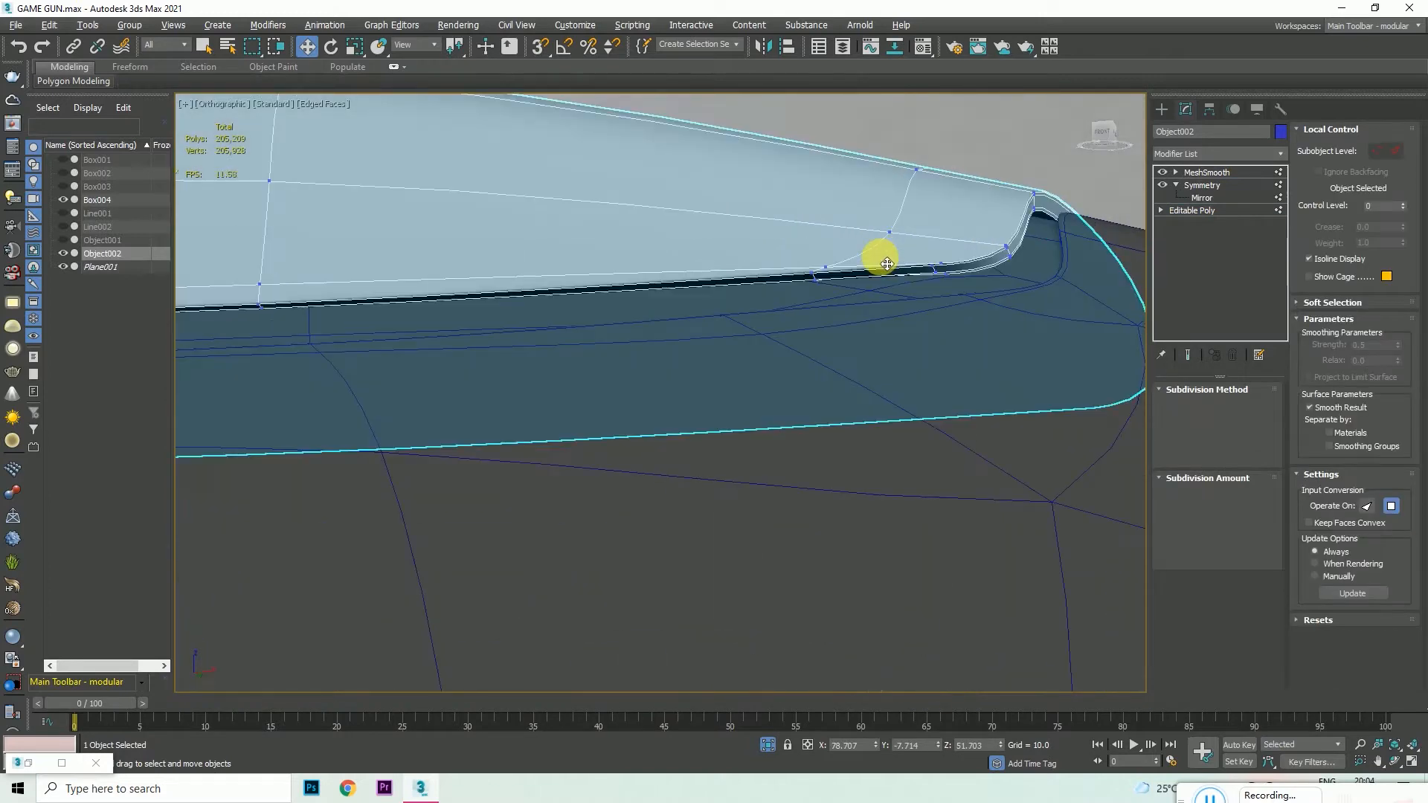
middle_click_drag(877, 255, 848, 308, "alt")
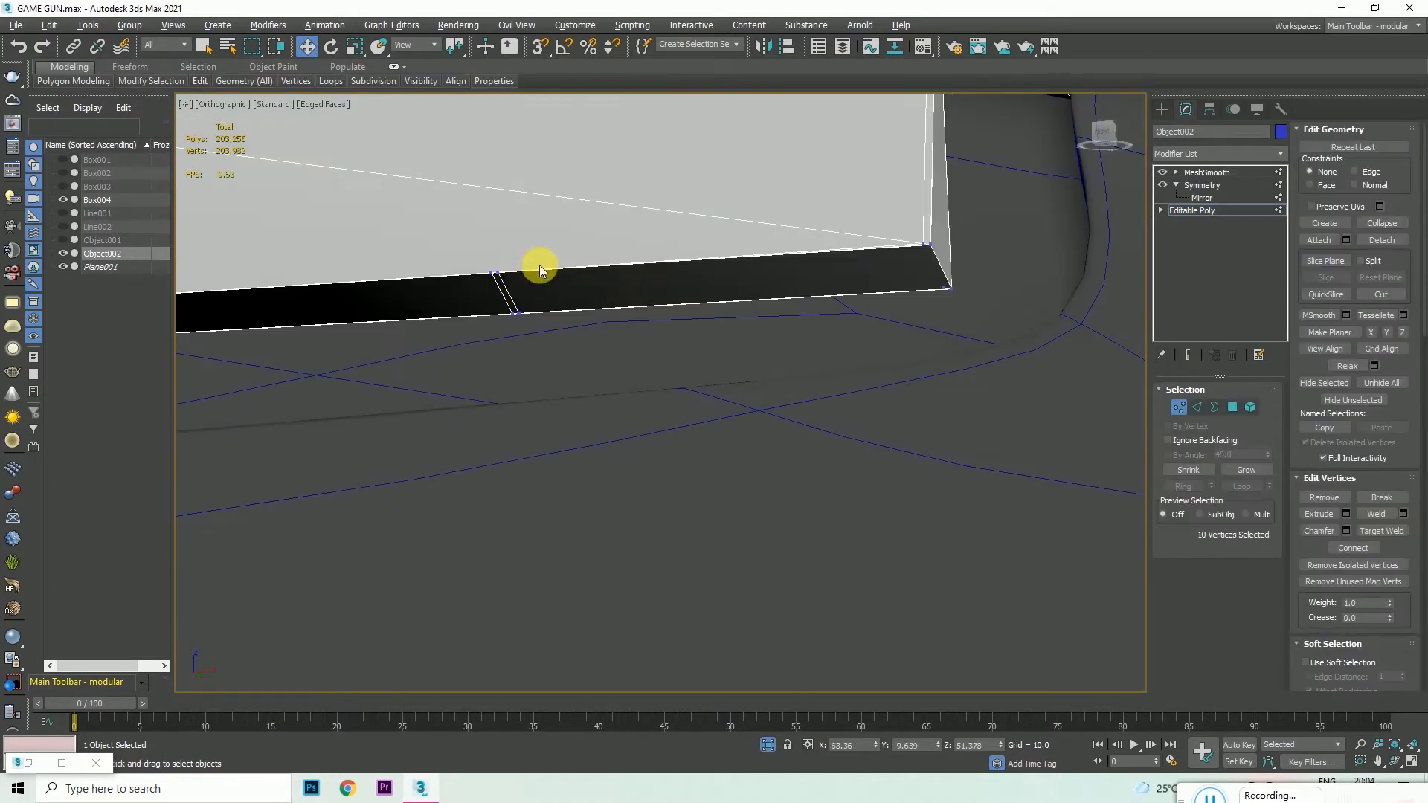
- Remove the unneeded edge loop crossing the pad's thin underside wall
scroll(507, 274, "up", 10)
scroll(514, 273, "down", 6)
left_click(526, 360)
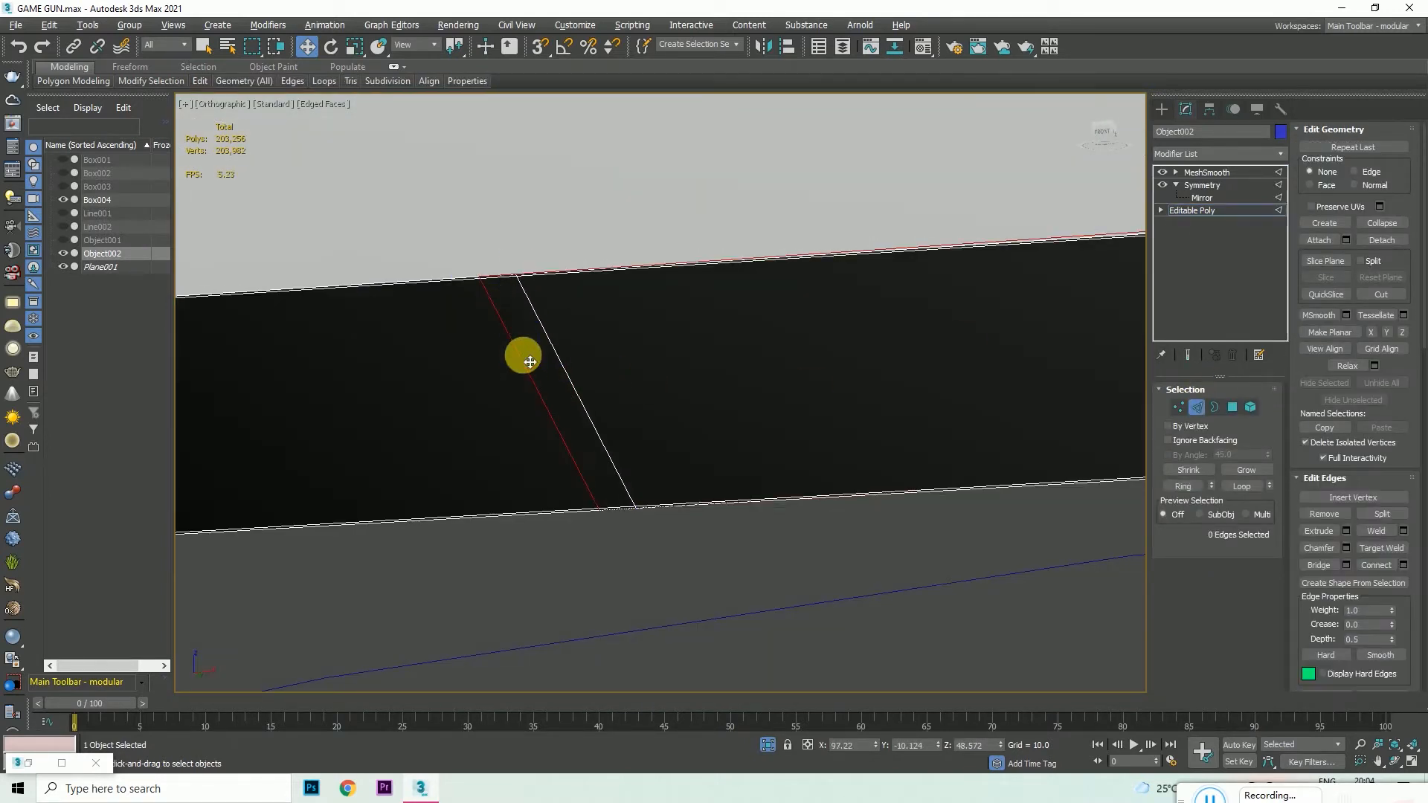
key("ctrl+BackSpace")
scroll(530, 362, "down", 6)
- Insert a vertical support loop with Swift Loop on the pad's side face, close to the rear corner
mouse_move(195, 84)
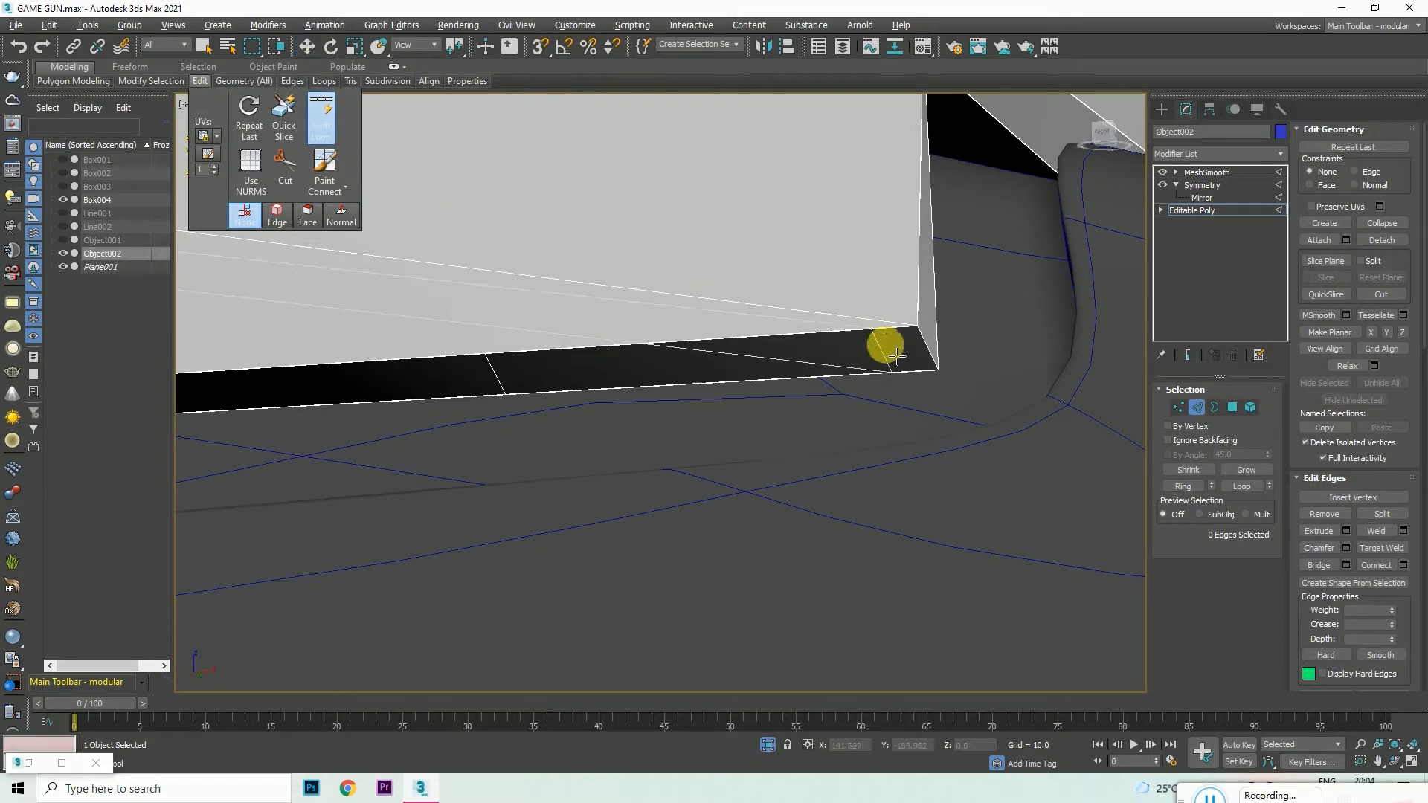
scroll(907, 346, "up", 2)
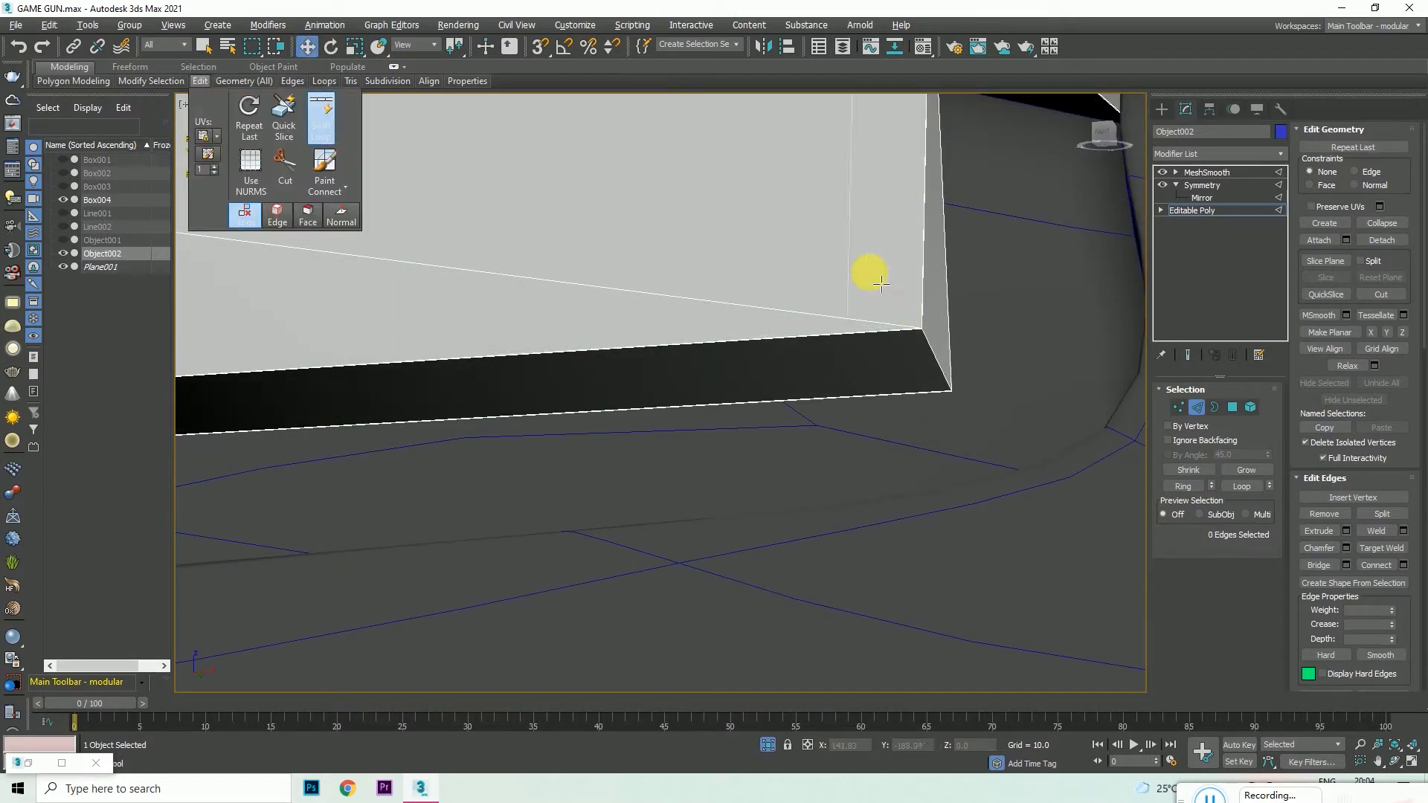
scroll(929, 356, "up", 2)
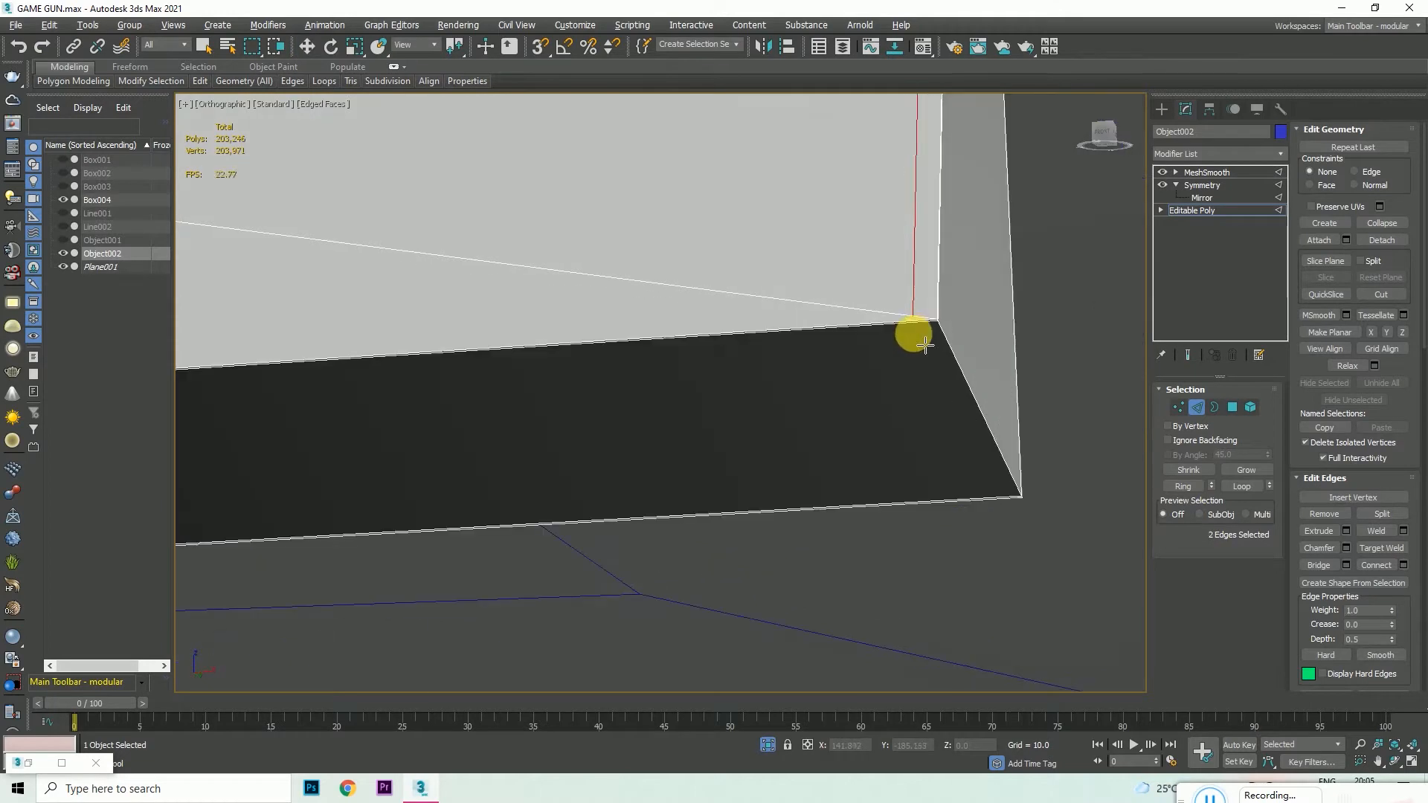
scroll(920, 300, "down", 2)
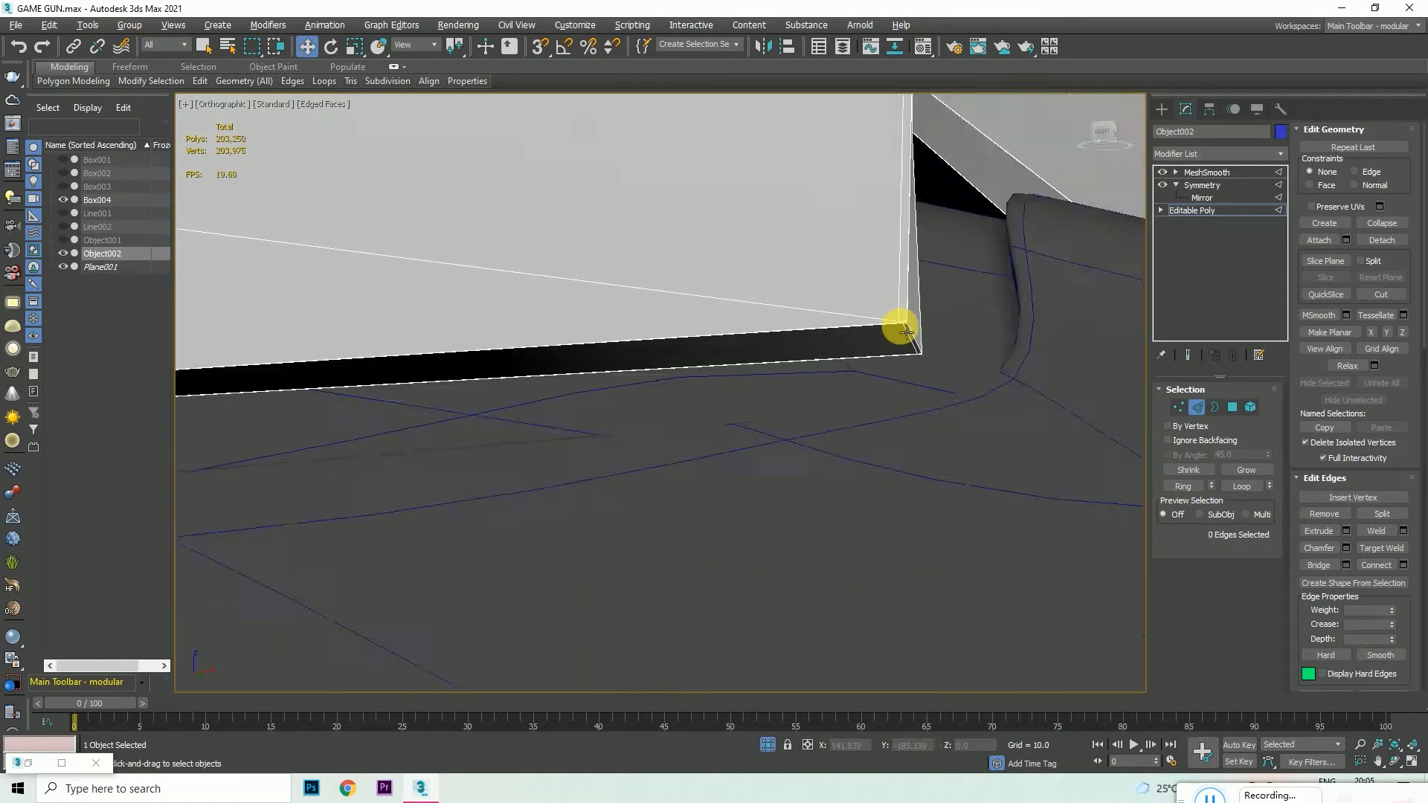
- Return to the MeshSmooth level, deselect the pad and examine its fit against the stock without edges shown
left_click(1205, 171)
scroll(943, 328, "down", 1)
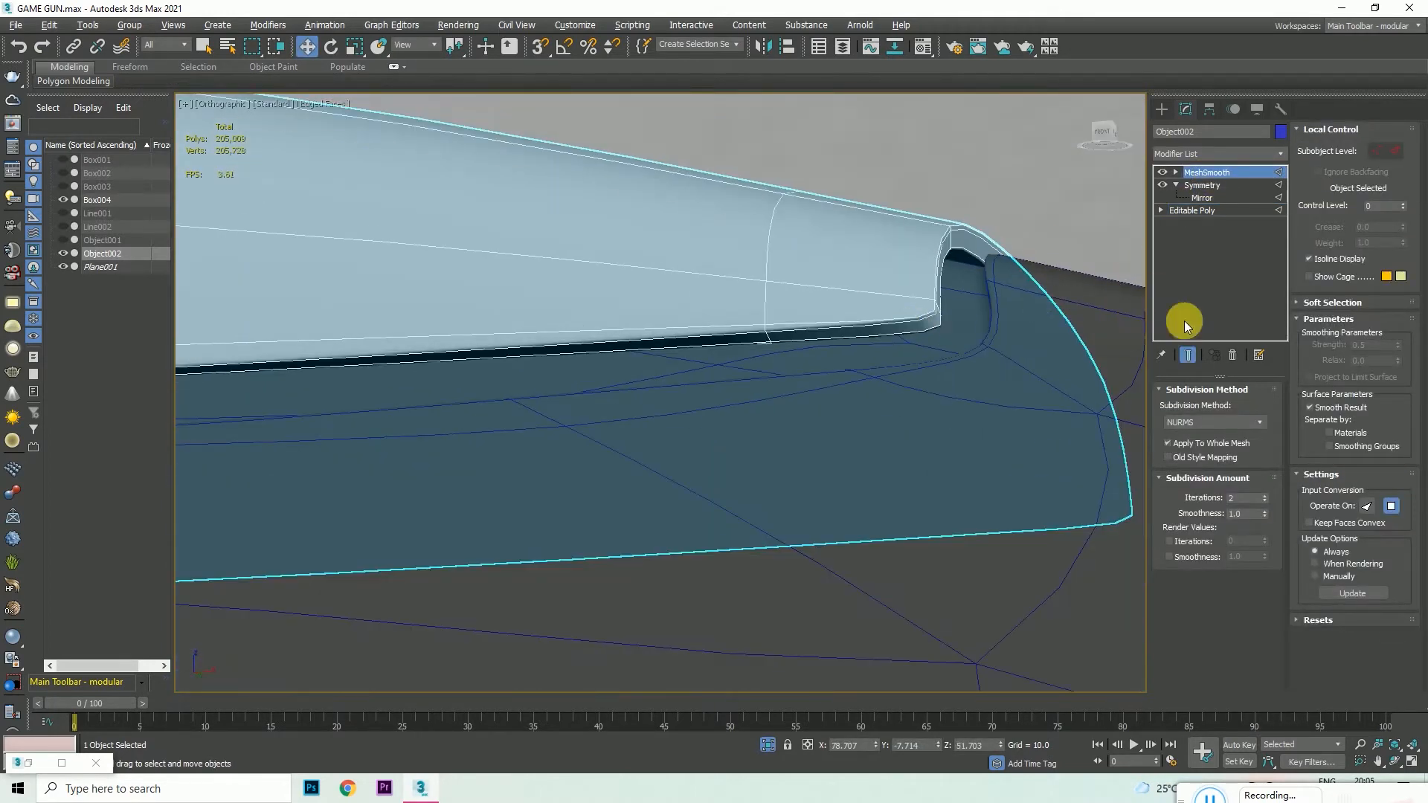
scroll(790, 249, "down", 8)
left_click(1093, 215)
key("F4")
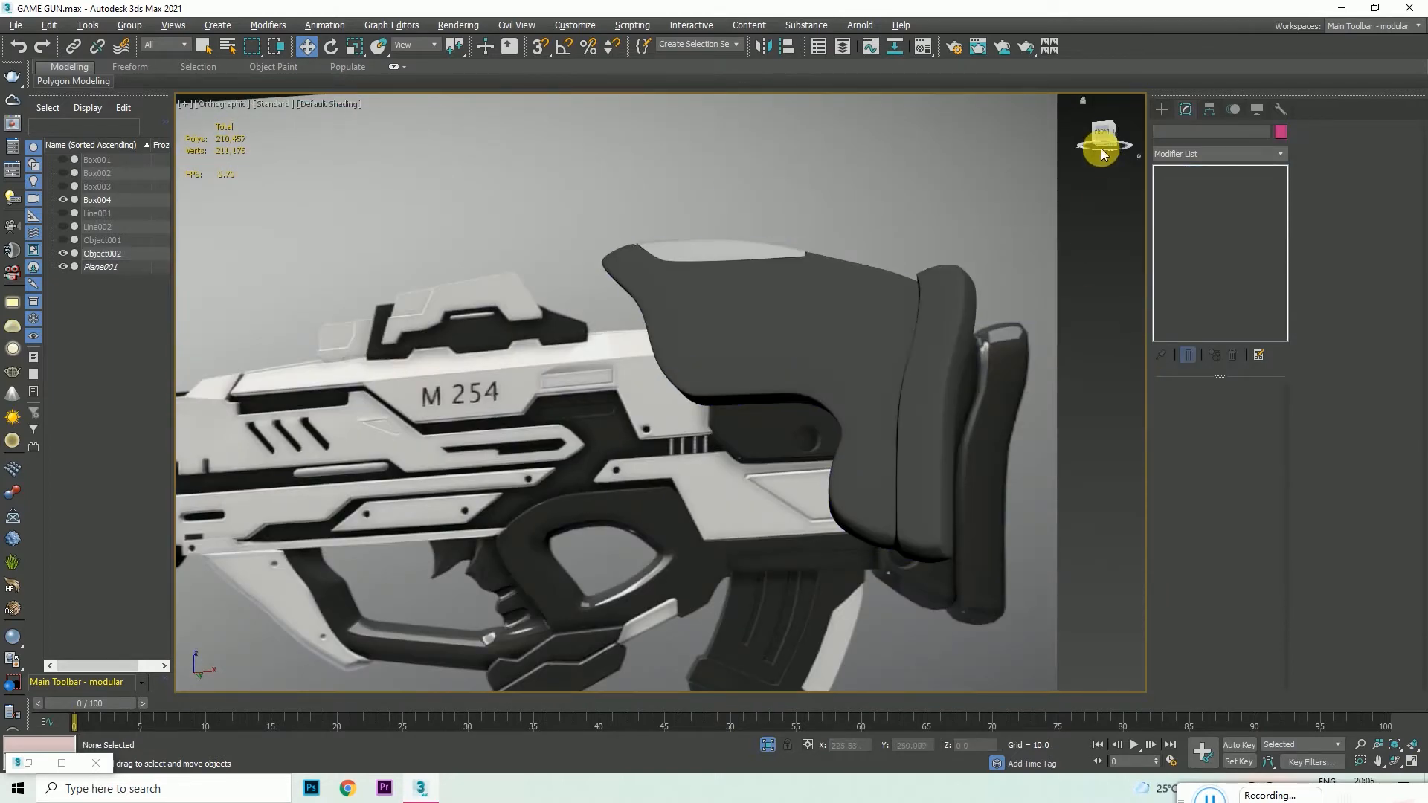
left_click_drag(1102, 158, 1122, 182)
scroll(666, 290, "up", 8)
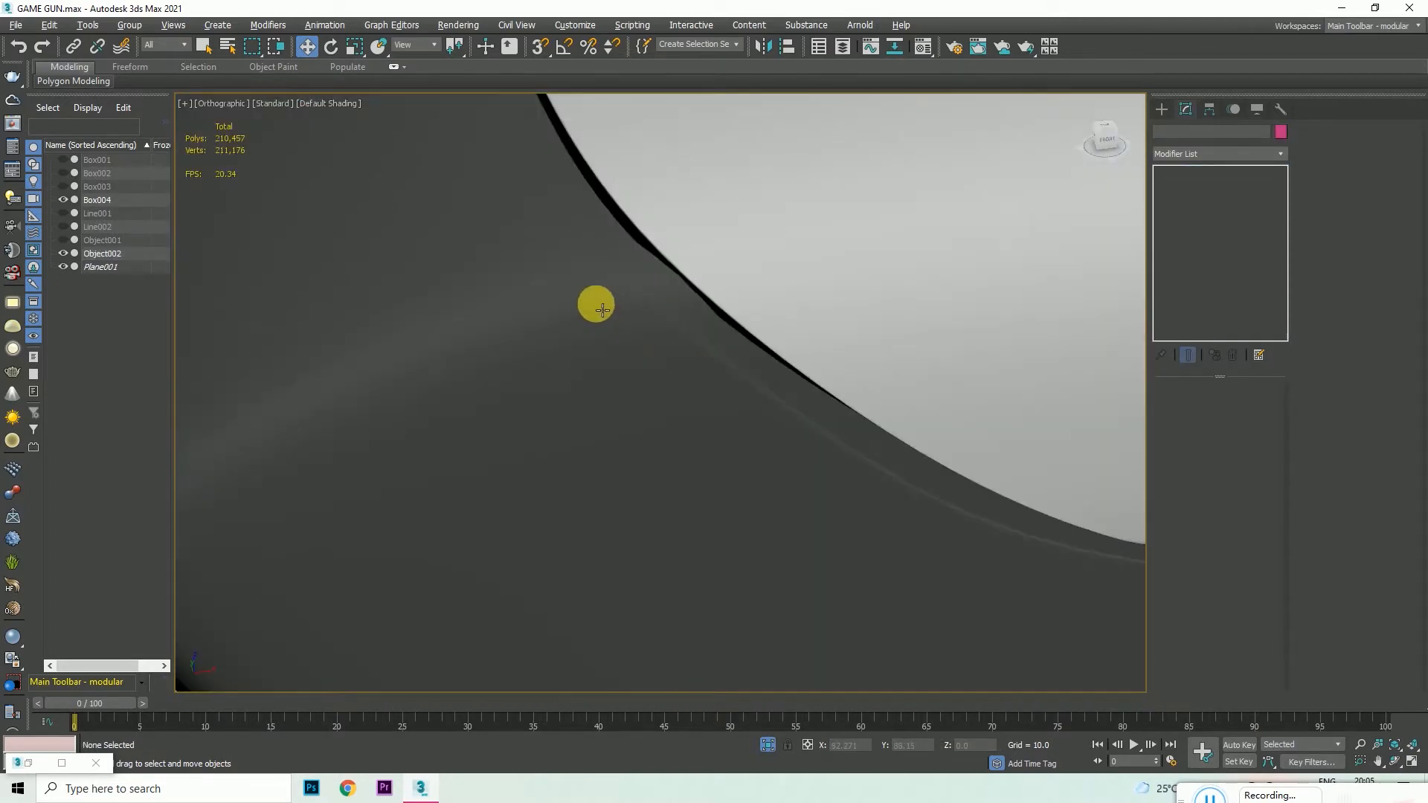
middle_click_drag(602, 310, 414, 320)
scroll(415, 320, "down", 4)
scroll(415, 320, "down", 4)
scroll(644, 321, "up", 5)
scroll(647, 323, "down", 6)
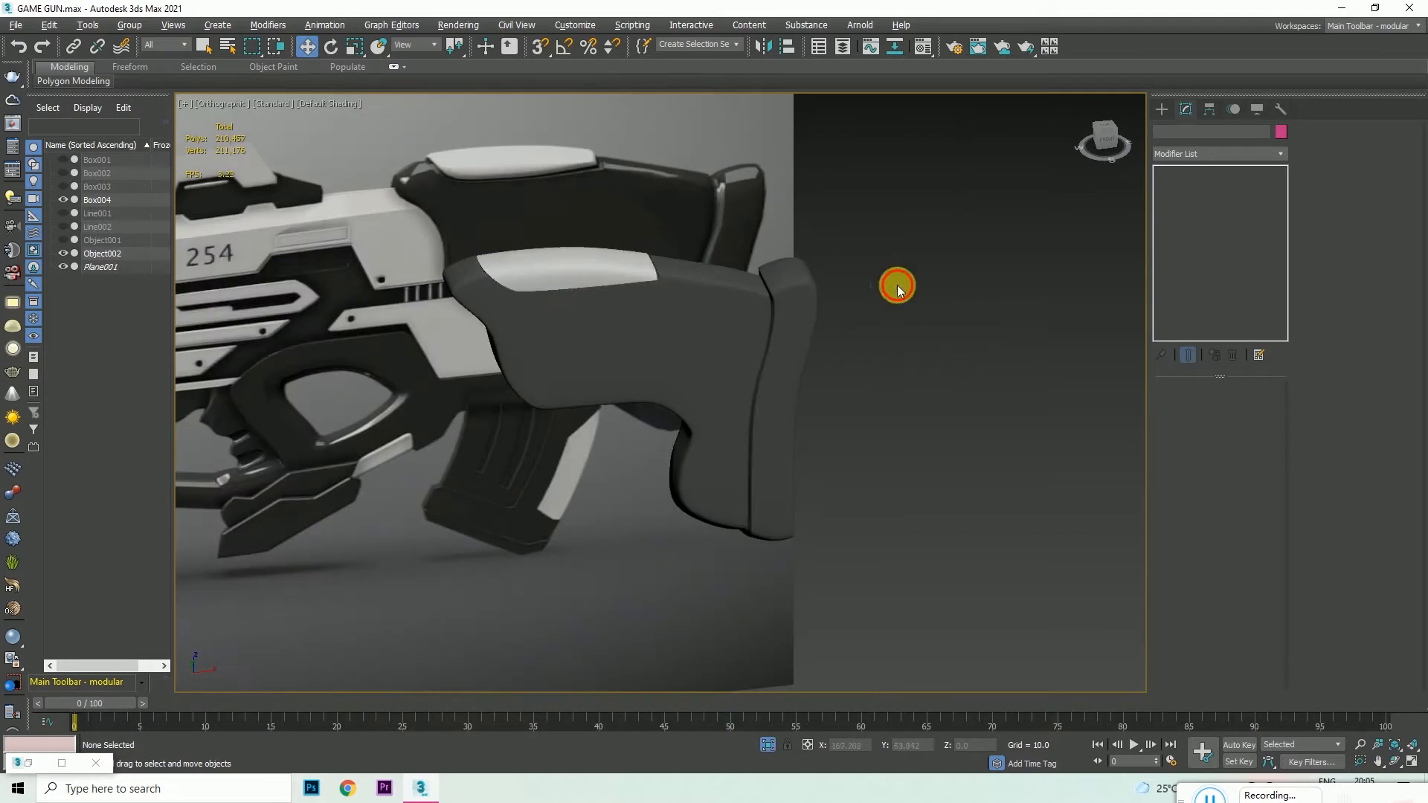
- With the smoothed result shown, move the pad's rear-end vertices in front view to close the gap to the stock
scroll(664, 283, "up", 5)
scroll(648, 329, "up", 4)
left_click(641, 266)
left_click(1195, 226)
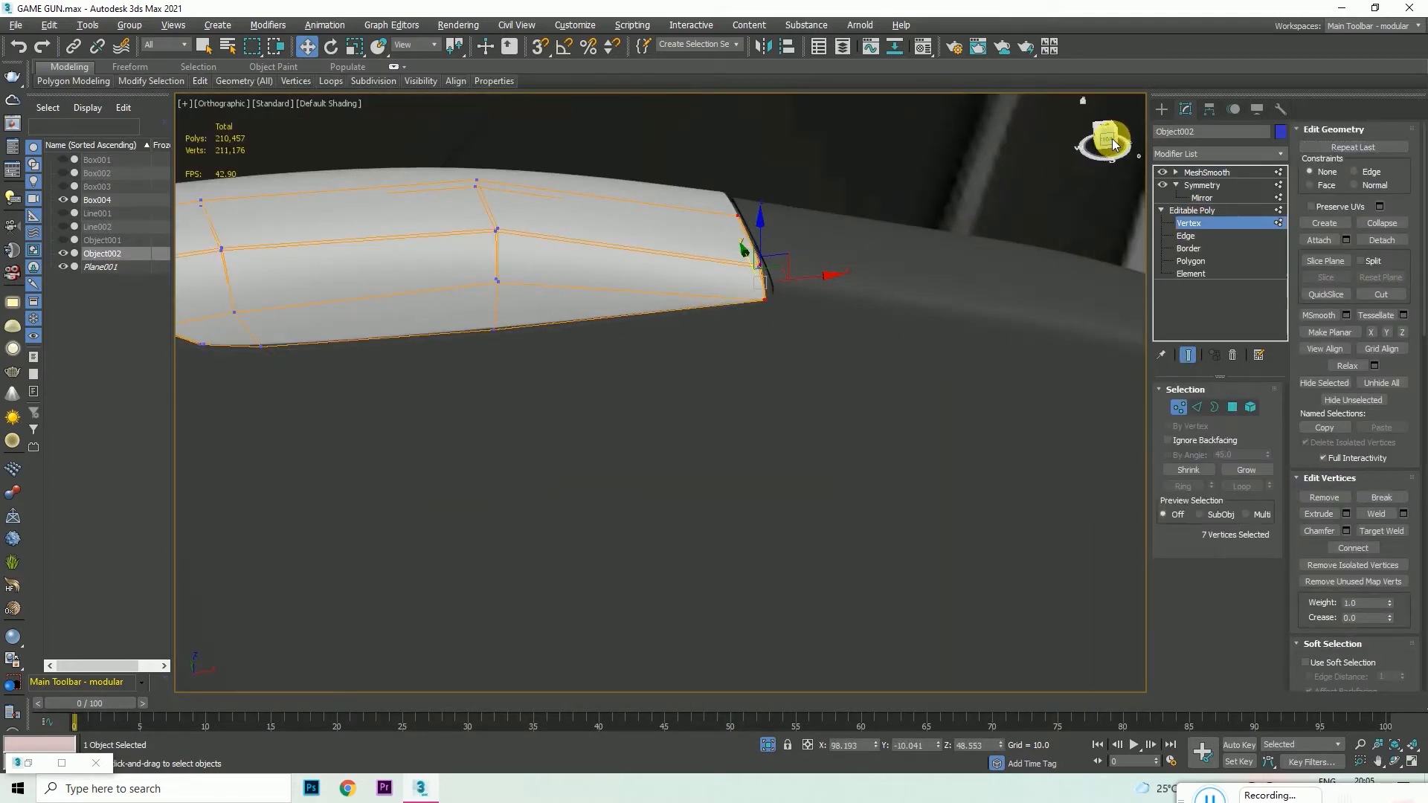
left_click(1104, 144)
left_click_drag(756, 256, 789, 244)
left_click_drag(776, 164, 747, 143)
left_click_drag(798, 232, 805, 233)
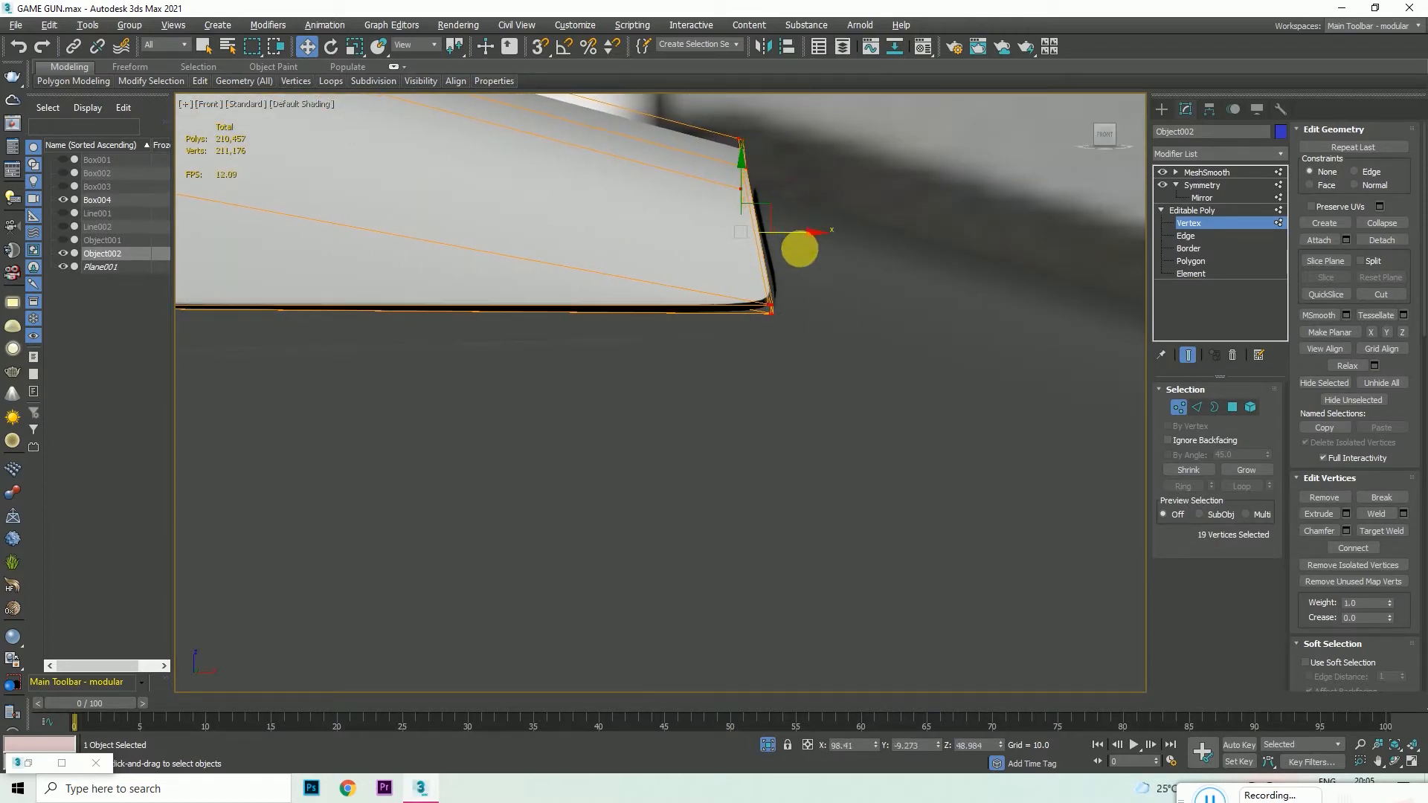
left_click_drag(772, 313, 765, 320)
- Adjust the vertices at the pad's lower front curve so its rim follows the edge of the stock's recess
scroll(781, 338, "down", 4)
scroll(388, 327, "up", 4)
left_click_drag(377, 304, 470, 379)
left_click_drag(433, 318, 472, 358)
scroll(680, 380, "down", 3)
scroll(489, 402, "up", 5)
left_click_drag(701, 403, 668, 428)
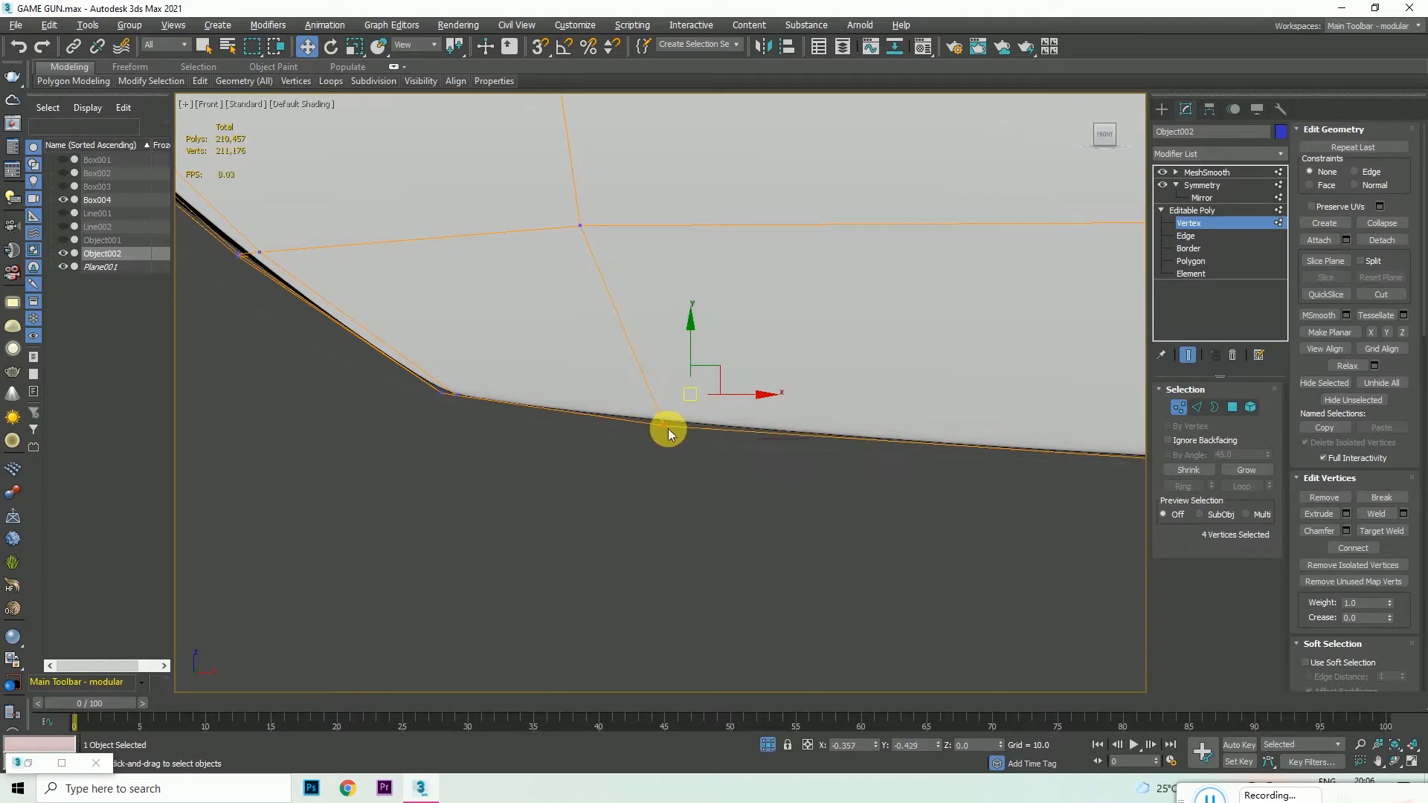
- Move the vertices along the pad's lower front curve in front view to close the remaining gaps to the stock
scroll(668, 428, "down", 2)
left_click_drag(459, 380, 477, 404)
scroll(462, 376, "up", 3)
left_click_drag(468, 353, 376, 381)
scroll(481, 478, "down", 5)
scroll(377, 376, "up", 4)
left_click_drag(399, 332, 510, 459)
left_click_drag(447, 421, 453, 439)
scroll(501, 407, "down", 3)
scroll(563, 365, "down", 2)
- Adjust the vertices at the pad's upper front corner so its rim sits closer to the stock
left_click_drag(1097, 140, 1133, 149)
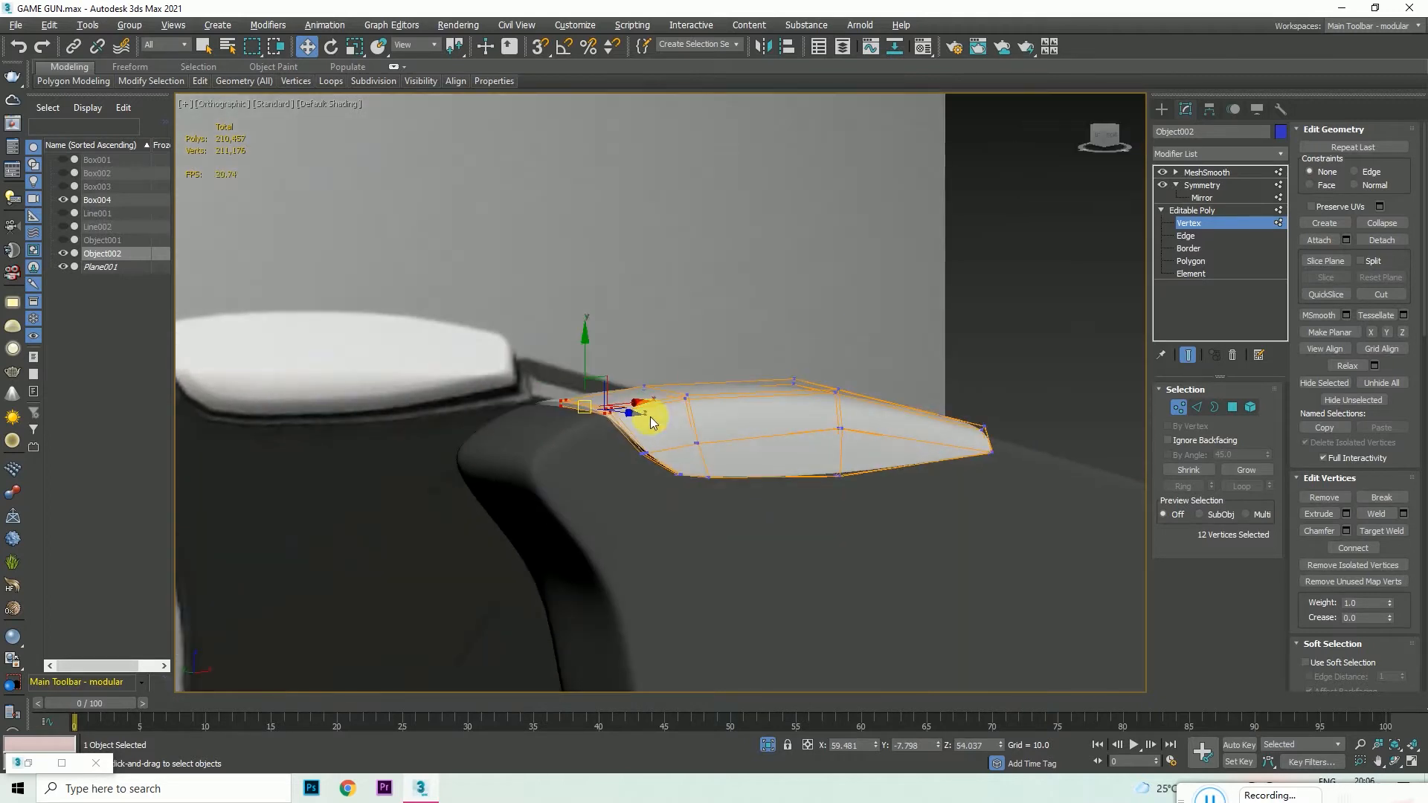
scroll(573, 412, "up", 4)
left_click_drag(543, 398, 595, 344)
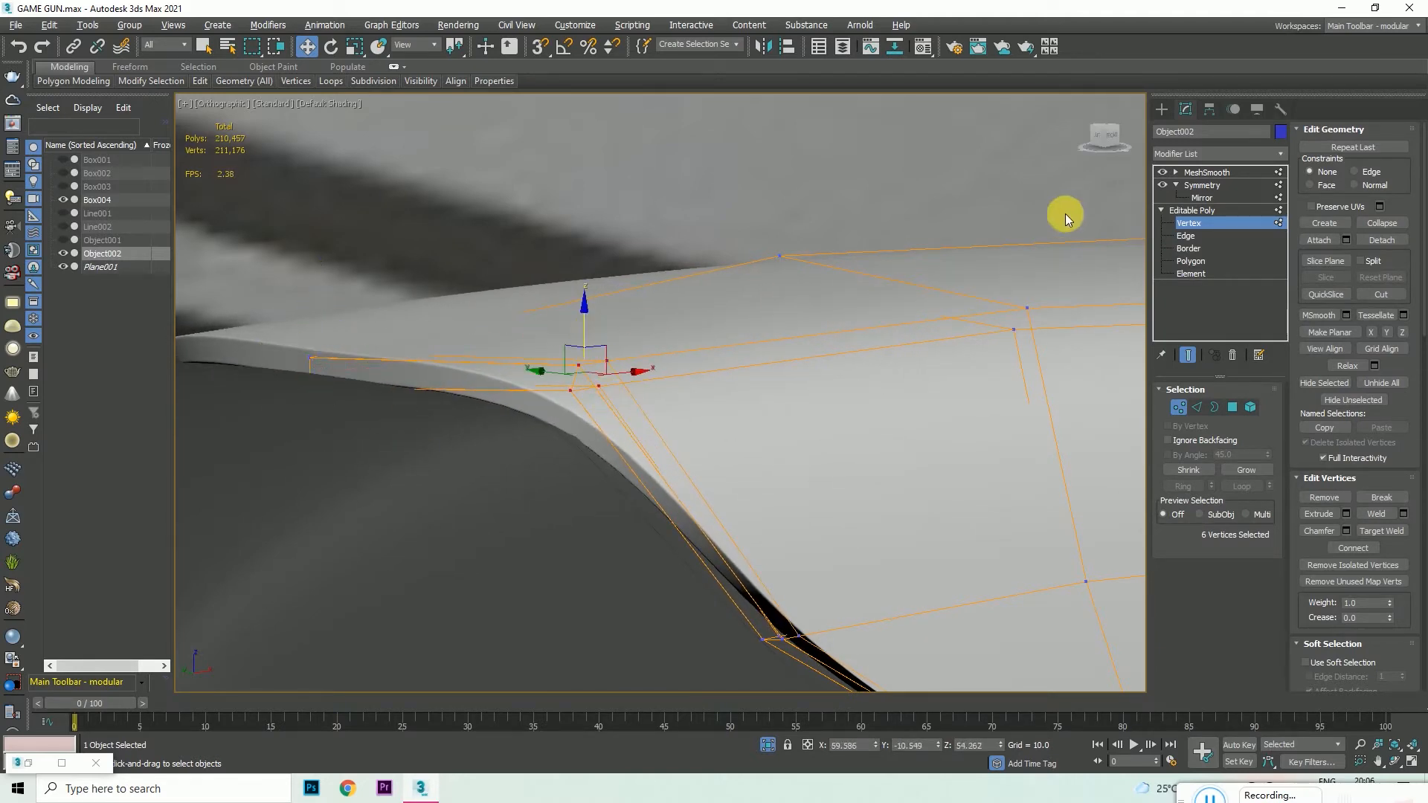
left_click_drag(1102, 138, 1074, 166)
scroll(376, 552, "up", 3)
middle_click_drag(376, 552, 534, 449)
left_click_drag(571, 398, 566, 438)
scroll(569, 442, "down", 5)
scroll(644, 540, "up", 4)
- Move the six vertices midway down the pad's front slope inward along Y by about 0.76
left_click_drag(744, 558, 669, 520)
scroll(739, 376, "down", 5)
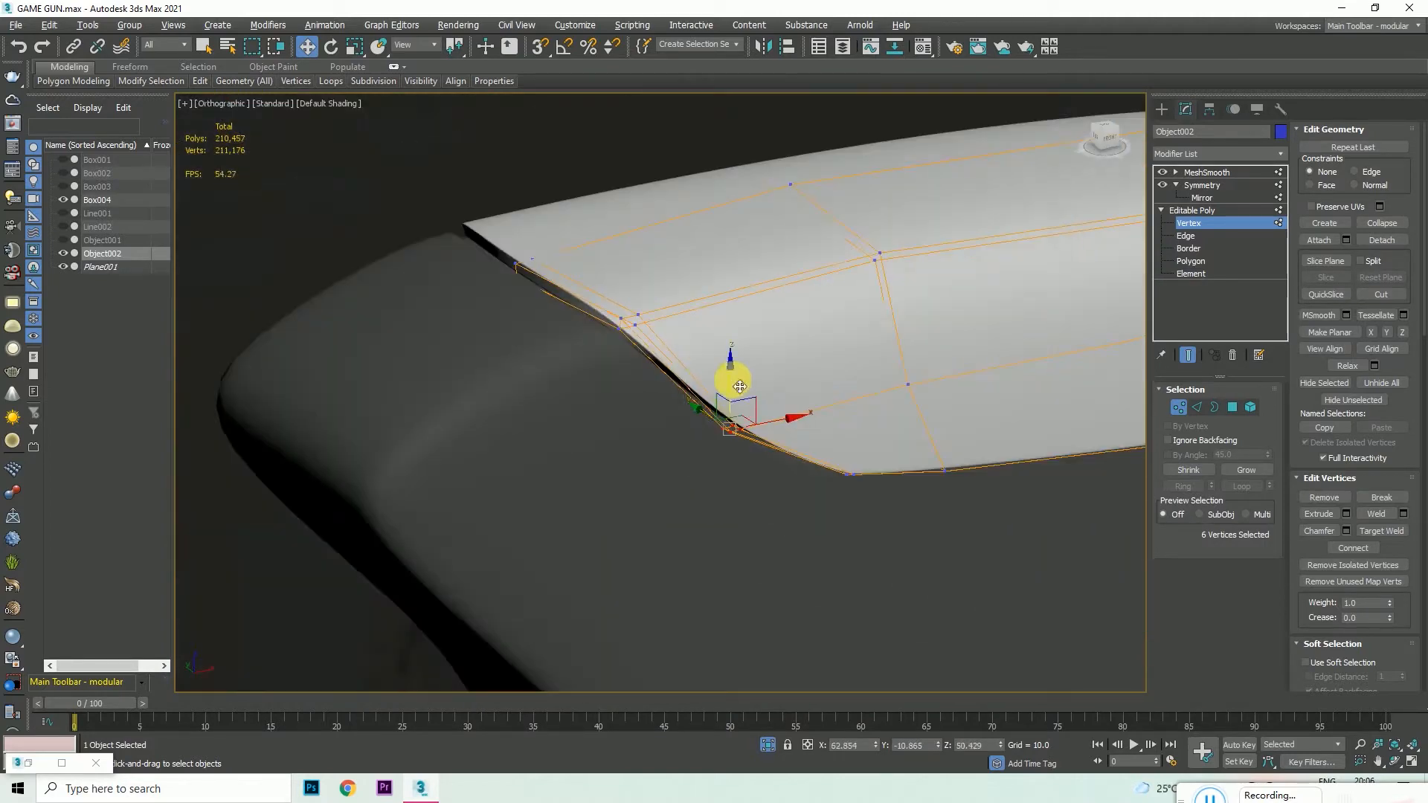
left_click_drag(1101, 141, 1107, 138)
scroll(770, 347, "up", 7)
middle_click_drag(738, 368, 599, 345, "alt")
scroll(746, 402, "down", 8)
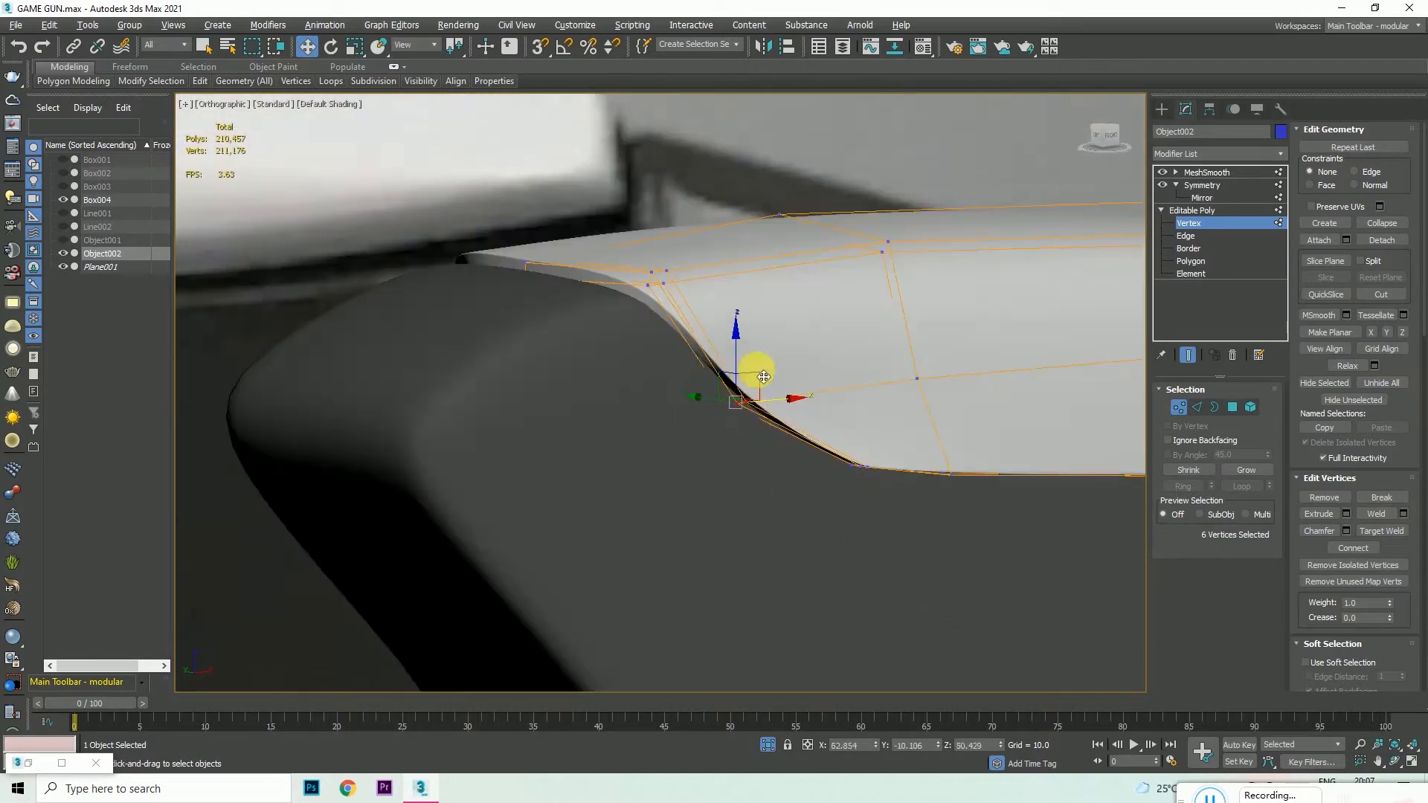
- Adjust the vertices at the pad's rear end so its lower corner and rim fit against the stock
left_click_drag(1109, 137, 1042, 140)
scroll(909, 415, "up", 2)
scroll(909, 415, "up", 5)
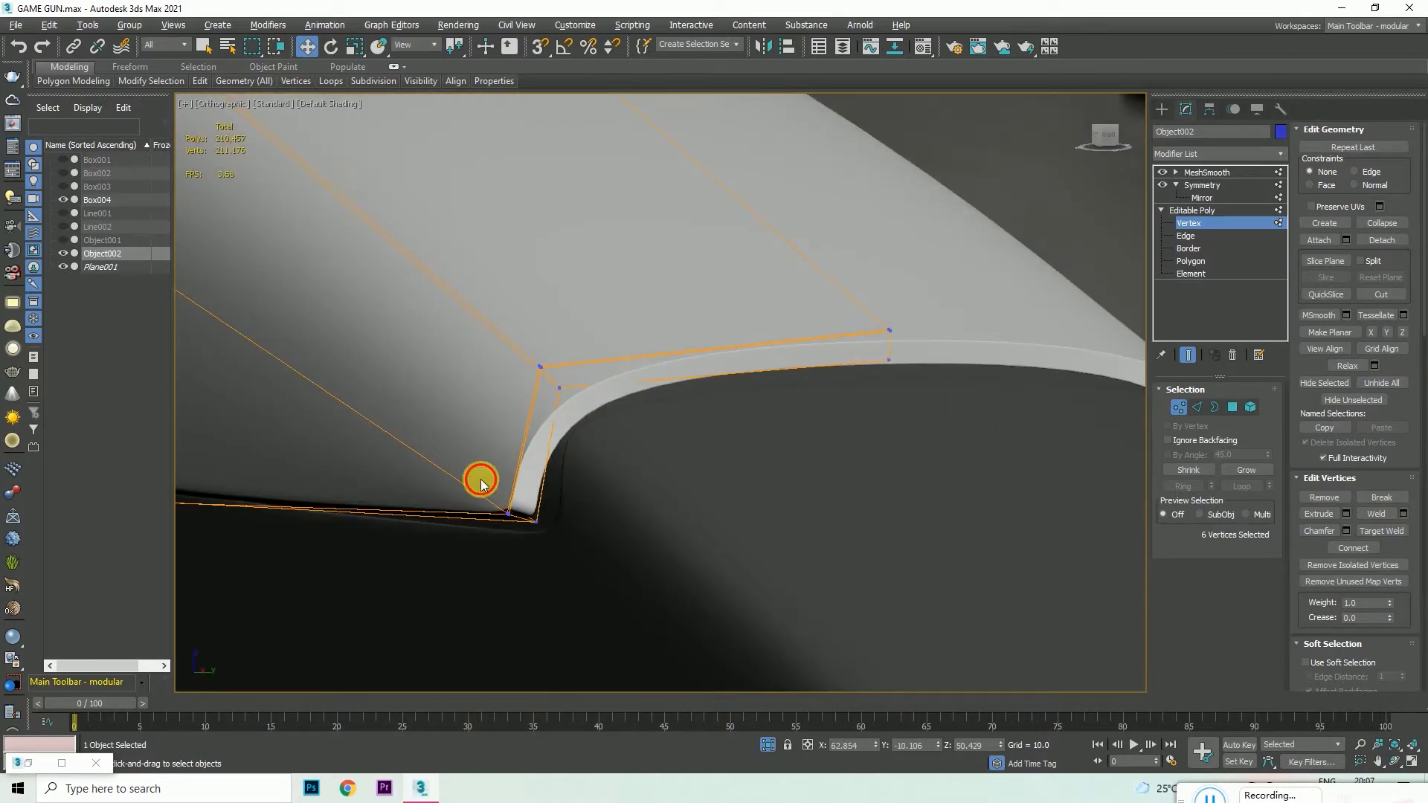
left_click_drag(467, 482, 544, 547)
scroll(545, 547, "up", 3)
left_click_drag(555, 494, 614, 487)
scroll(616, 488, "down", 4)
left_click_drag(773, 370, 868, 370)
scroll(863, 282, "up", 4)
scroll(867, 370, "down", 3)
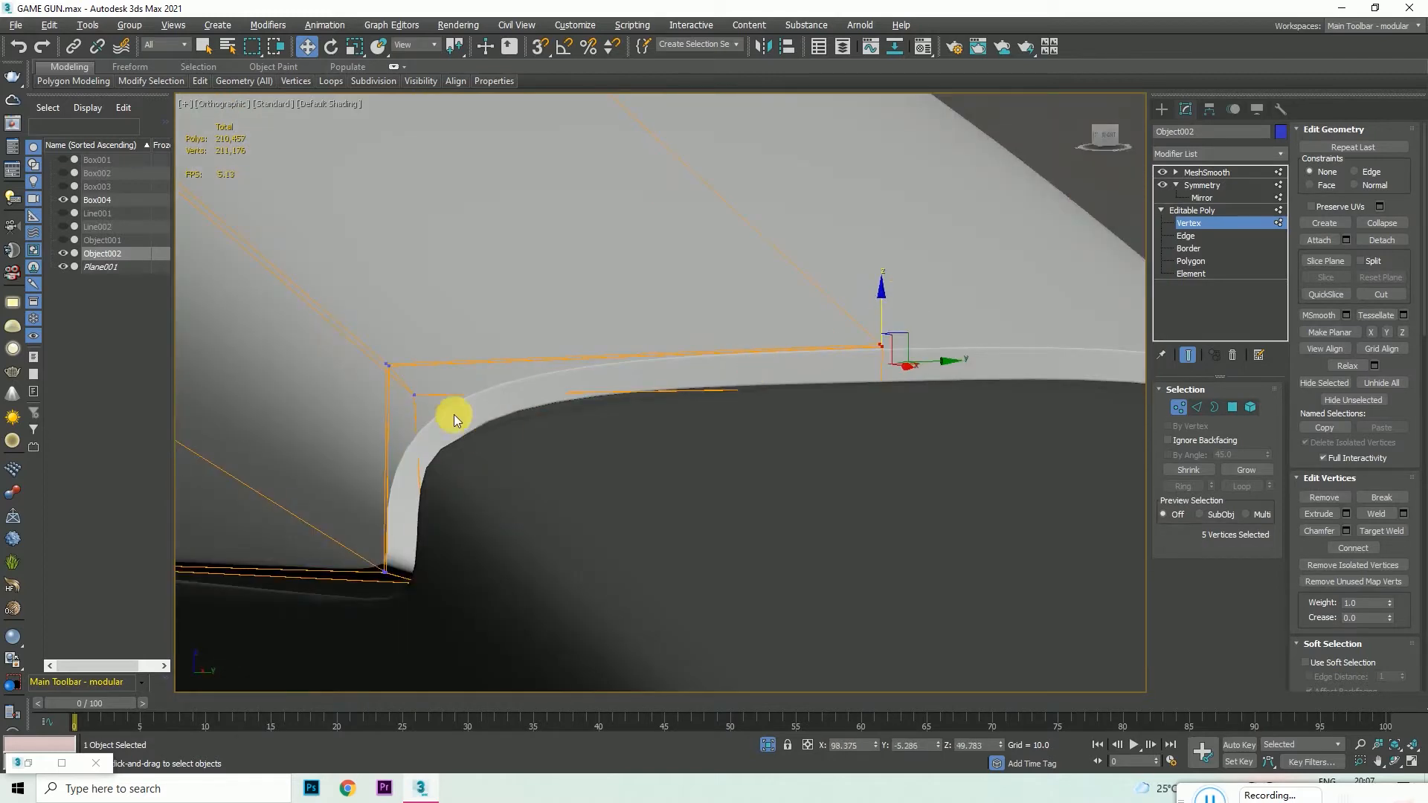
- Examine the pad's rear and front ends, leave vertex editing and deselect the pad to view the whole stock
scroll(465, 348, "down", 4)
scroll(485, 362, "up", 8)
scroll(521, 362, "down", 8)
scroll(631, 346, "down", 4)
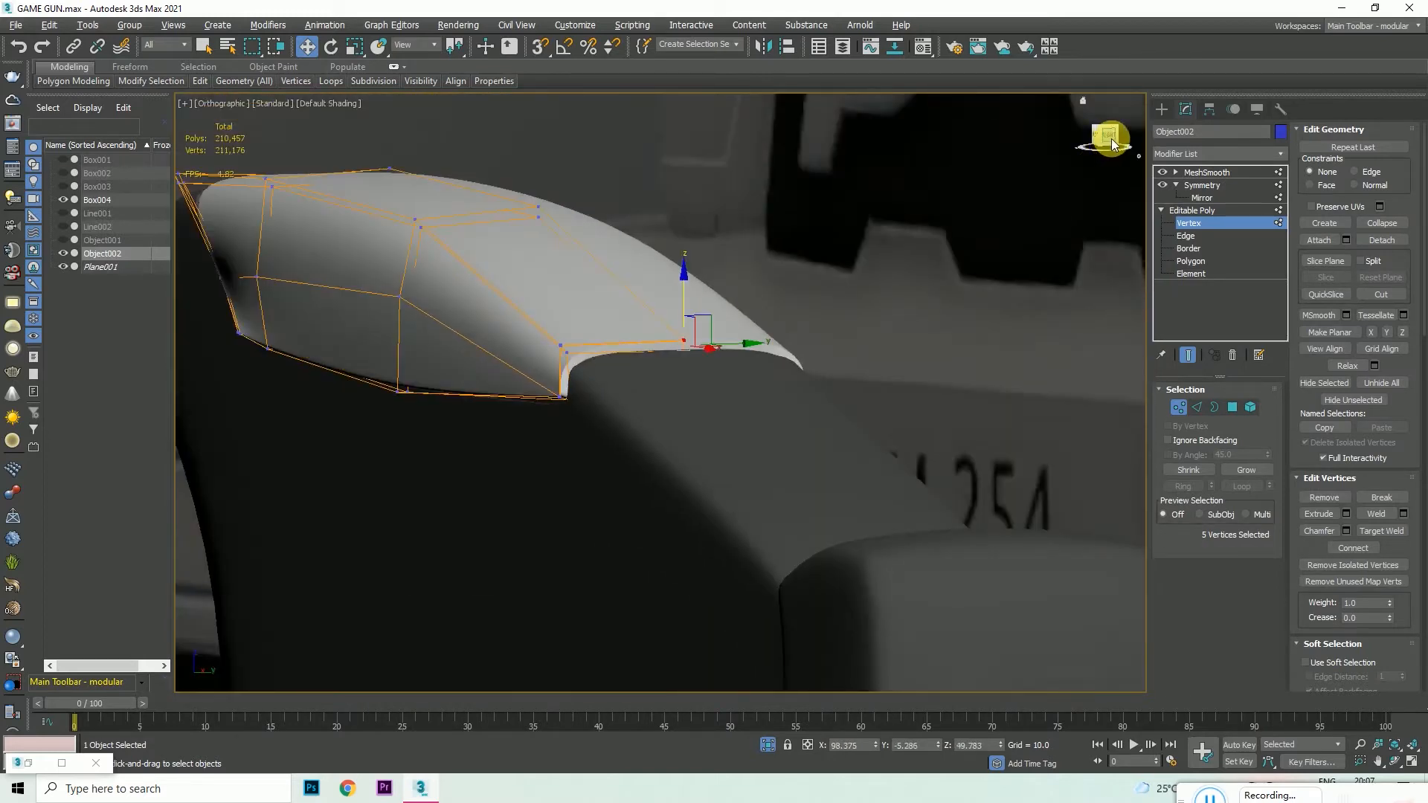
scroll(996, 344, "up", 6)
scroll(1016, 168, "up", 5)
scroll(1017, 171, "down", 8)
mouse_move(1103, 136)
left_mouse_down()
mouse_move(1145, 158)
mouse_move(1034, 189)
mouse_move(1099, 142)
left_mouse_up()
scroll(746, 317, "down", 5)
scroll(647, 304, "down", 4)
left_click(1031, 310)
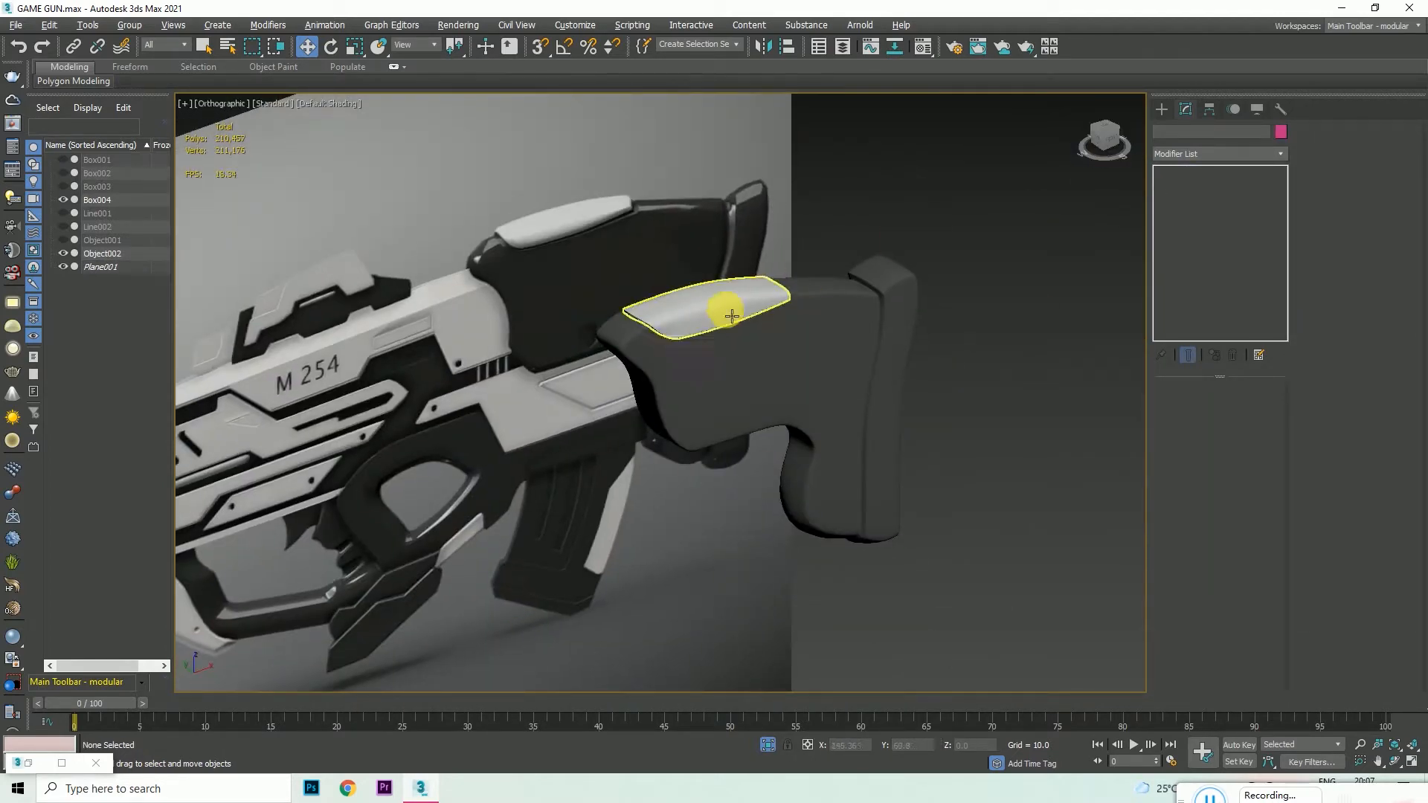
- Reselect the pad, show edged faces in front view and move the vertices at the front of its lower edge to follow the recess
scroll(732, 316, "up", 8)
left_click(630, 339)
scroll(595, 357, "down", 3)
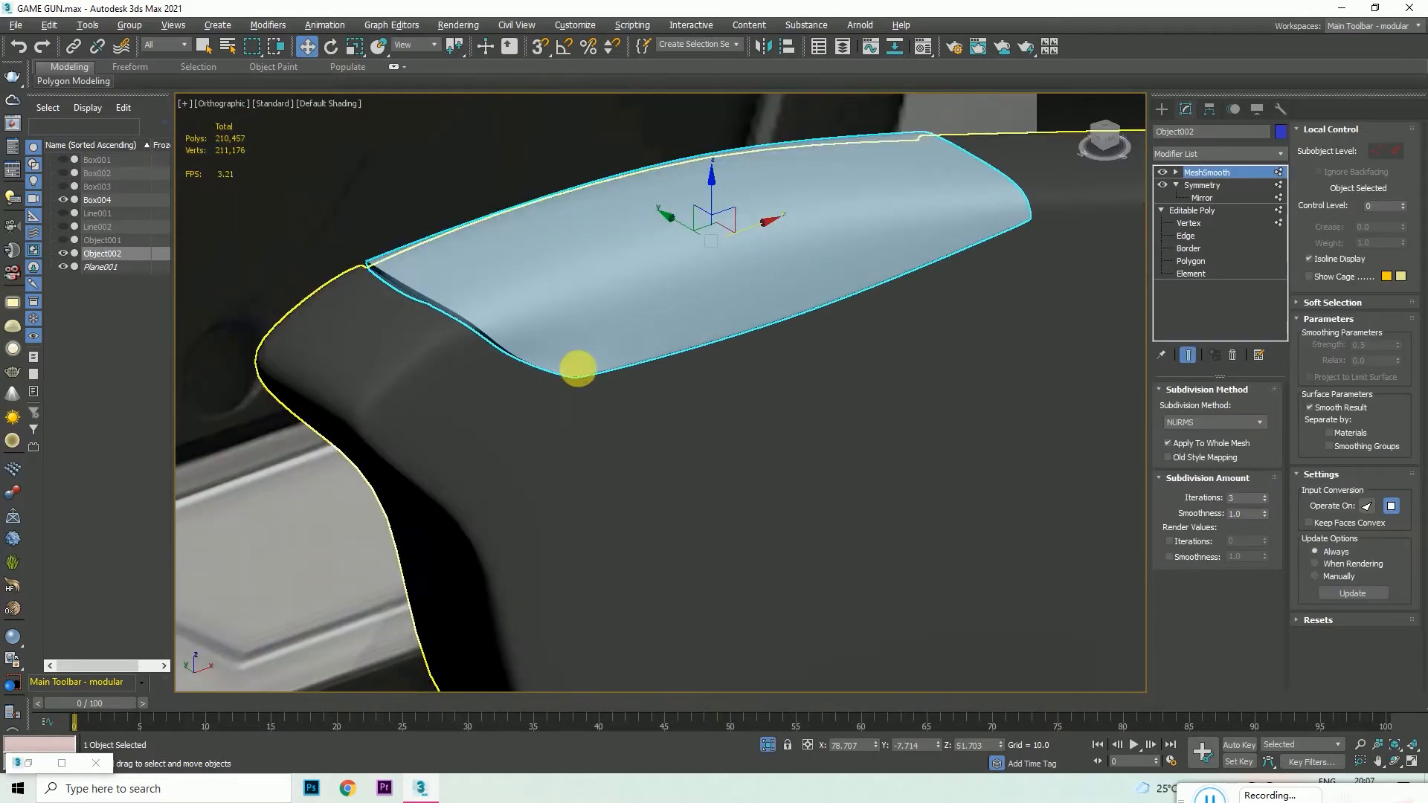
left_click(1116, 145)
scroll(491, 364, "up", 6)
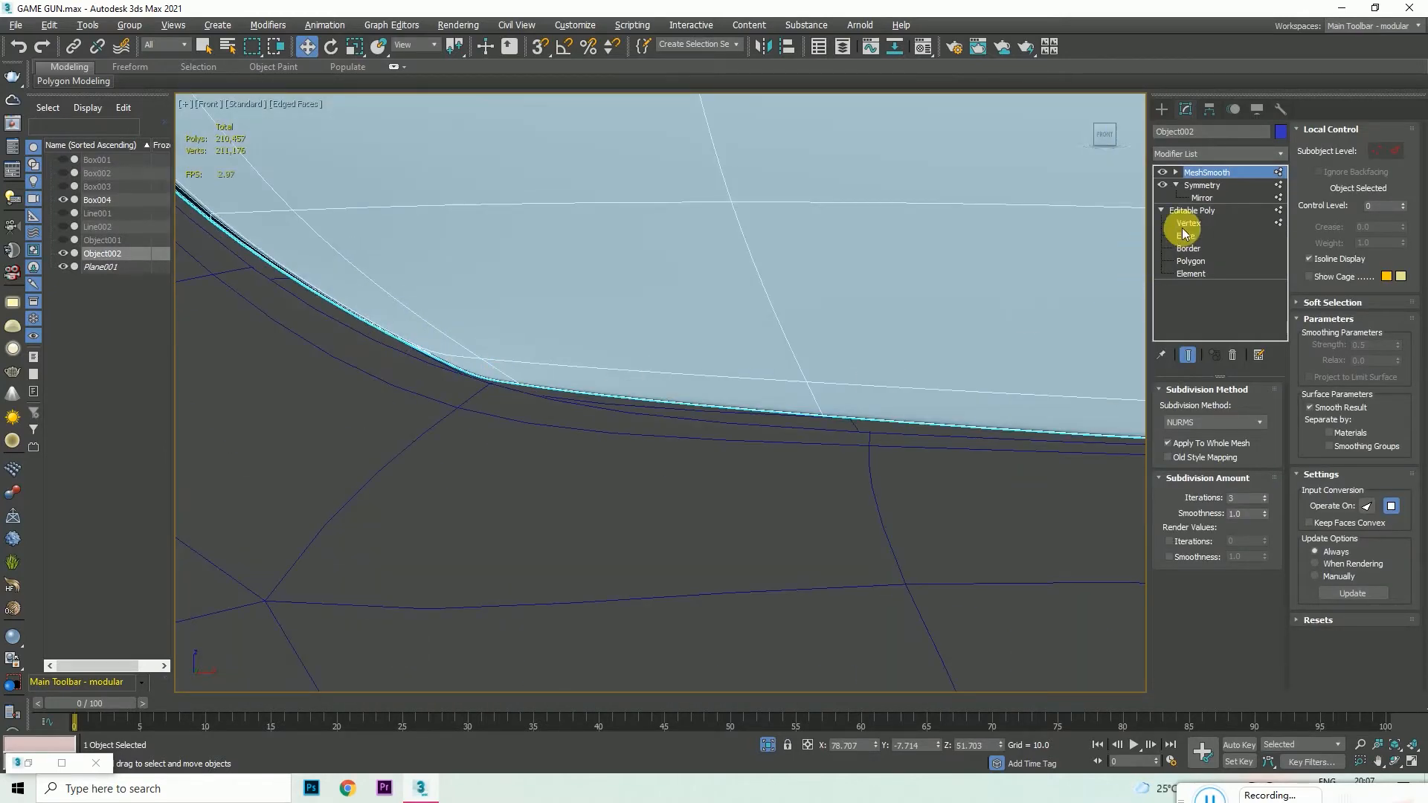
key("1")
scroll(447, 357, "down", 2)
left_click_drag(640, 351, 560, 423)
scroll(601, 406, "up", 4)
left_click_drag(624, 391, 517, 395)
scroll(632, 319, "down", 6)
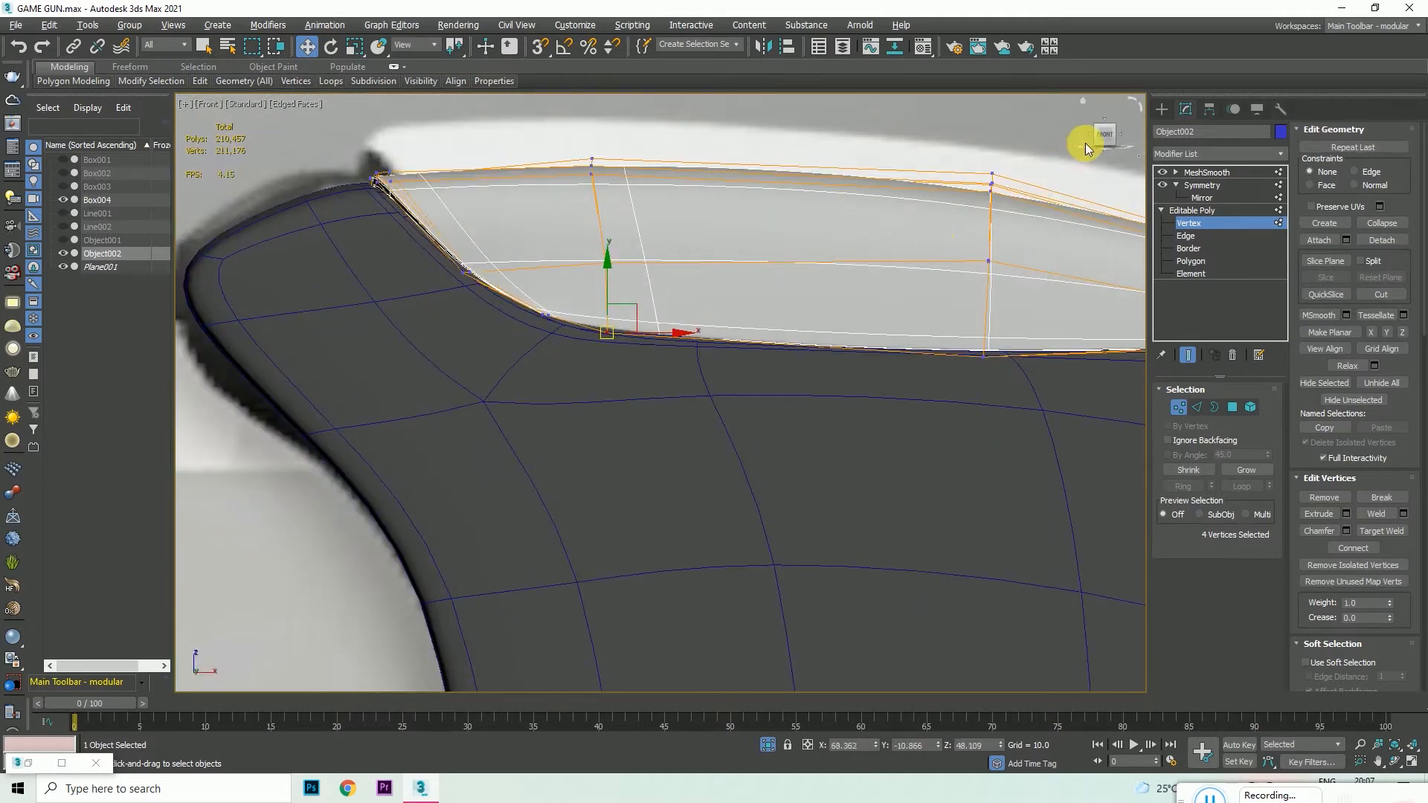
- Move the twelve vertices at the pad's lower front corner inward along Y by about 0.5
left_click_drag(1101, 138, 1160, 152)
scroll(833, 318, "up", 5)
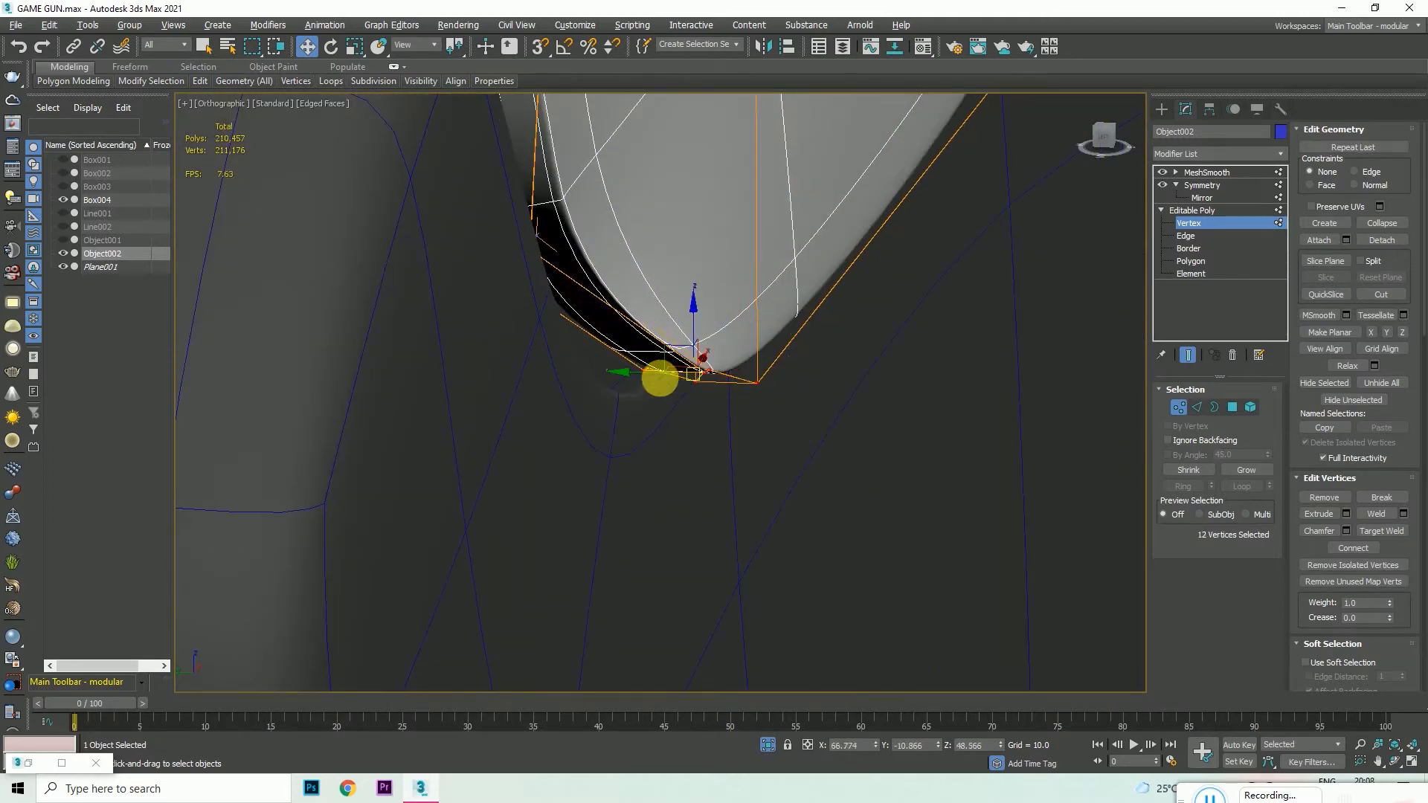
left_click_drag(661, 383, 606, 367)
scroll(605, 371, "down", 6)
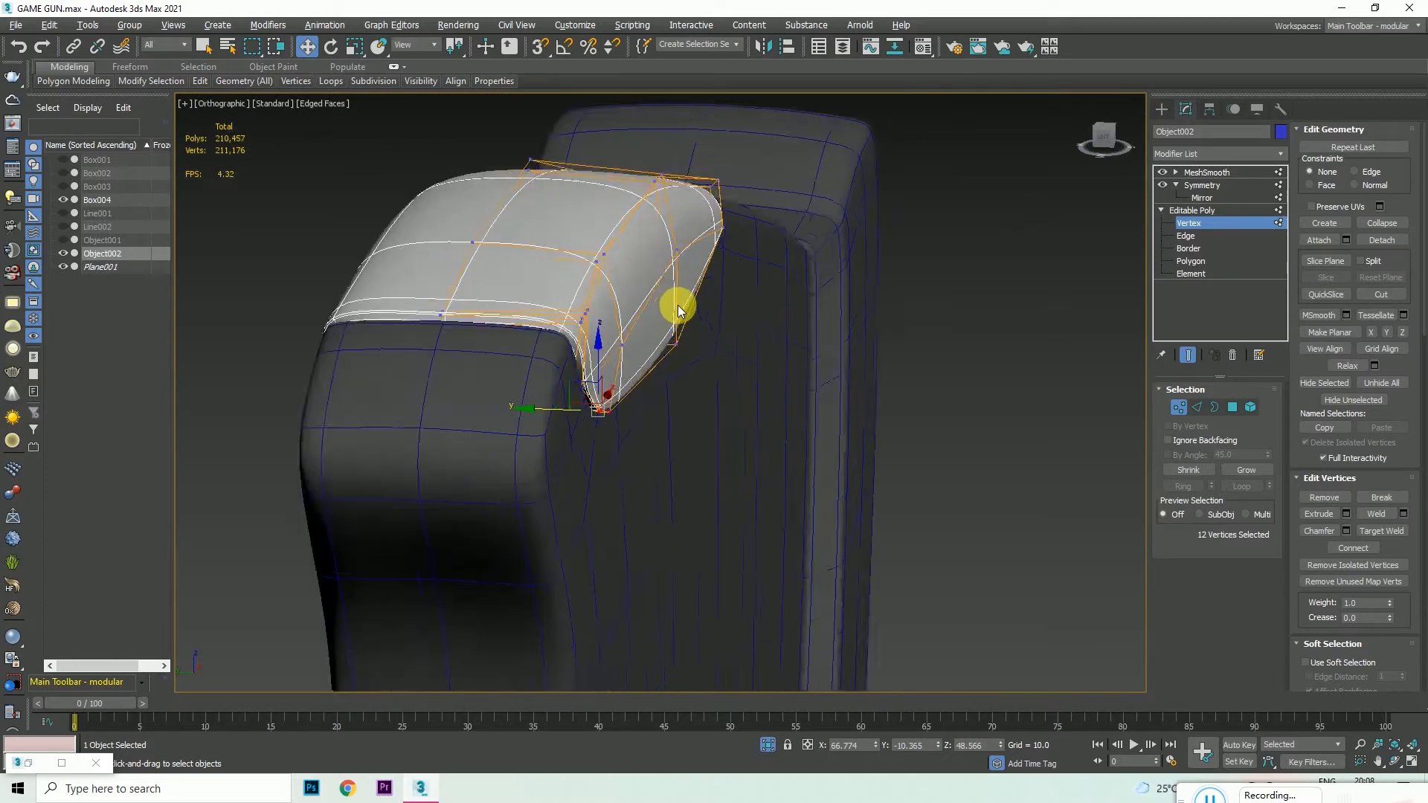
- Move the pad's lower side-edge vertices inward along Y, about 0.85 at the middle and about 0.39 at the rear
scroll(678, 306, "up", 5)
left_click_drag(697, 360, 633, 410)
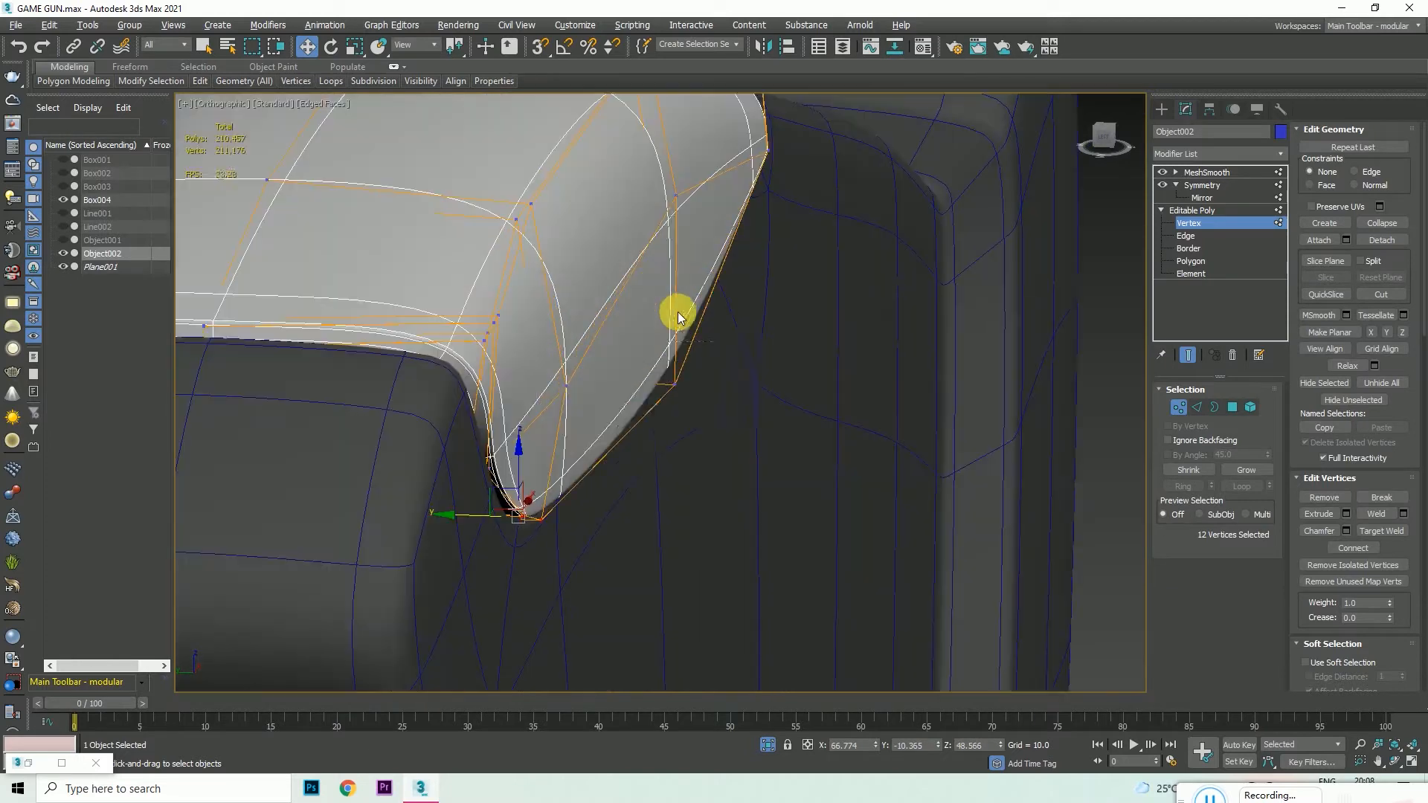
left_click_drag(678, 317, 588, 317)
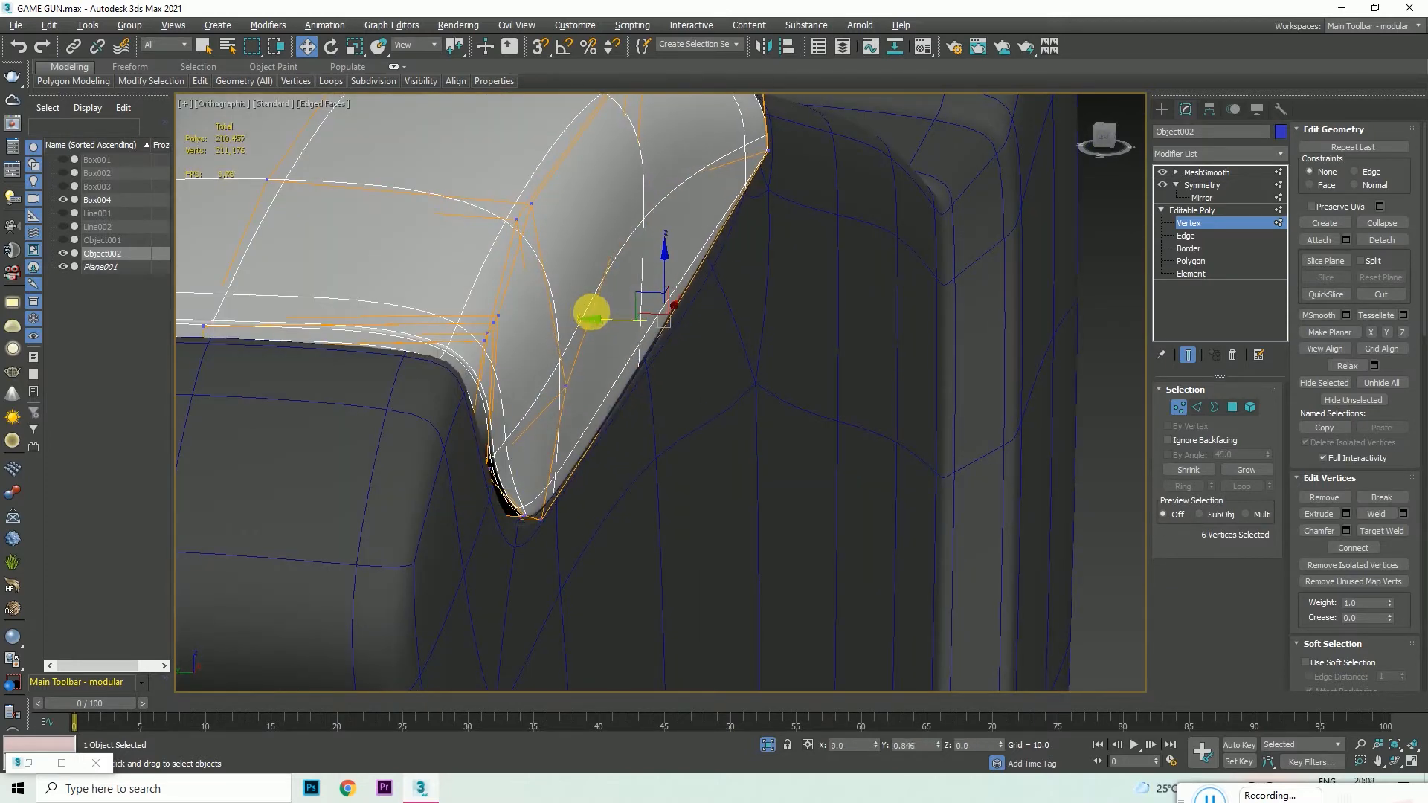
scroll(604, 330, "down", 3)
scroll(699, 197, "up", 5)
left_click_drag(750, 199, 653, 235)
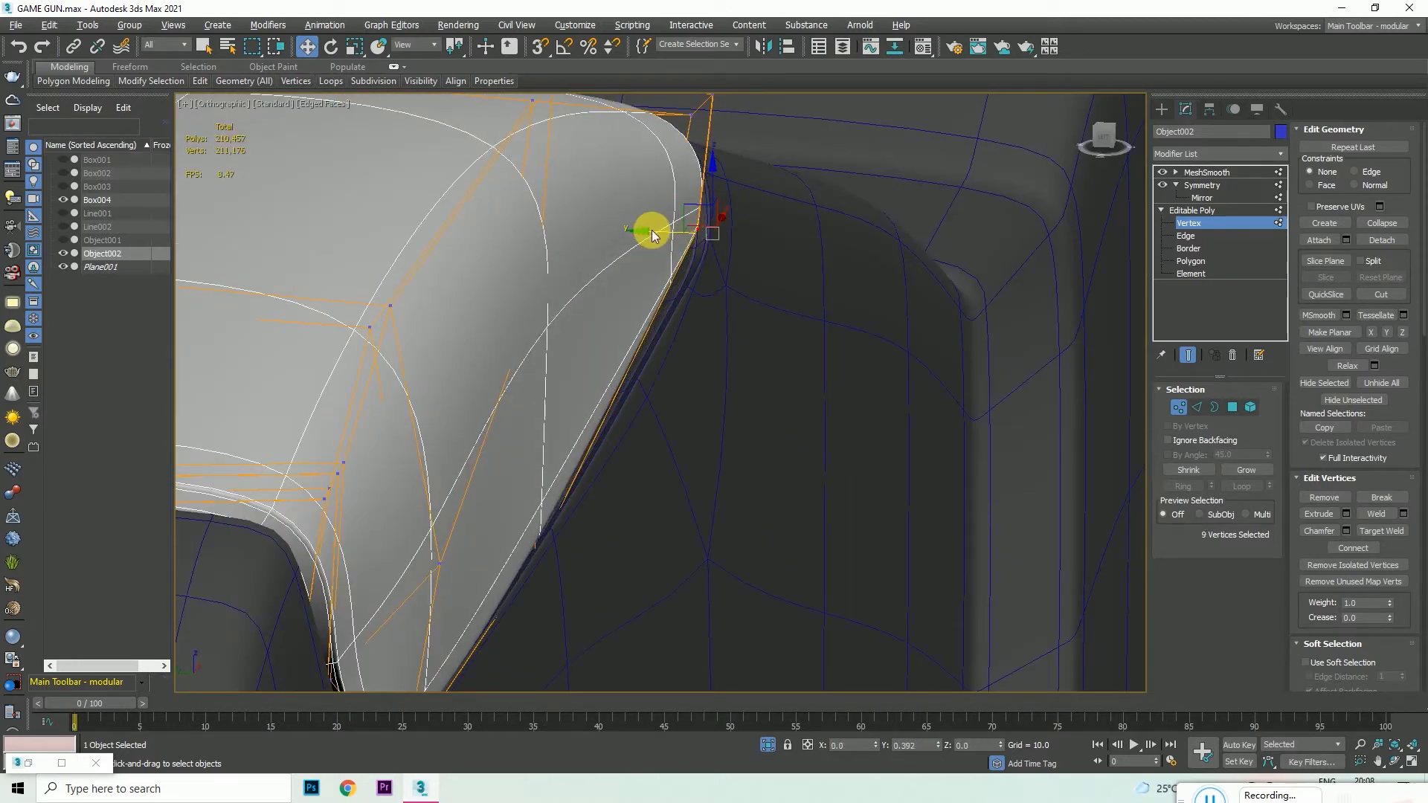
scroll(657, 233, "down", 5)
- Raise the middle vertices of the pad's lower edge slightly in front view to match the recess edge
left_click(1102, 136)
left_click(1105, 136)
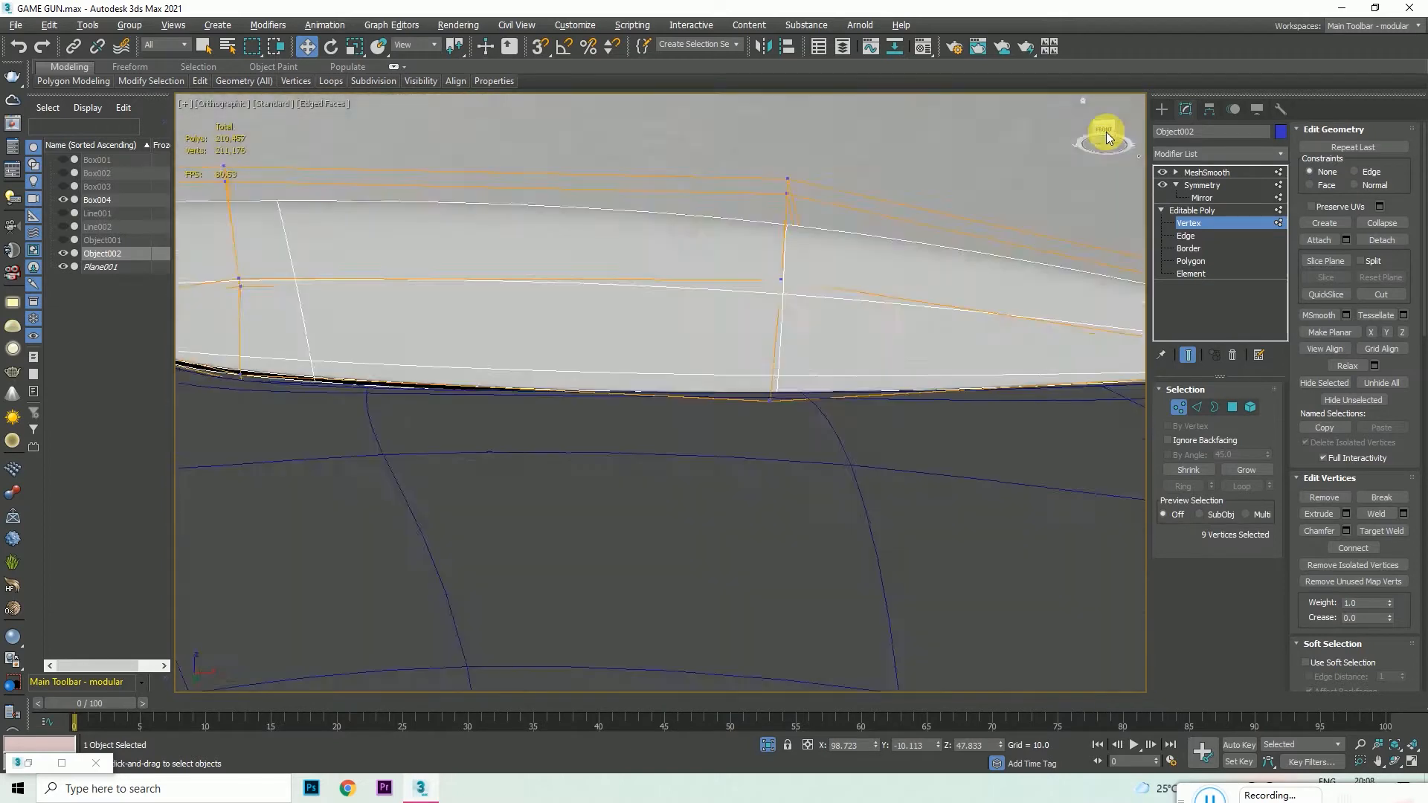
scroll(794, 430, "up", 4)
left_click_drag(759, 465, 836, 576)
left_click_drag(790, 477, 788, 470)
scroll(788, 471, "down", 5)
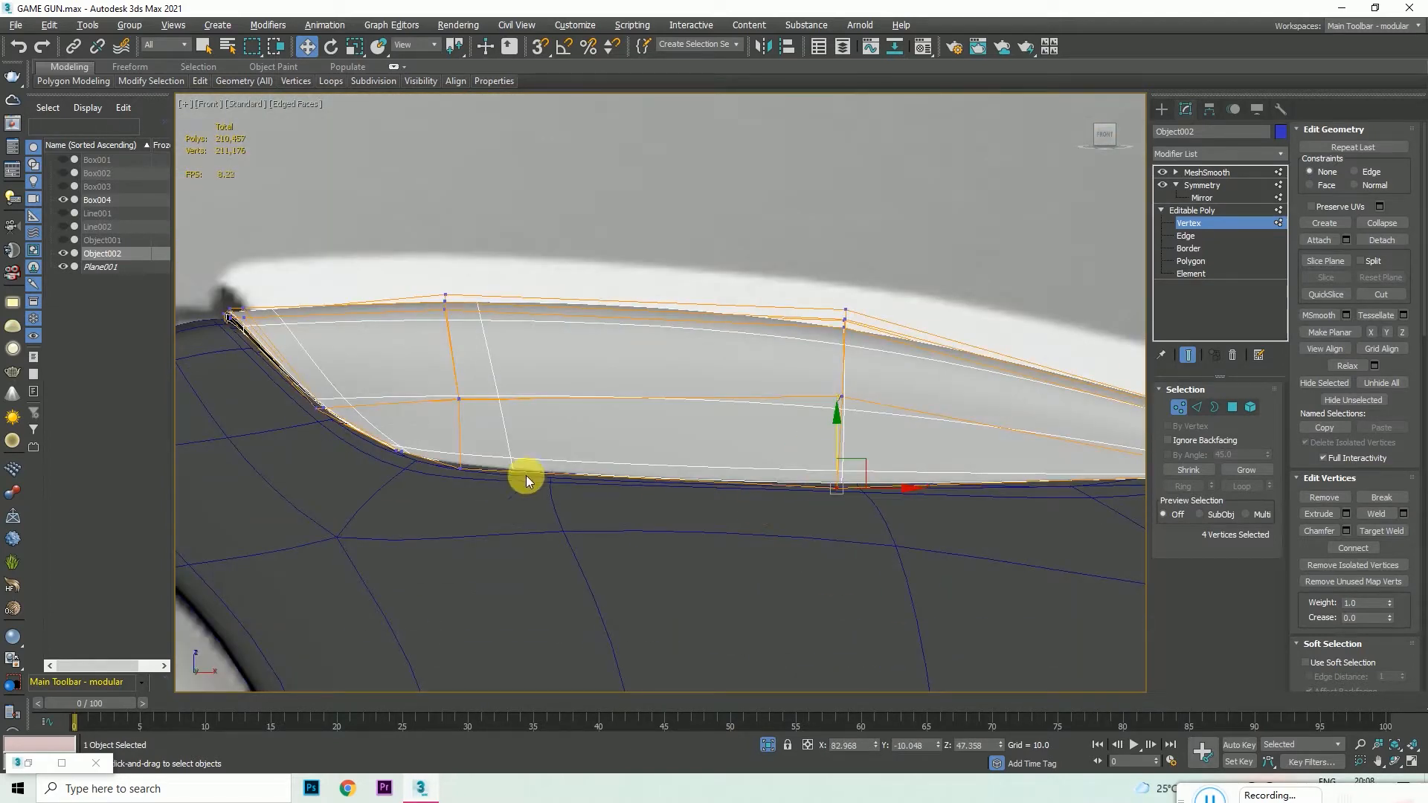
- Reposition the vertices at the bottom of the pad's front corner so they sit flush with the stock's side
scroll(476, 477, "up", 5)
scroll(383, 431, "up", 5)
left_click_drag(379, 444, 409, 409)
scroll(408, 409, "down", 8)
middle_click_drag(532, 286, 674, 323, "alt")
scroll(588, 479, "up", 2)
scroll(588, 480, "up", 3)
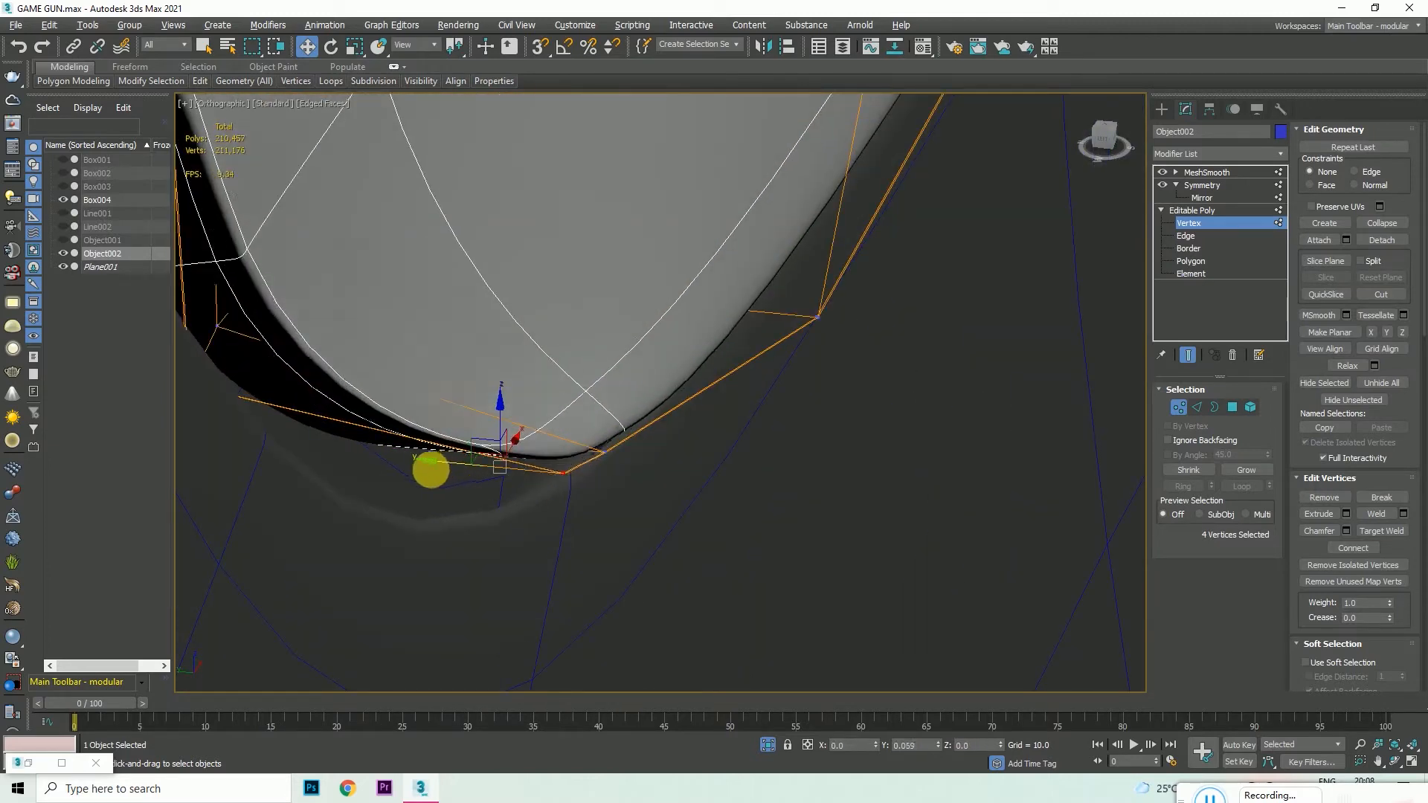
left_click_drag(527, 447, 474, 447)
scroll(523, 483, "down", 5)
scroll(632, 414, "up", 2)
scroll(632, 415, "down", 2)
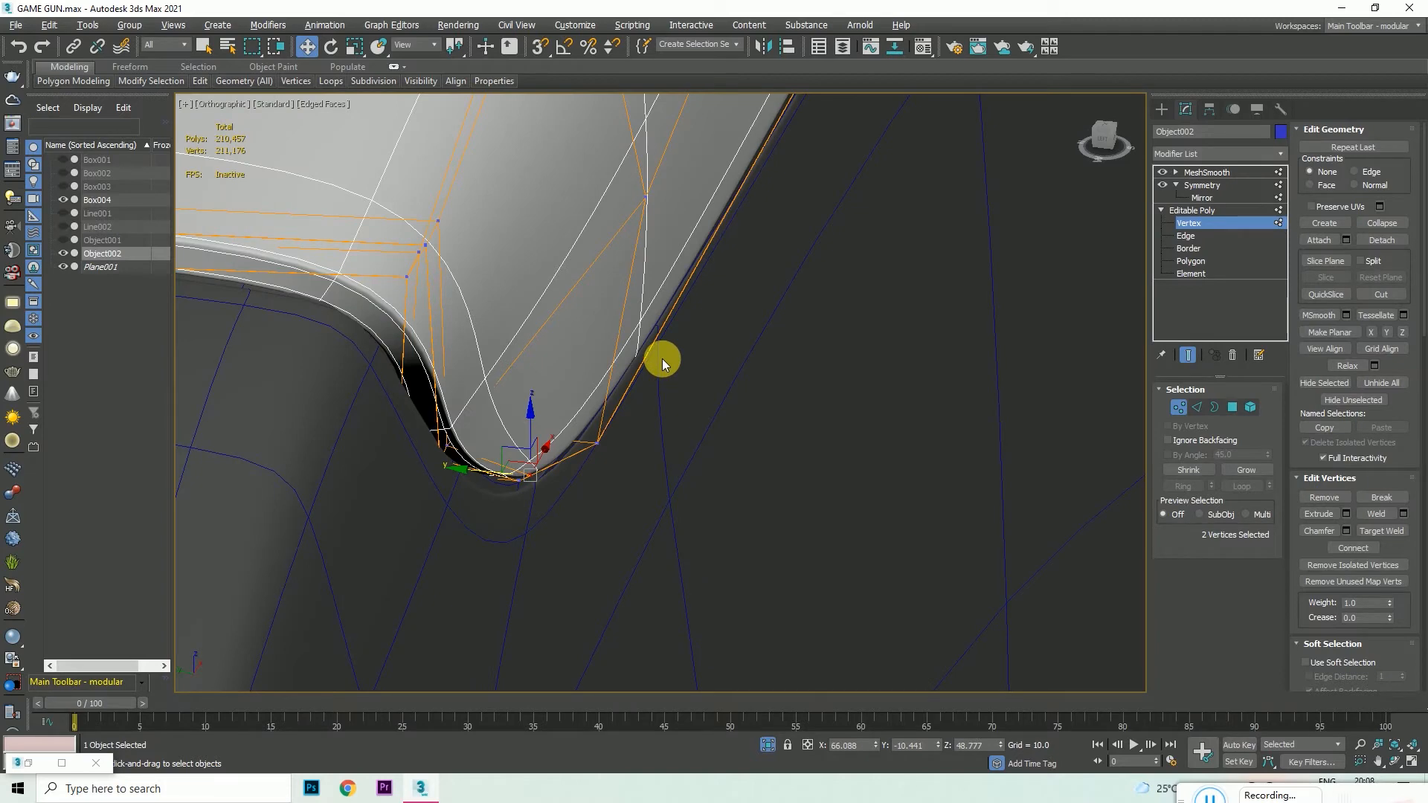
- Select the vertices on the pad's lower front curve and shift them to narrow the dark gap along the rim
scroll(662, 358, "down", 4)
middle_click_drag(784, 274, 624, 339, "alt")
scroll(769, 364, "down", 3)
scroll(538, 284, "up", 5)
scroll(530, 298, "up", 4)
scroll(549, 333, "down", 4)
left_click_drag(593, 286, 516, 332)
scroll(536, 322, "up", 3)
scroll(532, 317, "up", 5)
left_click_drag(526, 275, 563, 255)
scroll(467, 285, "down", 3)
scroll(565, 401, "down", 3)
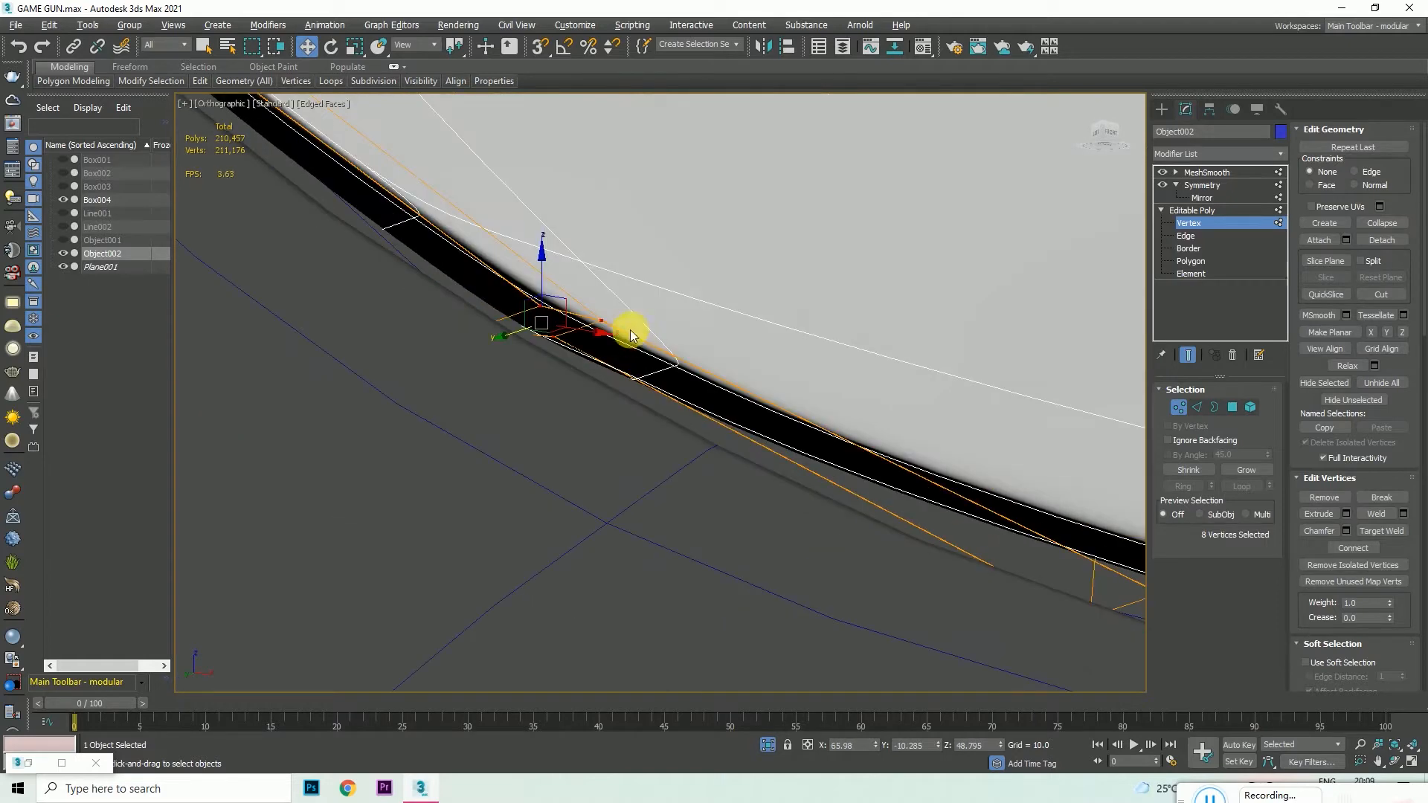
- Fine-tune the neighbouring rim vertices up the pad's front slope to even out the gap to the stock
scroll(631, 328, "up", 5)
left_click_drag(629, 305, 404, 462)
left_click_drag(493, 366, 489, 370)
left_click_drag(470, 211, 209, 426)
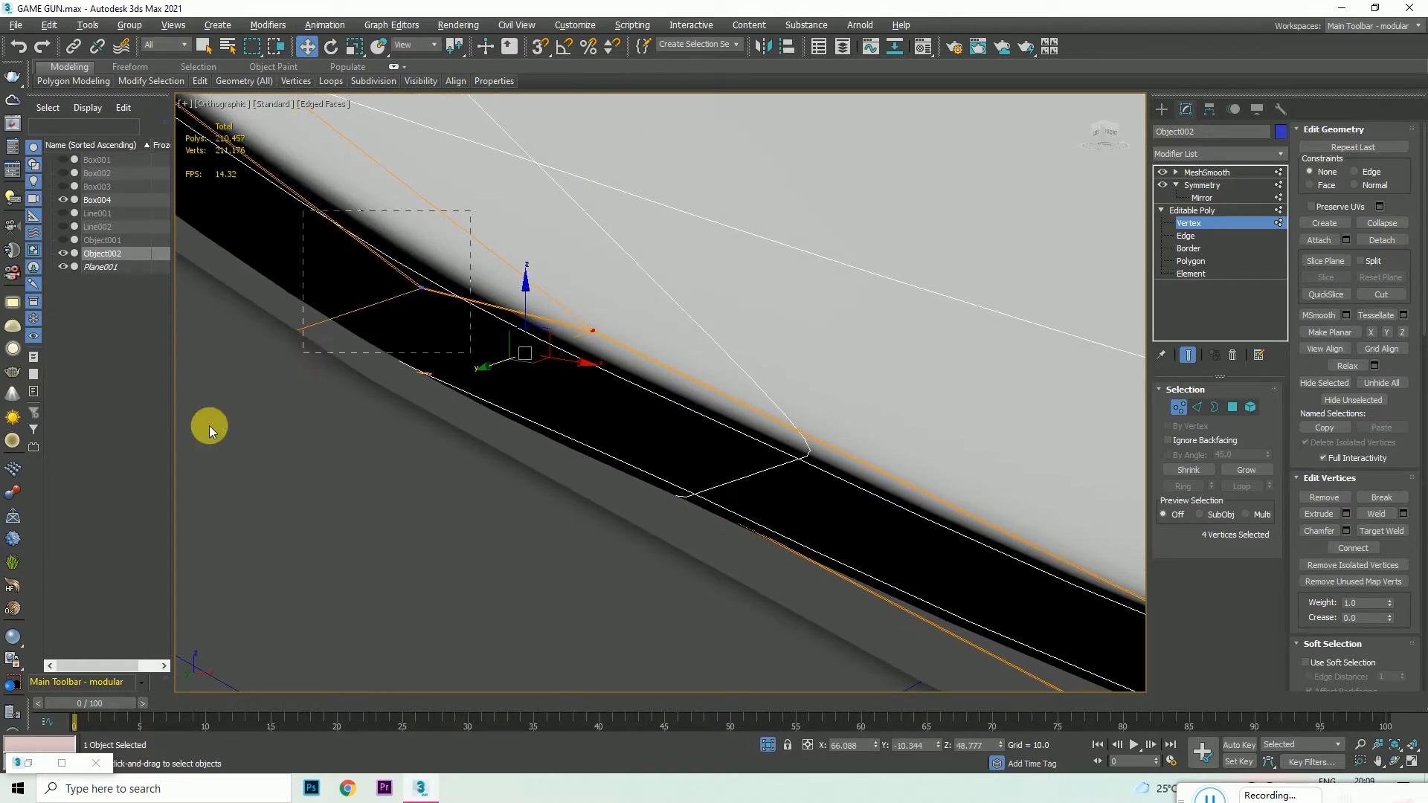
left_click_drag(331, 355, 404, 386)
scroll(331, 357, "down", 5)
scroll(562, 520, "down", 5)
scroll(383, 374, "up", 2)
scroll(384, 374, "up", 2)
scroll(404, 384, "up", 2)
left_click_drag(329, 415, 341, 412)
scroll(435, 464, "down", 10)
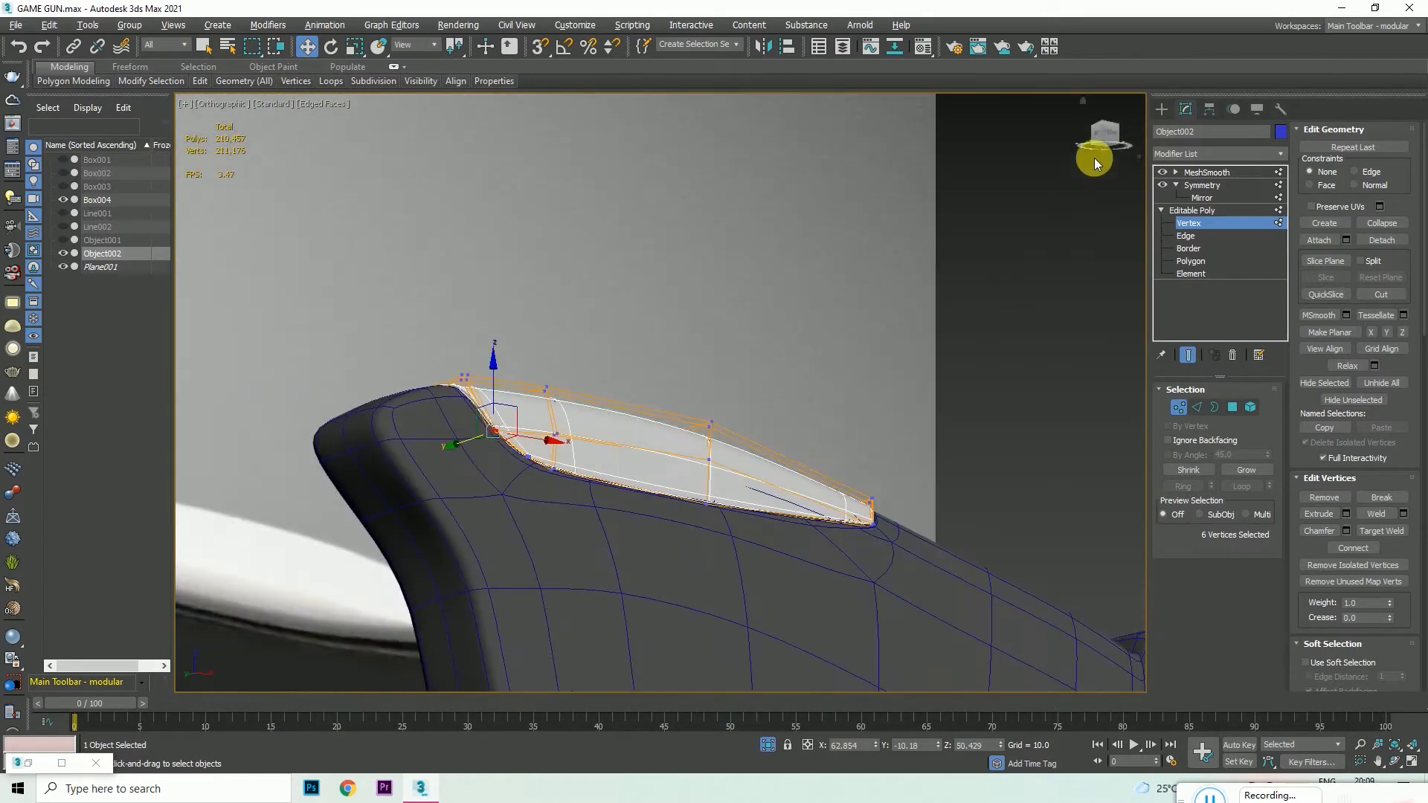
- Examine how the pad's rear end and side edge meet the stock with the mesh edges displayed
left_click_drag(1093, 158, 1035, 158)
scroll(756, 525, "up", 5)
scroll(695, 596, "up", 3)
scroll(793, 466, "down", 4)
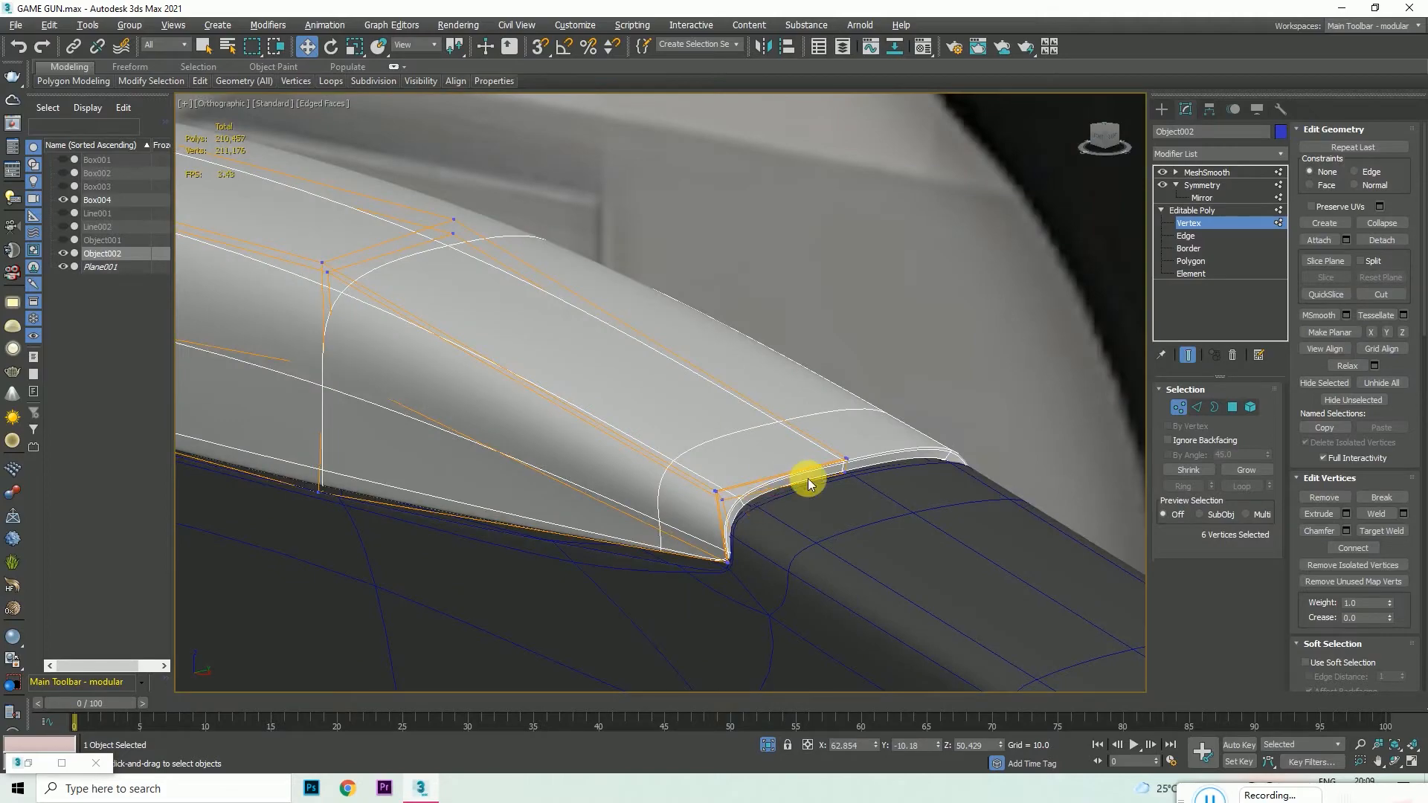
middle_click_drag(542, 500, 549, 458)
scroll(186, 370, "up", 6)
middle_click_drag(186, 370, 615, 322)
scroll(483, 408, "down", 9)
left_click_drag(1099, 149, 1220, 145)
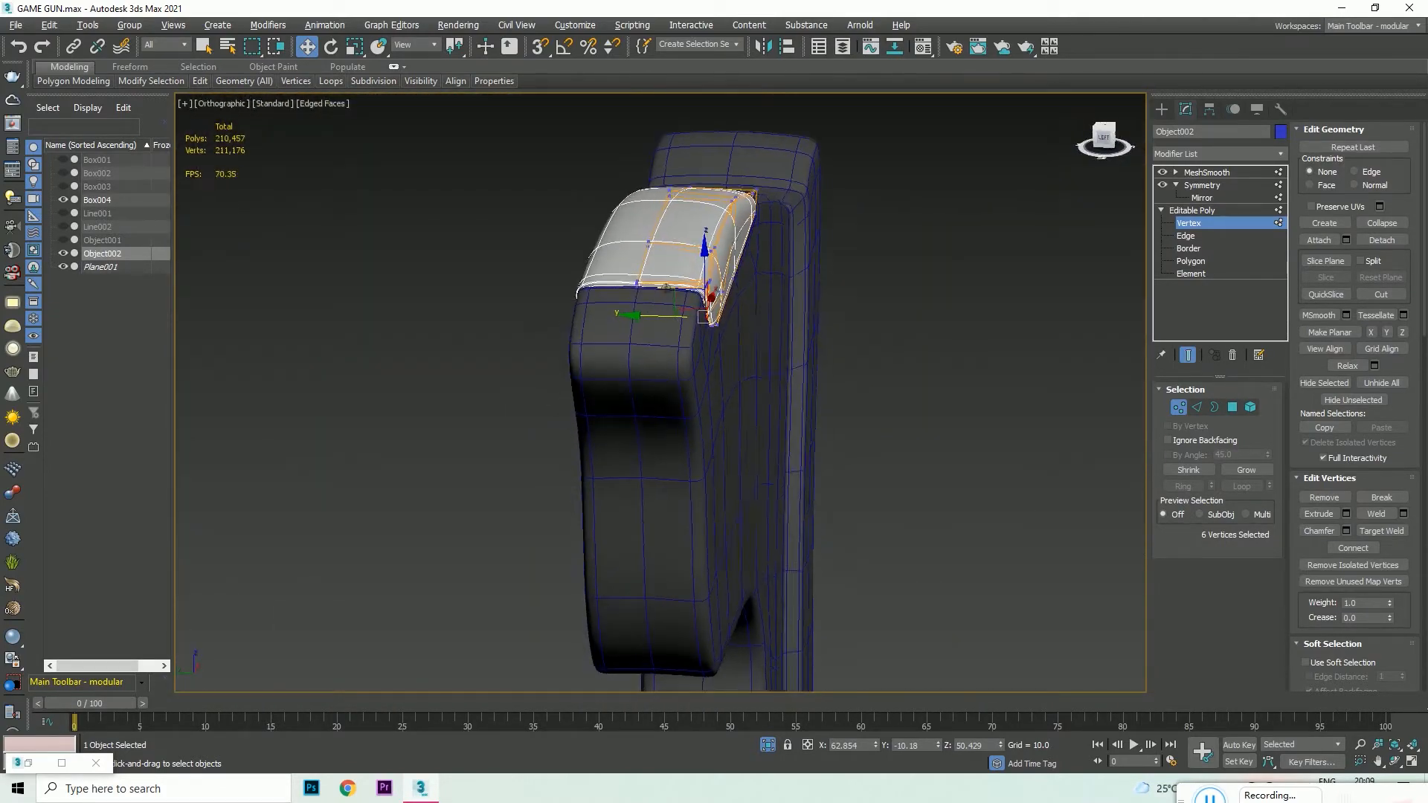
- Move the pad's front side-corner vertices inward along Y by about 0.17 and the side vertex behind them by about 0.49
scroll(680, 311, "up", 7)
scroll(680, 312, "down", 3)
left_click_drag(1054, 166, 1100, 178)
scroll(654, 377, "up", 5)
left_click_drag(616, 380, 615, 380)
left_click_drag(595, 335, 572, 343)
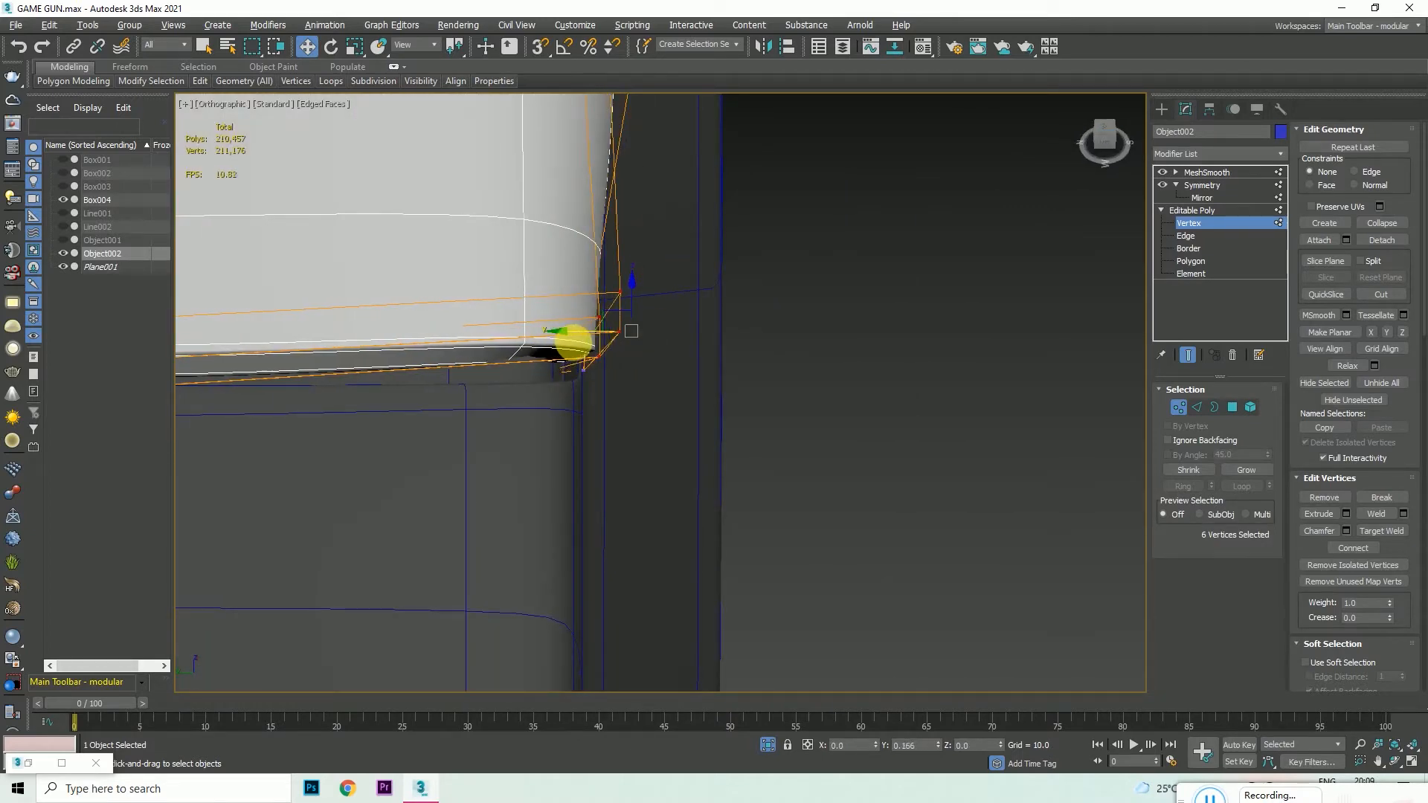
scroll(554, 420, "down", 5)
scroll(569, 334, "up", 4)
left_click_drag(510, 380, 476, 372)
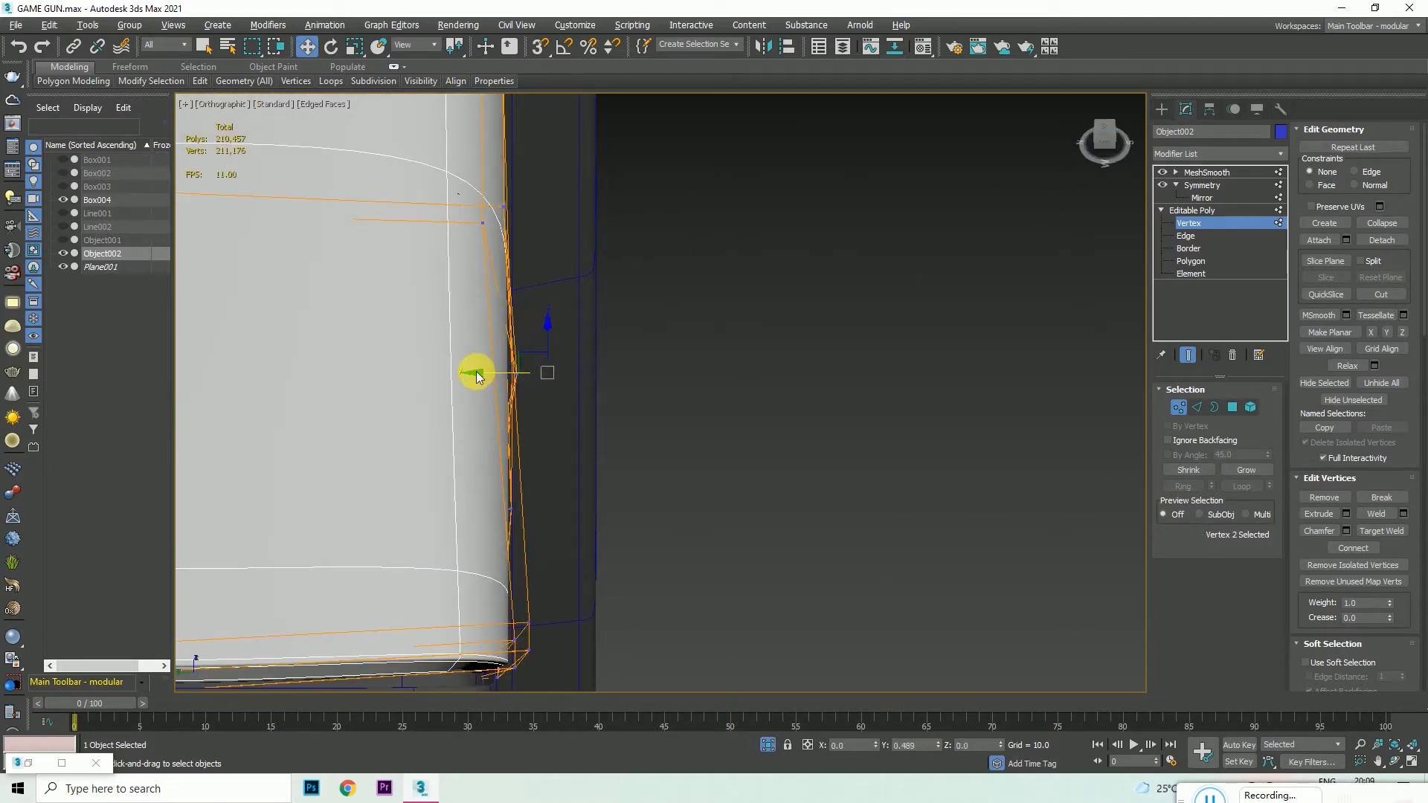
- Return to the MeshSmooth level without edges shown, deselect the pad and examine its smoothed fit at the rear and front ends
scroll(552, 343, "down", 8)
left_click_drag(1106, 137, 1097, 83)
scroll(486, 415, "up", 6)
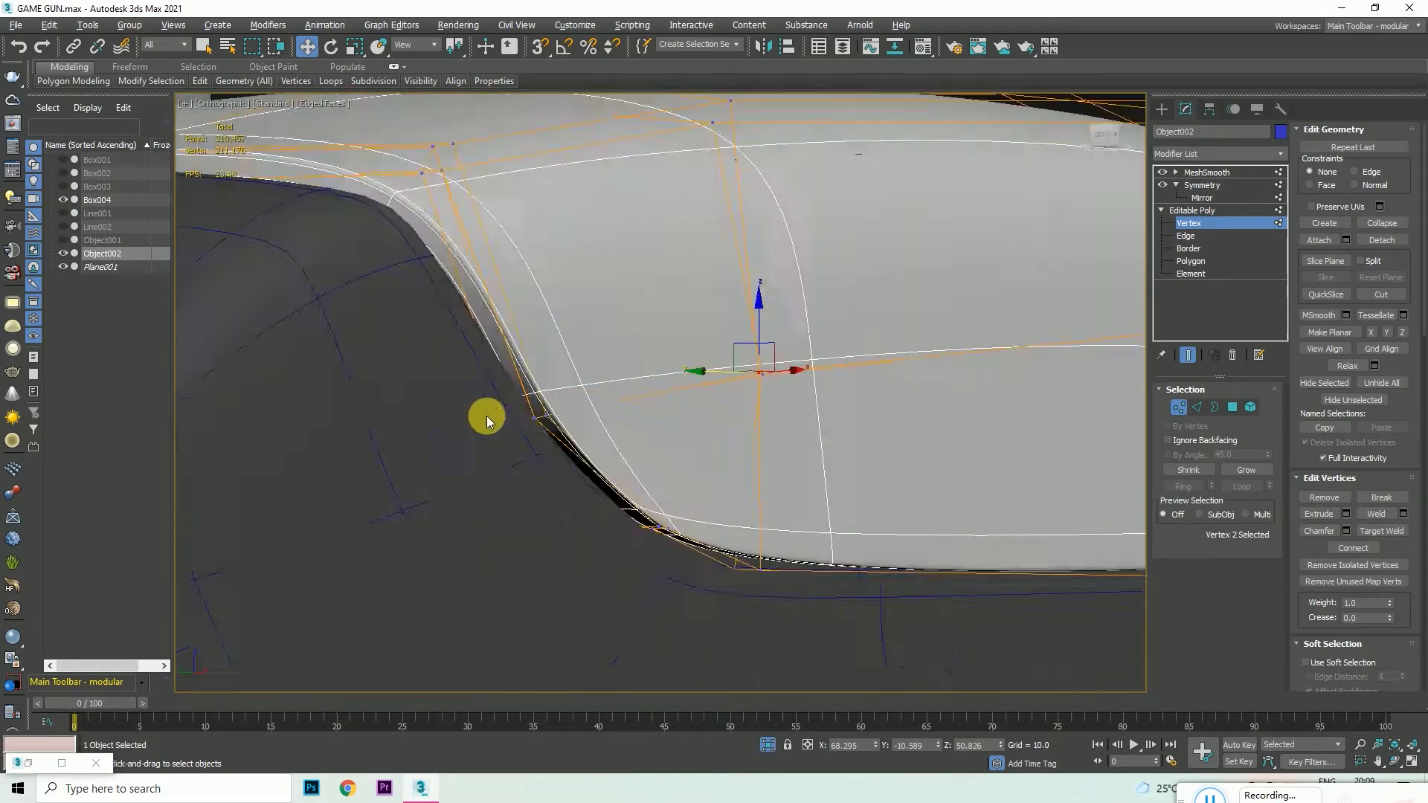
scroll(490, 445, "down", 2)
key("F4")
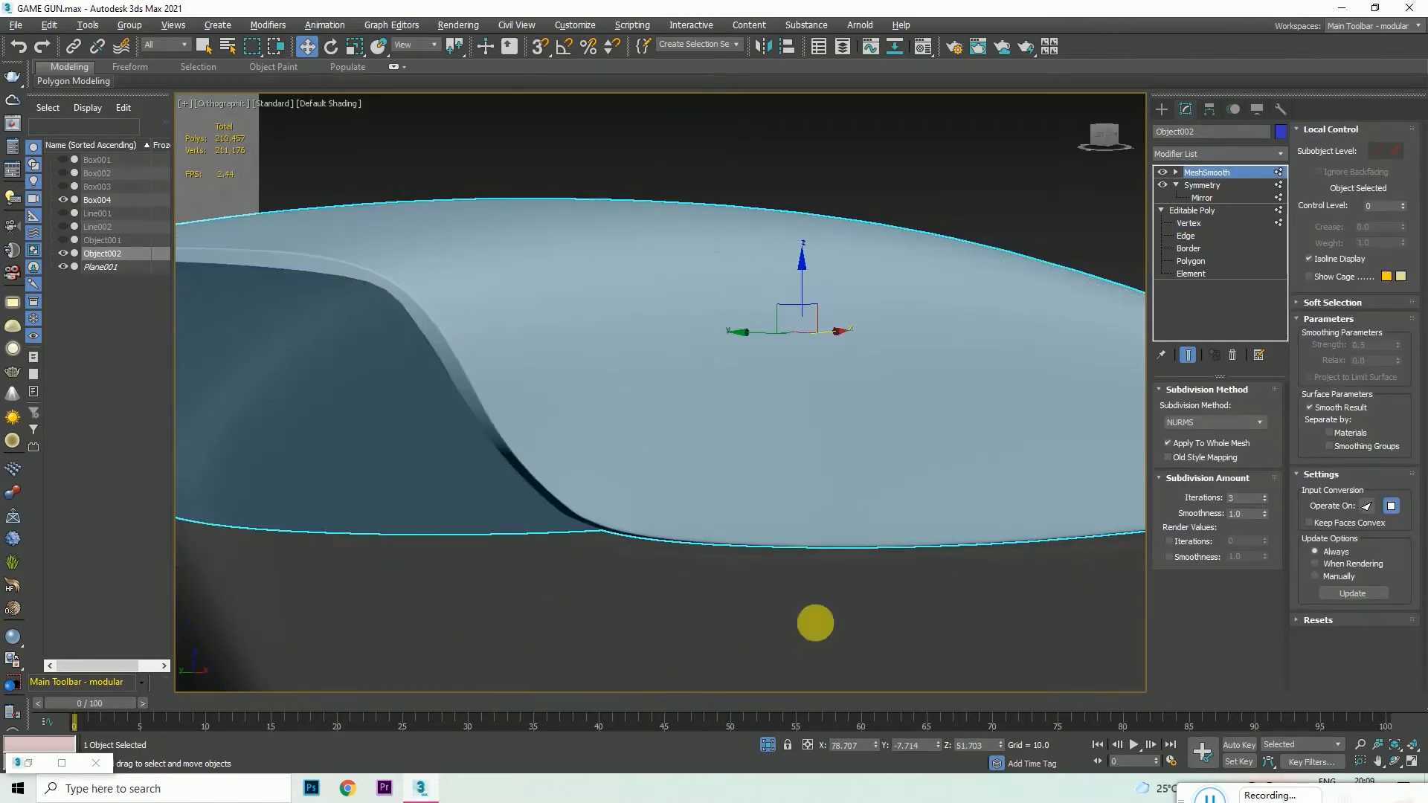
scroll(699, 482, "down", 9)
left_click(812, 476)
scroll(666, 491, "up", 4)
scroll(674, 369, "down", 4)
left_click_drag(1107, 136, 1087, 170)
scroll(928, 445, "up", 7)
scroll(1034, 417, "down", 3)
scroll(967, 506, "up", 4)
scroll(811, 492, "down", 9)
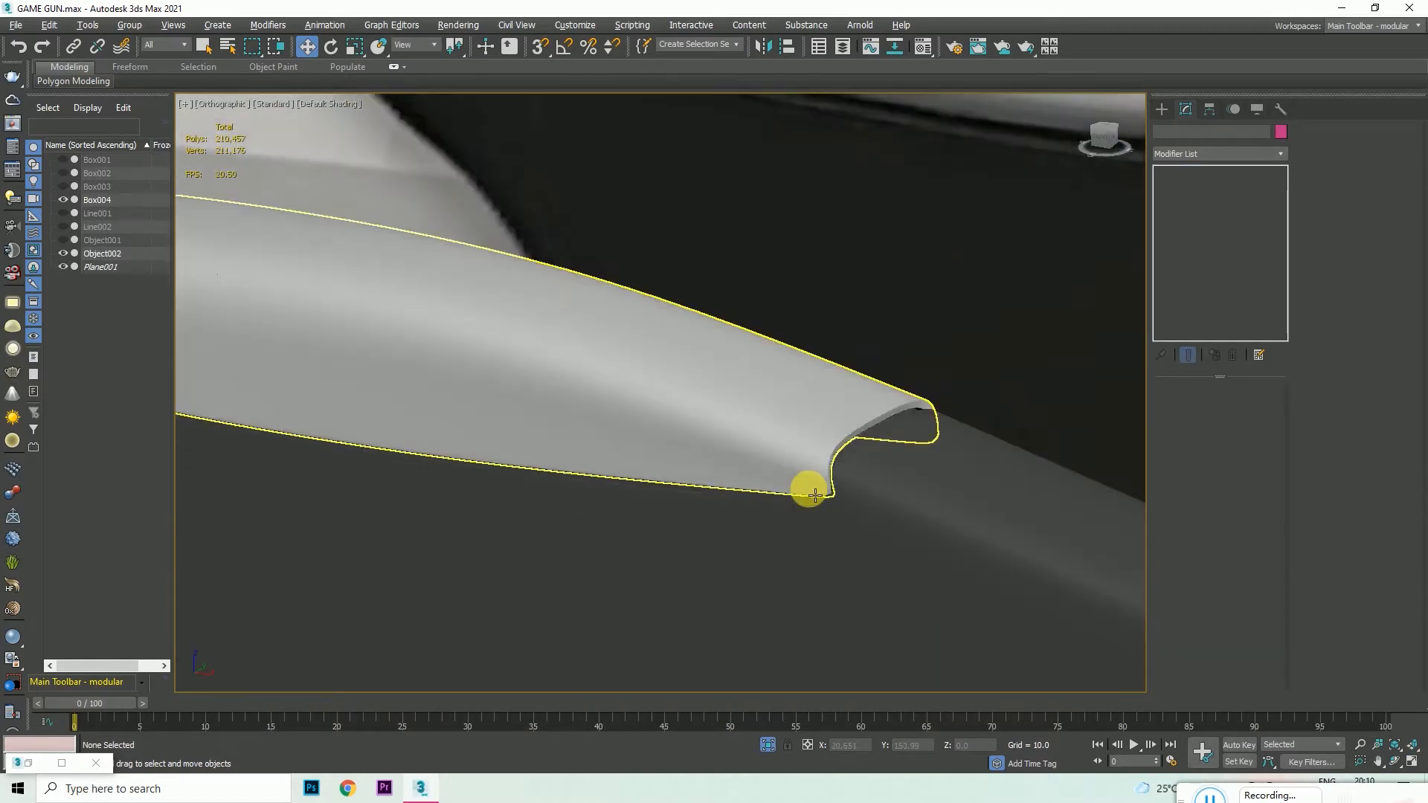
left_click_drag(1100, 139, 1141, 141)
scroll(658, 394, "up", 9)
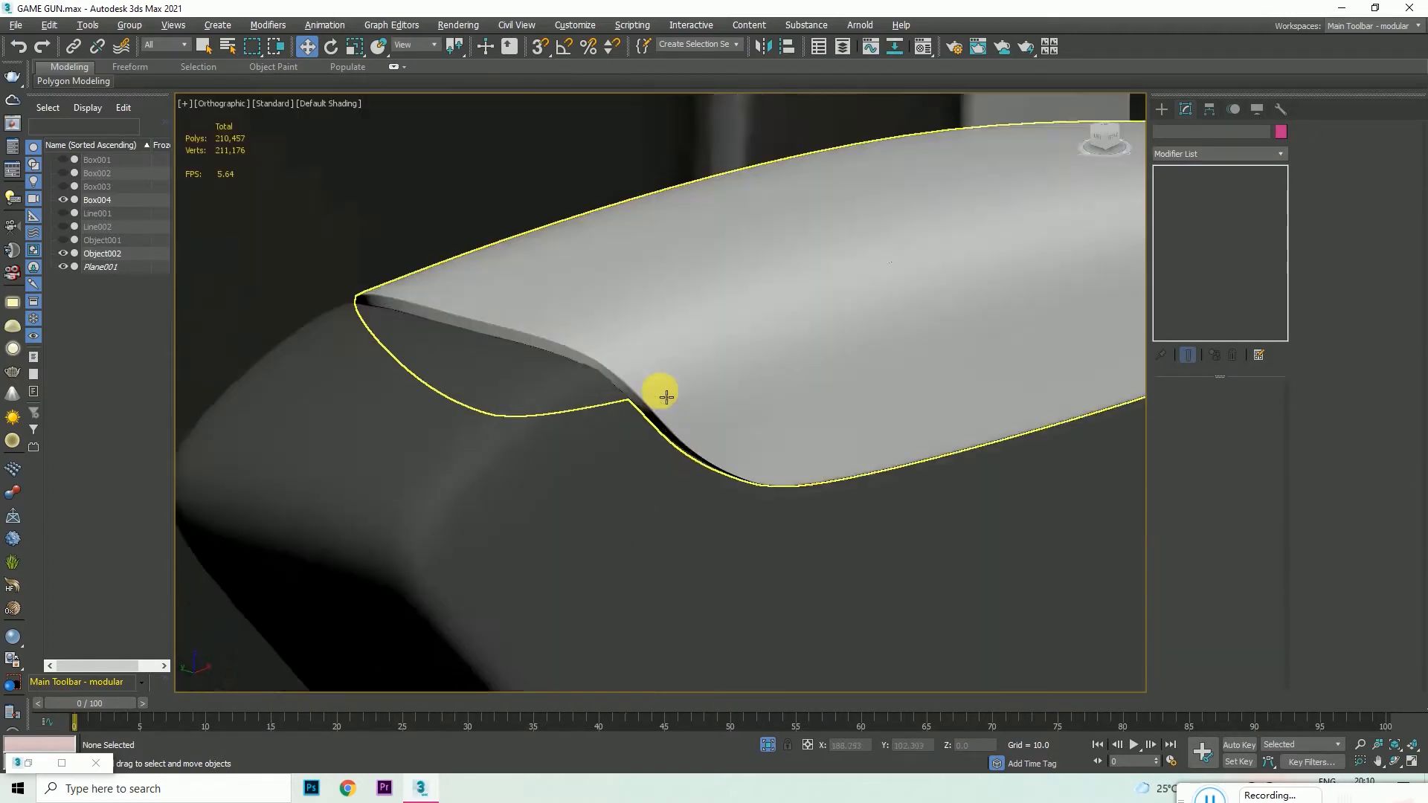
scroll(514, 328, "down", 7)
- In front view, unhide the other gun parts and isolate Box002 together with the reference plane Plane001
left_click(1113, 139)
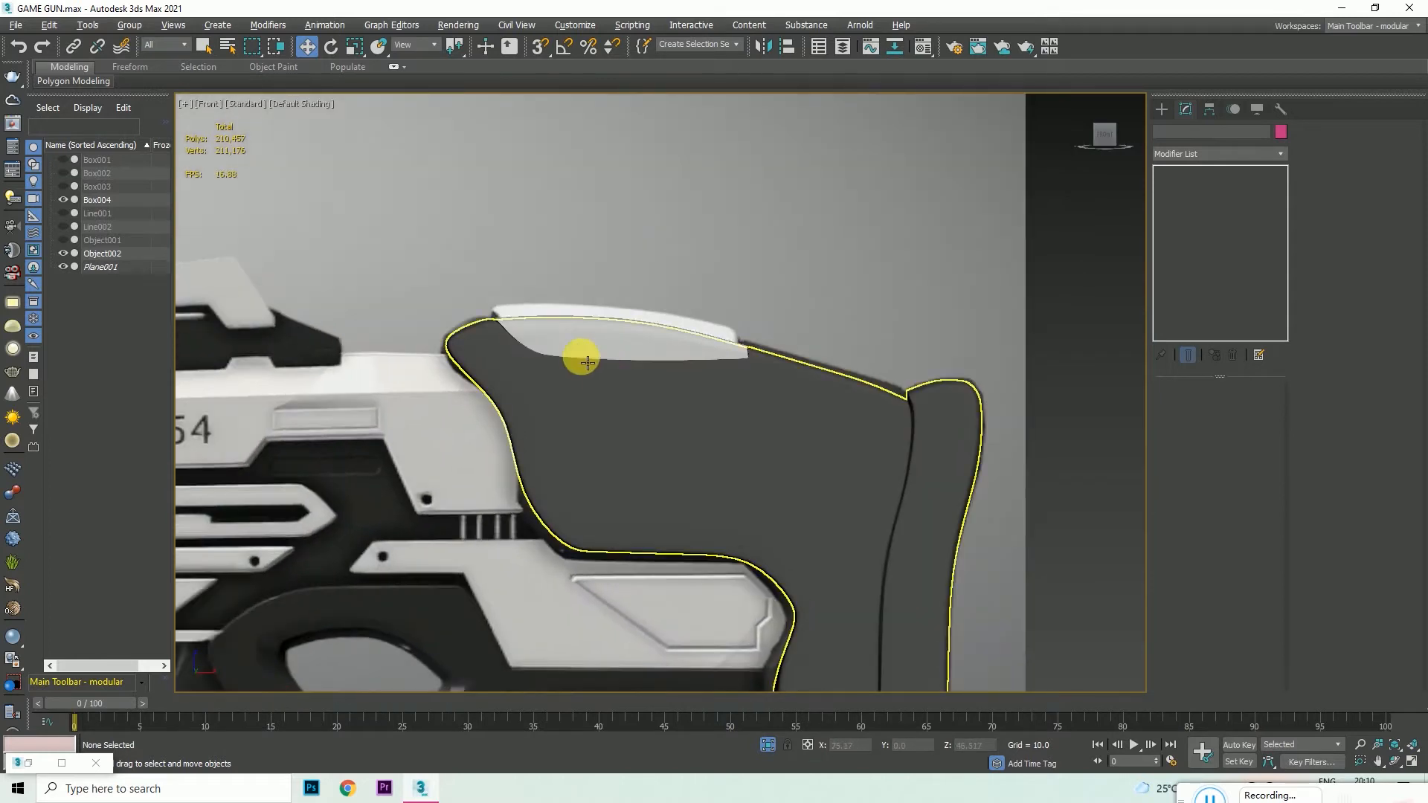
scroll(875, 416, "down", 3)
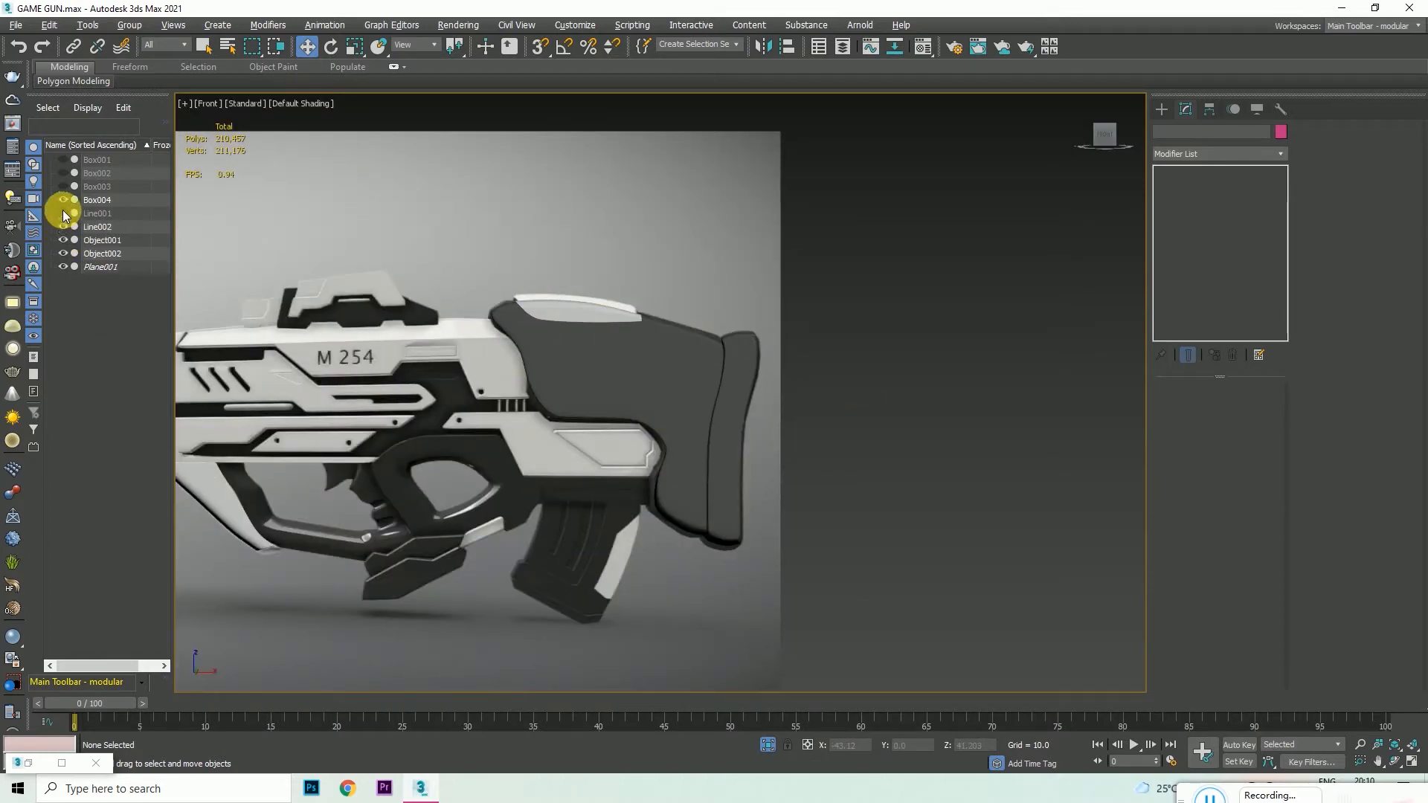
left_click(64, 172)
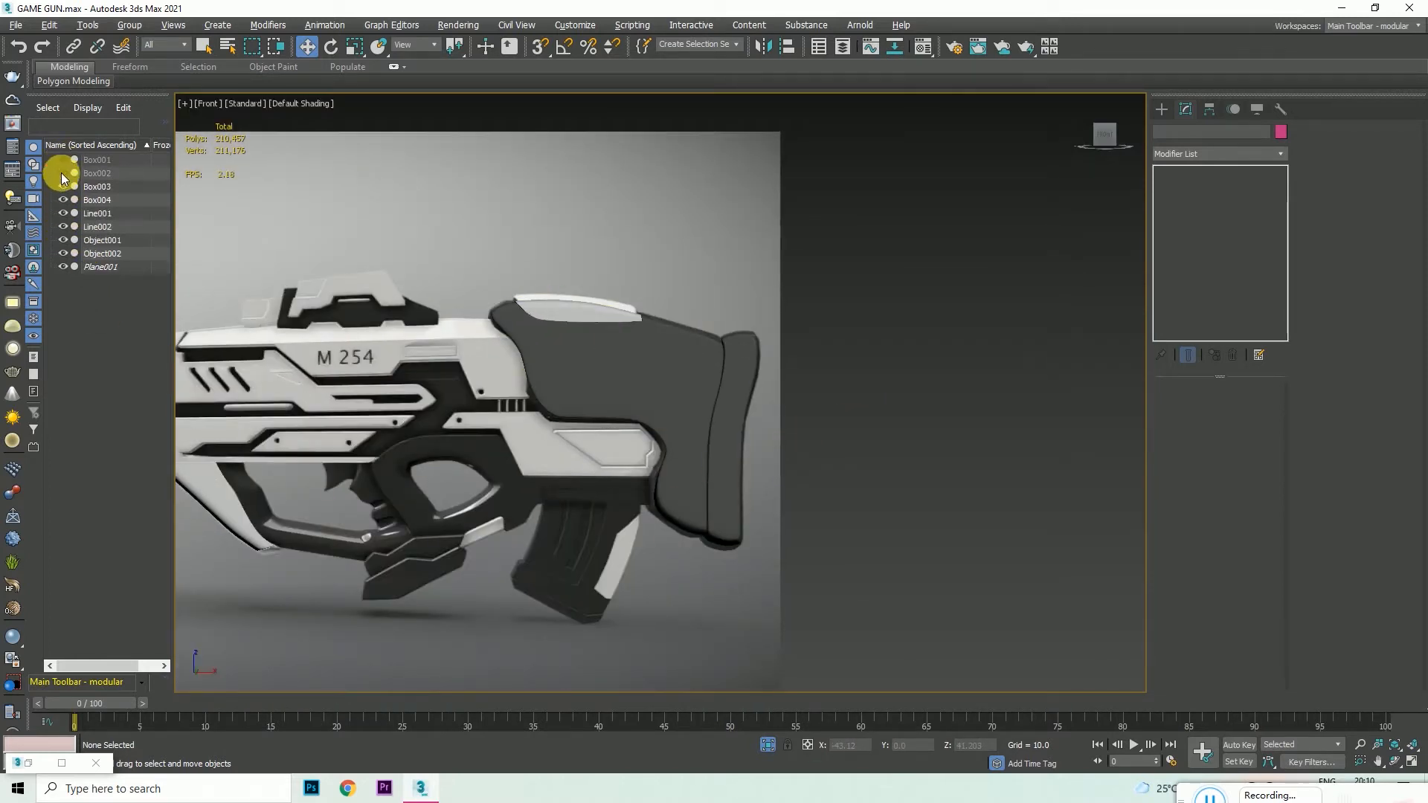
left_click(71, 173)
key("alt+q")
left_click(83, 268)
scroll(921, 515, "up", 10)
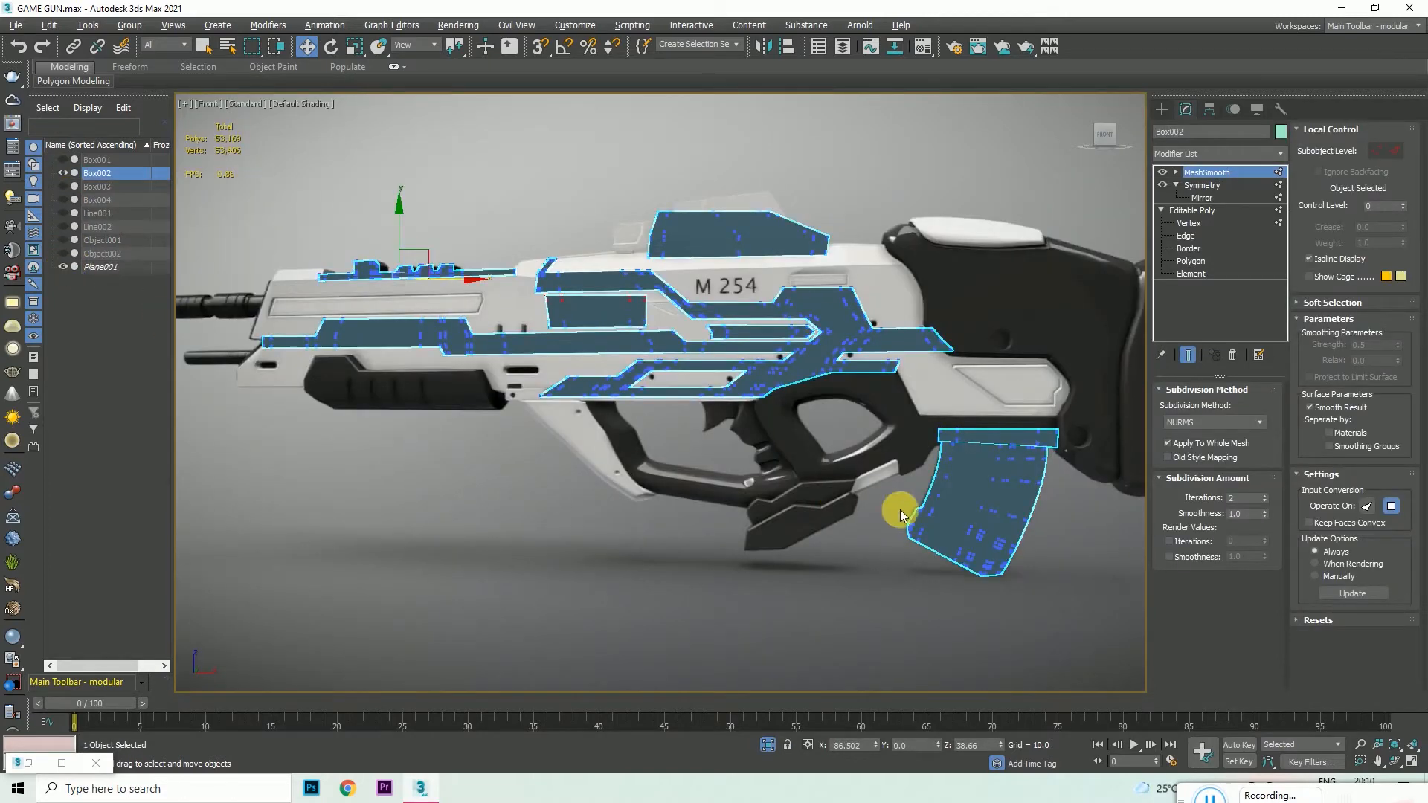
- Display edged faces, deselect Box002 and examine its magazine wireframe from the front and at an angle
key("F4")
scroll(921, 514, "down", 6)
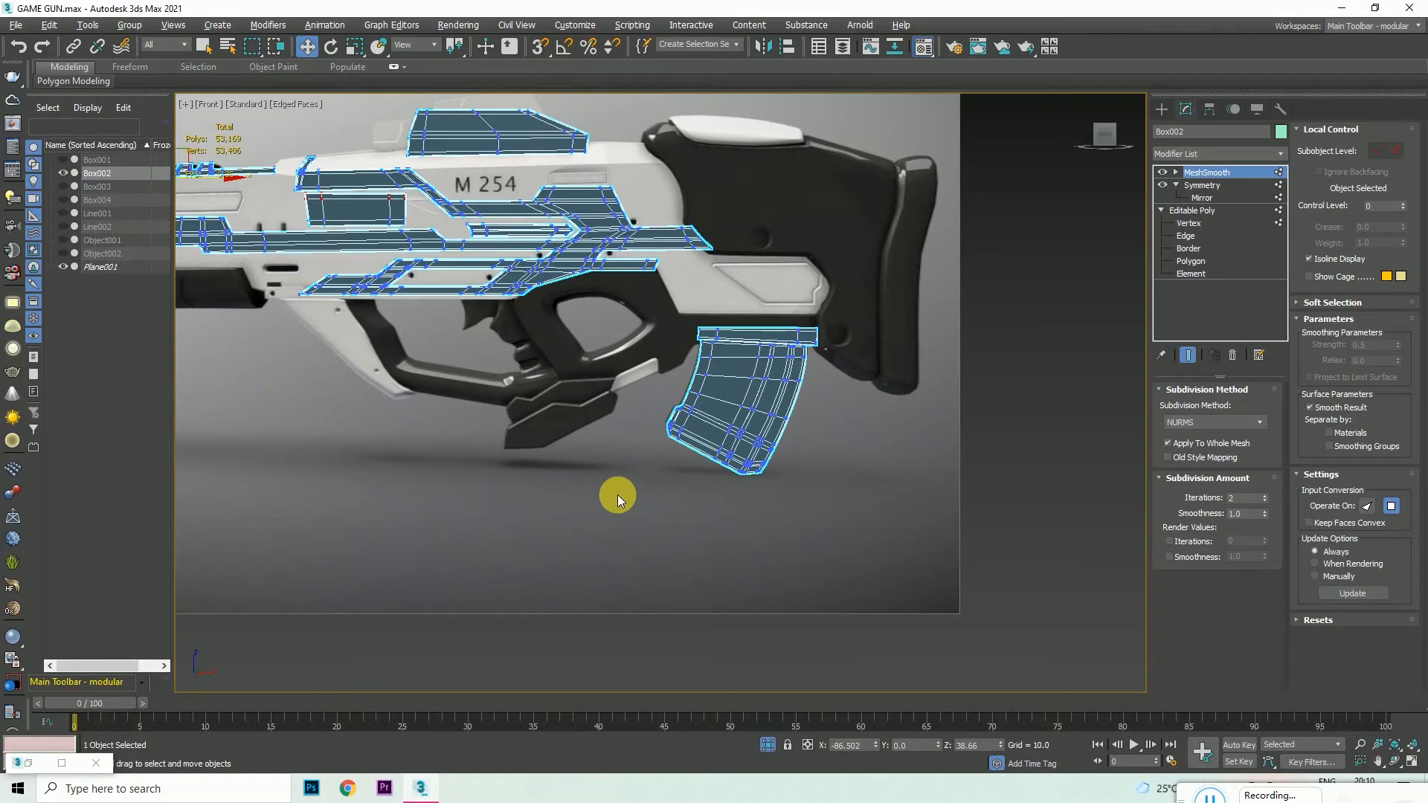
key("m")
key("m")
left_click(943, 430)
scroll(721, 368, "up", 6)
left_click_drag(1109, 140, 1123, 128)
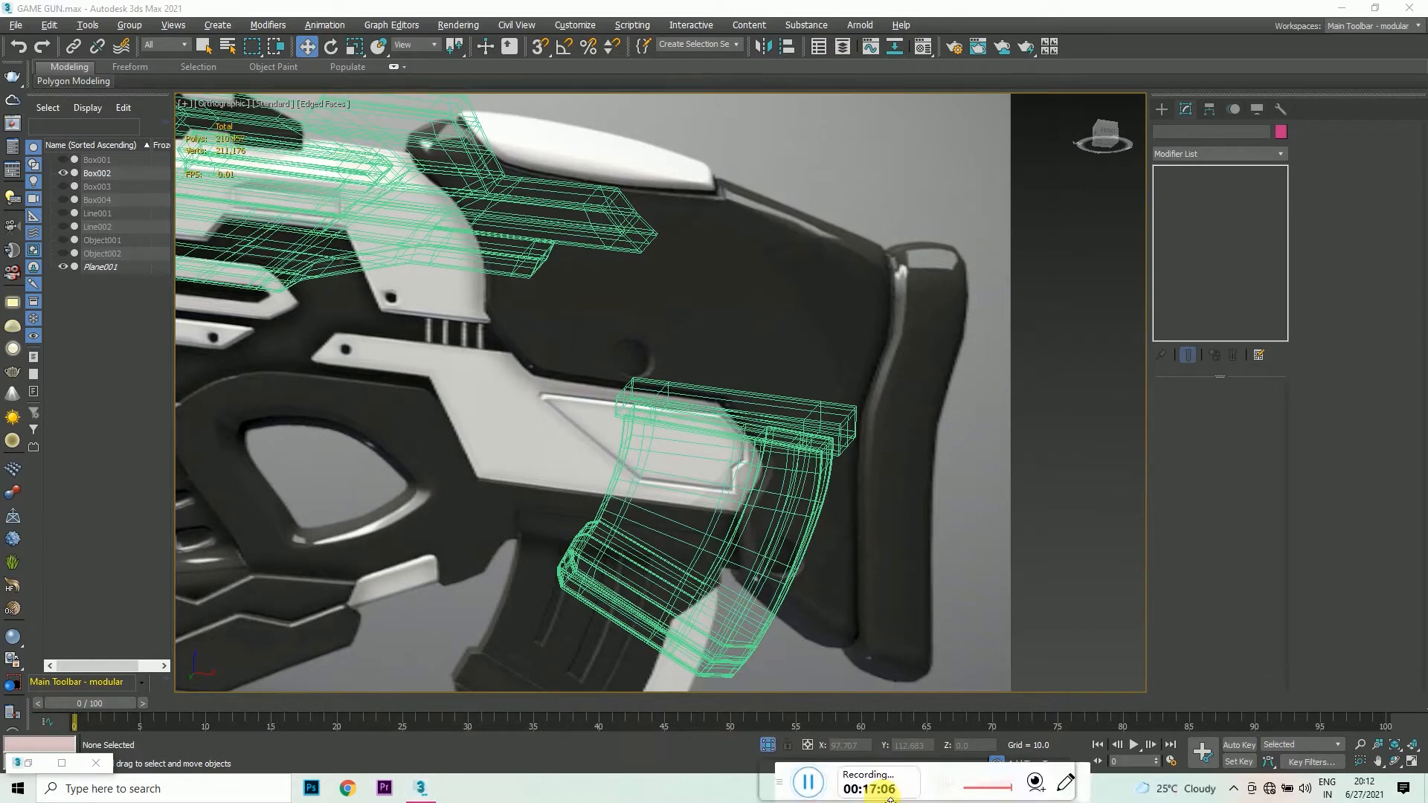
- Select Box002 in front view and examine how its magazine and collar match the reference image and meet each other
key("f")
scroll(725, 484, "up", 4)
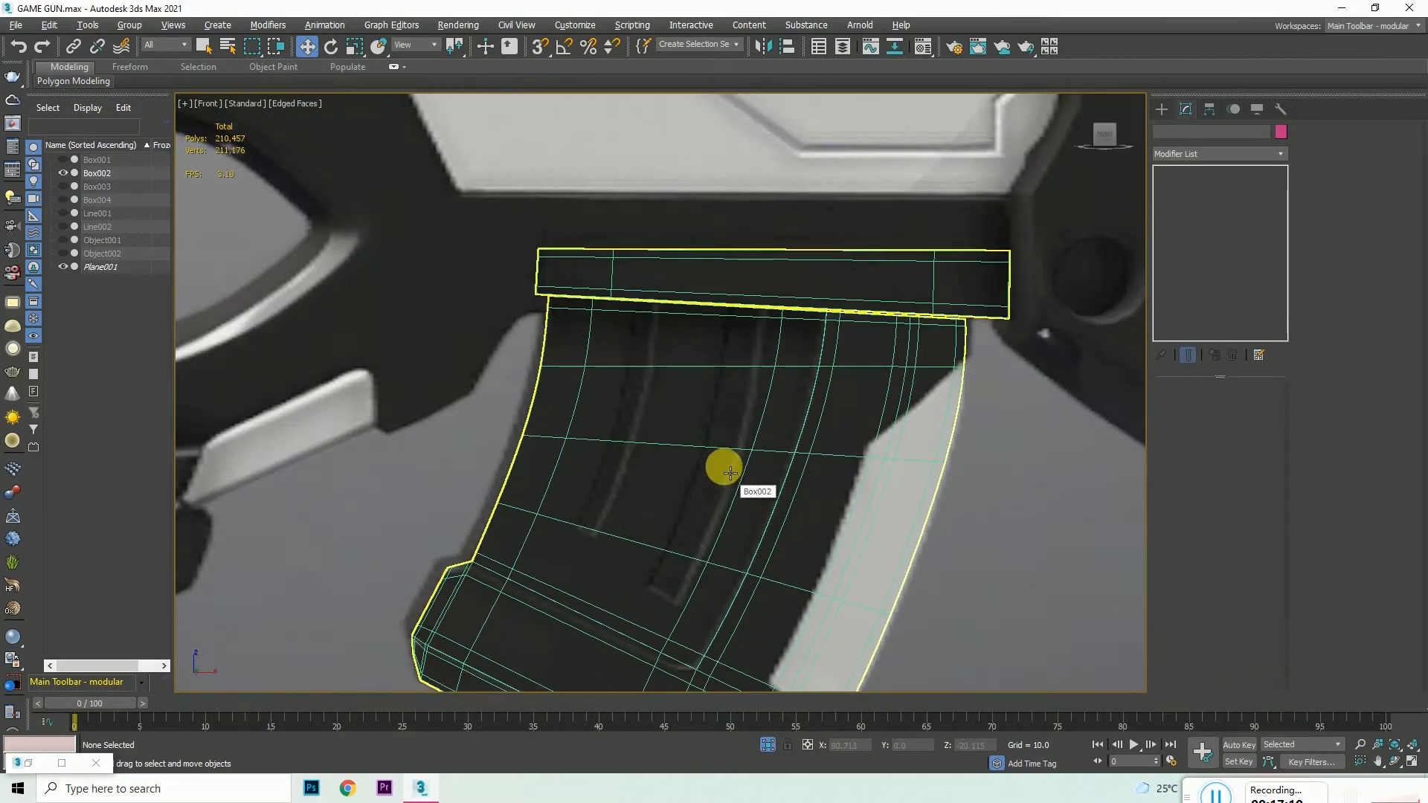
scroll(726, 469, "down", 2)
left_click(728, 461)
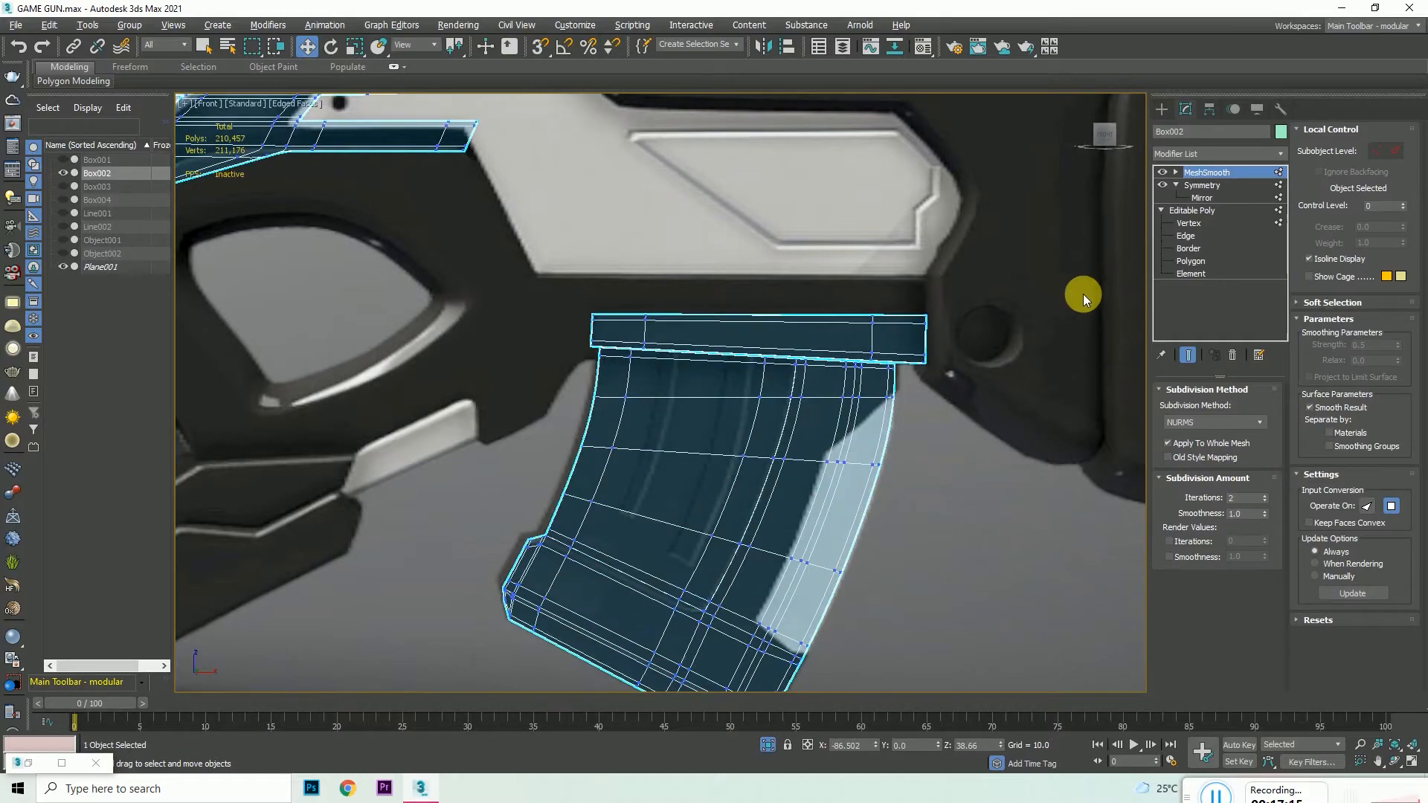
left_click_drag(1108, 136, 1014, 290)
scroll(895, 401, "up", 5)
scroll(898, 374, "down", 2)
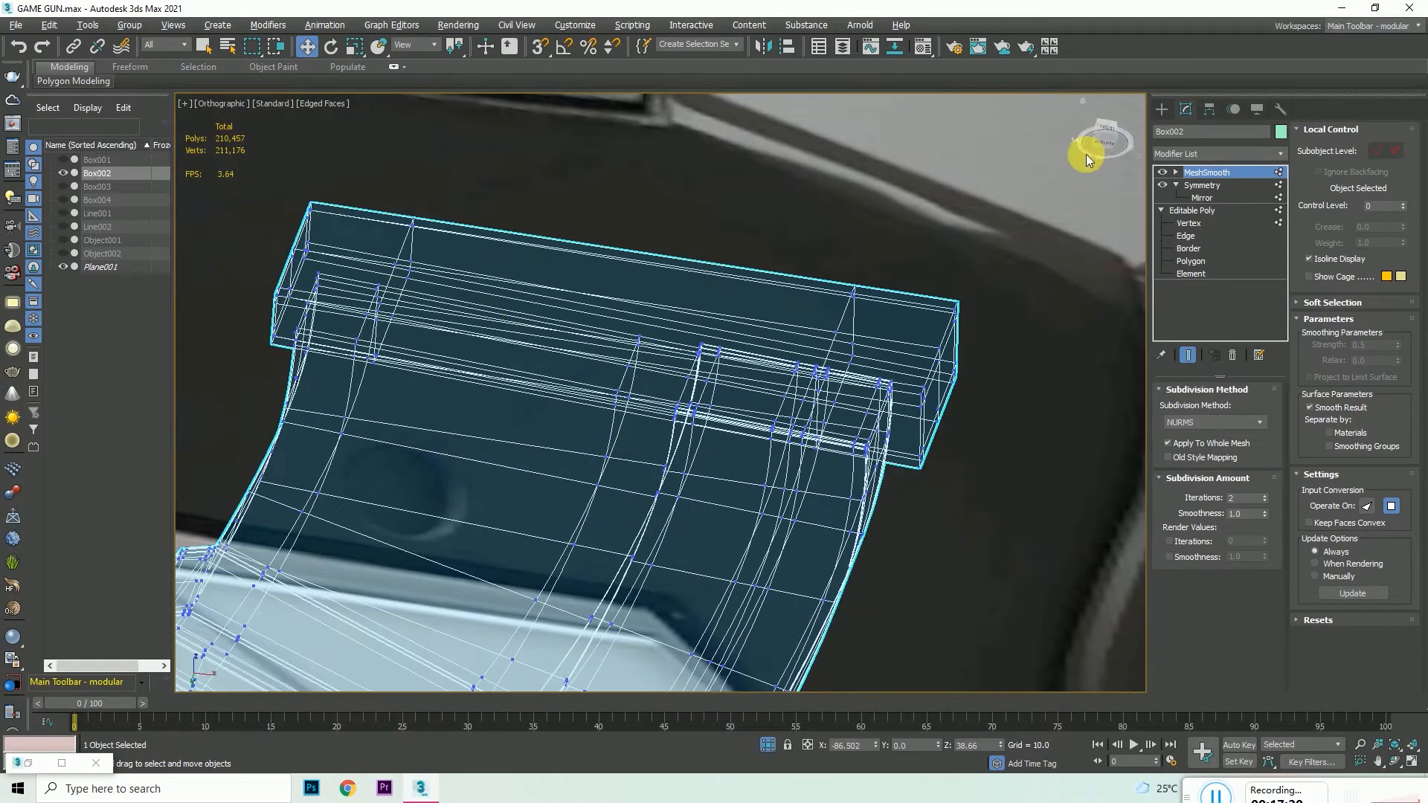
left_click_drag(1103, 139, 1138, 108)
scroll(1027, 191, "down", 8)
- At Polygon level, clear the magazine selection and try to delete the small polygons at its rear top corner
left_click(1191, 261)
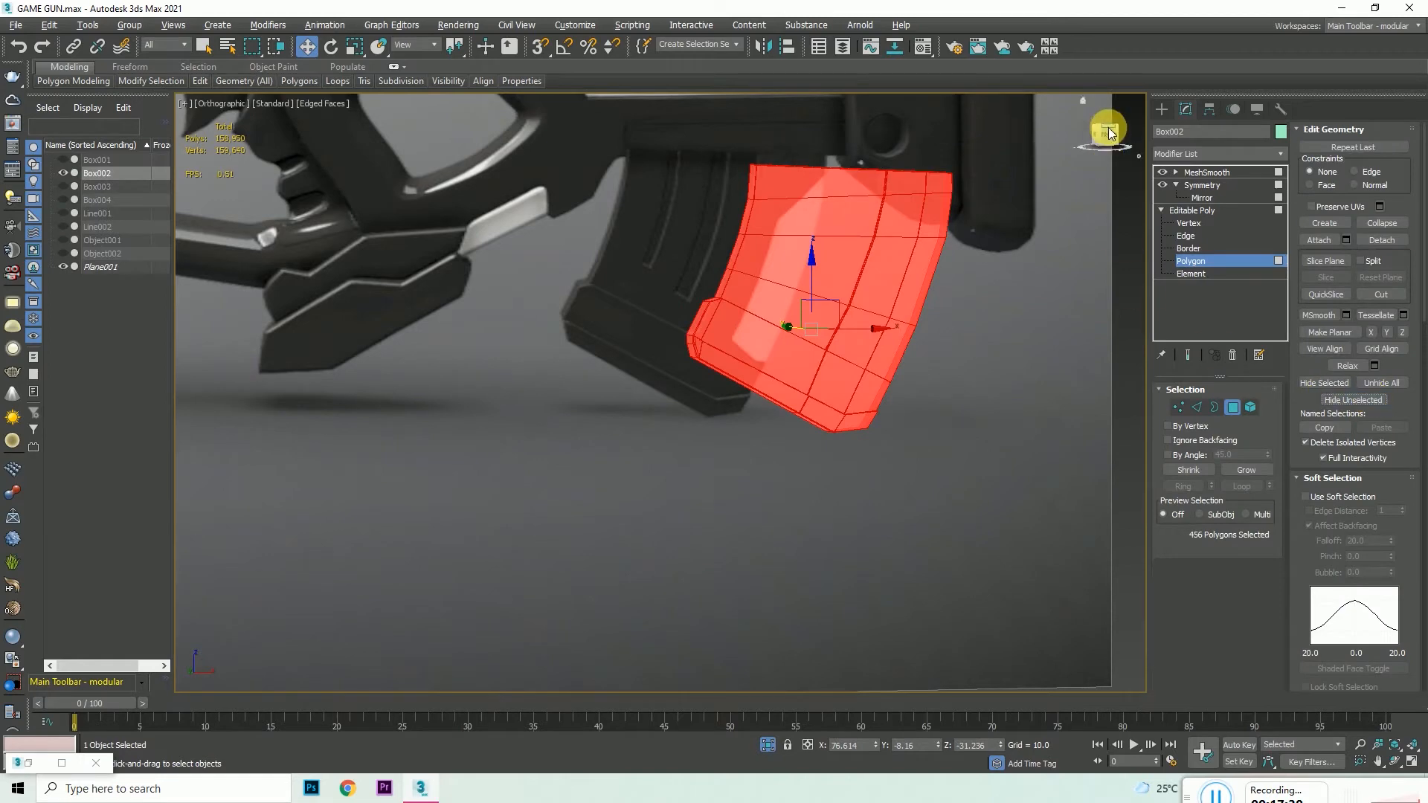
left_click_drag(1108, 134, 1136, 165)
scroll(962, 338, "down", 3)
scroll(920, 148, "up", 10)
scroll(632, 245, "down", 8)
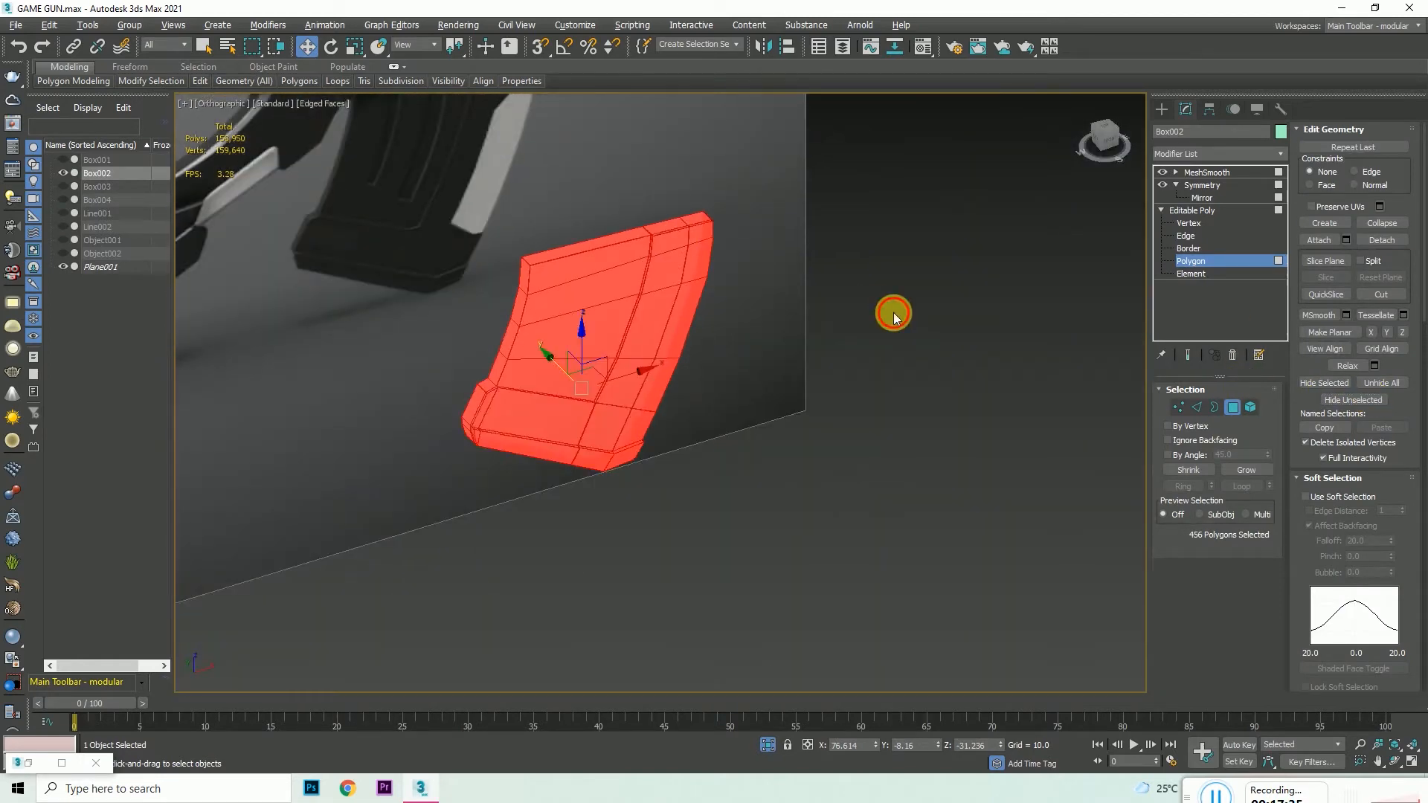
left_click(893, 317)
scroll(618, 242, "up", 7)
left_click(695, 217)
key("Delete")
scroll(821, 187, "up", 6)
left_click(815, 186)
key("Delete")
scroll(699, 245, "down", 5)
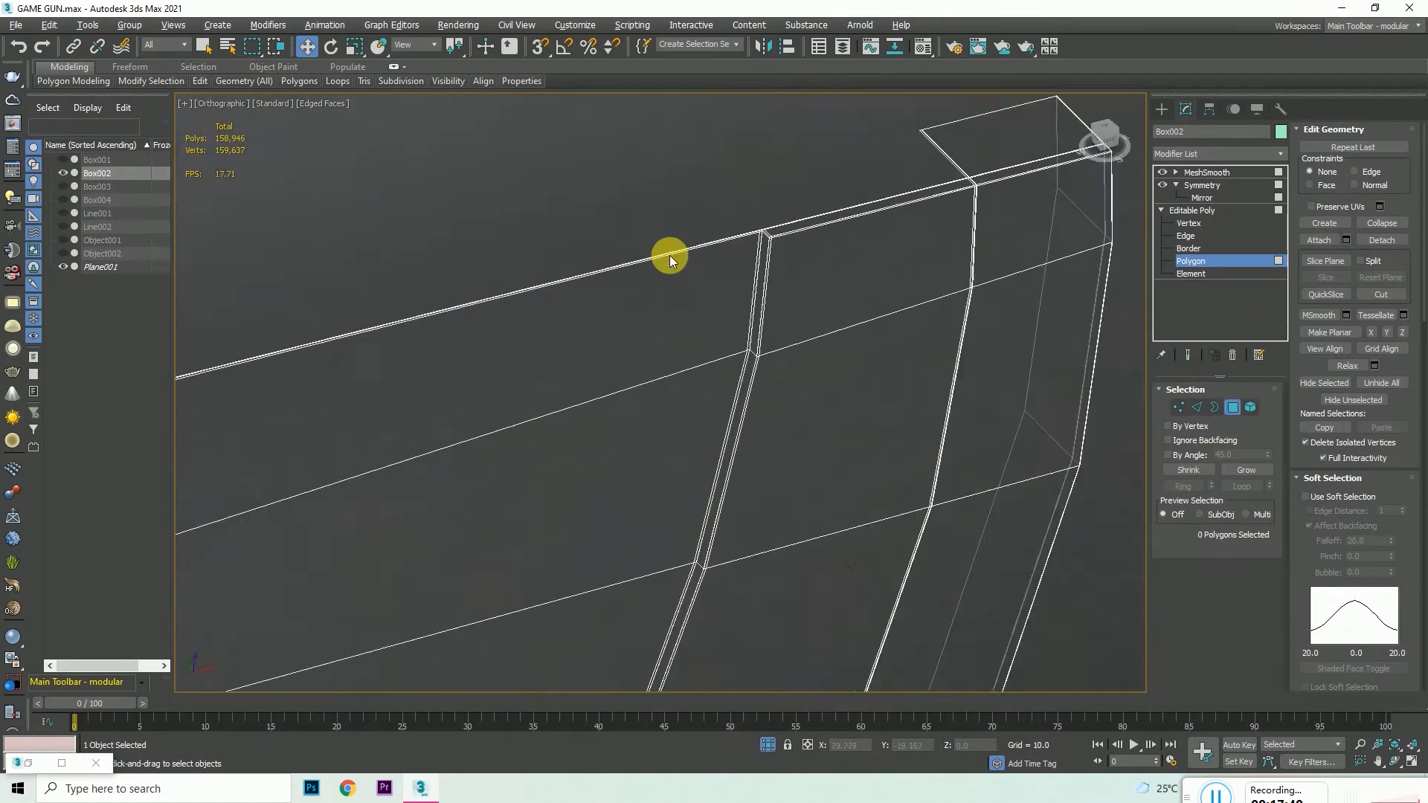
- Try to delete the remaining narrow polygons along the magazine's top edge
scroll(880, 174, "up", 4)
left_click(881, 175)
scroll(868, 191, "up", 3)
left_click(867, 192)
key("Delete")
scroll(781, 229, "down", 5)
scroll(1073, 195, "up", 8)
left_click(1030, 198)
key("Delete")
scroll(1064, 191, "down", 8)
scroll(1065, 191, "down", 6)
scroll(684, 277, "up", 10)
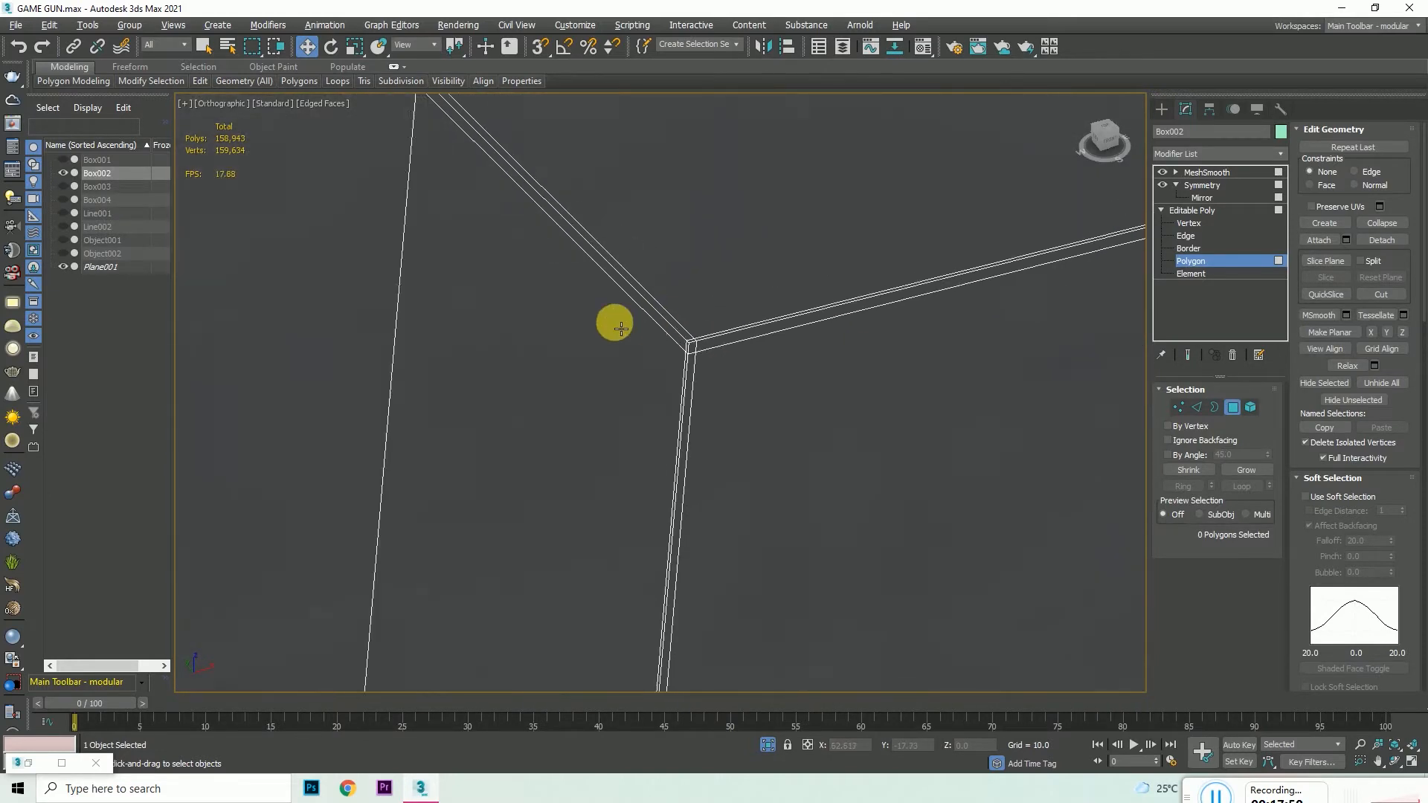
- Try to delete the sliver polygons at the magazine's front top corner
scroll(615, 322, "down", 9)
scroll(596, 332, "down", 4)
scroll(653, 325, "up", 5)
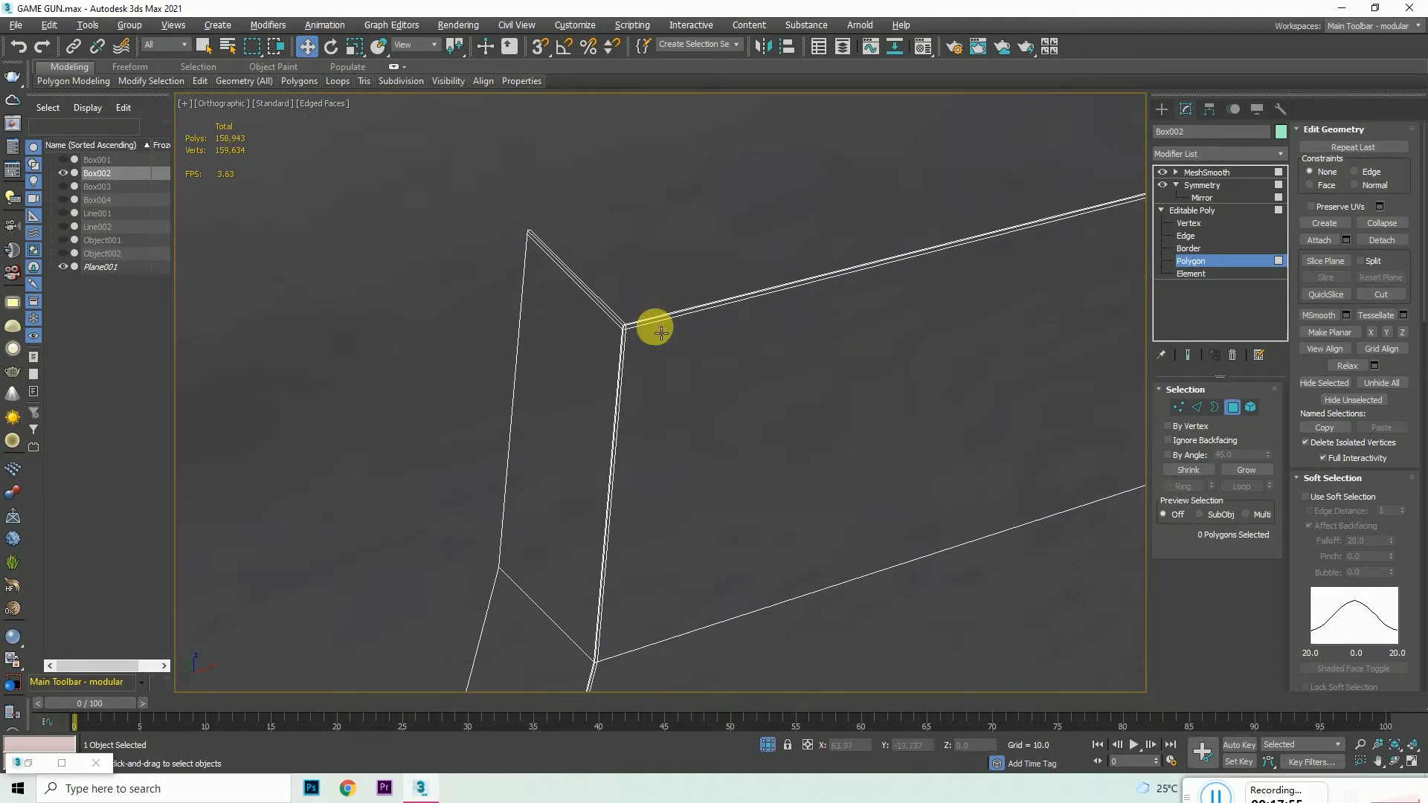
scroll(726, 487, "up", 3)
middle_click_drag(689, 457, 542, 418, "alt")
left_click(643, 408)
middle_click_drag(643, 409, 327, 472, "alt")
key("Delete")
scroll(324, 473, "down", 4)
scroll(601, 432, "up", 9)
left_click(629, 442)
key("Delete")
scroll(506, 498, "down", 4)
middle_click_drag(485, 503, 892, 372, "alt")
scroll(775, 349, "up", 3)
scroll(794, 329, "down", 8)
scroll(769, 345, "down", 2)
mouse_move(768, 345)
middle_mouse_down("alt")
mouse_move(953, 360)
mouse_move(758, 399)
mouse_move(682, 258)
mouse_move(426, 390)
middle_mouse_up("alt")
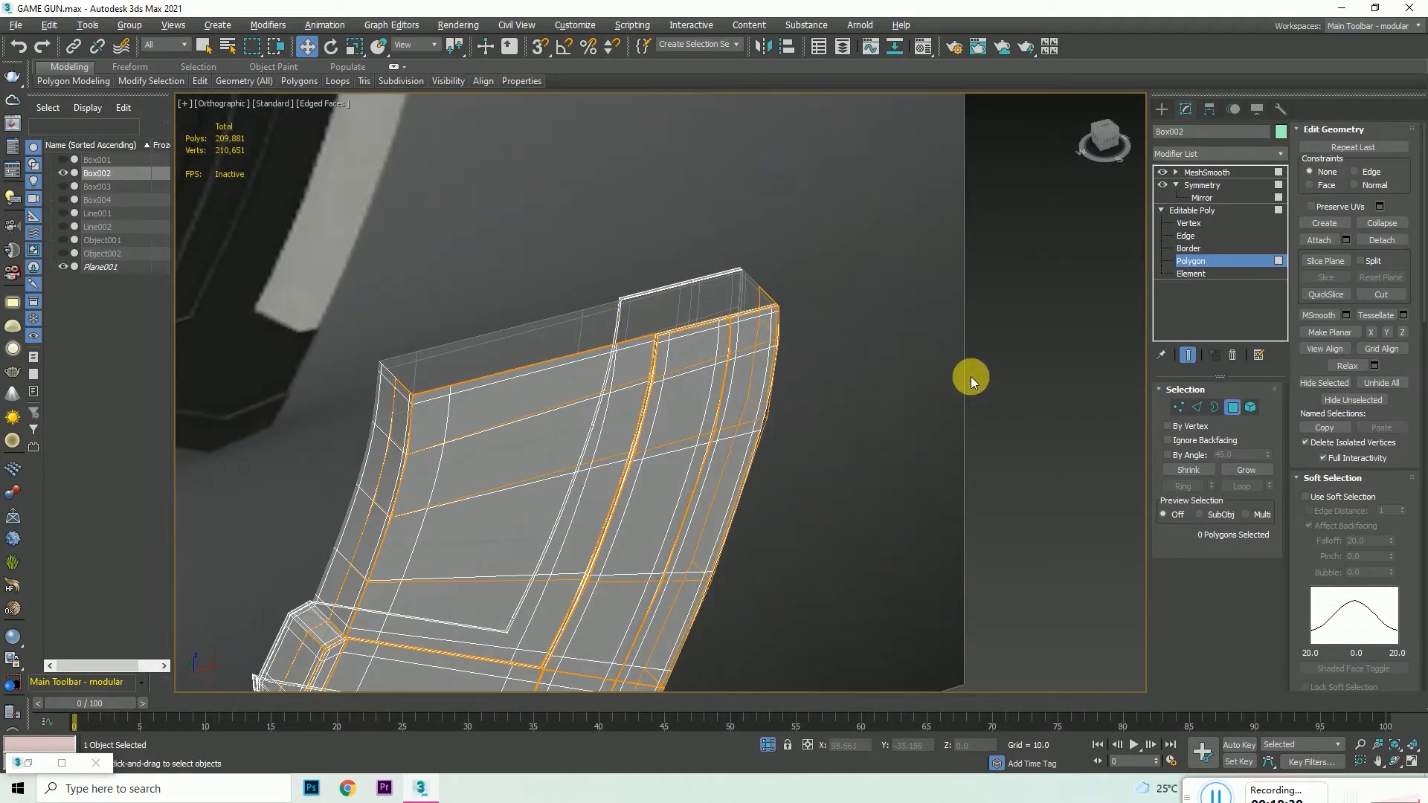
- Undo the polygon deletions made on the magazine
key("ctrl+z")
key("ctrl+z")
key("ctrl+z")
key("ctrl+z")
key("ctrl+z")
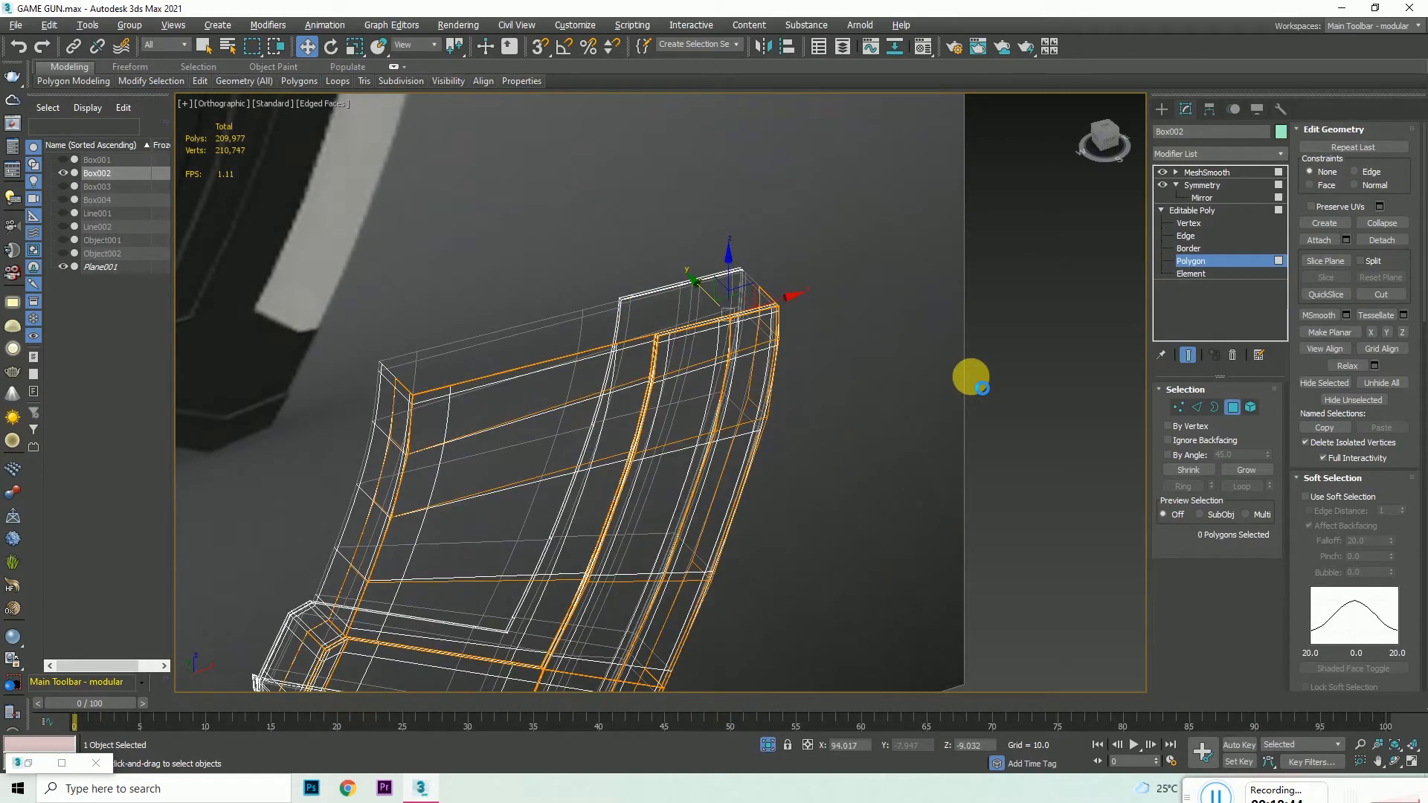
key("ctrl+z")
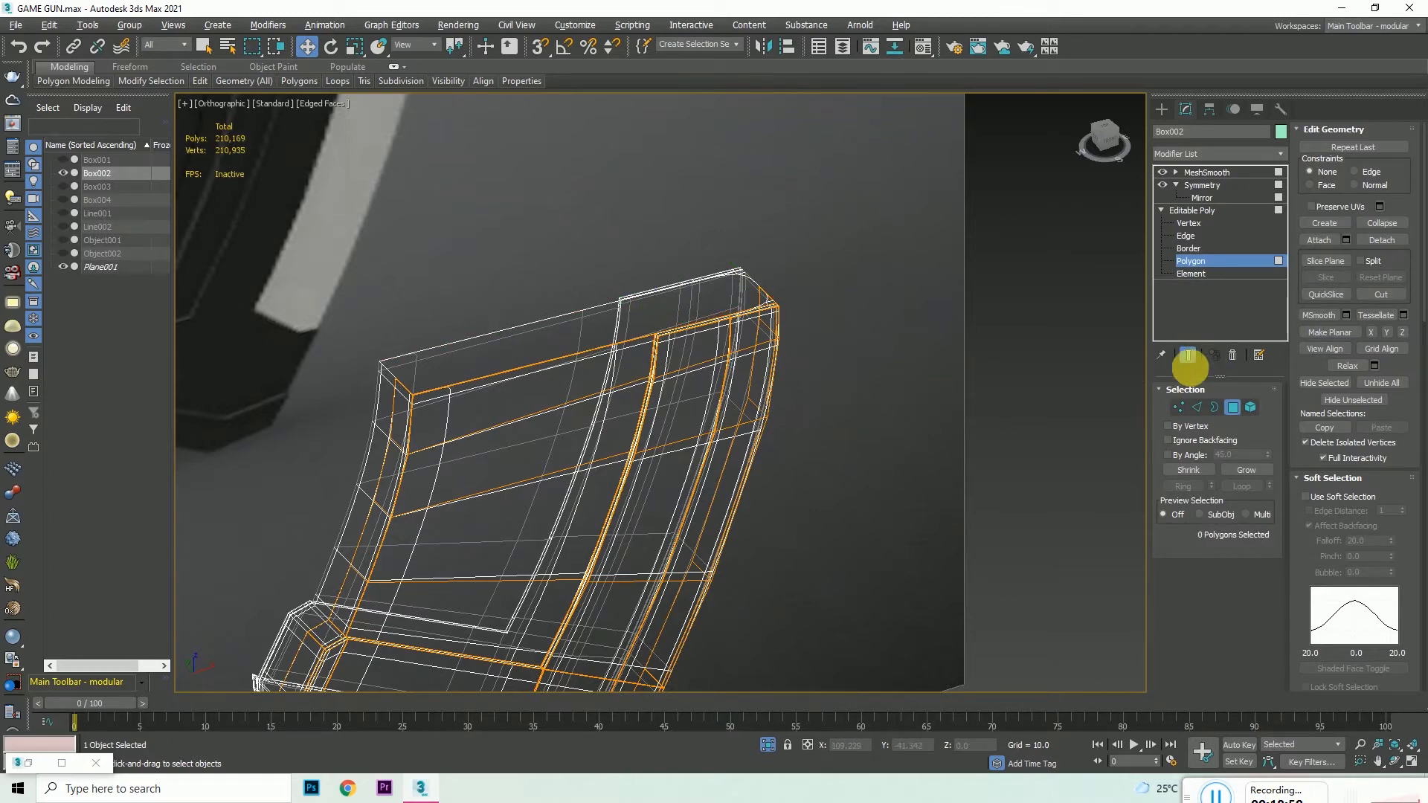
- Examine the magazine's cage and smoothed mesh up close at Vertex level, and return to the front view
left_click(1188, 356)
scroll(807, 354, "up", 5)
scroll(811, 352, "up", 5)
scroll(963, 298, "down", 10)
scroll(238, 488, "up", 10)
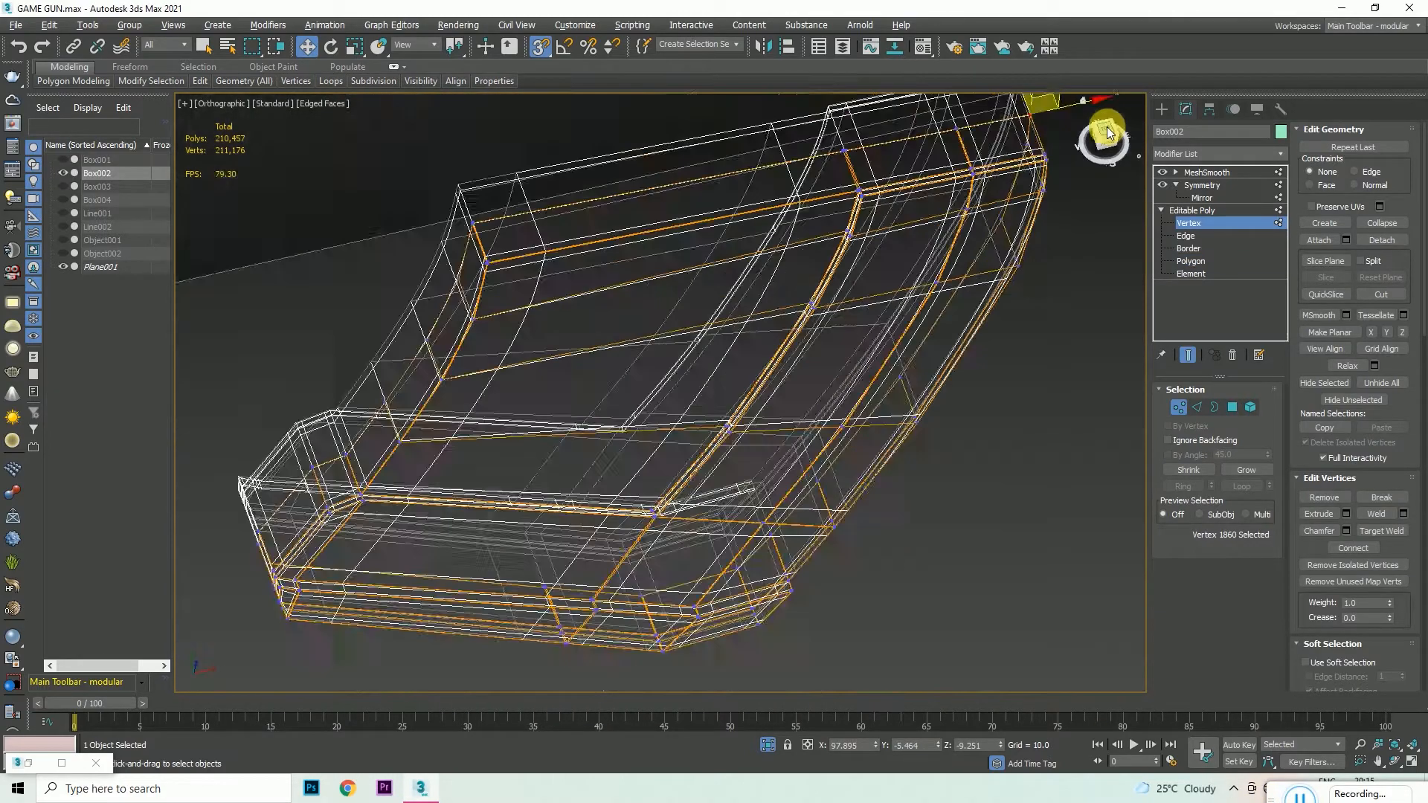
left_click(1107, 133)
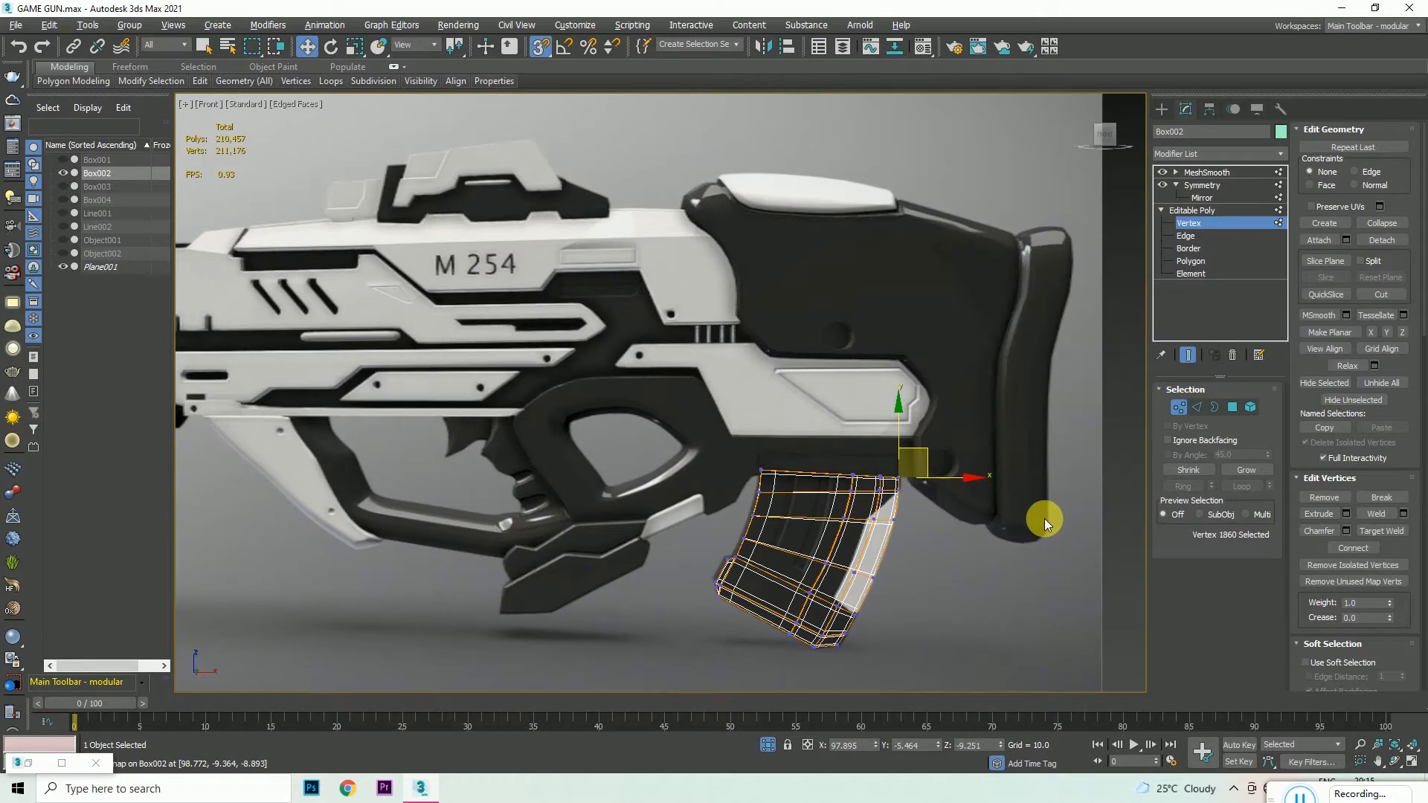
scroll(863, 529, "up", 5)
scroll(823, 291, "down", 5)
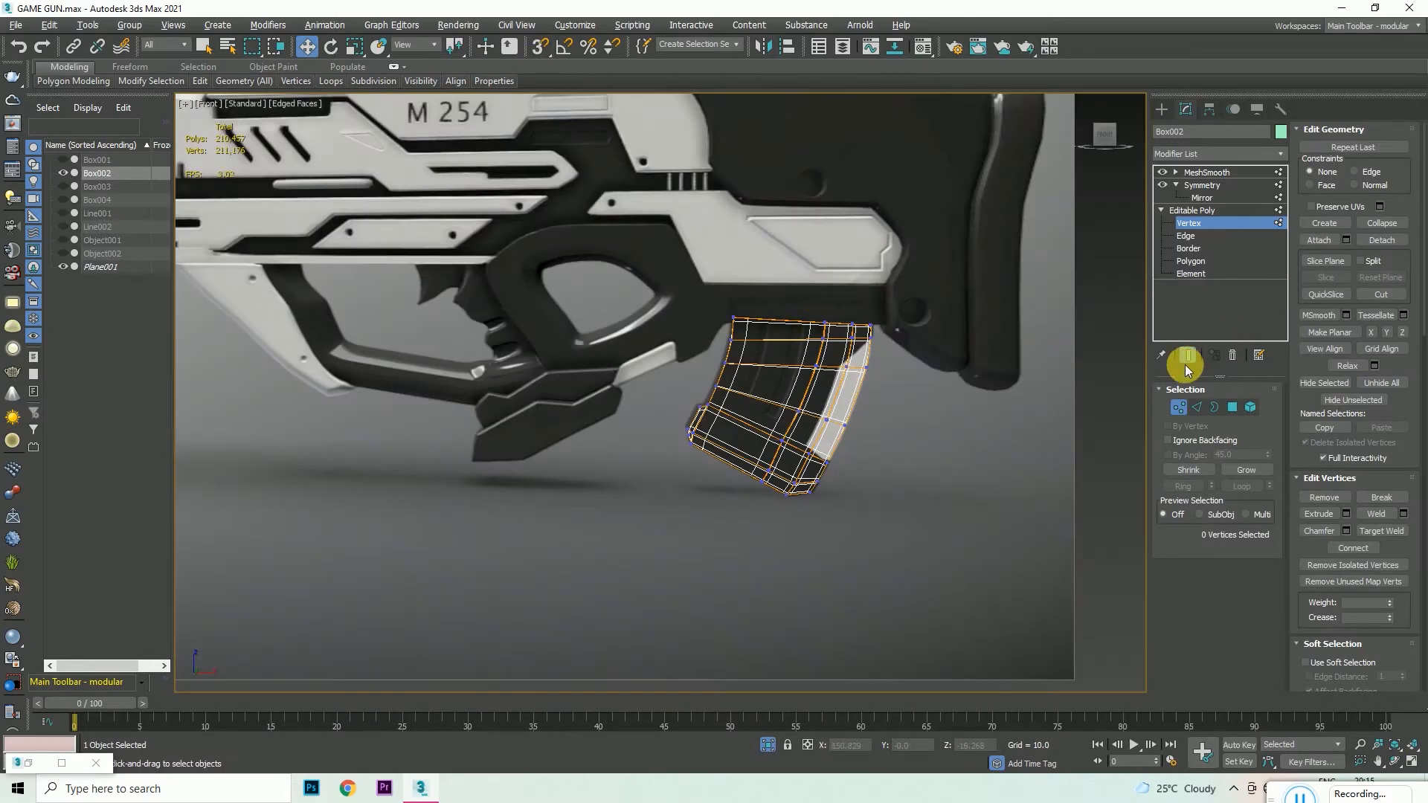
- With the end result hidden, use Cut to trace the magazine's two curved grooves from the reference into its side face
left_click(1188, 355)
scroll(784, 396, "up", 5)
right_click(889, 387)
left_click(872, 250)
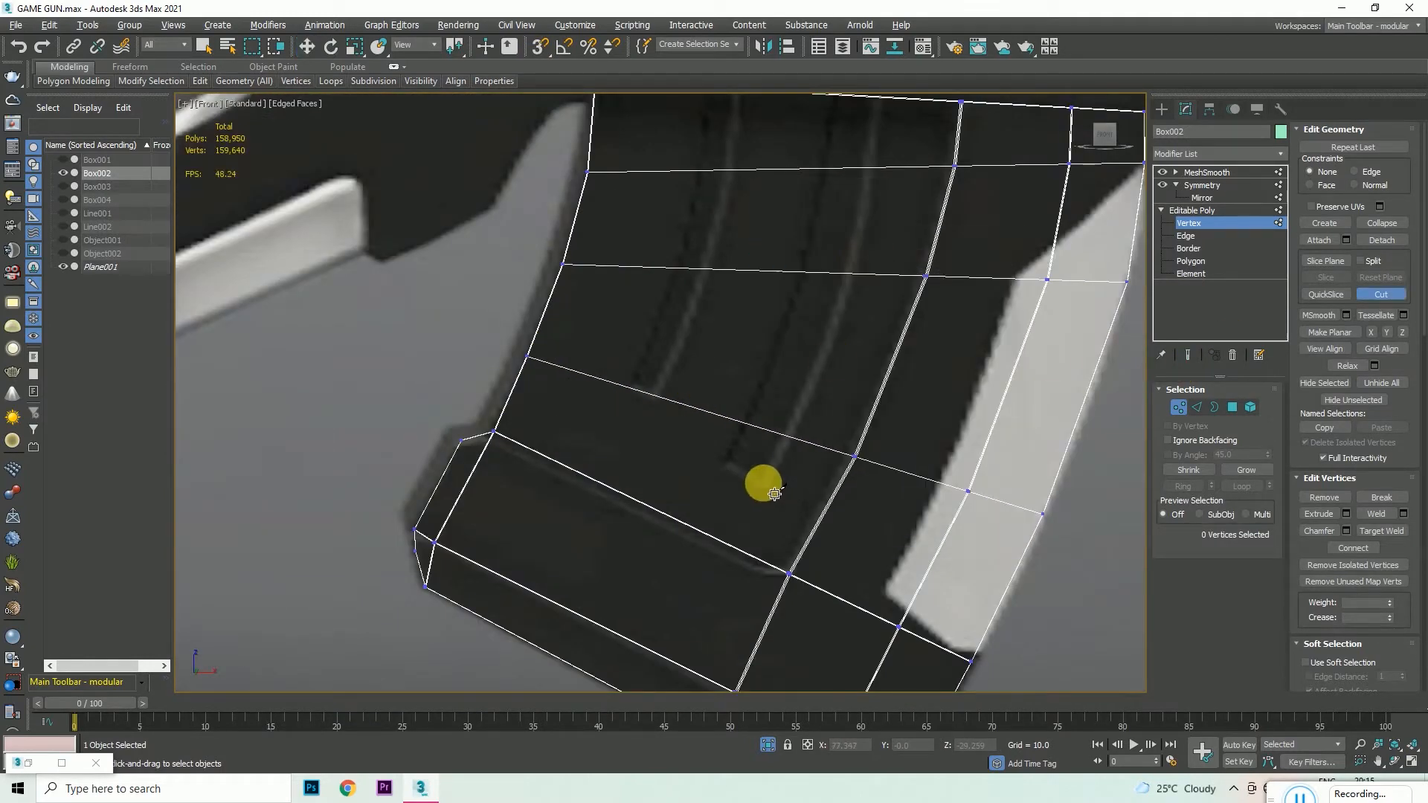
left_click(727, 464)
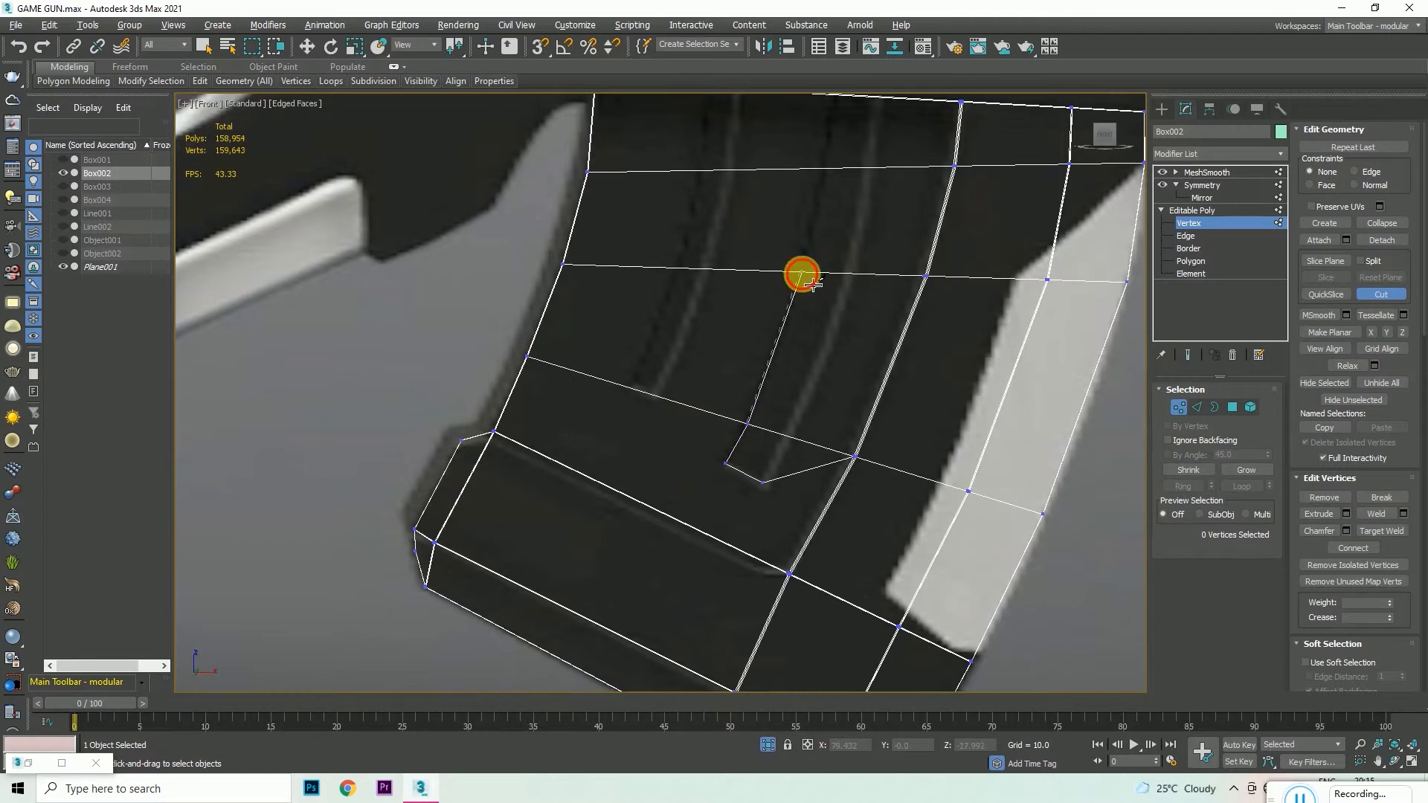
left_click(802, 274)
scroll(777, 406, "down", 3)
scroll(807, 253, "up", 3)
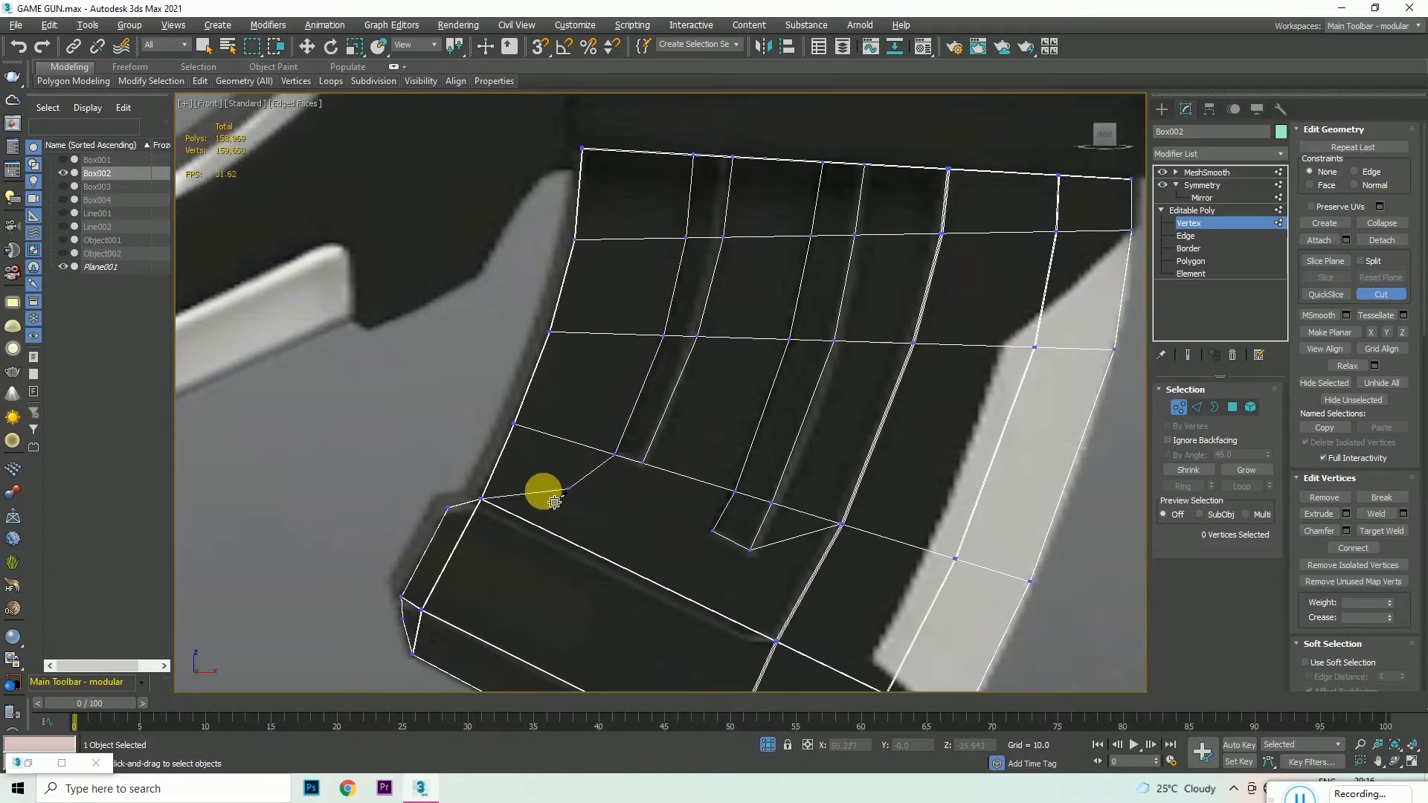
- Cut from the shorter groove's lower corner to the base's front corner, and from the longer groove's rear corner to the base's rear edge intersection
scroll(554, 502, "up", 8)
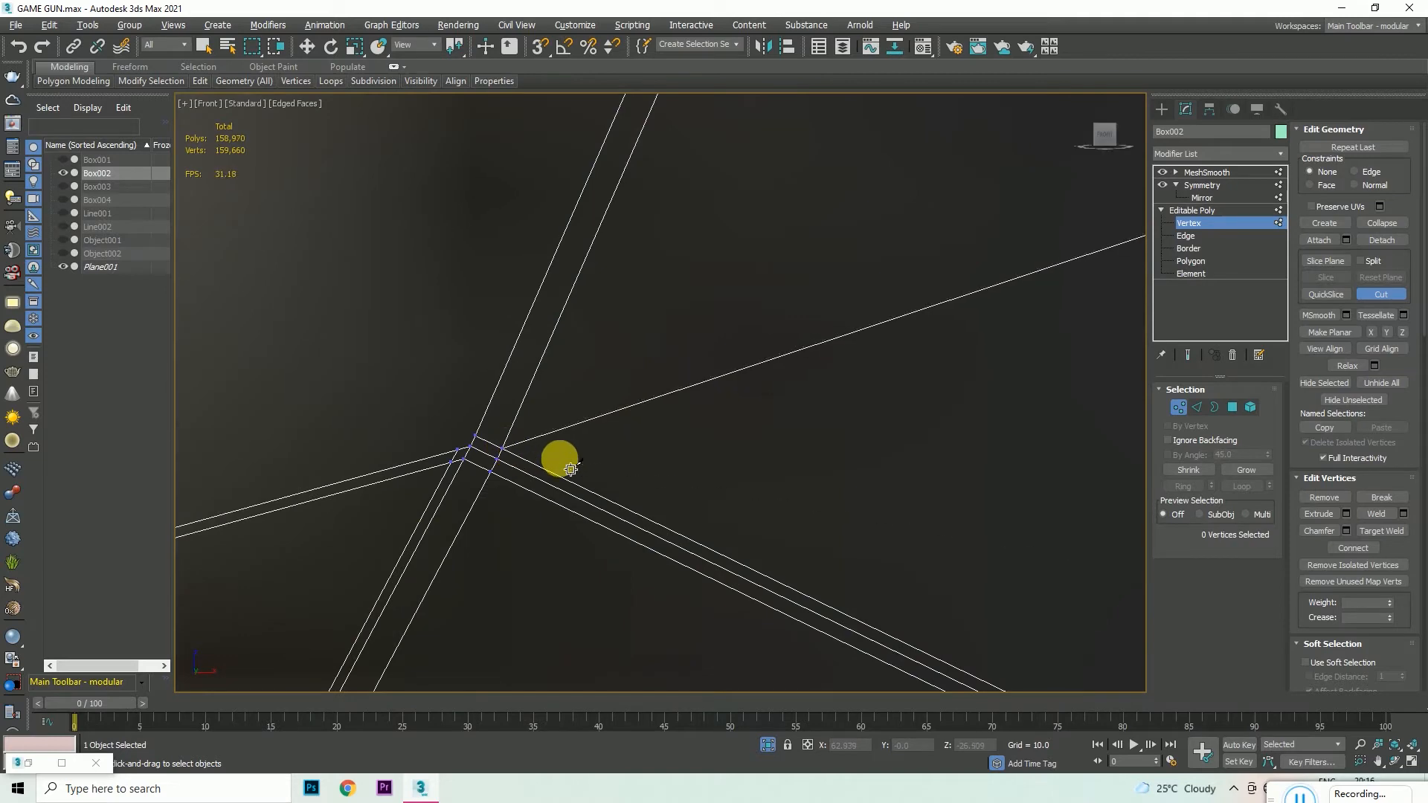
scroll(490, 525, "down", 8)
scroll(648, 534, "up", 10)
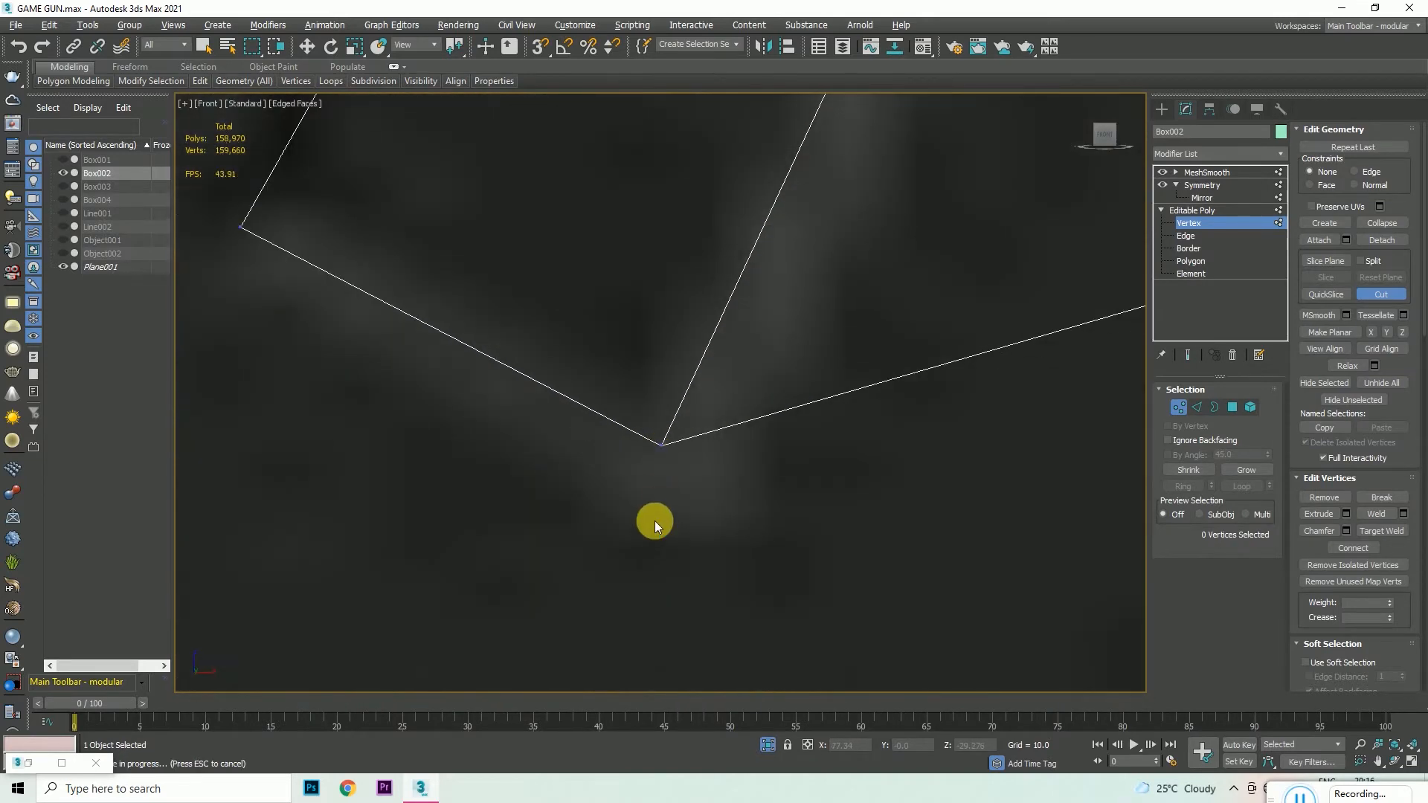
left_click(661, 447)
scroll(657, 505, "down", 7)
scroll(724, 654, "up", 10)
left_click(736, 446)
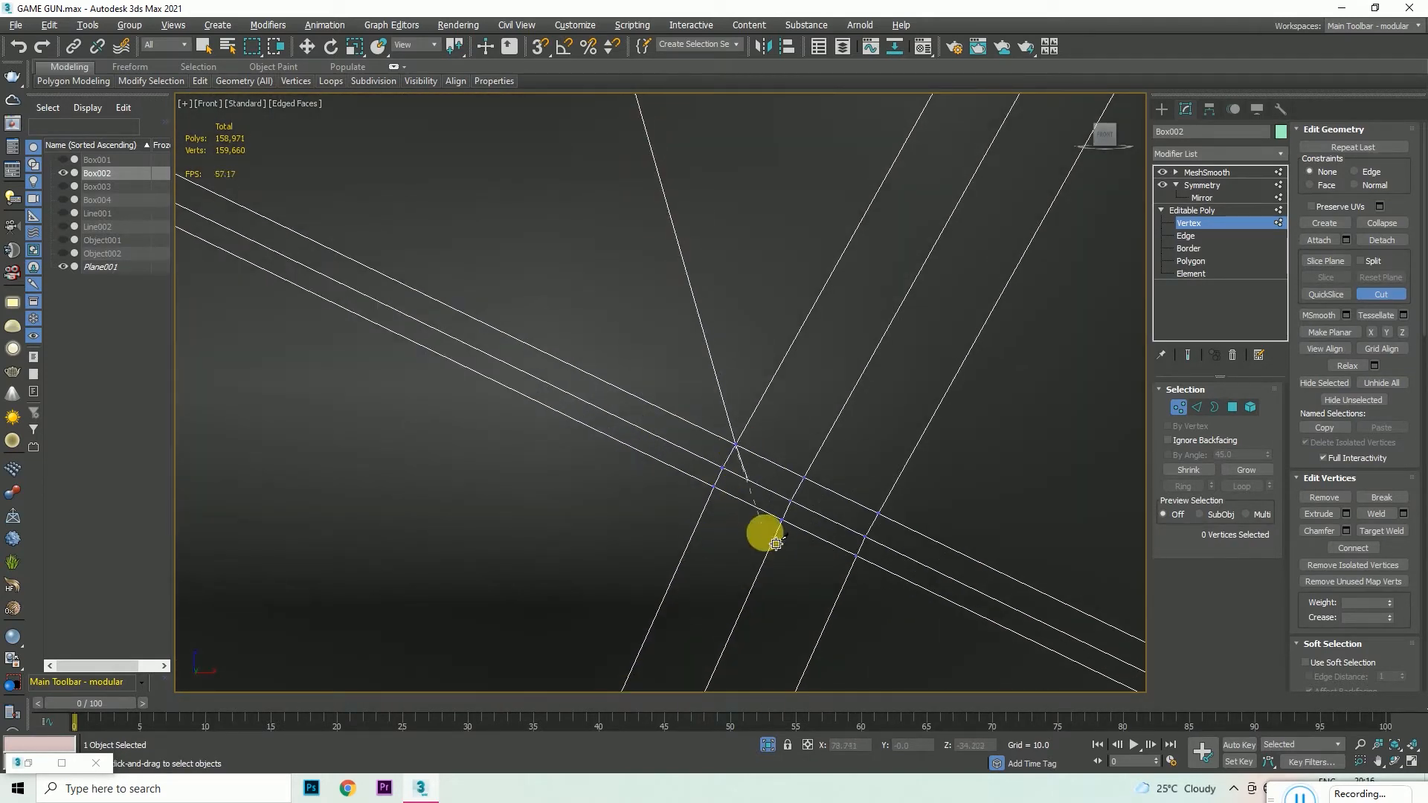
scroll(867, 453, "down", 4)
- Turn off the MeshSmooth display and cut from the longer groove's front lower corner to the base's front corner
left_click(1164, 176)
scroll(885, 379, "up", 10)
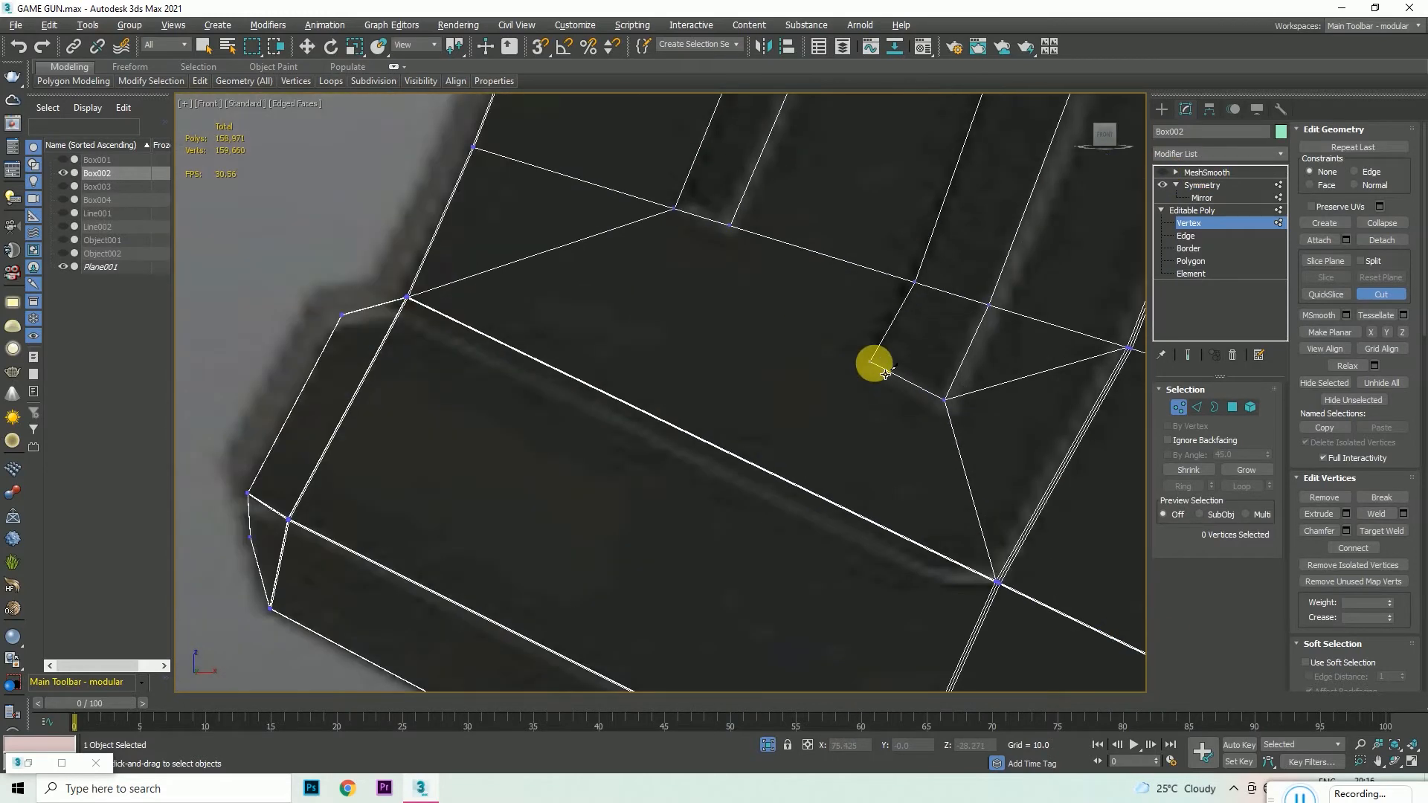
scroll(867, 364, "down", 3)
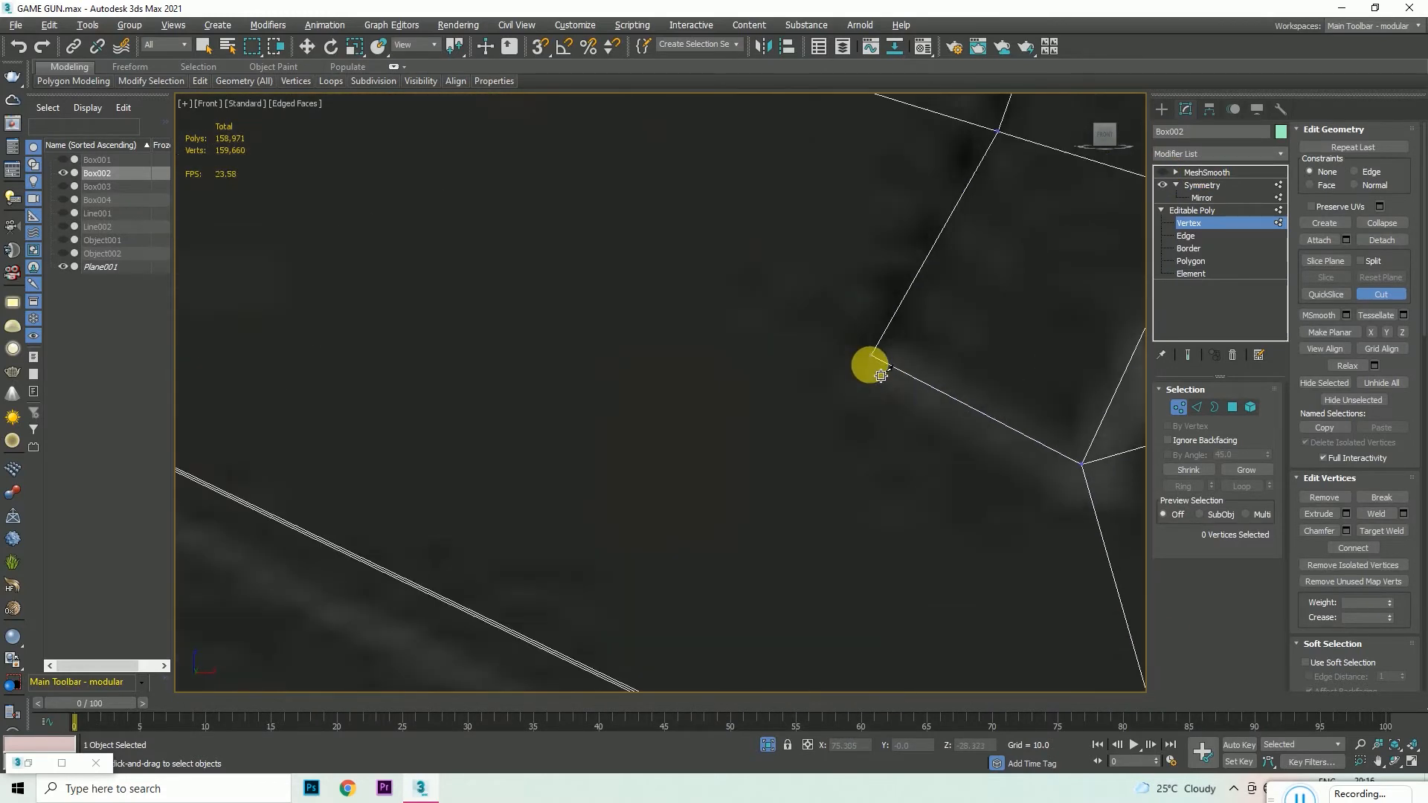
scroll(624, 427, "down", 5)
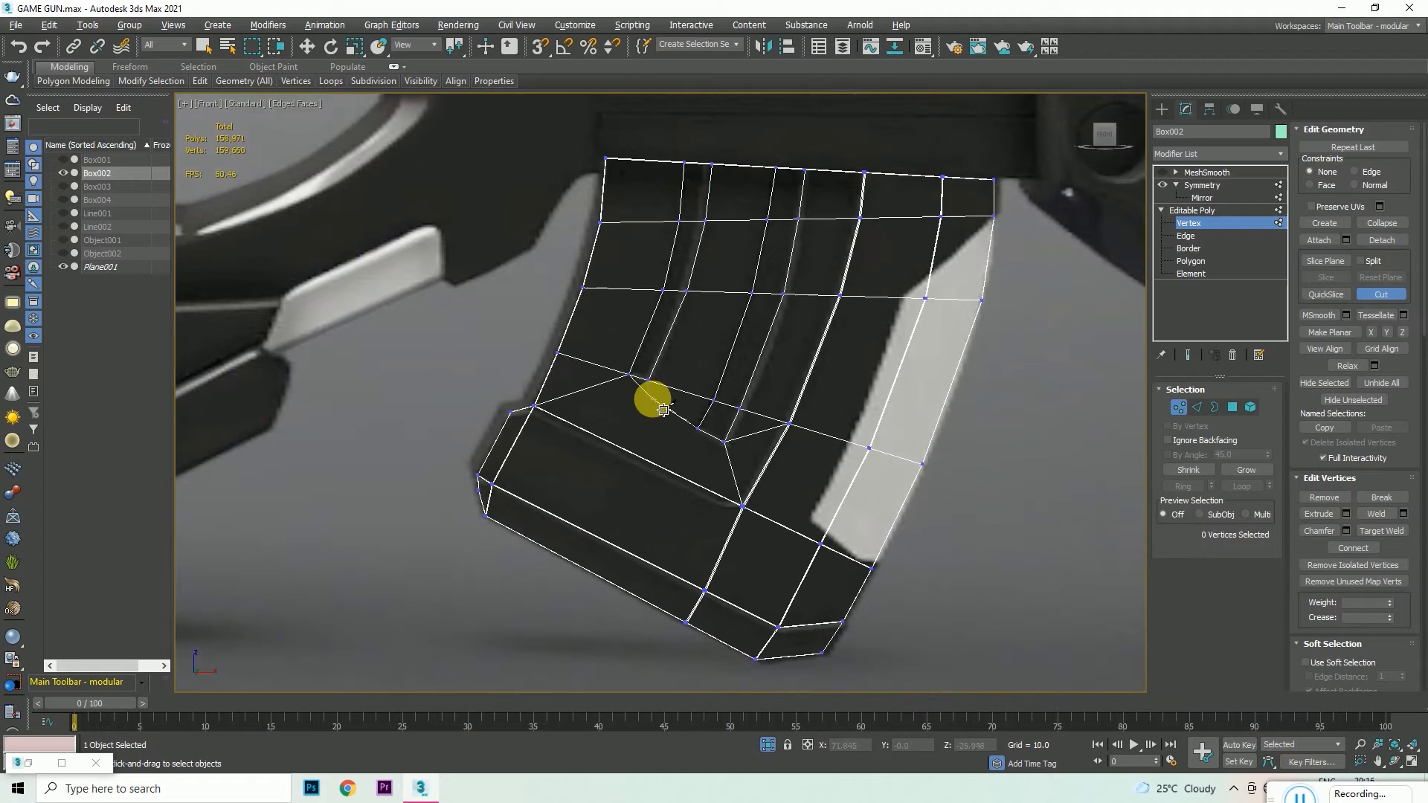
scroll(665, 445, "up", 8)
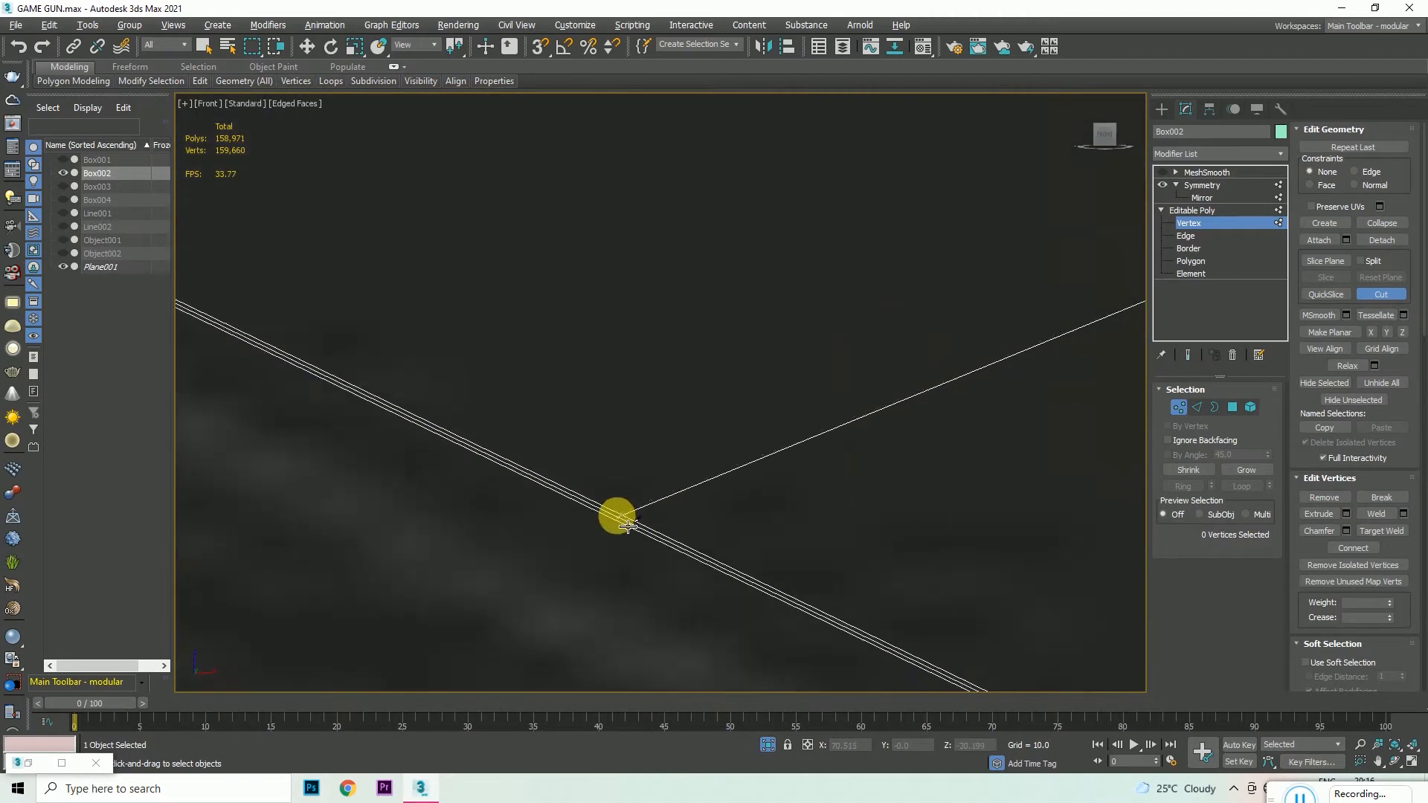
scroll(595, 417, "down", 5)
scroll(455, 322, "up", 8)
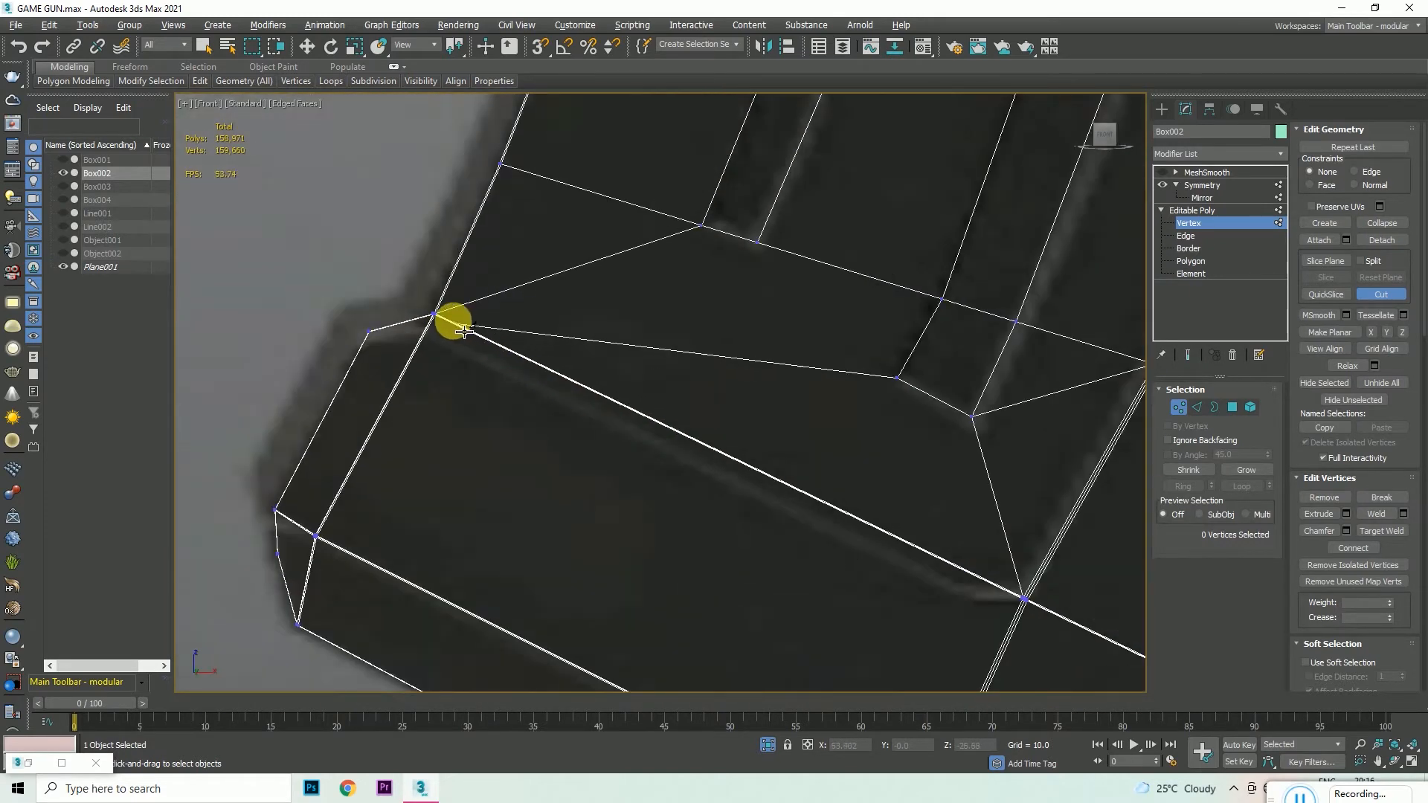
left_click(380, 290)
scroll(401, 319, "down", 4)
scroll(647, 297, "up", 6)
left_click(654, 293)
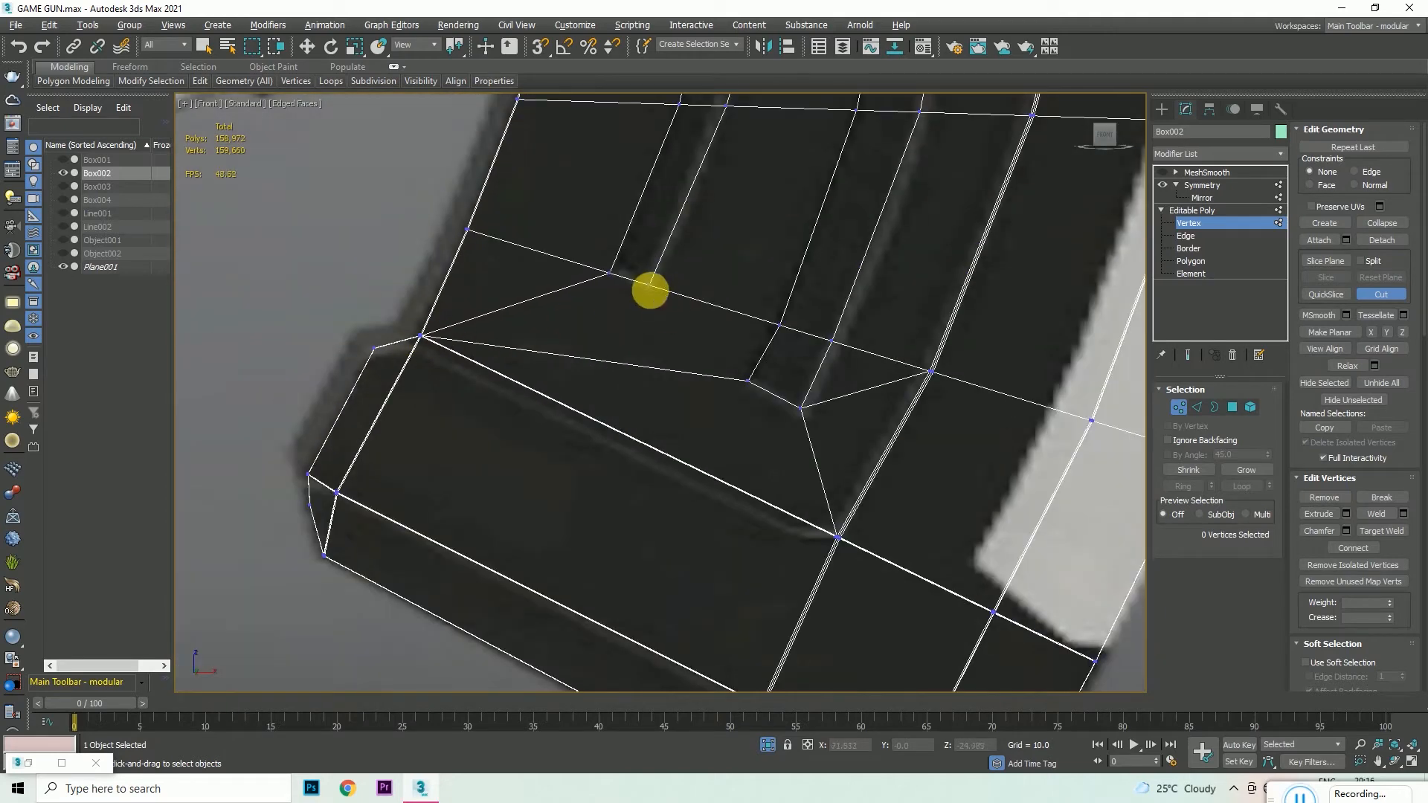
left_click(636, 372)
scroll(636, 370, "up", 6)
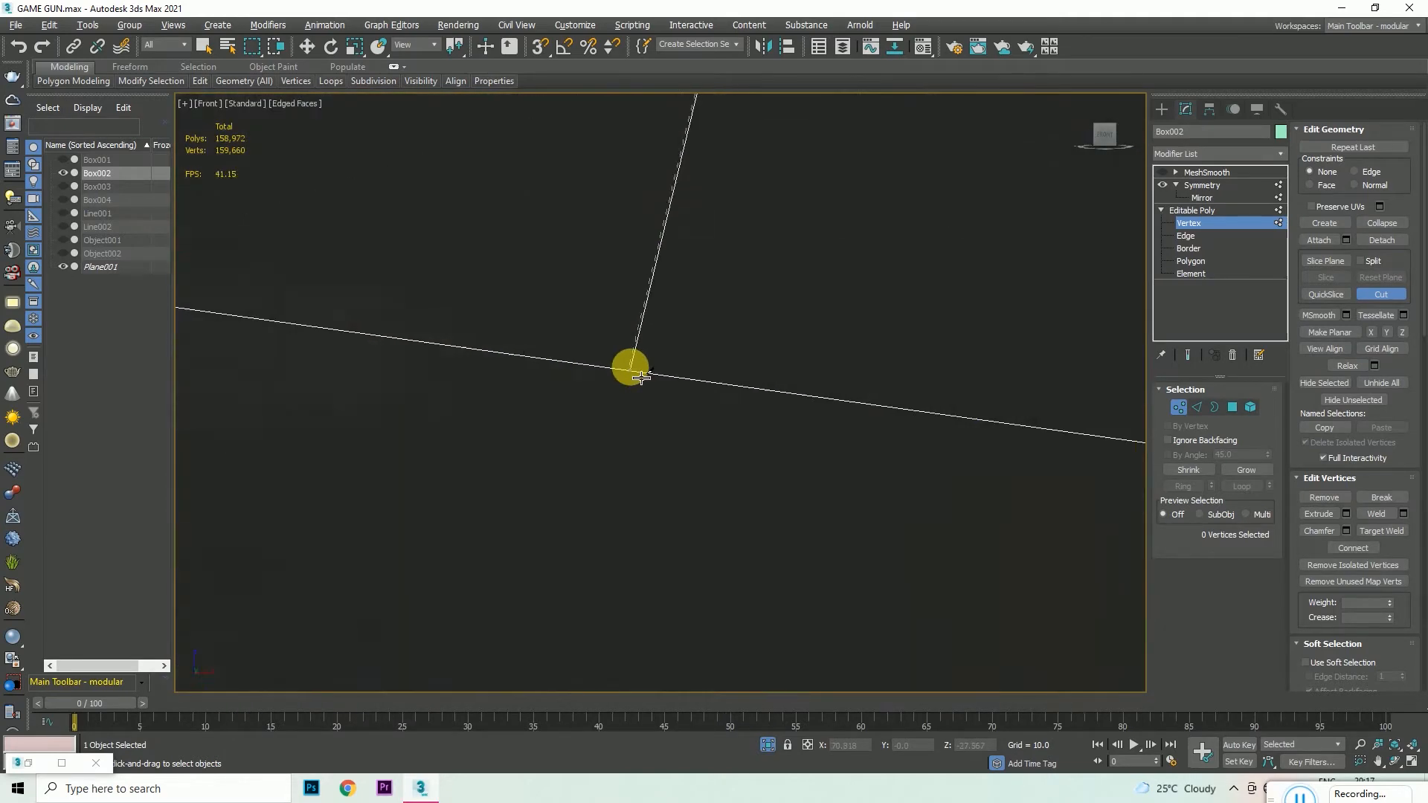
scroll(635, 370, "down", 5)
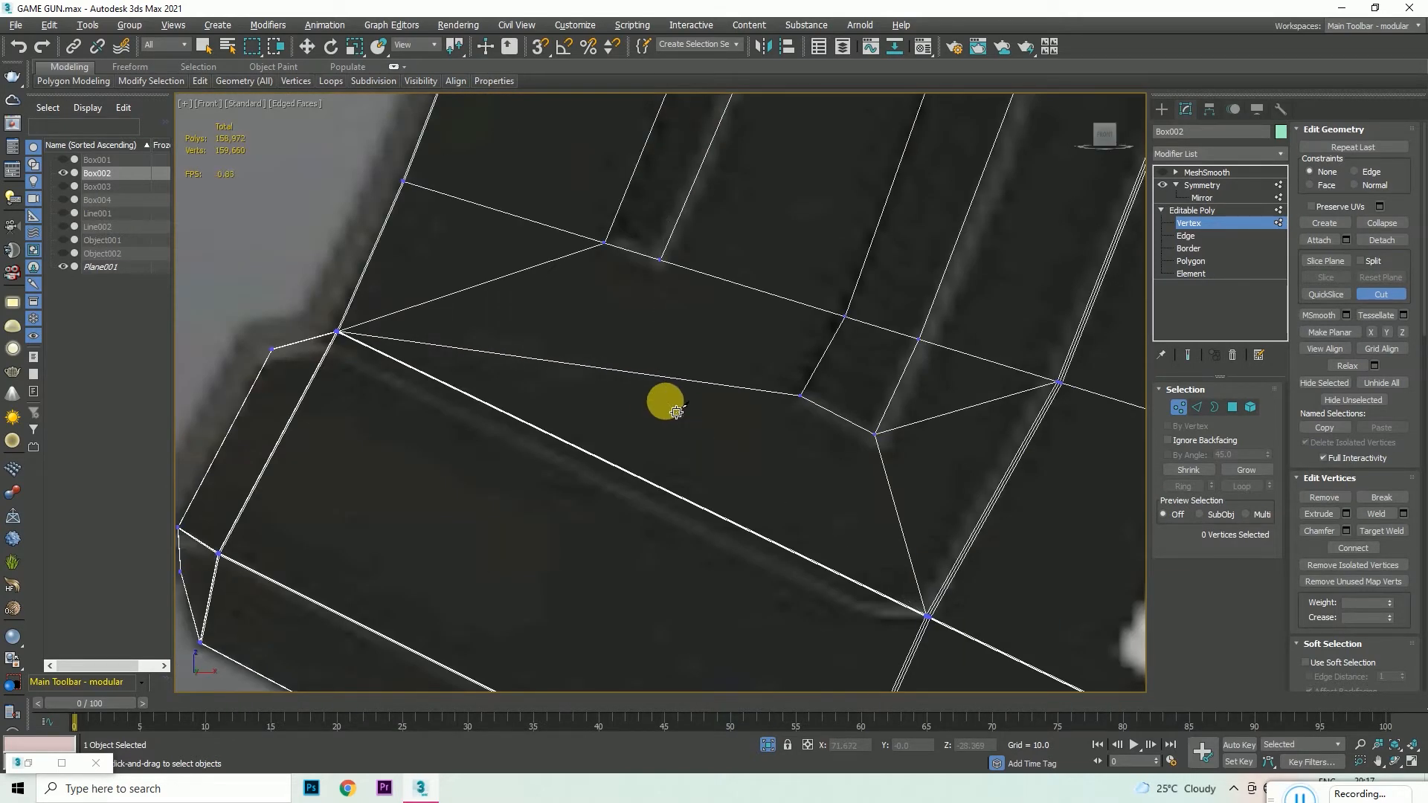
- At Edge level, remove the diagonals from the shorter groove to the base's front corner and from the longer groove to the rear edge
left_click(1196, 410)
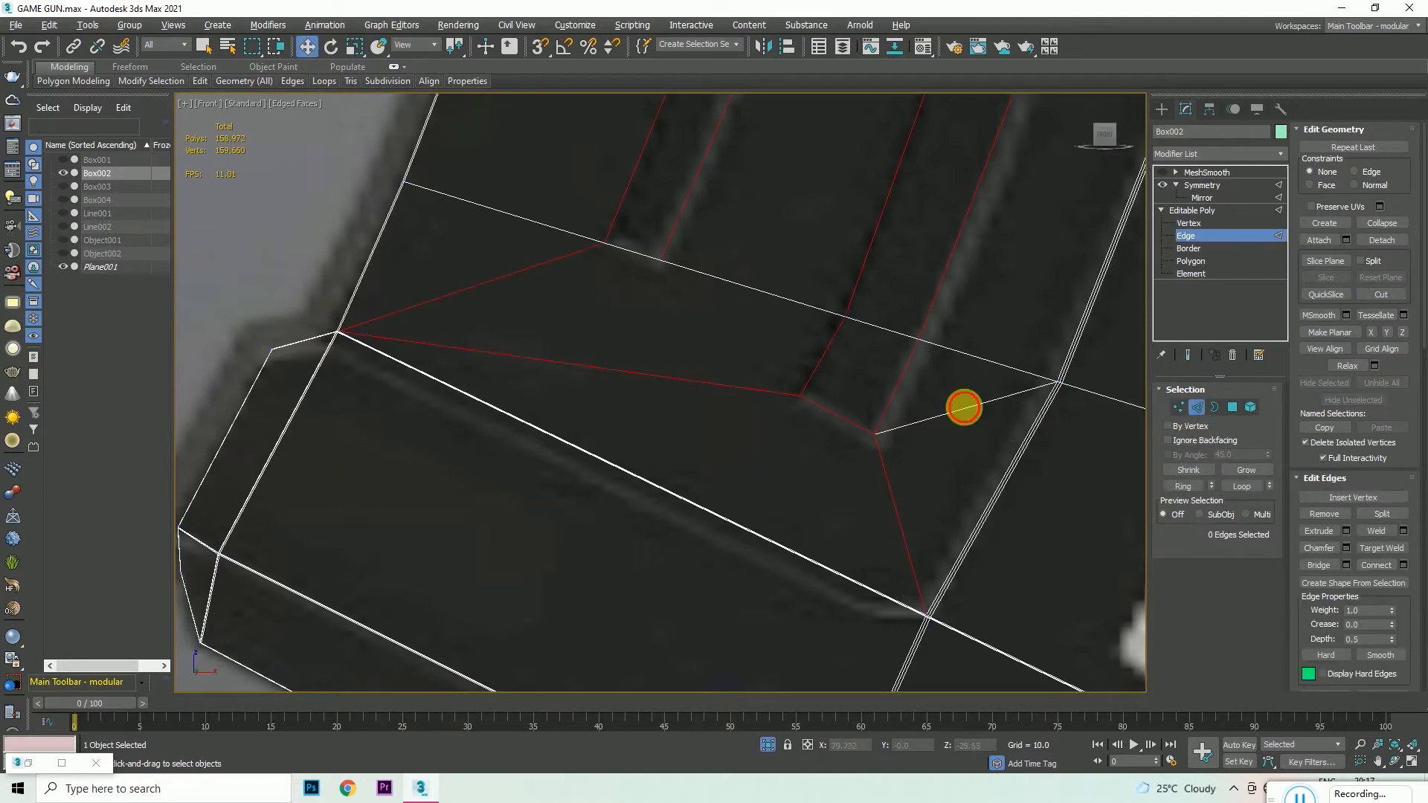
key("BackSpace")
scroll(540, 286, "down", 7)
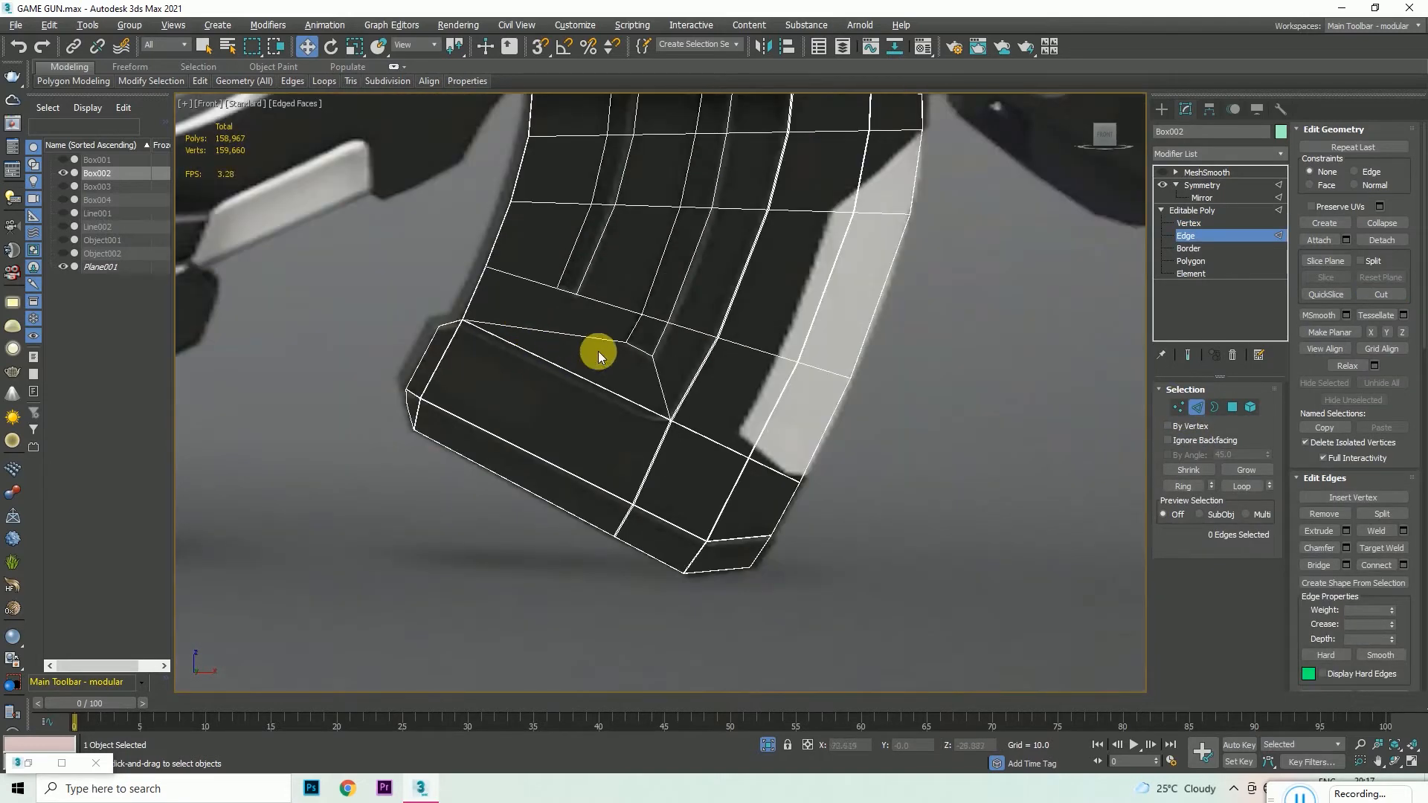
- Try to insert an edge loop through the magazine mesh, and undo it
left_click_drag(1094, 137, 1109, 156)
scroll(850, 185, "up", 8)
scroll(784, 195, "down", 4)
scroll(840, 209, "down", 3)
mouse_move(202, 82)
left_click(319, 117)
scroll(549, 361, "up", 3)
scroll(549, 361, "down", 3)
left_click_drag(1133, 169, 797, 478)
scroll(773, 447, "up", 4)
scroll(797, 415, "up", 3)
left_click(766, 357)
scroll(765, 357, "down", 3)
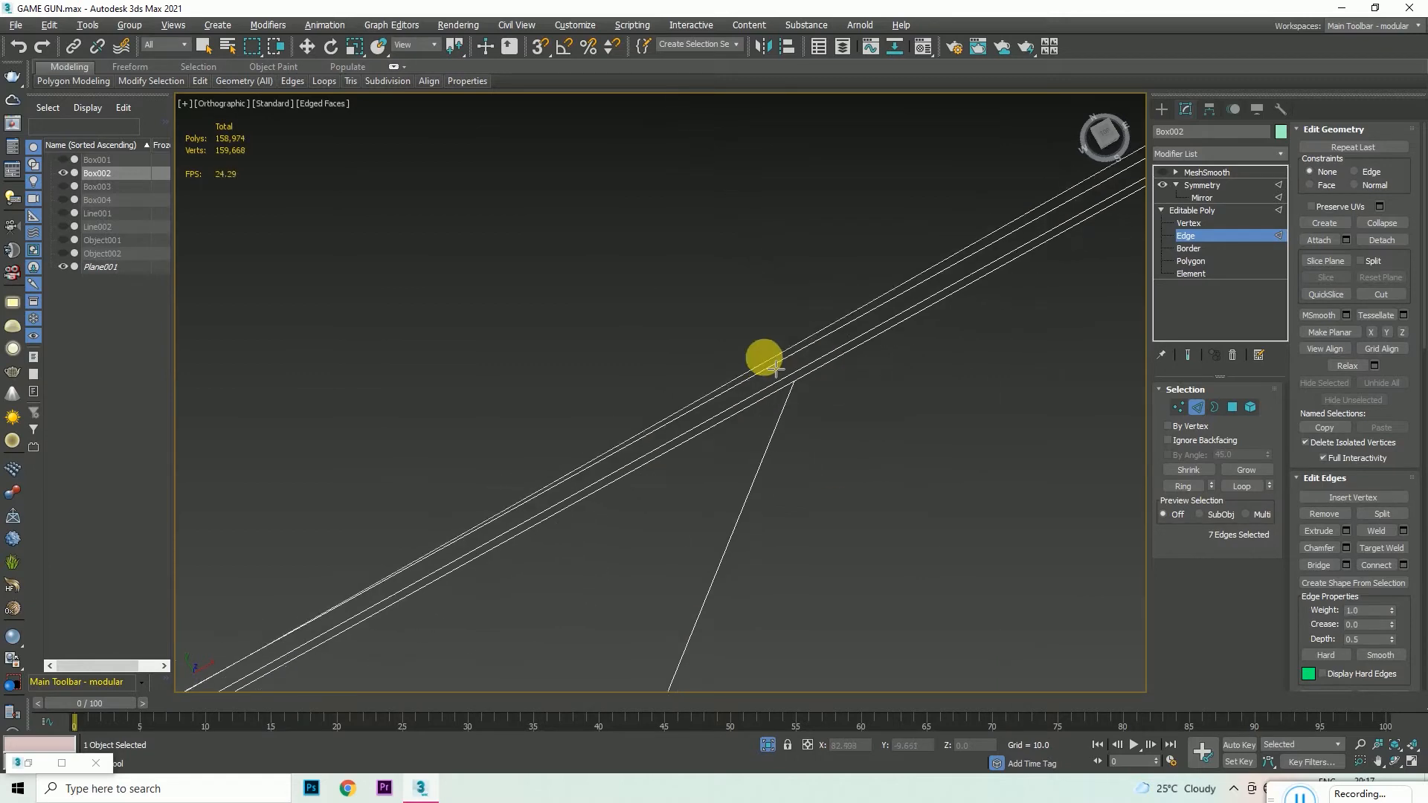
scroll(810, 308, "down", 4)
key("ctrl+z")
- Select the two long edges of the magazine's top face and connect them with four cross edges
key("t")
left_click_drag(1105, 143, 1106, 118)
scroll(599, 335, "up", 8)
scroll(737, 338, "down", 6)
scroll(712, 349, "down", 2)
key("w")
left_click(880, 296)
left_click(1182, 486)
scroll(623, 327, "up", 5)
middle_click_drag(587, 350, 729, 324)
right_click(728, 324)
left_click(591, 362)
scroll(649, 394, "down", 4)
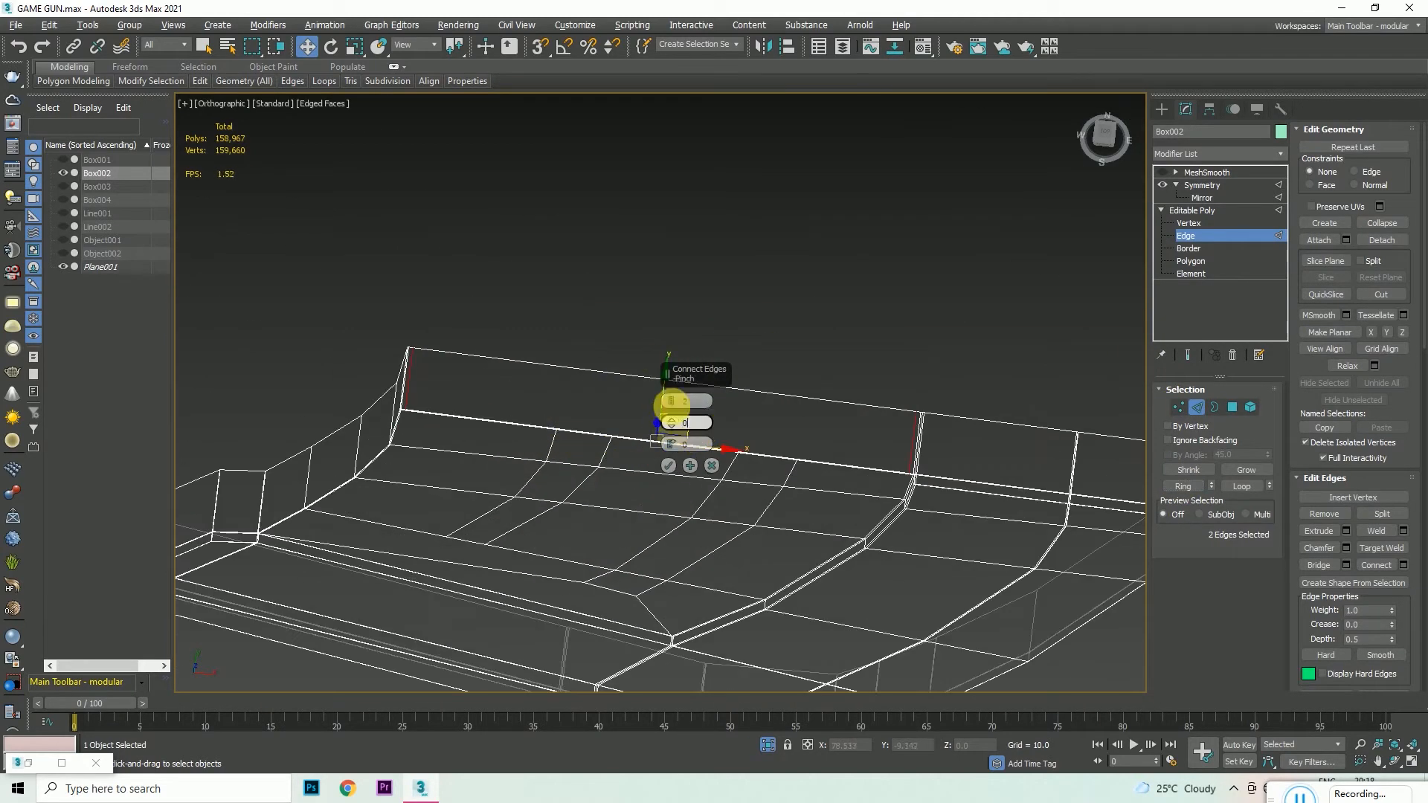
left_click(668, 466)
scroll(856, 428, "up", 3)
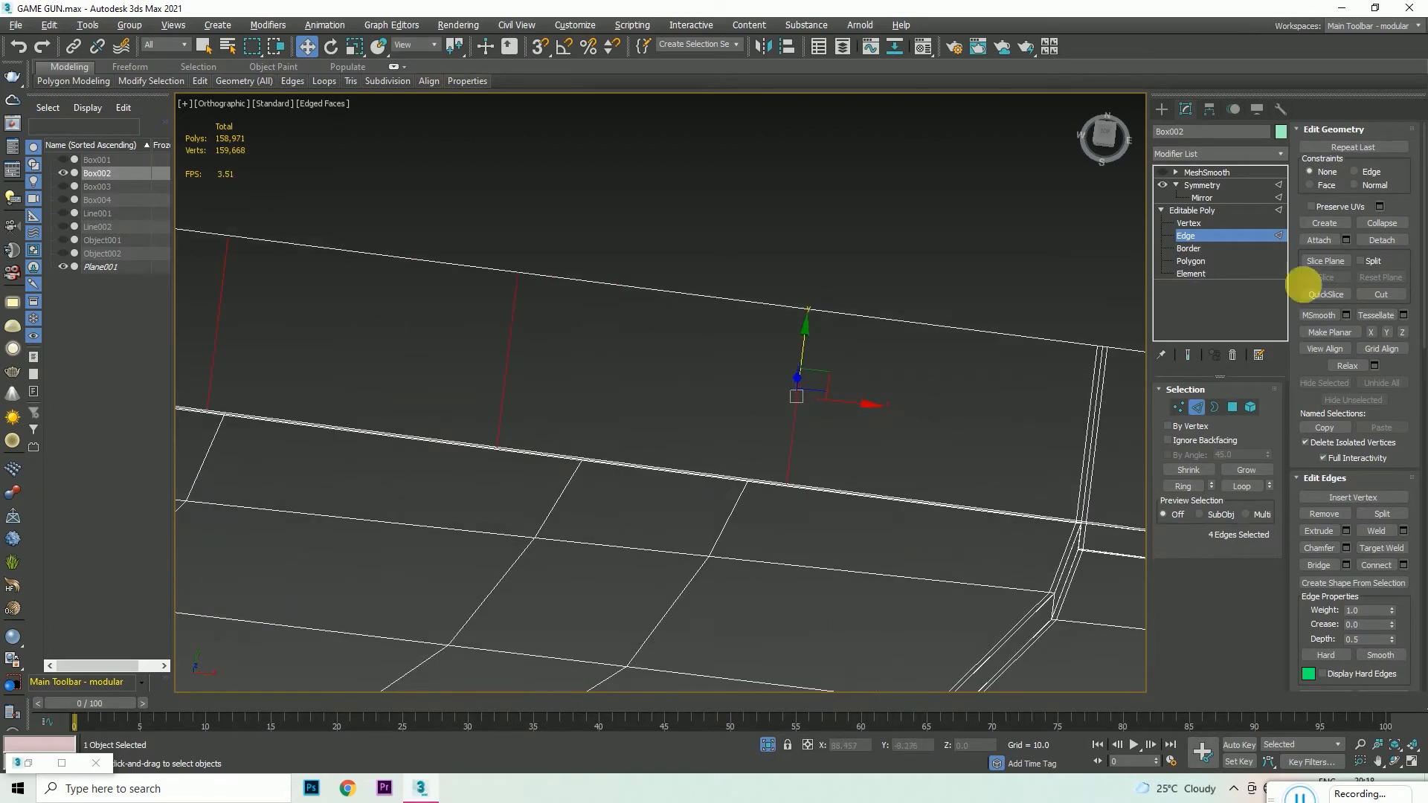
- With the Edge constraint on, slide the cross edges along the magazine's top face to line up with the groove lines
left_click(462, 398)
left_click_drag(532, 362, 588, 387)
scroll(647, 397, "down", 3)
scroll(514, 405, "up", 2)
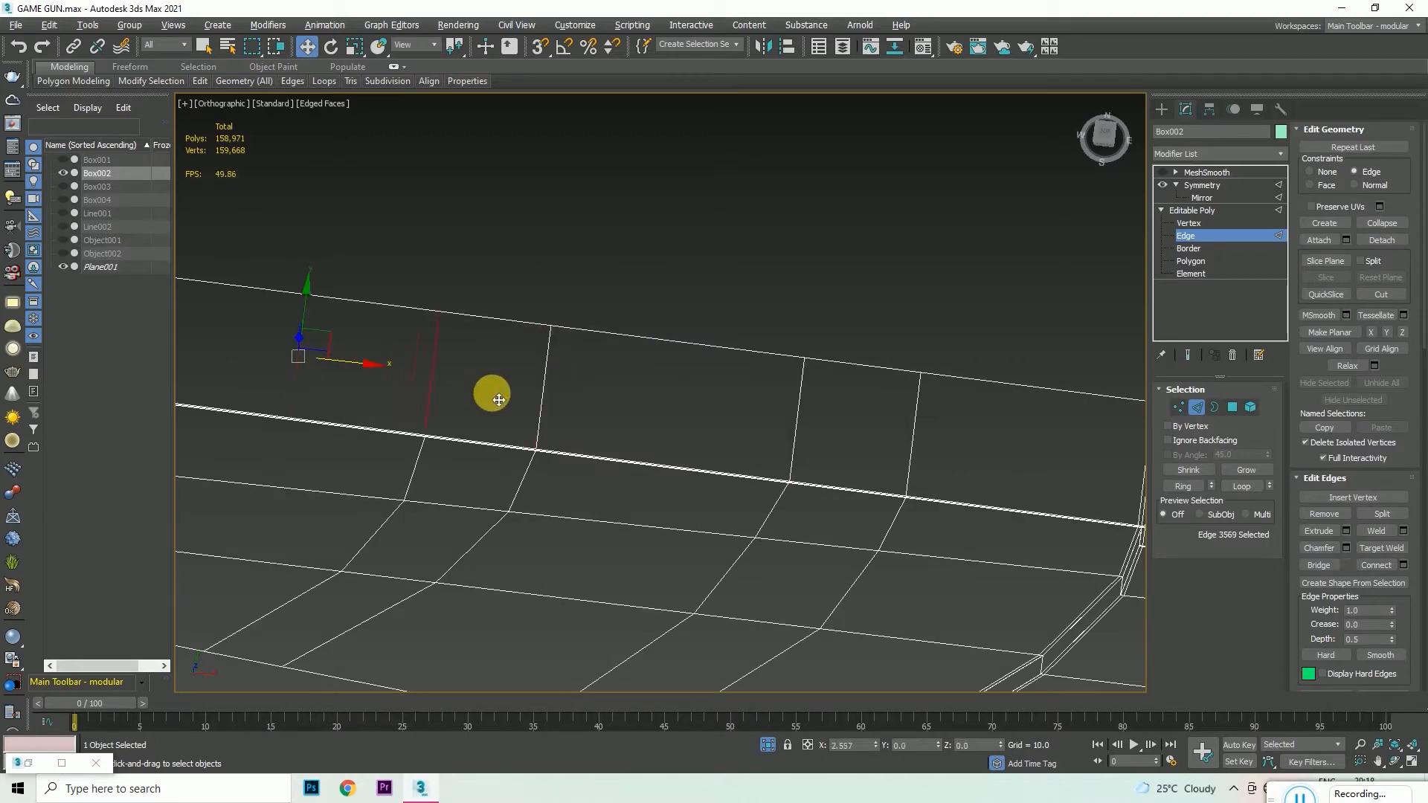
- At Vertex level, cut across the thin rim strip to join the top face's cross edges to the groove lines
key("1")
scroll(427, 416, "up", 3)
right_click(433, 383)
left_click(417, 261)
scroll(327, 420, "down", 4)
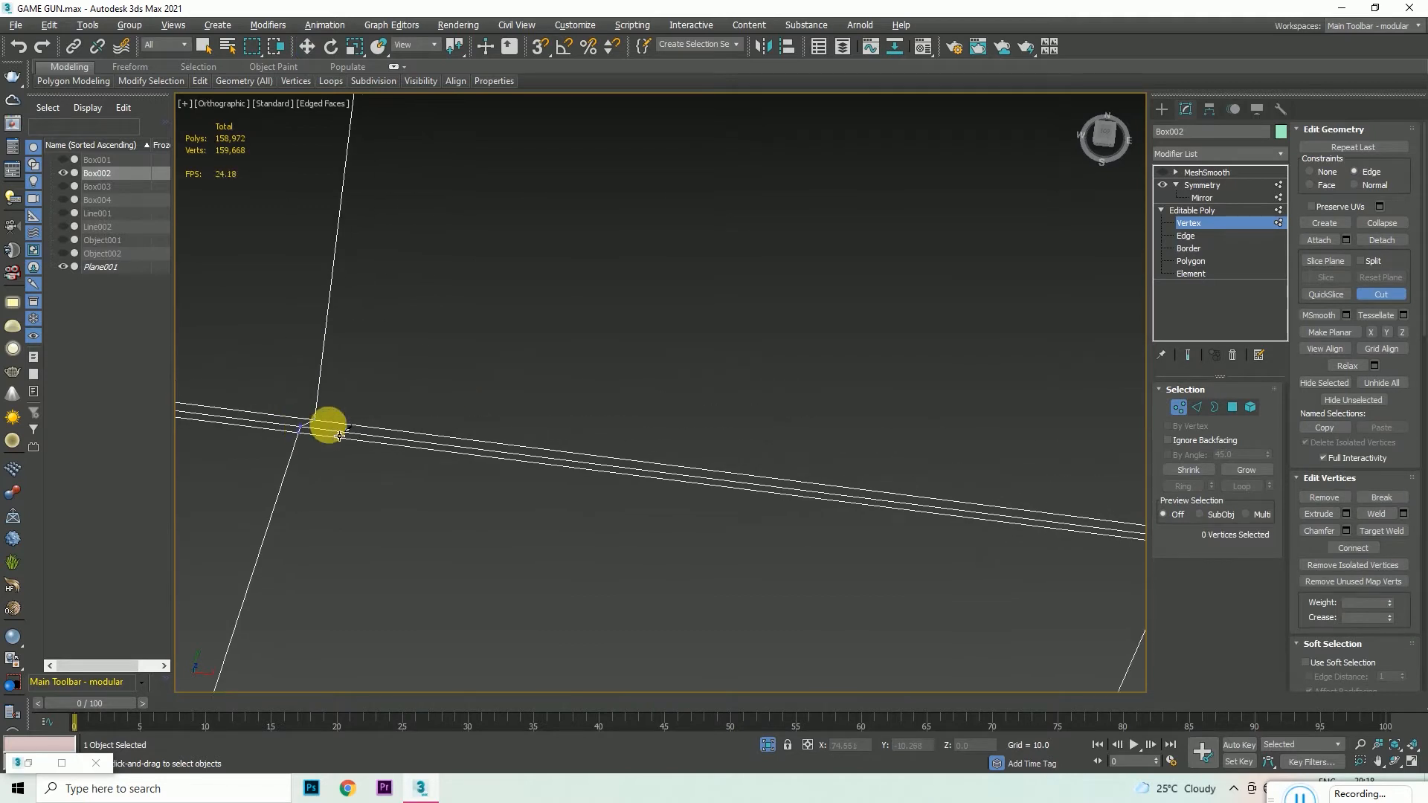
scroll(666, 447, "up", 5)
scroll(405, 426, "down", 4)
scroll(930, 521, "up", 5)
left_click(850, 549)
scroll(514, 549, "down", 6)
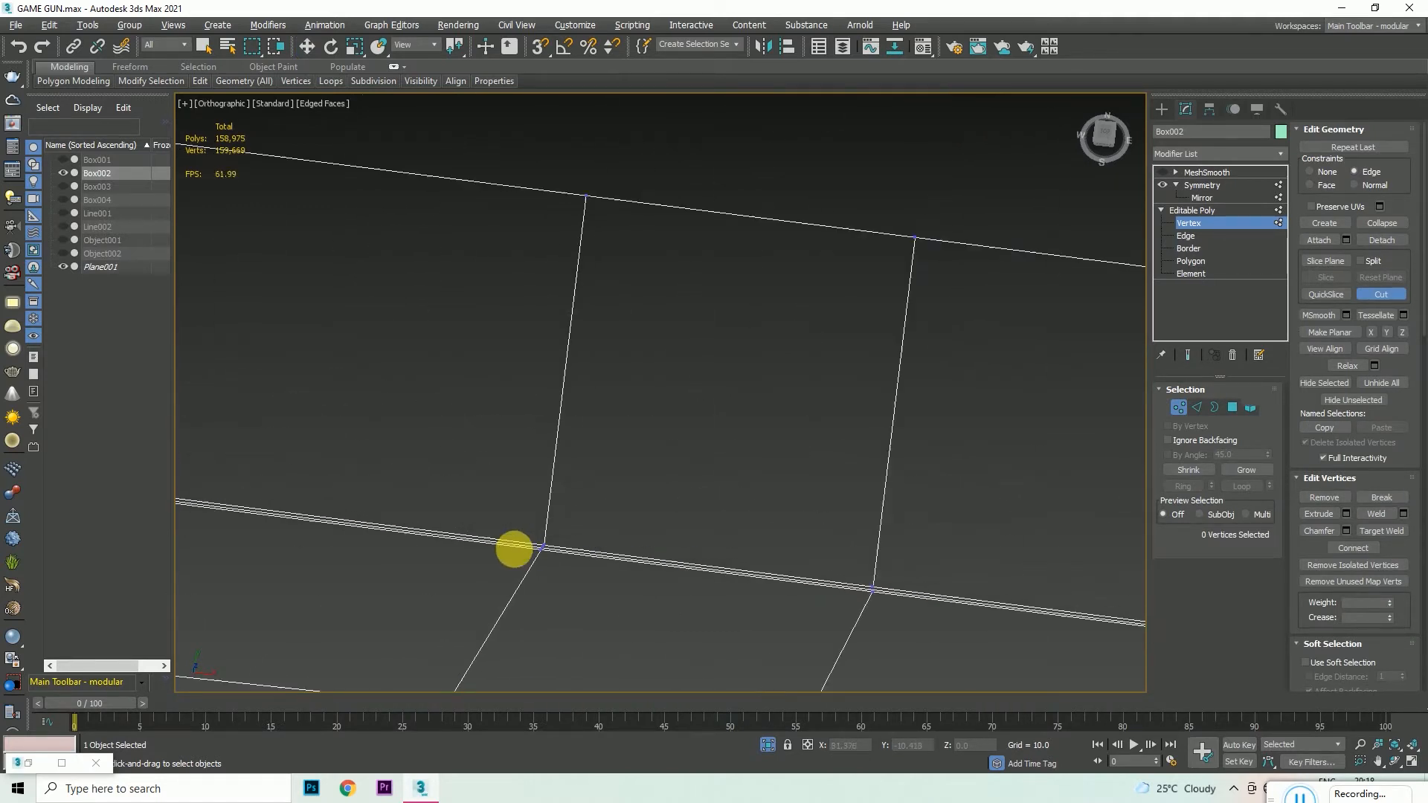
left_click(544, 547)
right_click(544, 548)
scroll(760, 350, "down", 8)
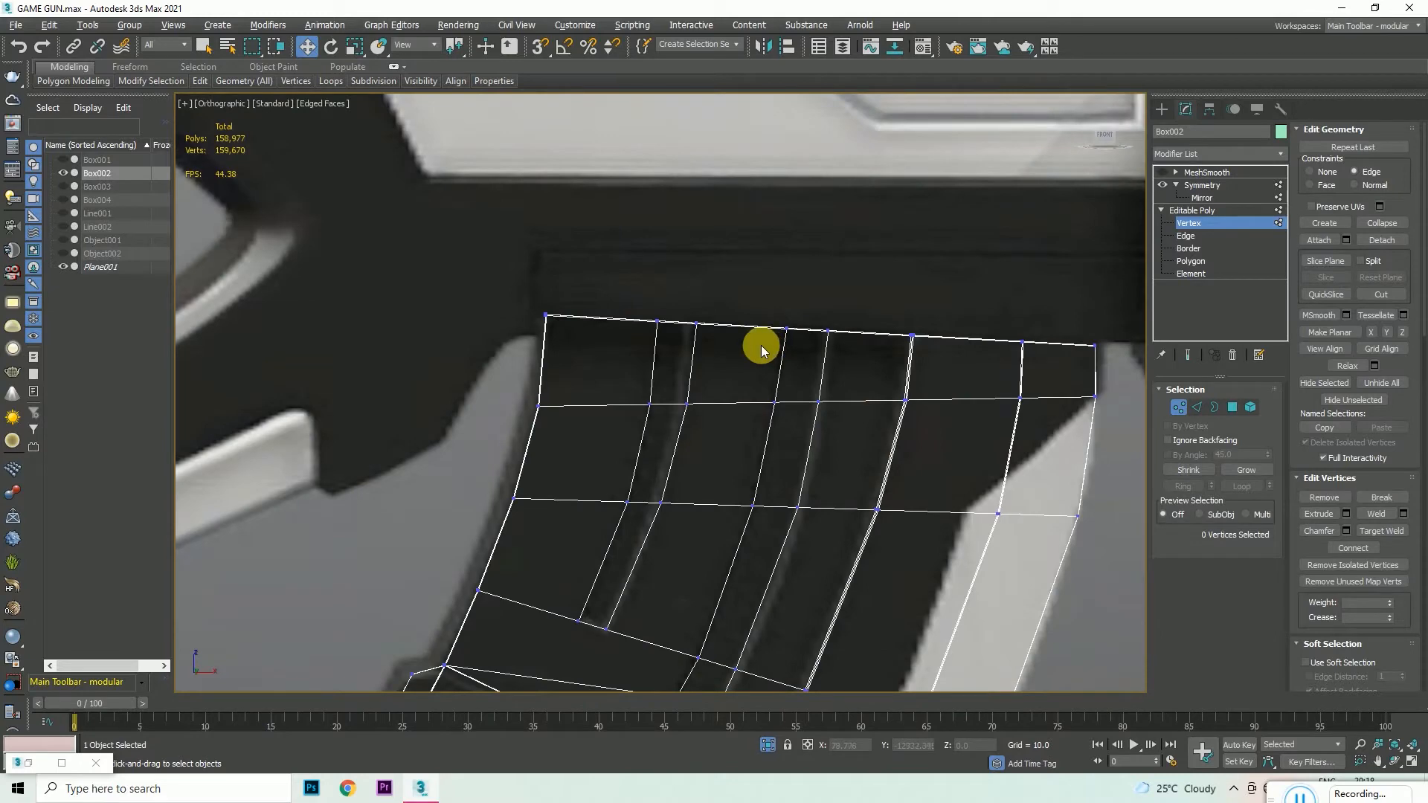
- At Polygon level, select the six side polygons that form the shorter and longer grooves
left_click(1231, 408)
left_click(804, 372)
left_click(787, 452, "ctrl")
left_click(740, 561, "ctrl")
left_click(615, 572, "ctrl")
left_click(655, 465, "ctrl")
left_click(673, 372, "ctrl")
scroll(766, 320, "down", 3)
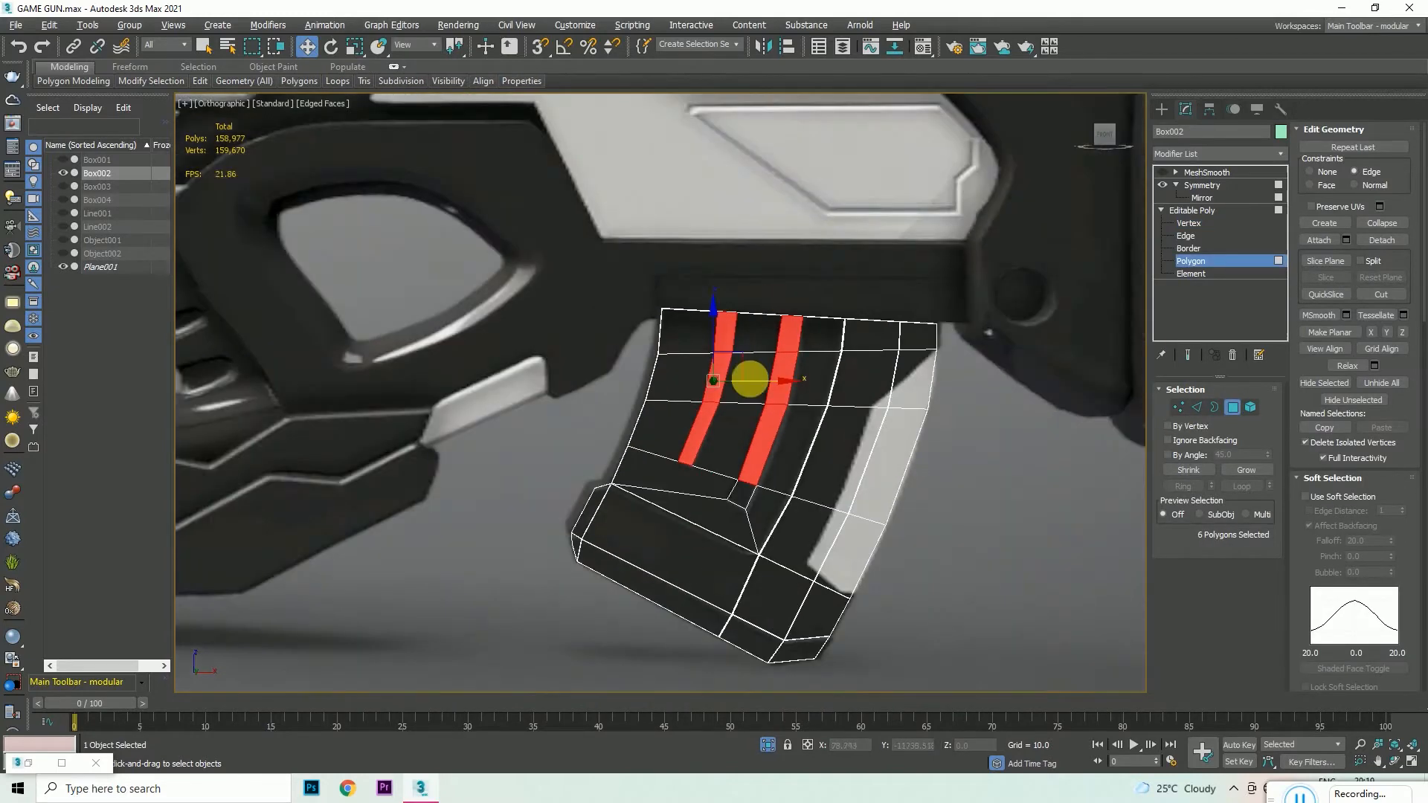
scroll(796, 303, "up", 10)
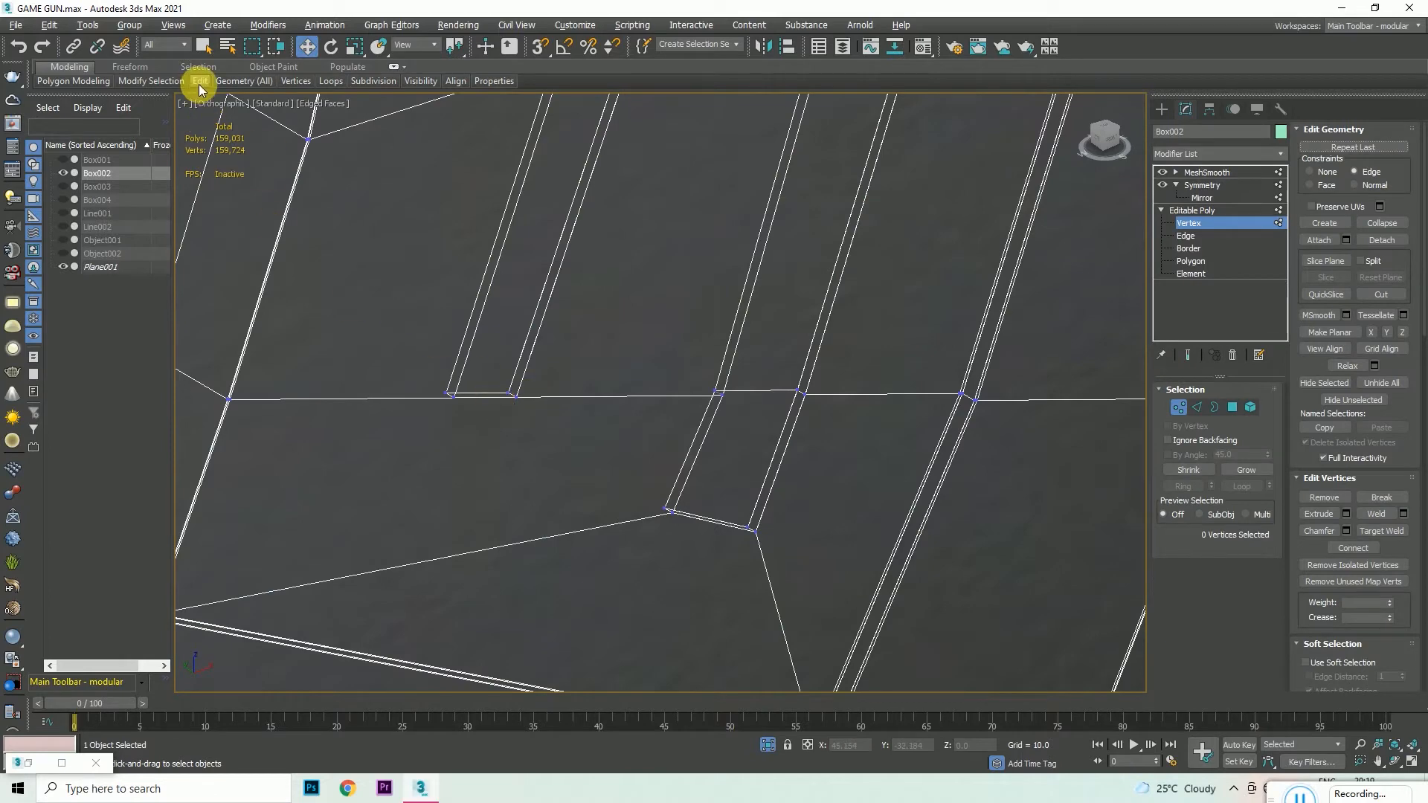
- Insert supporting edge loops with SwiftLoop beside the lower ends of the shorter and longer grooves
mouse_move(199, 85)
left_click(316, 119)
scroll(456, 395, "up", 8)
left_click(434, 409)
scroll(427, 459, "down", 6)
scroll(689, 440, "up", 4)
middle_click_drag(619, 467, 709, 581, "alt")
left_click(699, 578)
scroll(698, 470, "down", 8)
scroll(706, 502, "up", 6)
scroll(775, 534, "down", 6)
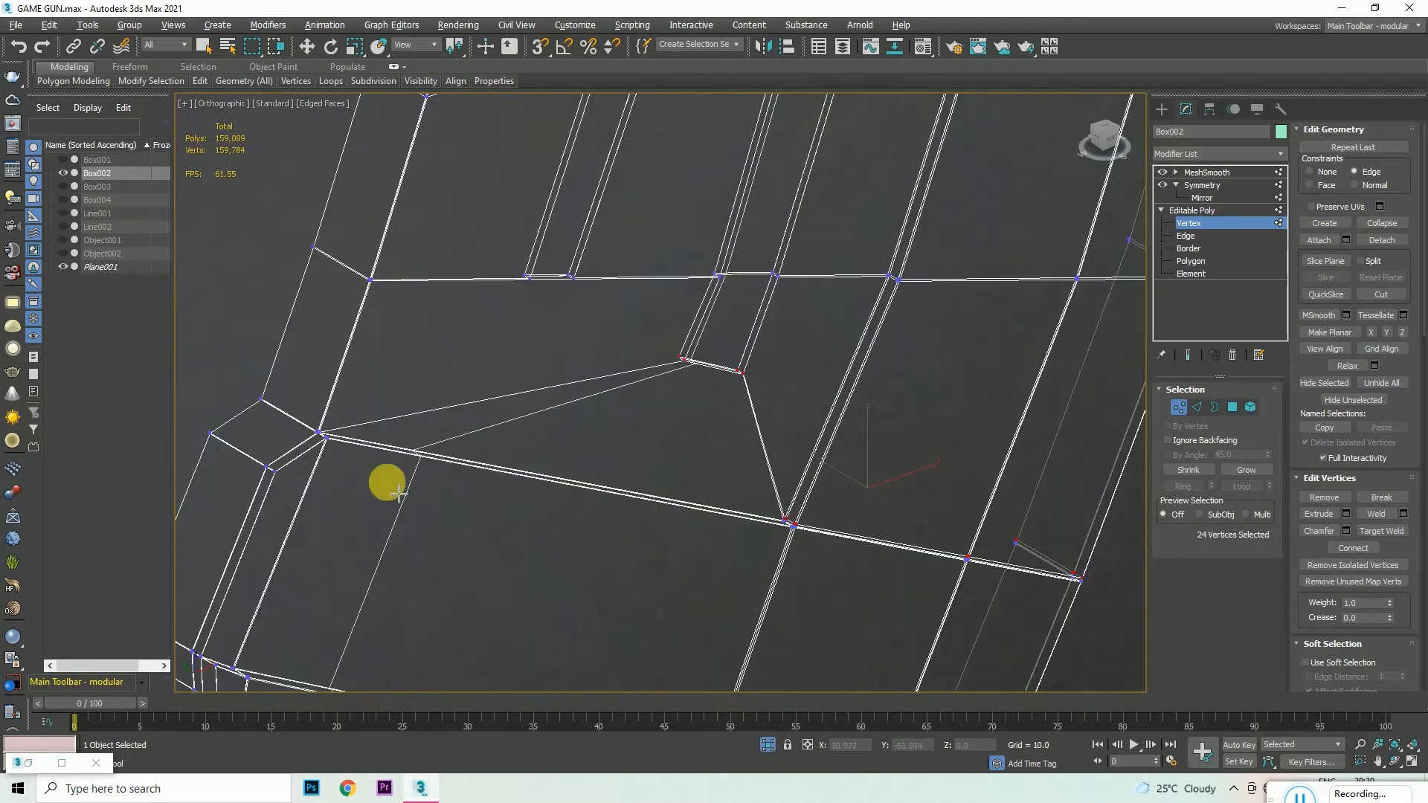
- Cut supporting edges between the base's front corner and the longer groove's lower end
scroll(326, 440, "up", 6)
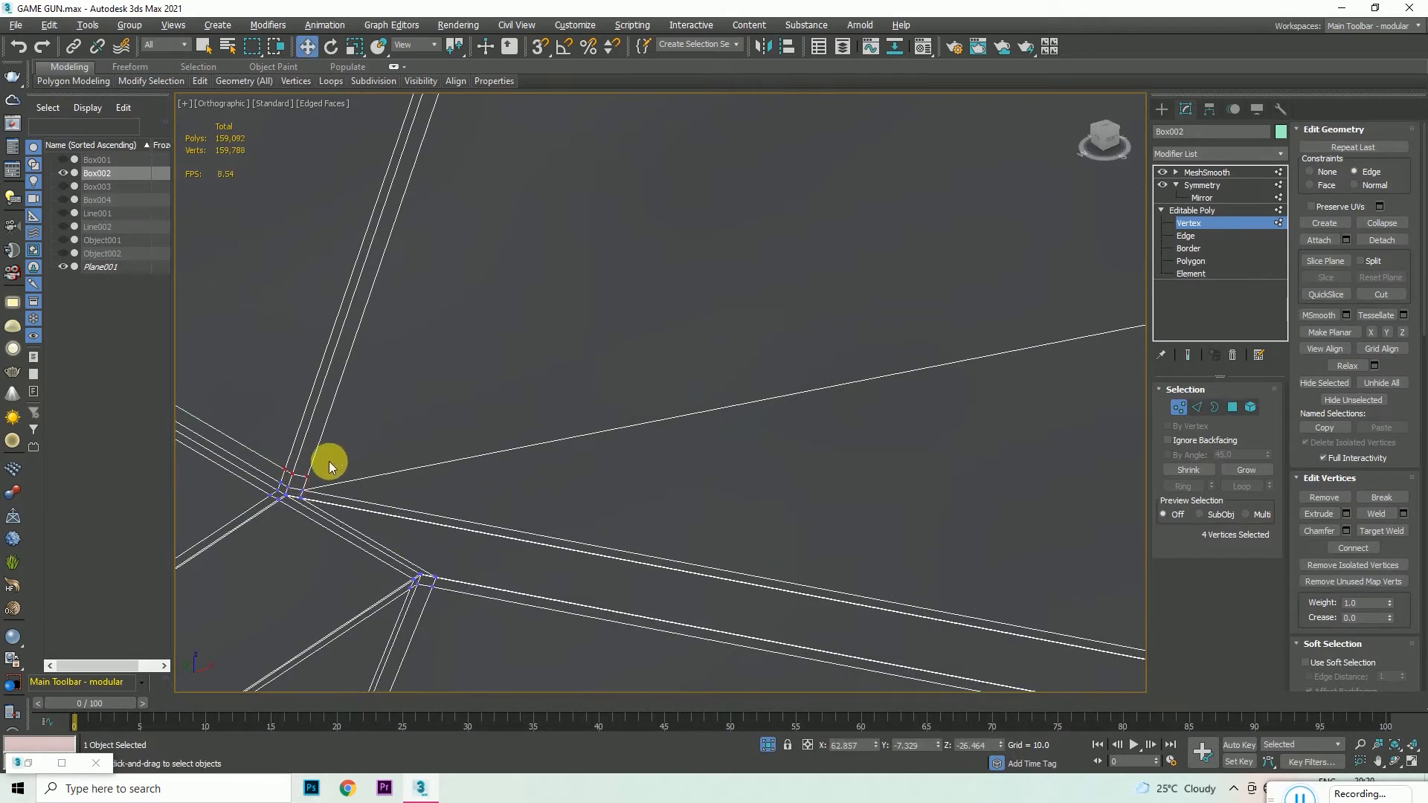
right_click(328, 462)
left_click(312, 328)
scroll(320, 478, "up", 3)
scroll(644, 389, "down", 6)
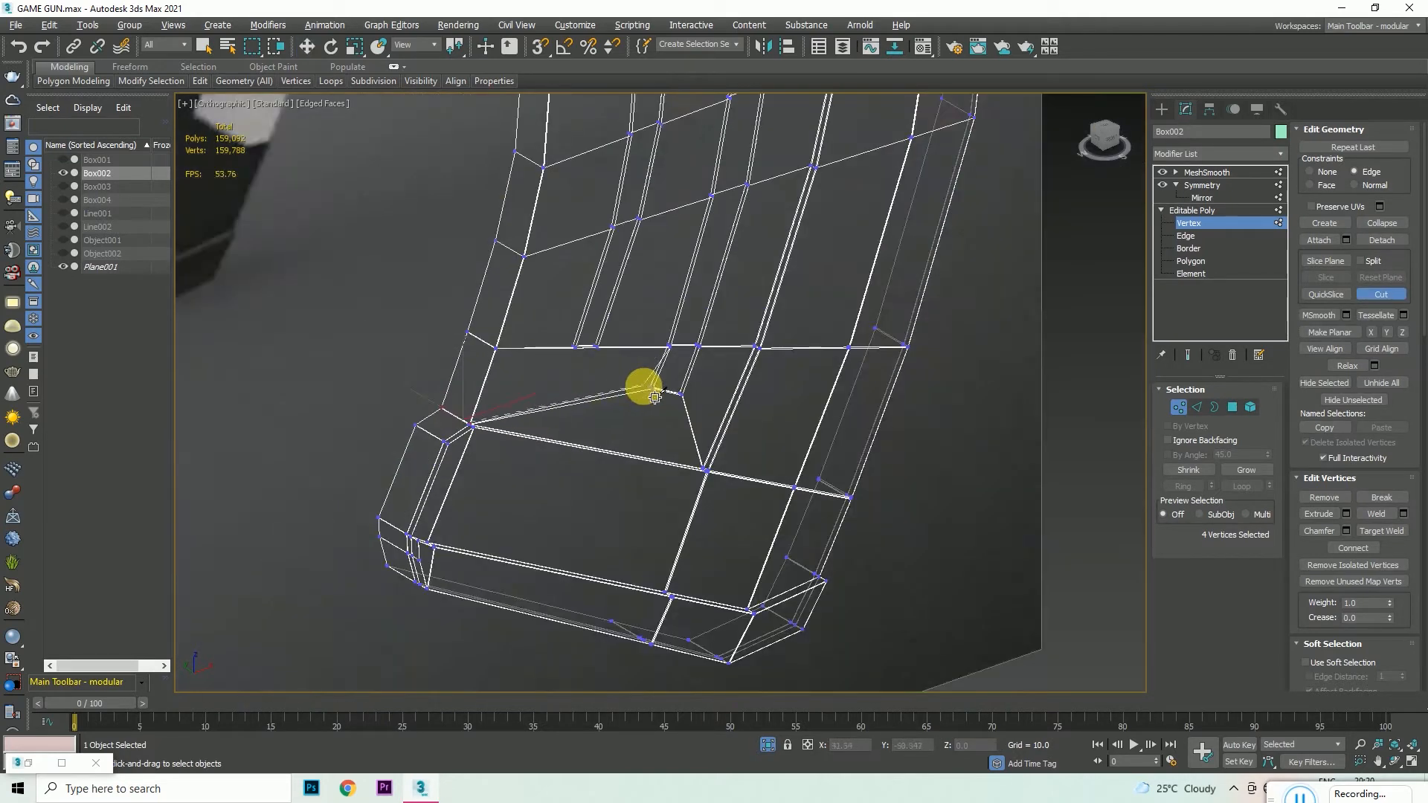
scroll(711, 402, "up", 6)
scroll(775, 383, "up", 5)
scroll(624, 307, "down", 7)
scroll(696, 411, "down", 4)
scroll(583, 320, "up", 7)
scroll(593, 308, "down", 4)
scroll(945, 309, "down", 1)
scroll(1004, 306, "up", 5)
scroll(976, 303, "down", 5)
- Insert an edge loop with SwiftLoop just below the horizontal row at the shorter groove's lower end
mouse_move(204, 84)
left_click(328, 137)
scroll(670, 274, "down", 5)
scroll(781, 290, "up", 4)
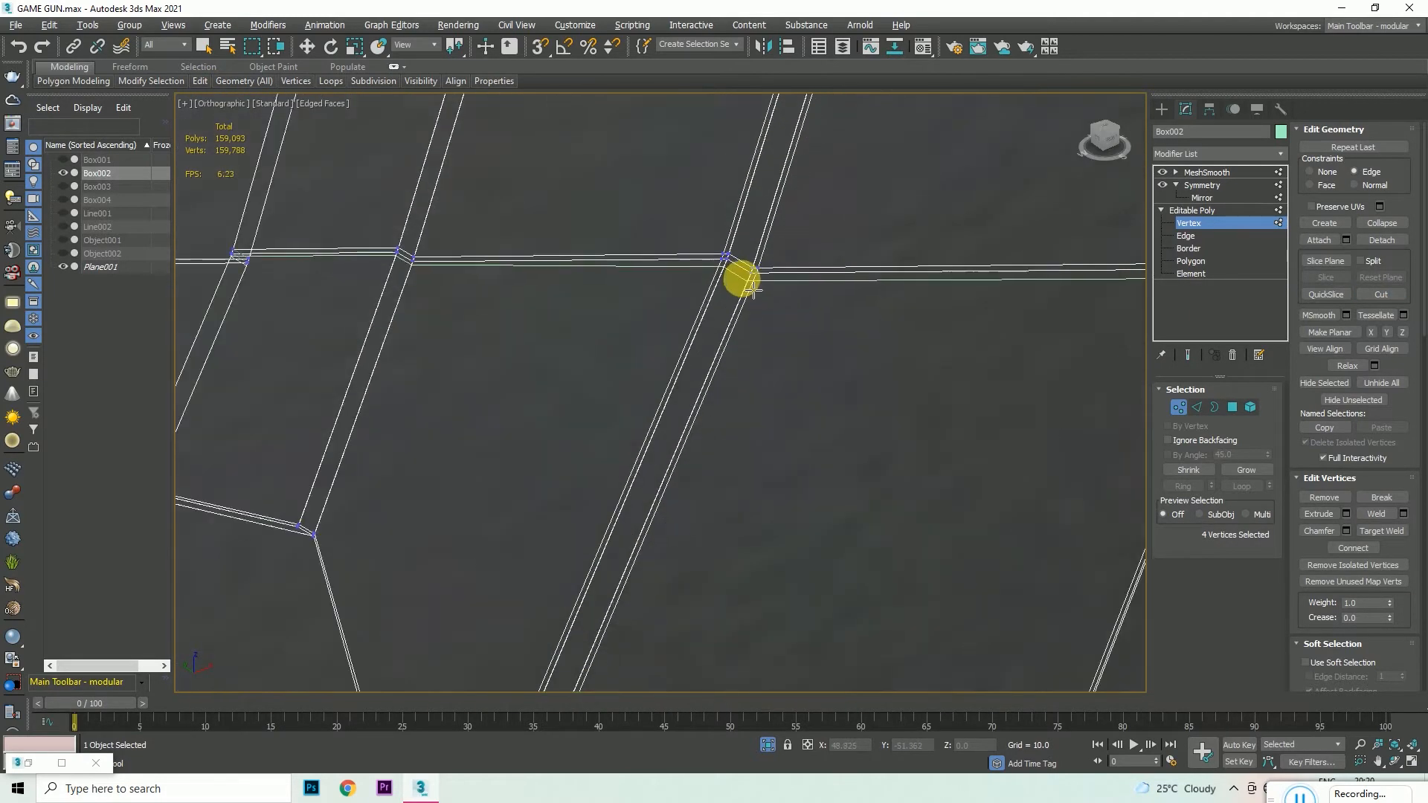
left_click(751, 288)
scroll(606, 313, "down", 4)
scroll(346, 289, "up", 4)
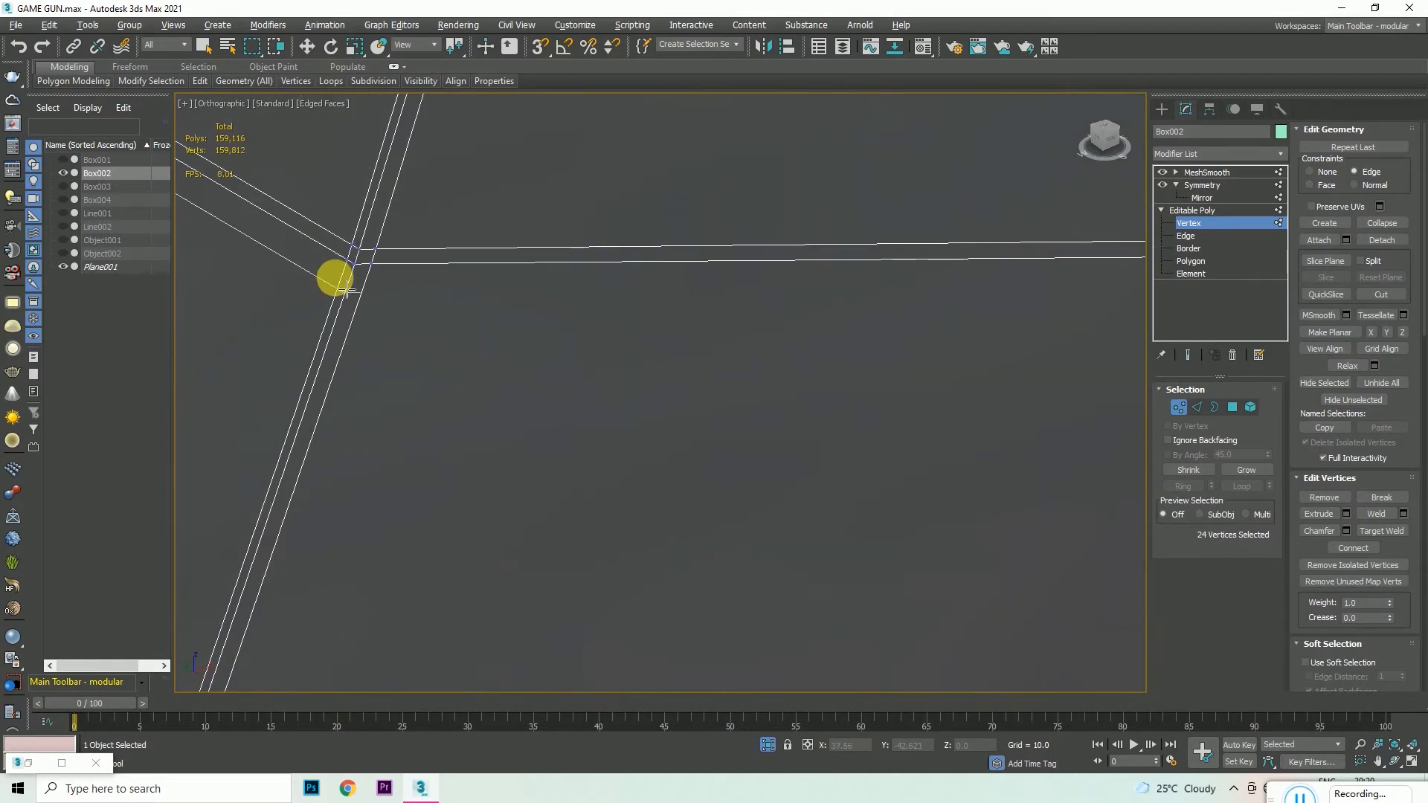
- Cut short edges to continue the new horizontal loop across the magazine's front corner and the narrow groove strips
right_click(369, 326)
right_click(370, 327)
left_click(356, 191)
scroll(367, 281, "down", 3)
scroll(404, 312, "up", 2)
scroll(663, 319, "up", 3)
scroll(748, 326, "up", 2)
scroll(774, 344, "up", 6)
scroll(766, 320, "up", 1)
left_click(752, 307)
scroll(759, 331, "down", 10)
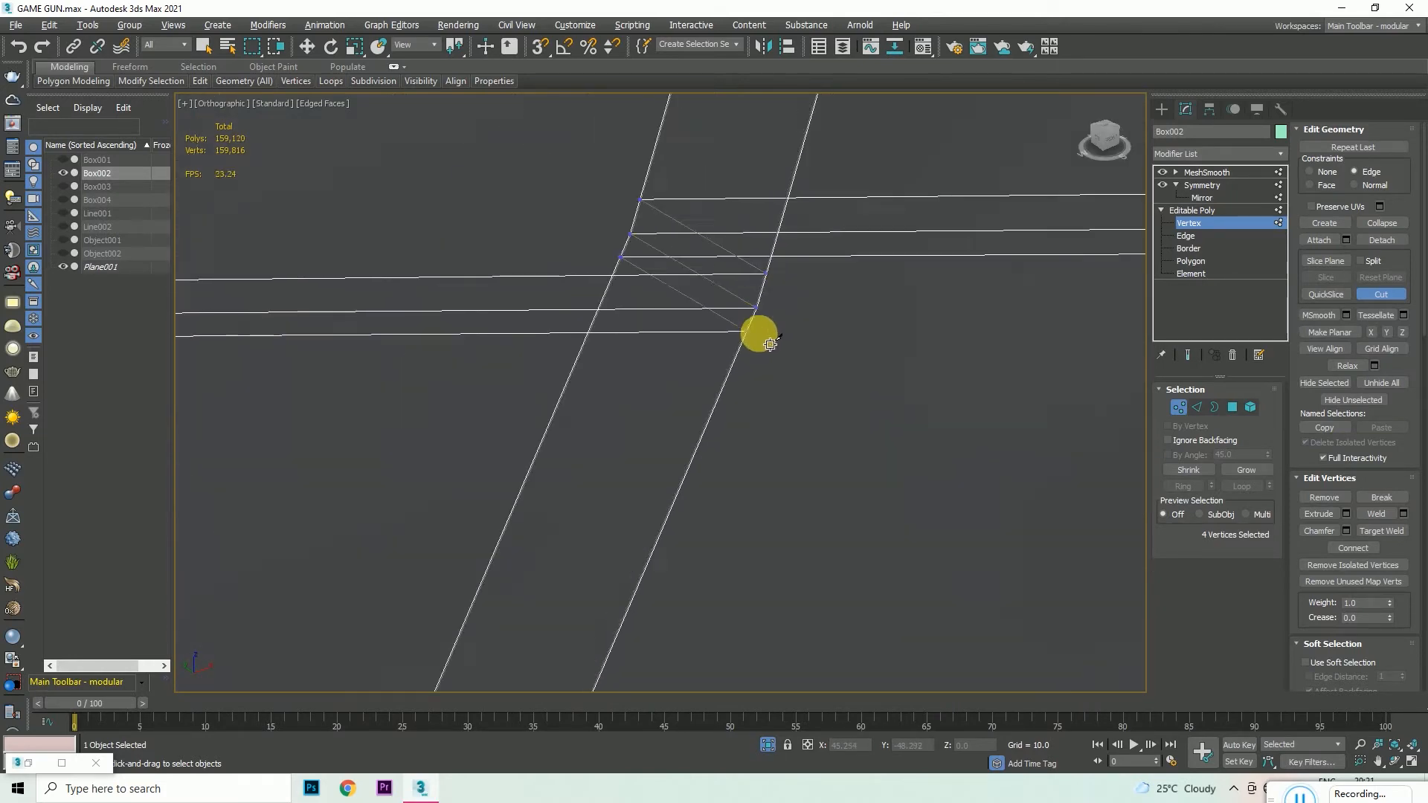
right_click(588, 351)
- Examine the MeshSmooth result on the magazine with the edged-faces display on and off
scroll(651, 293, "up", 7)
scroll(694, 242, "down", 4)
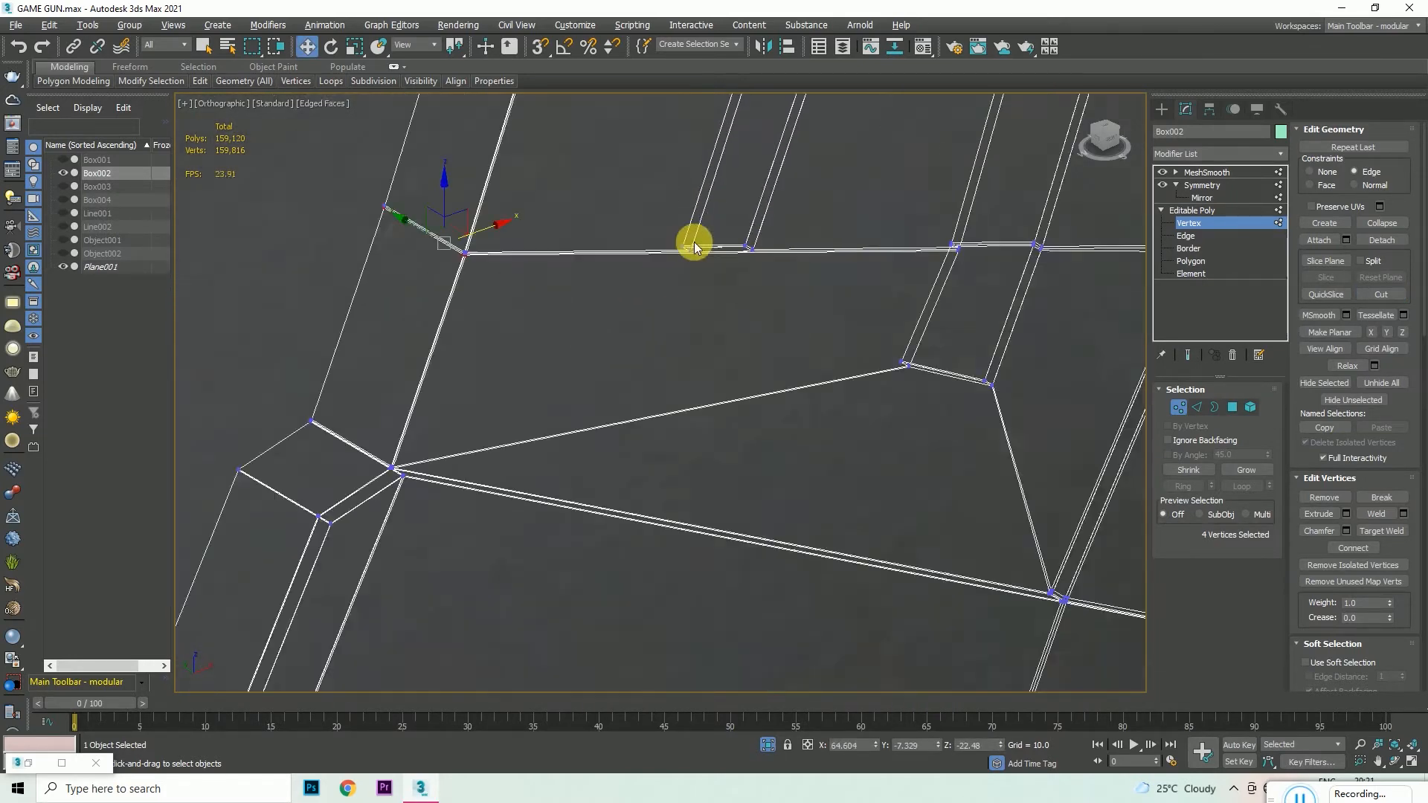
left_click(1206, 171)
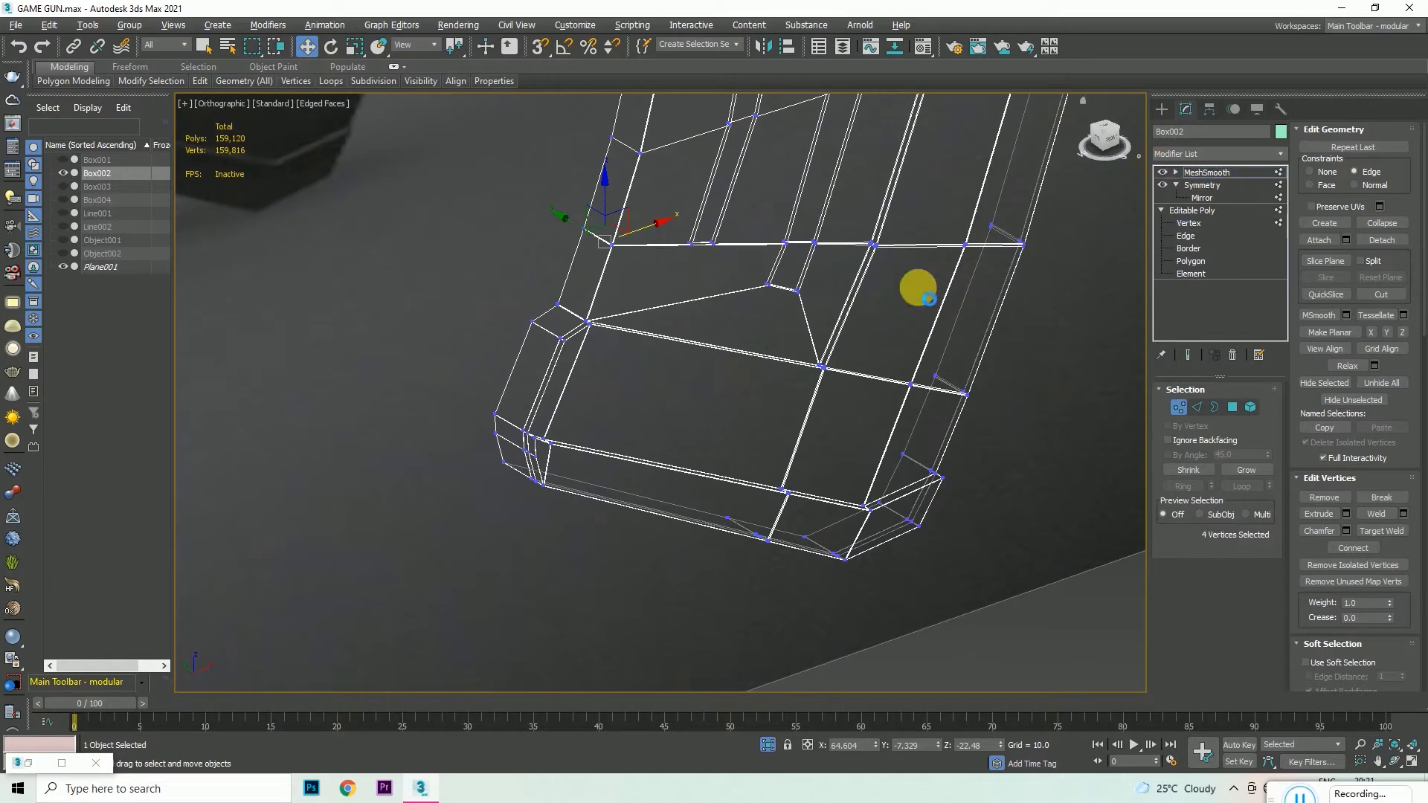
scroll(771, 296, "down", 5)
left_click(894, 489)
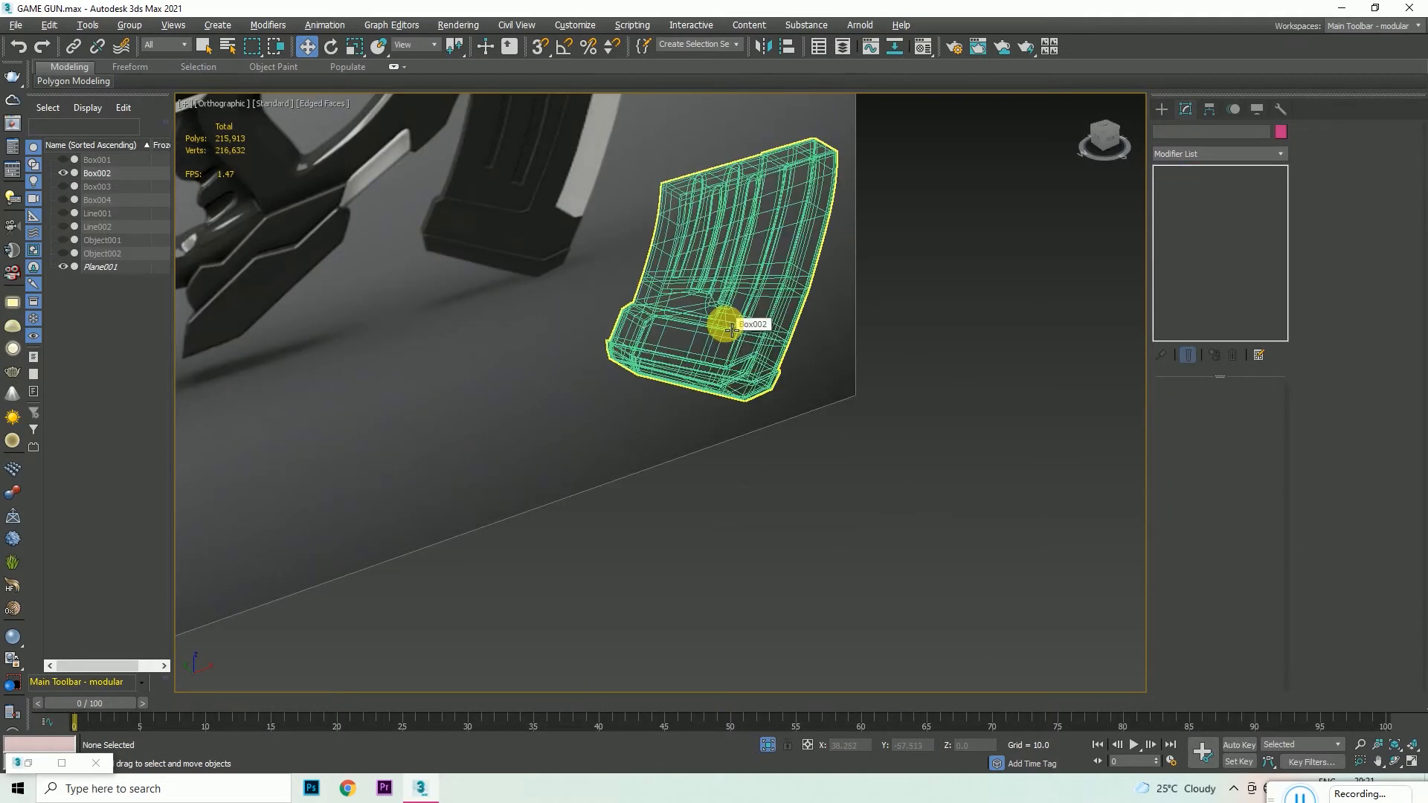
left_click(691, 332)
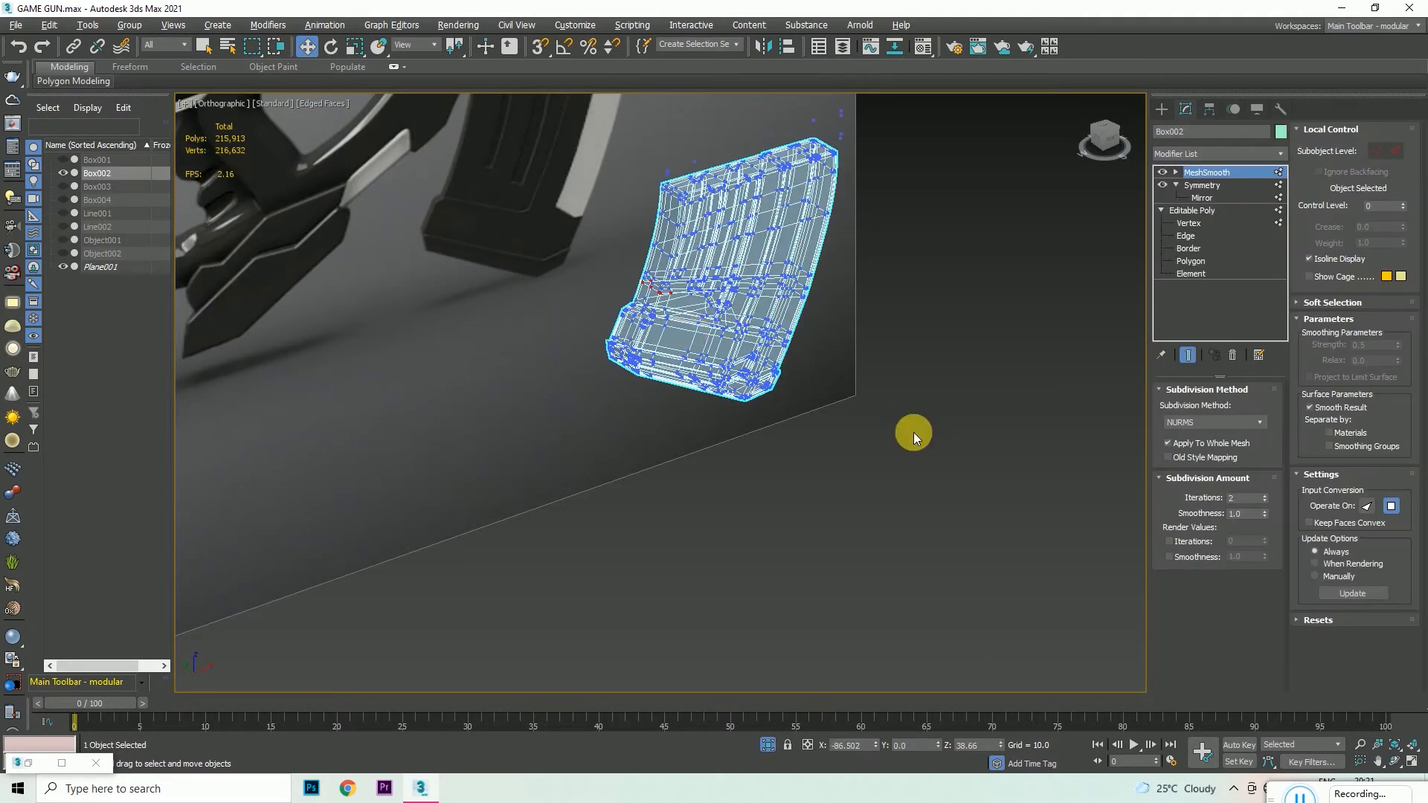
key("F4")
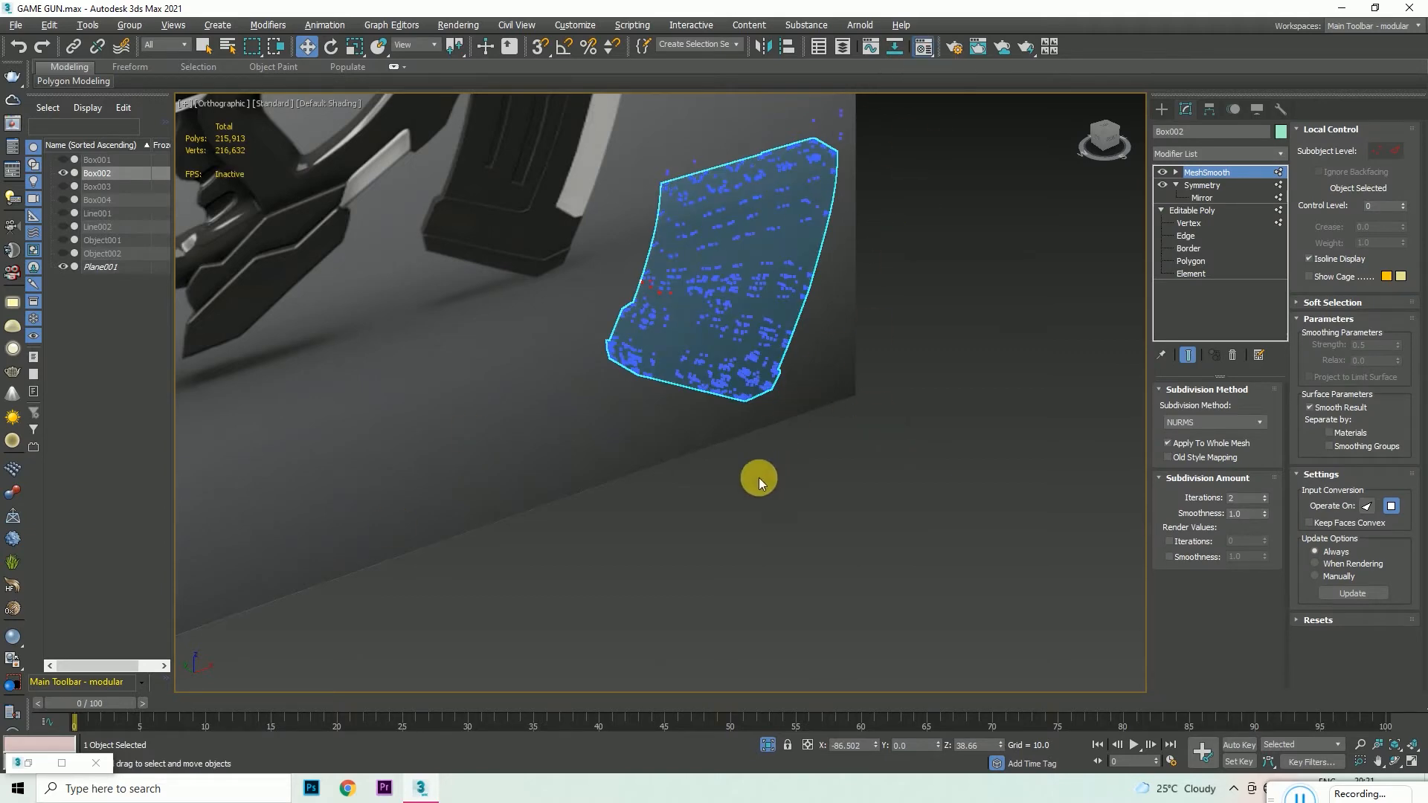
left_click(382, 162)
key("F4")
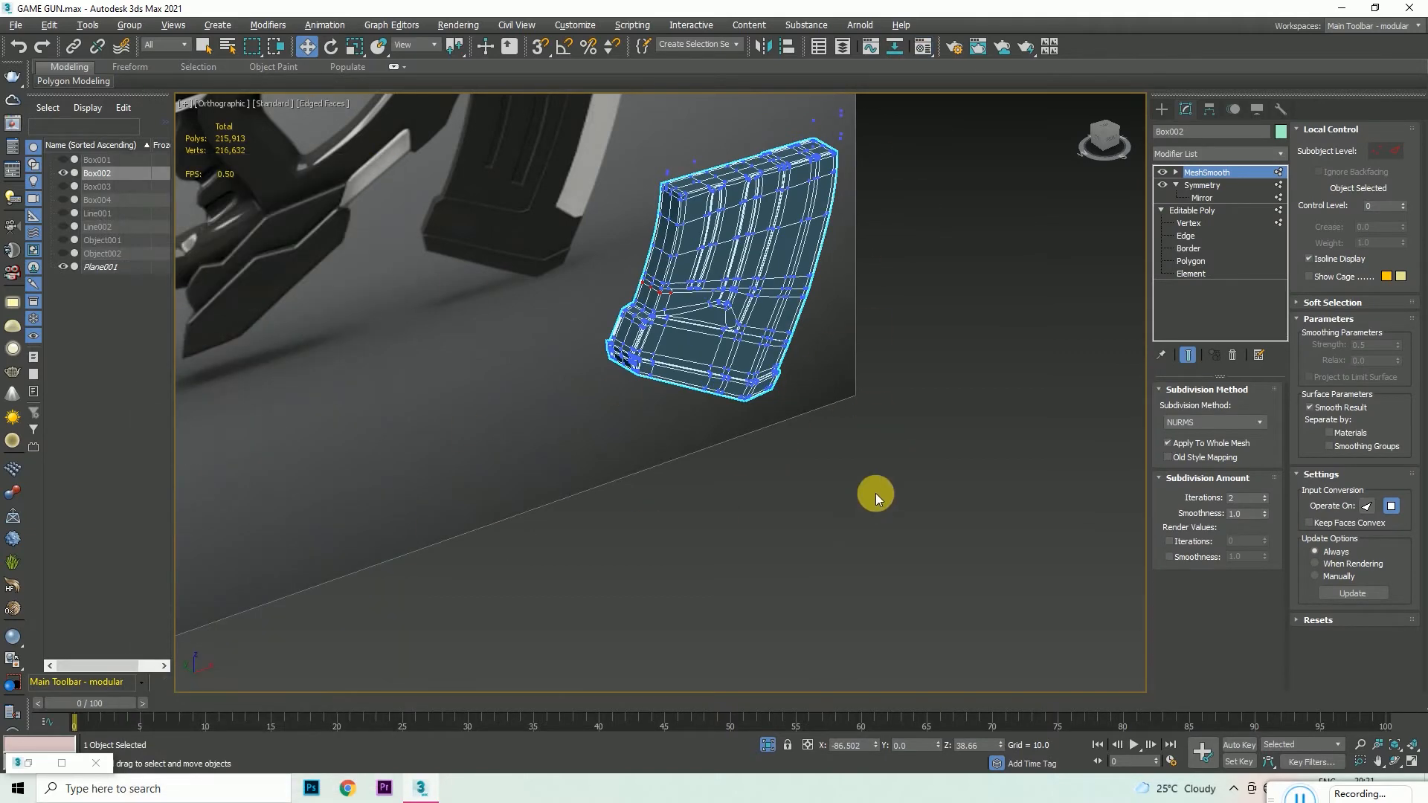
left_click(877, 493)
key("F4")
scroll(660, 392, "up", 10)
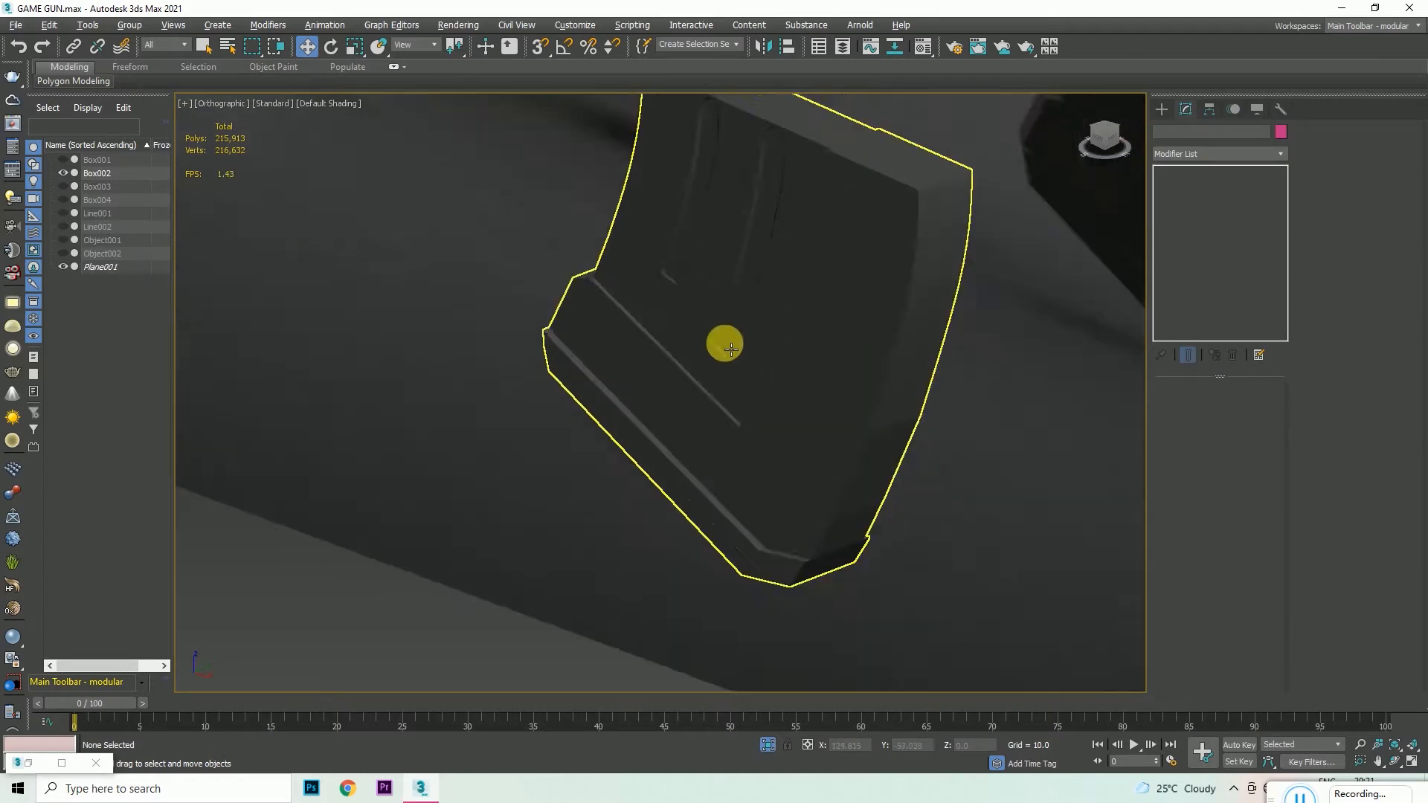
key("F4")
- Reselect Box002 and examine the unsmoothed mesh around the grooves' lower corners and the loops crossing them
left_click(800, 421)
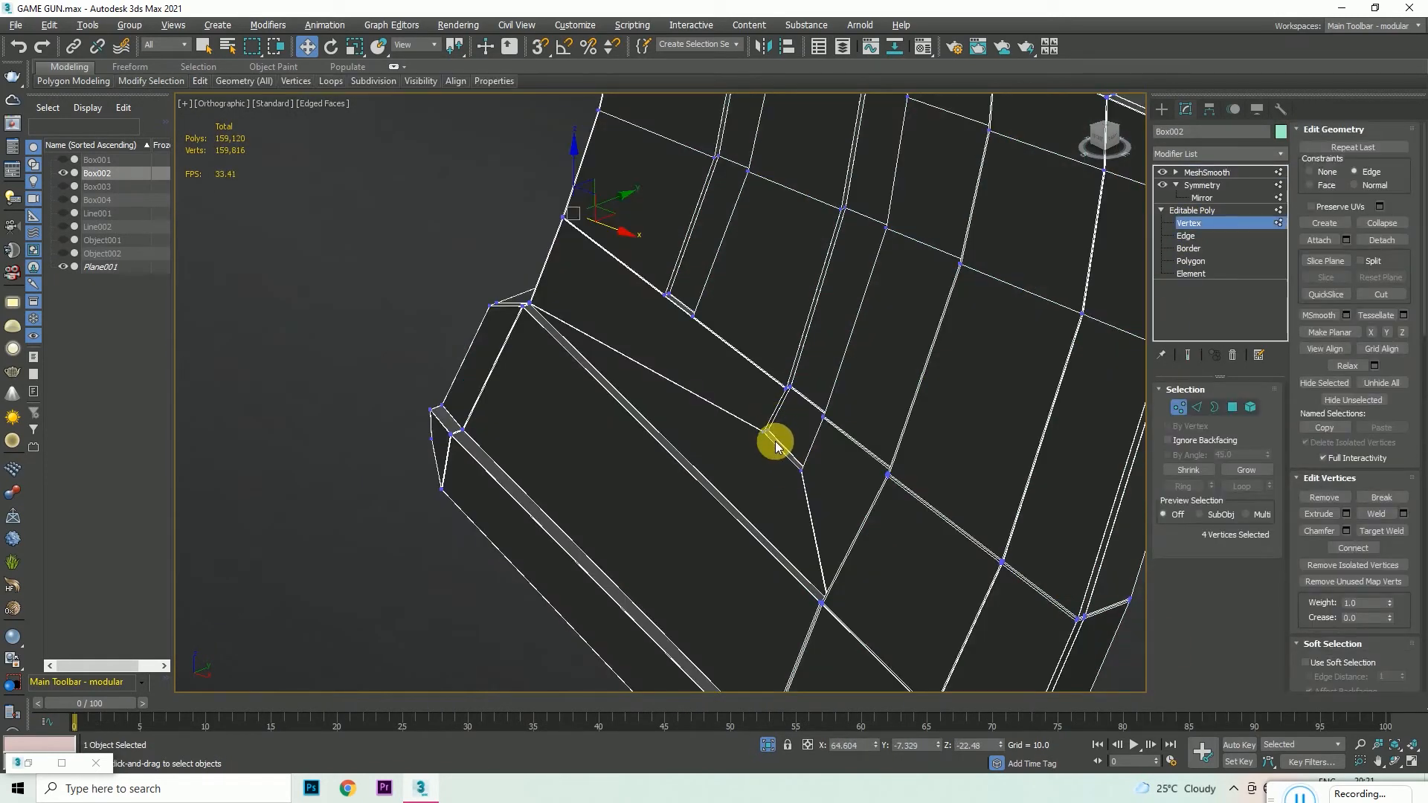
scroll(775, 441, "up", 10)
middle_click_drag(738, 447, 693, 458)
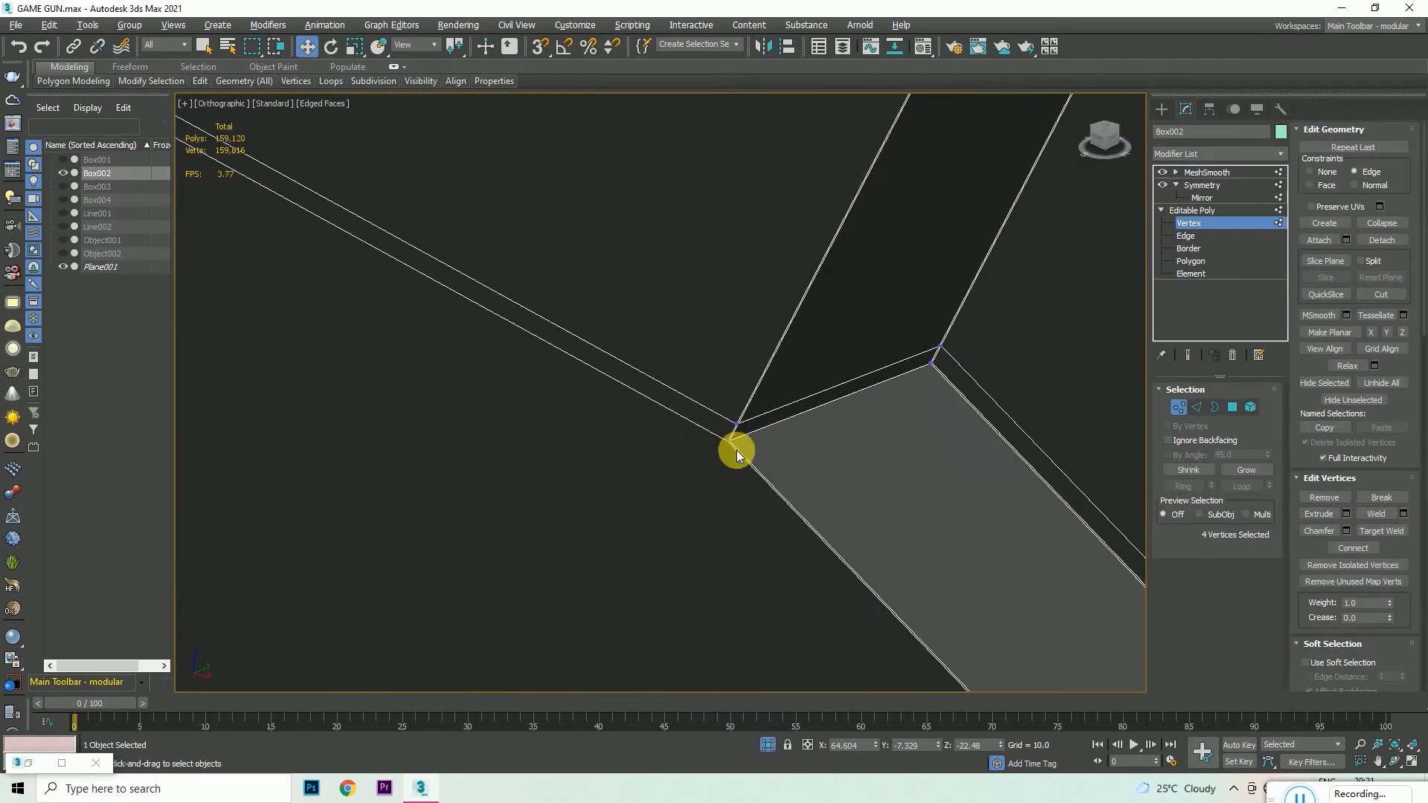
scroll(693, 458, "down", 8)
scroll(771, 331, "up", 5)
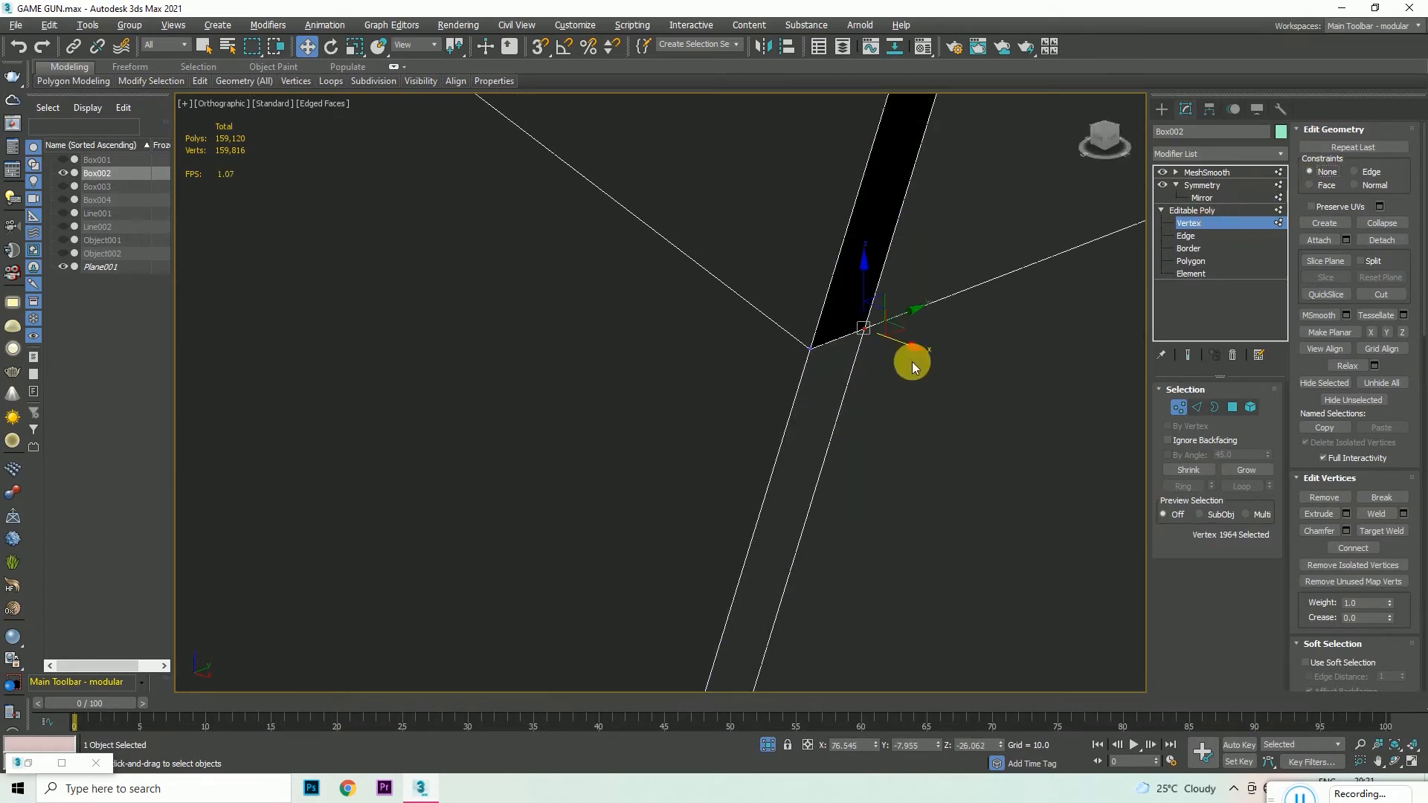
scroll(872, 333, "down", 6)
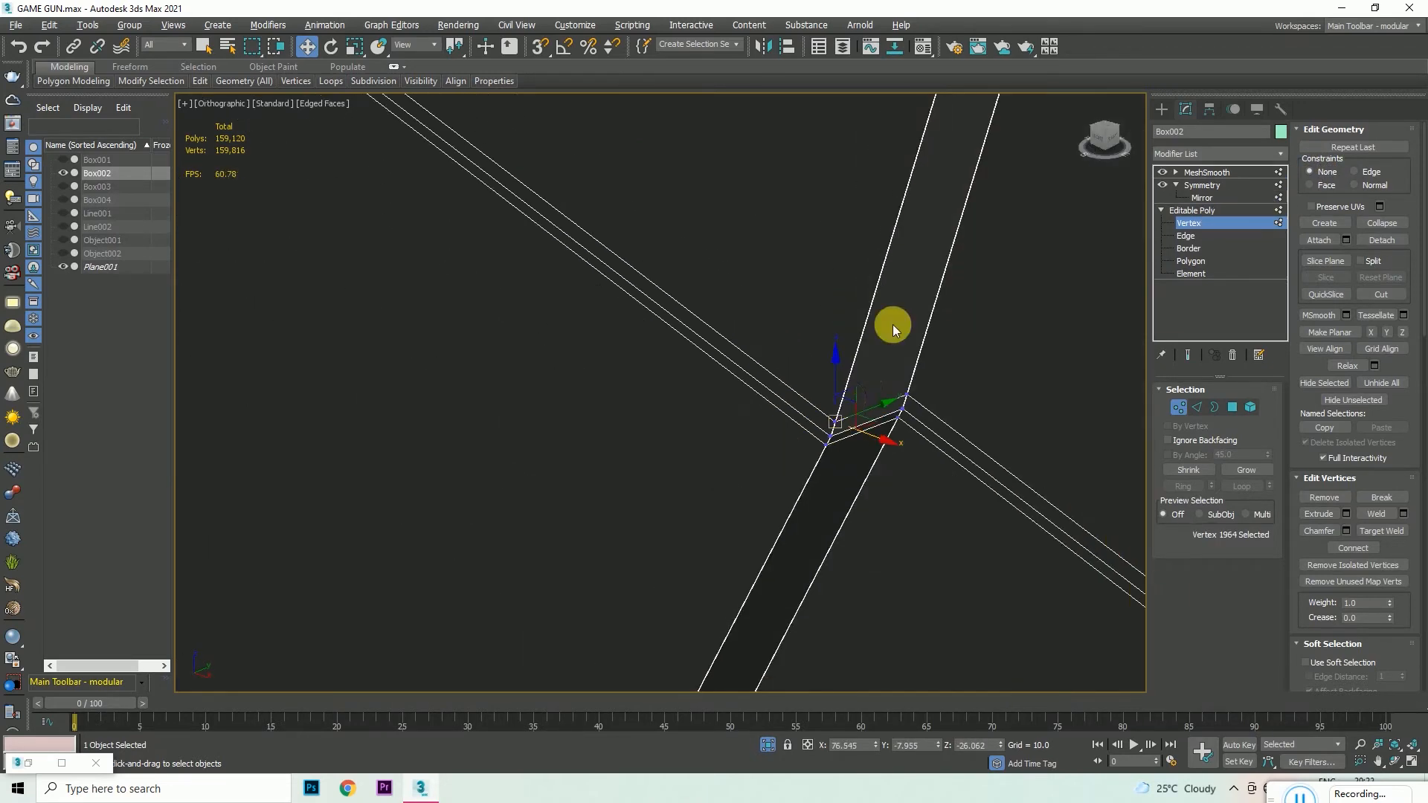
scroll(841, 405, "up", 3)
scroll(788, 315, "down", 6)
scroll(773, 338, "up", 5)
scroll(772, 339, "down", 2)
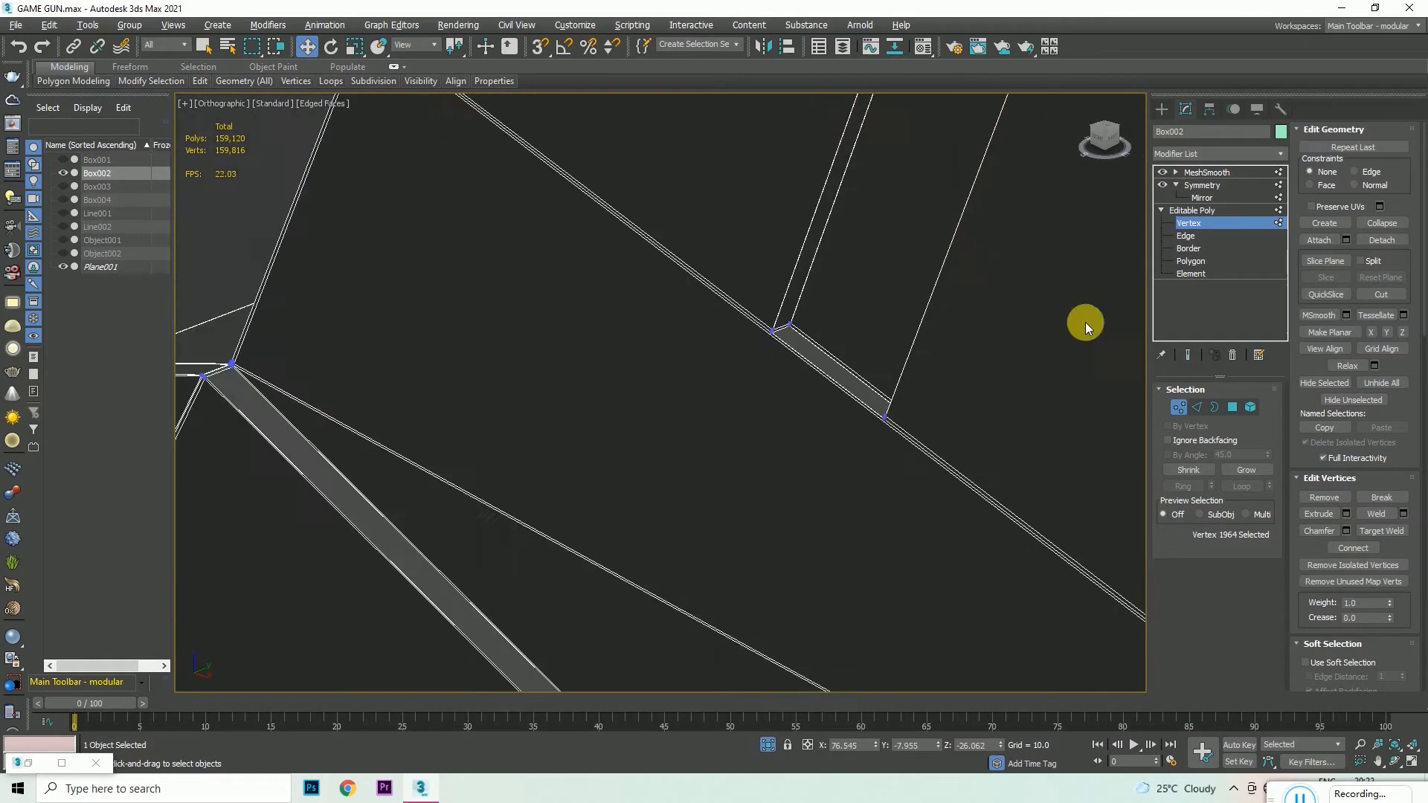
scroll(778, 345, "up", 4)
scroll(766, 351, "down", 3)
left_click(1188, 355)
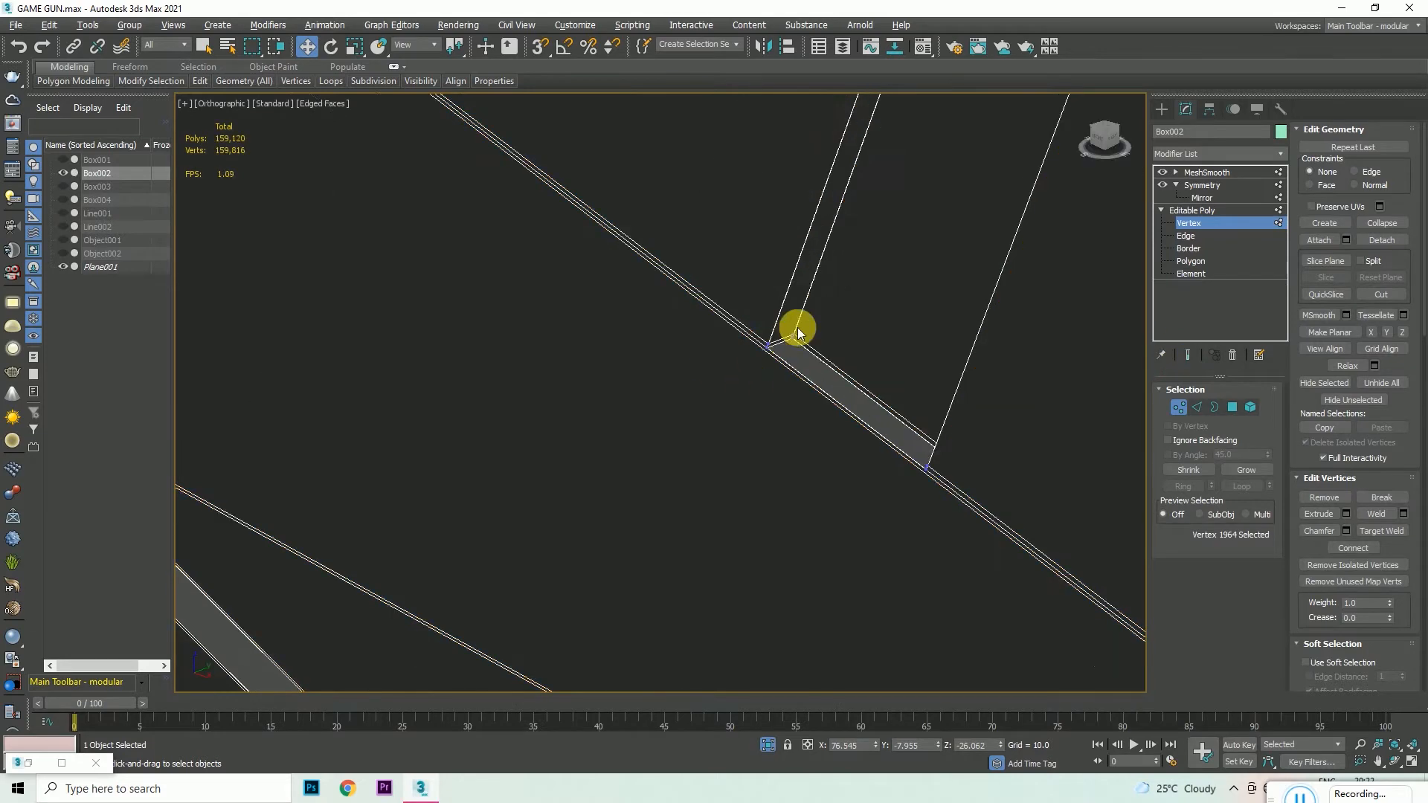
scroll(798, 327, "up", 4)
scroll(715, 384, "down", 4)
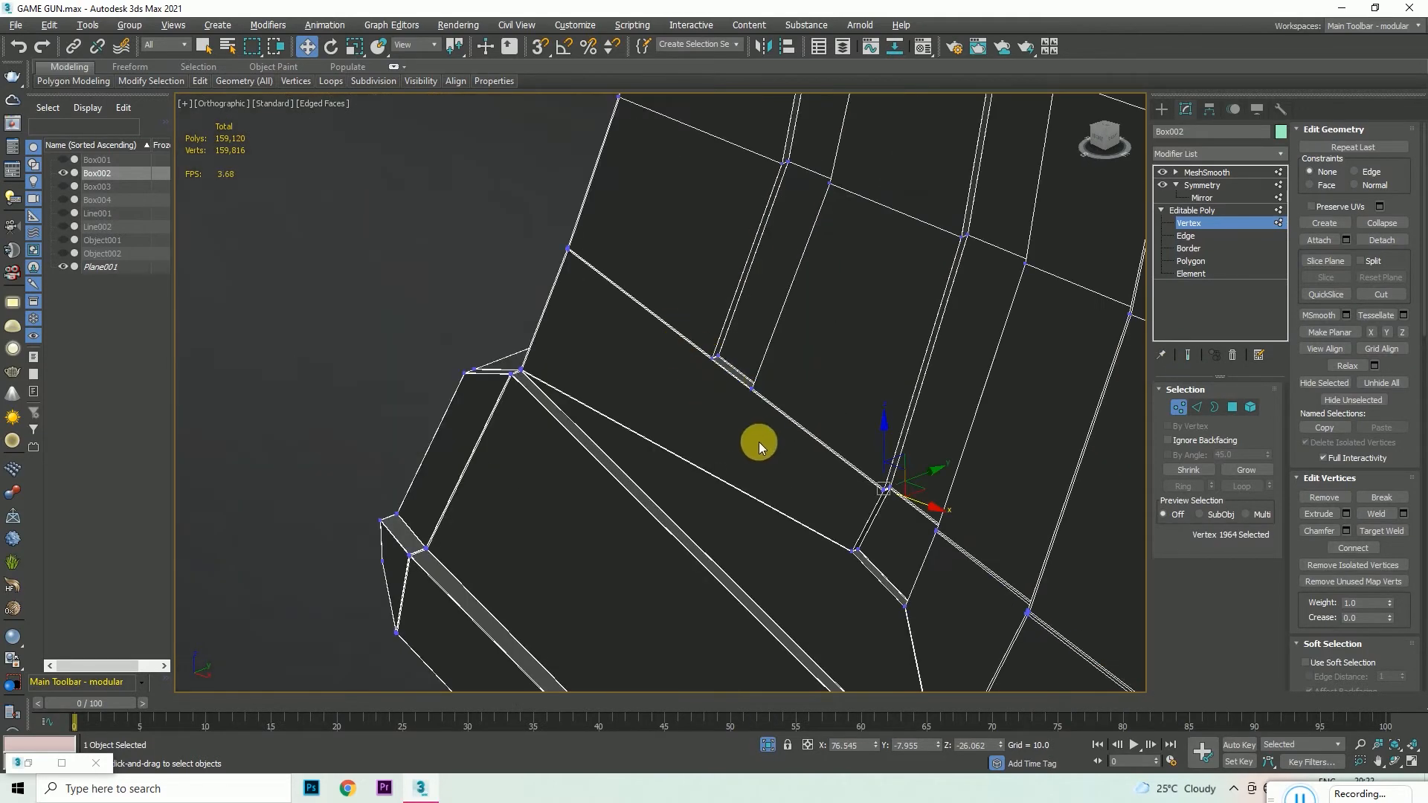
- At Edge level, remove the extra horizontal edge loop just below the row at the shorter groove's lower end
left_click(1196, 407)
scroll(877, 501, "up", 6)
scroll(858, 482, "down", 5)
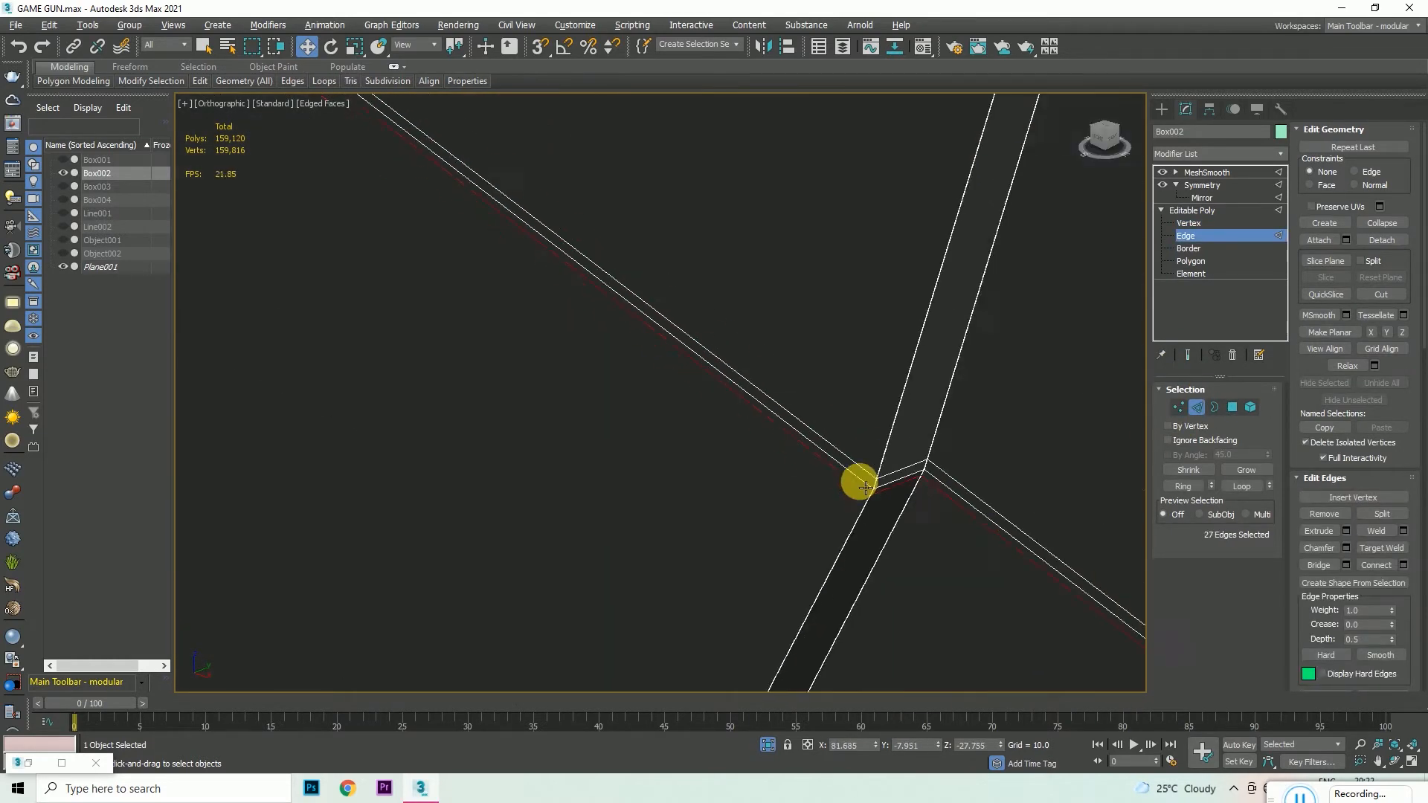
key("BackSpace")
scroll(701, 354, "up", 6)
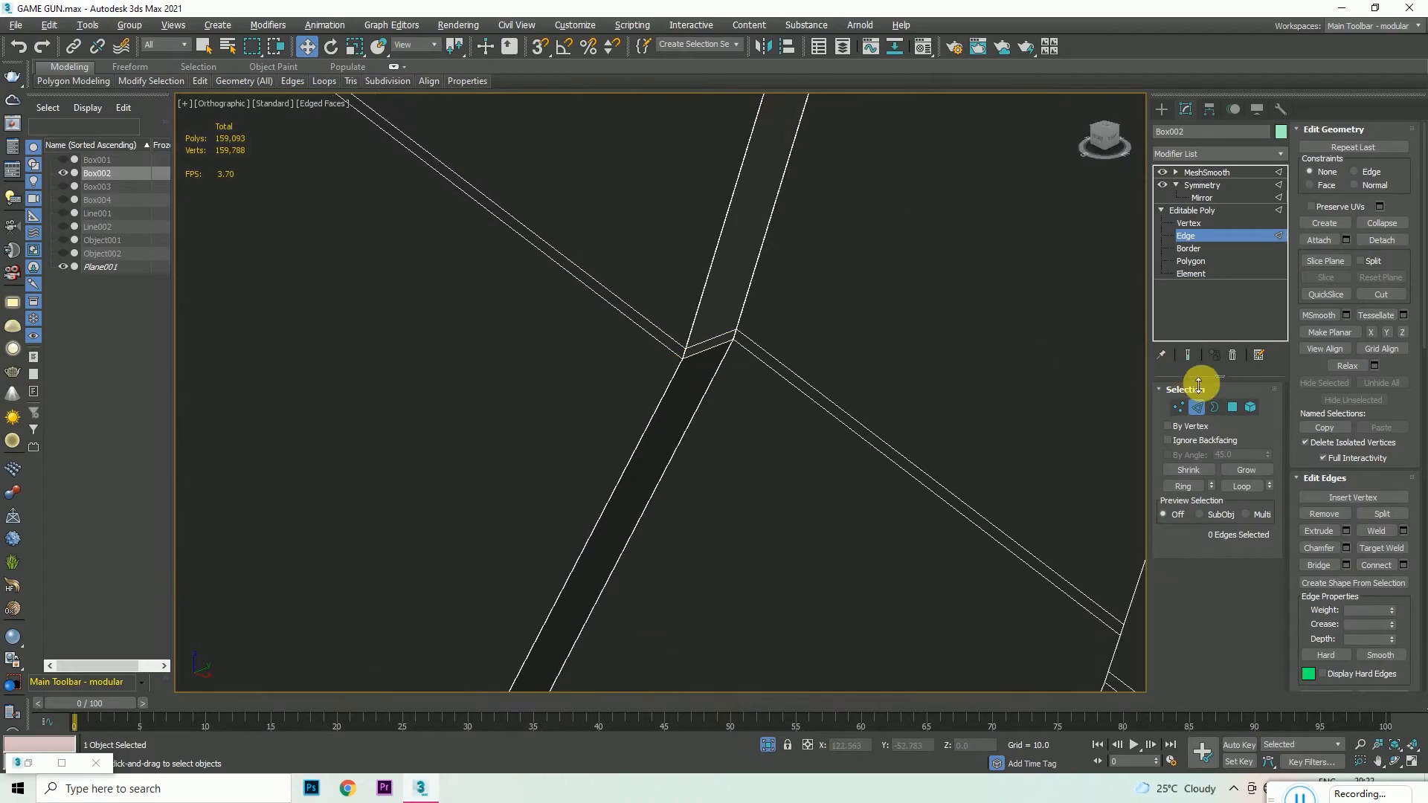
scroll(743, 375, "down", 6)
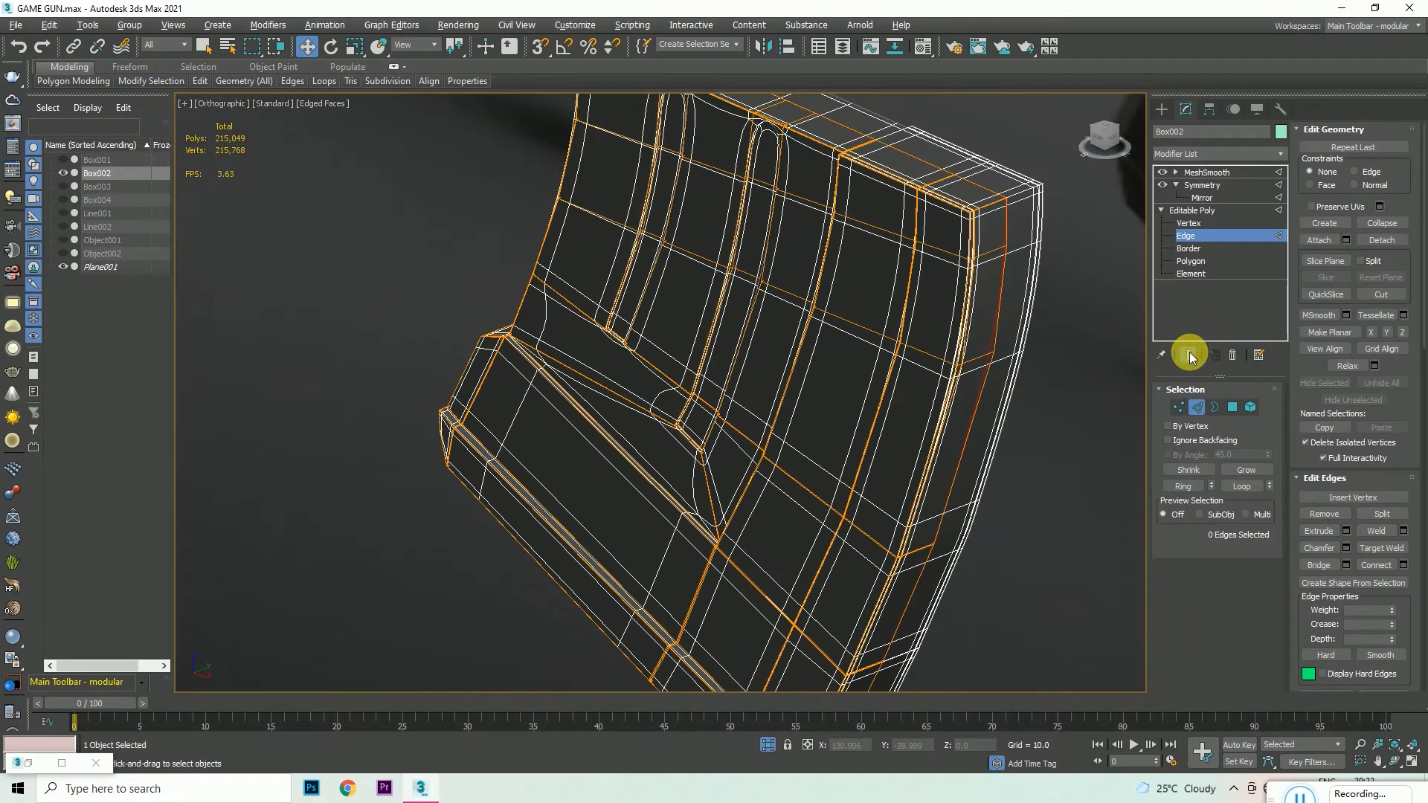
- Hide the end result and insert an edge loop with SwiftLoop just below the magazine's top rim
left_click(1188, 356)
scroll(917, 383, "up", 4)
scroll(772, 149, "up", 5)
scroll(739, 177, "down", 6)
scroll(739, 261, "up", 7)
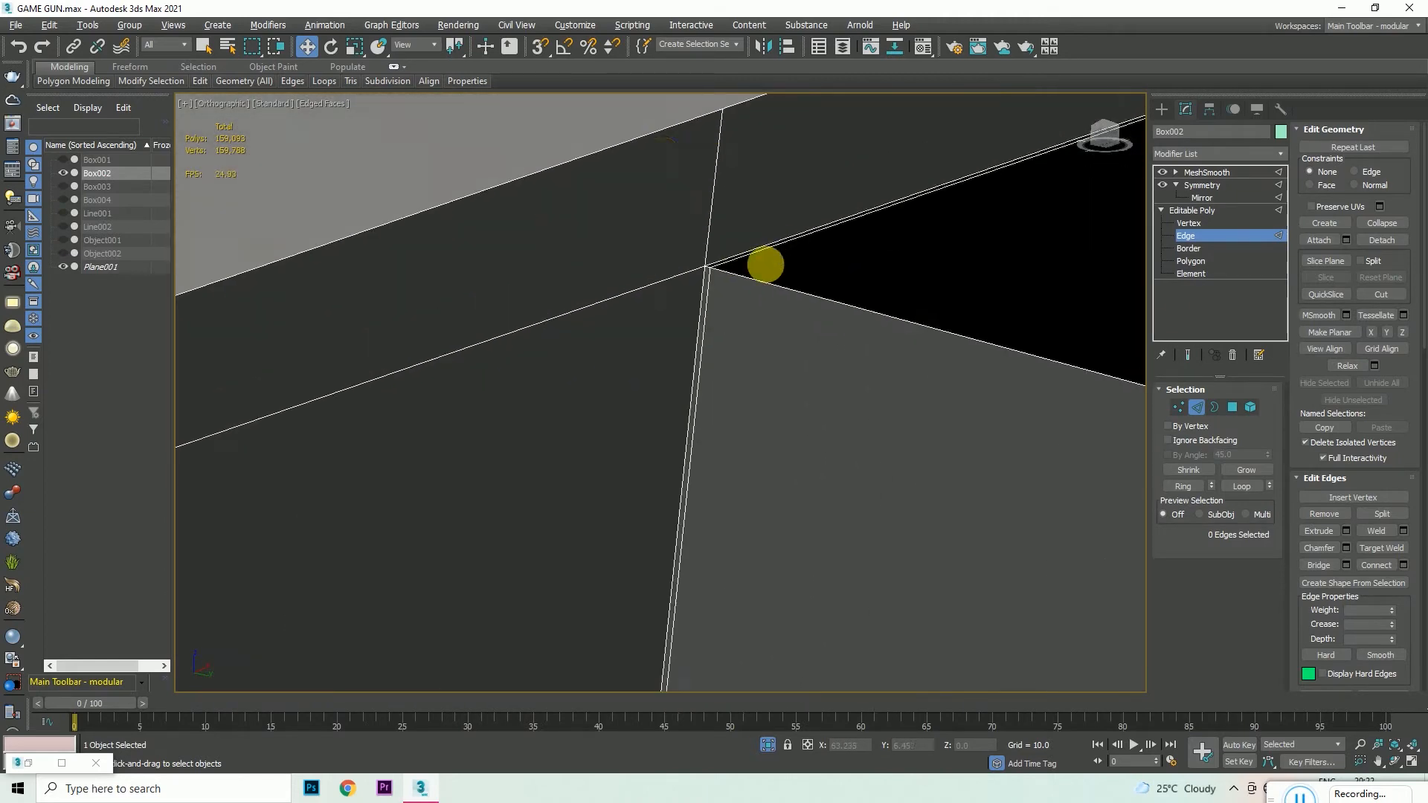
mouse_move(193, 79)
left_click(324, 118)
scroll(706, 279, "up", 3)
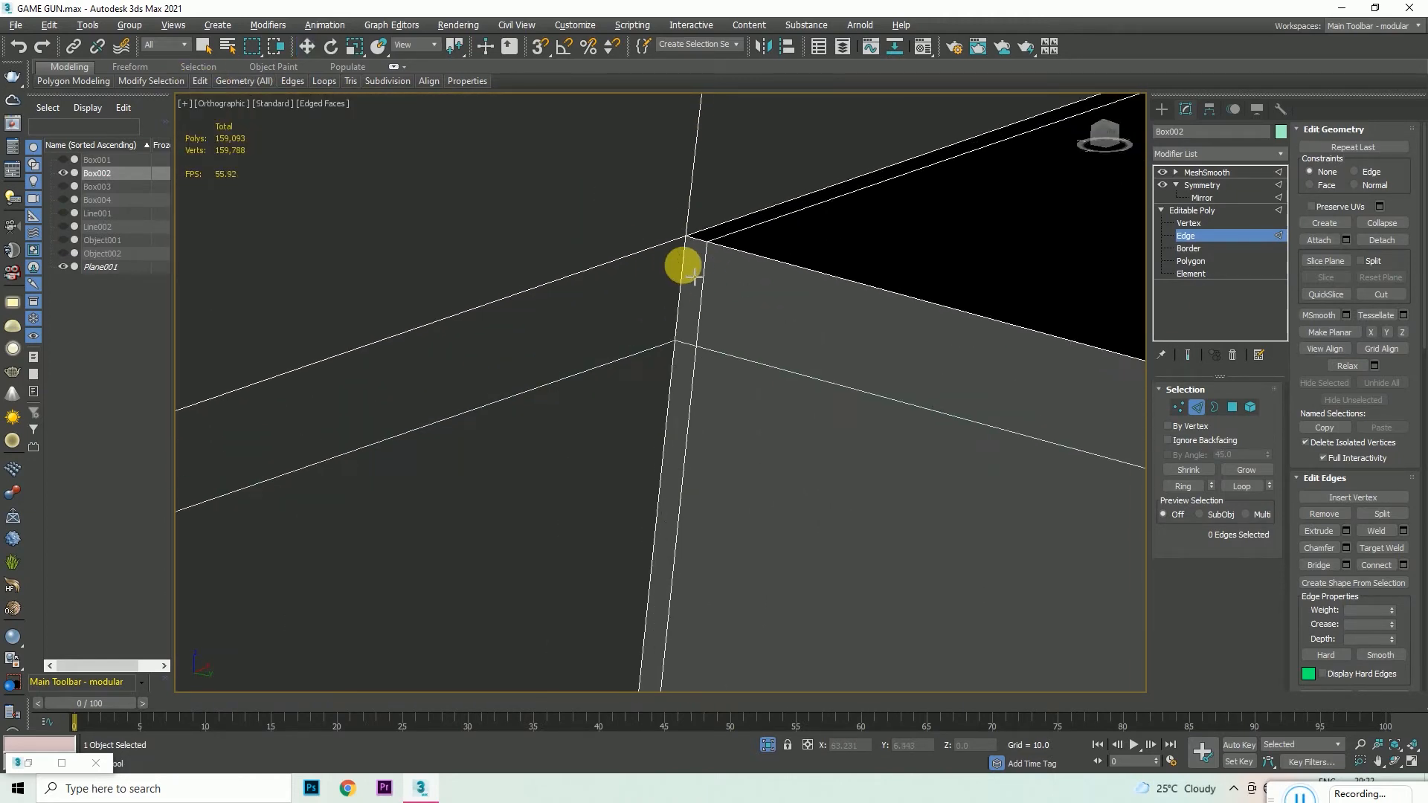
scroll(592, 320, "down", 7)
- Insert supporting edge loops with SwiftLoop along the longer groove's rear side wall
middle_click_drag(592, 320, 453, 296, "alt")
scroll(453, 296, "down", 4)
scroll(452, 296, "down", 4)
scroll(809, 318, "up", 9)
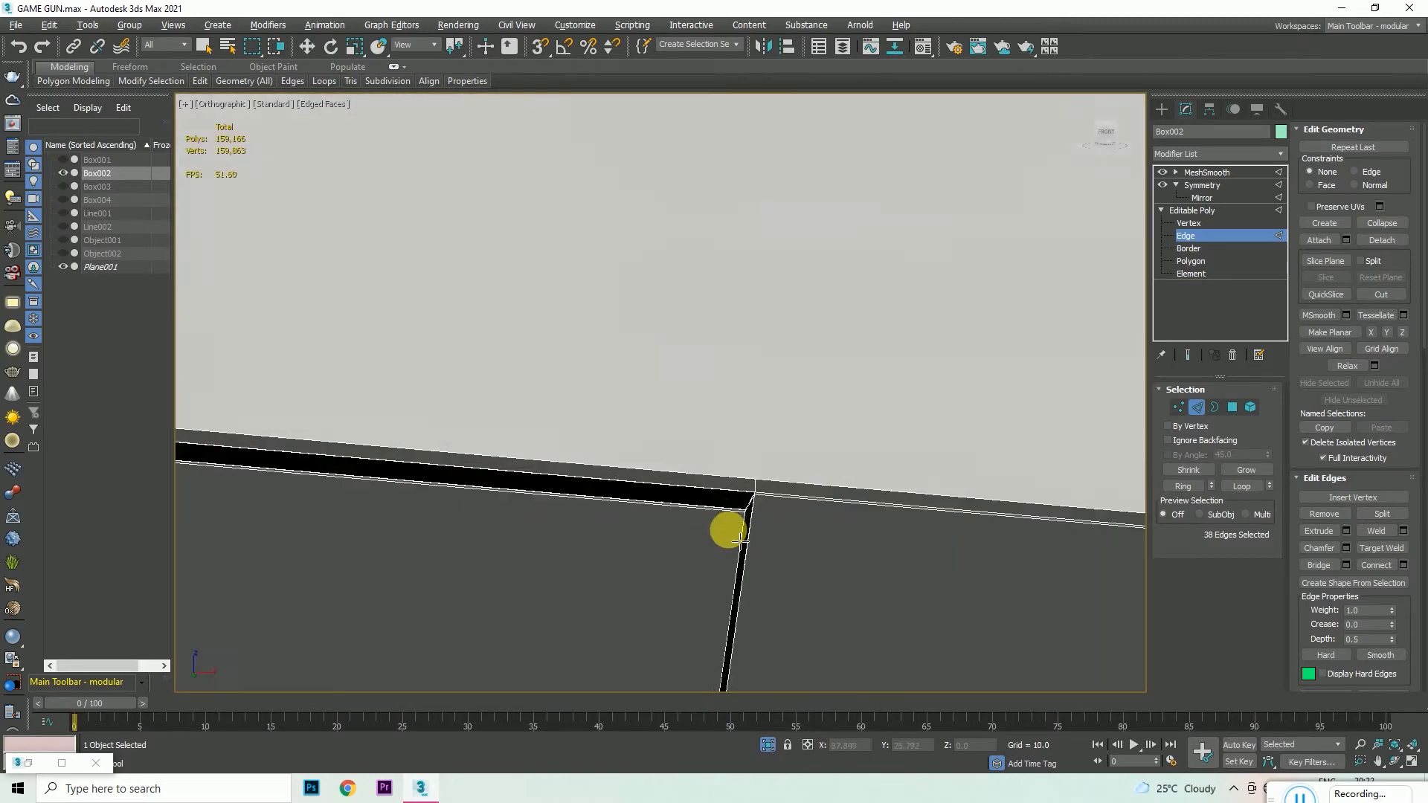
scroll(738, 541, "up", 4)
left_click(812, 434)
scroll(923, 368, "down", 5)
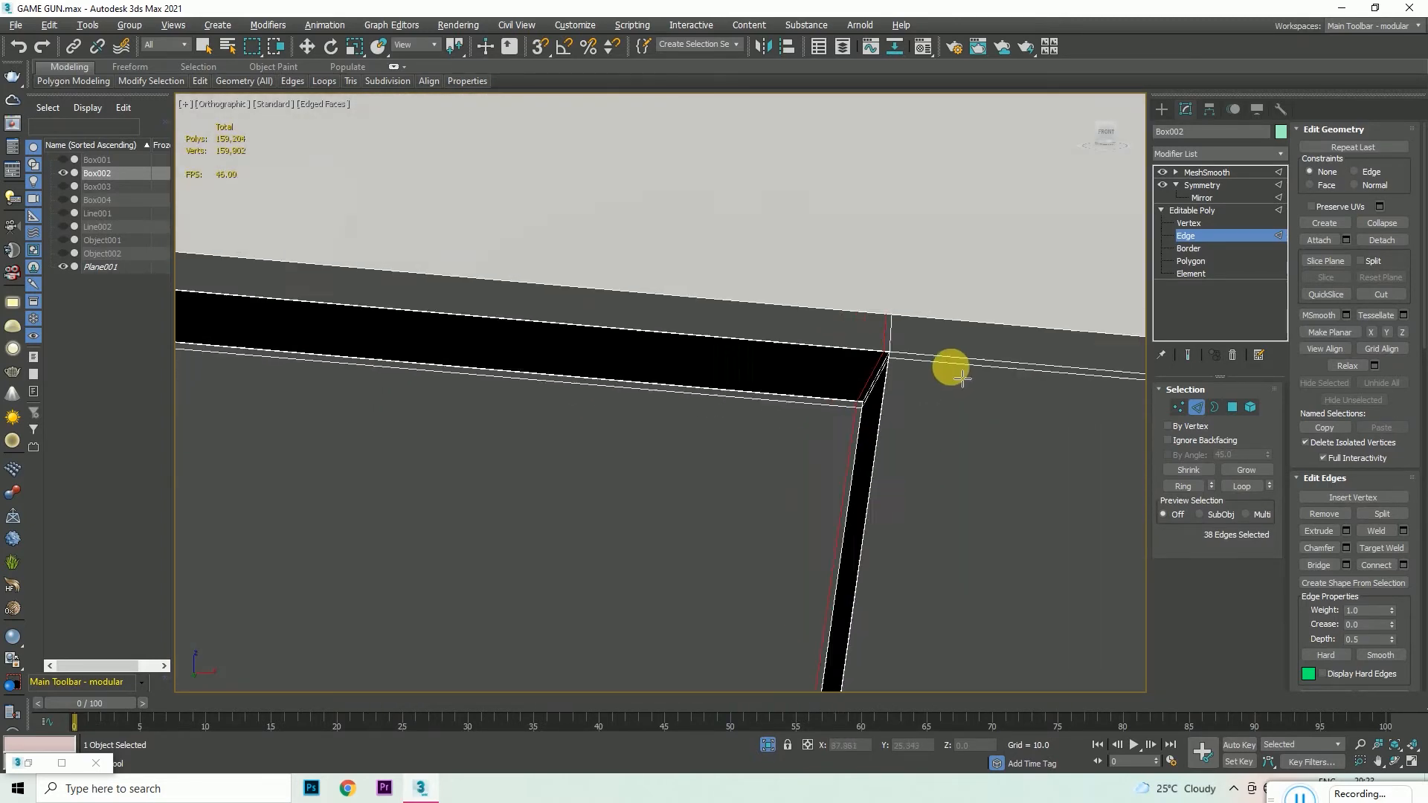
- Examine the smoothed mesh around the longer groove's lower end
scroll(491, 276, "down", 9)
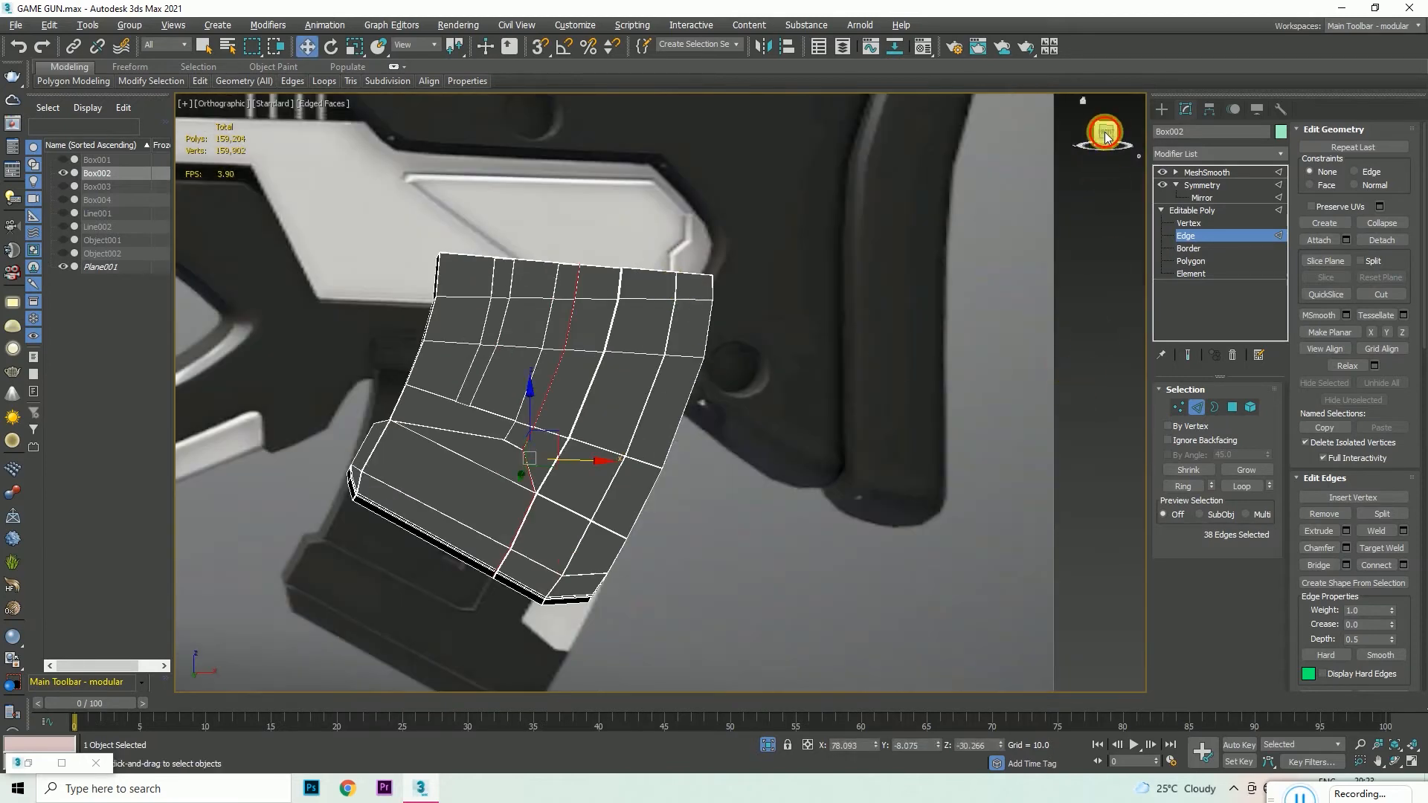
left_click_drag(1106, 134, 1092, 141)
scroll(500, 487, "up", 9)
scroll(516, 476, "down", 5)
scroll(504, 402, "up", 6)
scroll(608, 372, "down", 8)
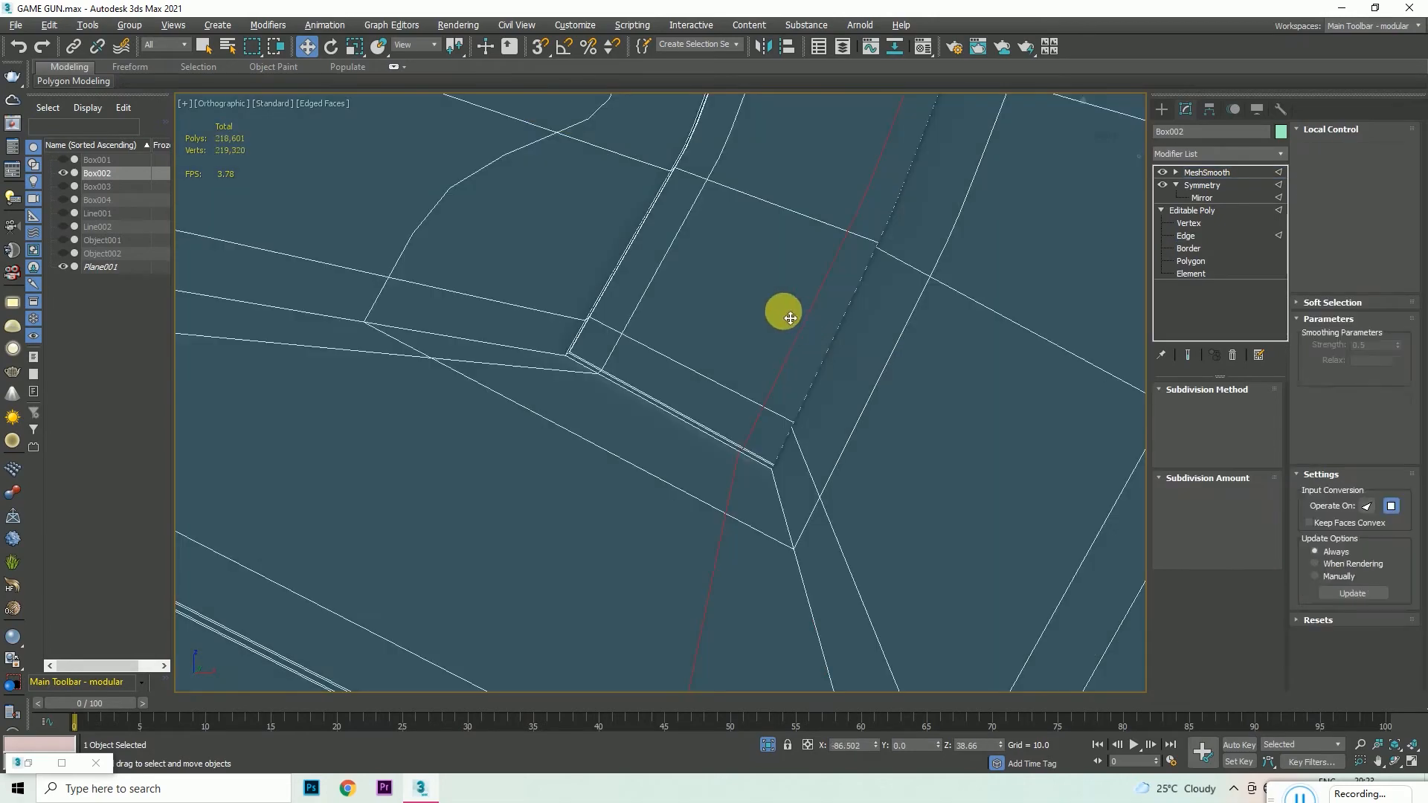
- Examine the smoothed magazine without wireframe, looking at both grooves and the corner at the longer groove's lower end
scroll(752, 322, "down", 7)
key("F4")
left_click(988, 426)
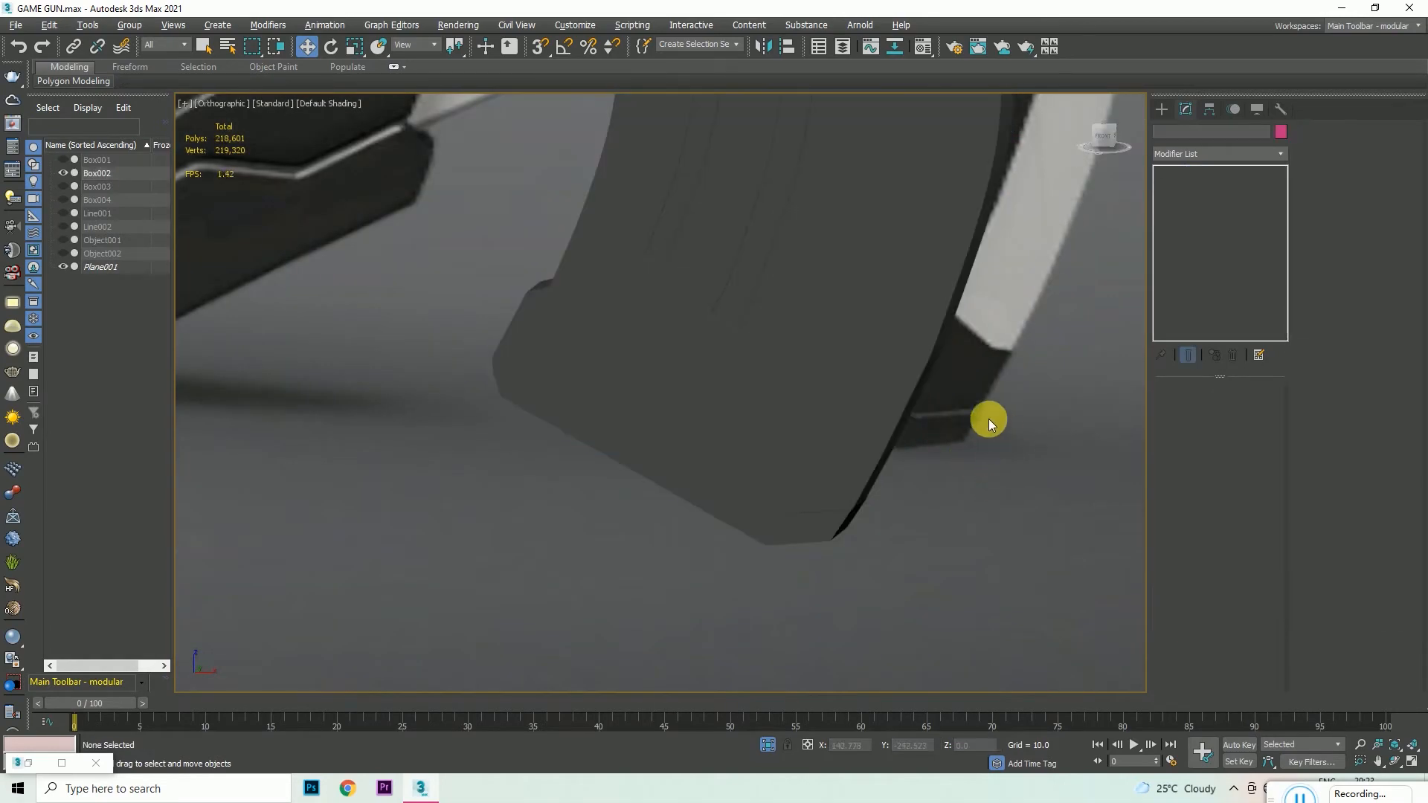
left_click_drag(1102, 147, 993, 141)
scroll(706, 281, "up", 8)
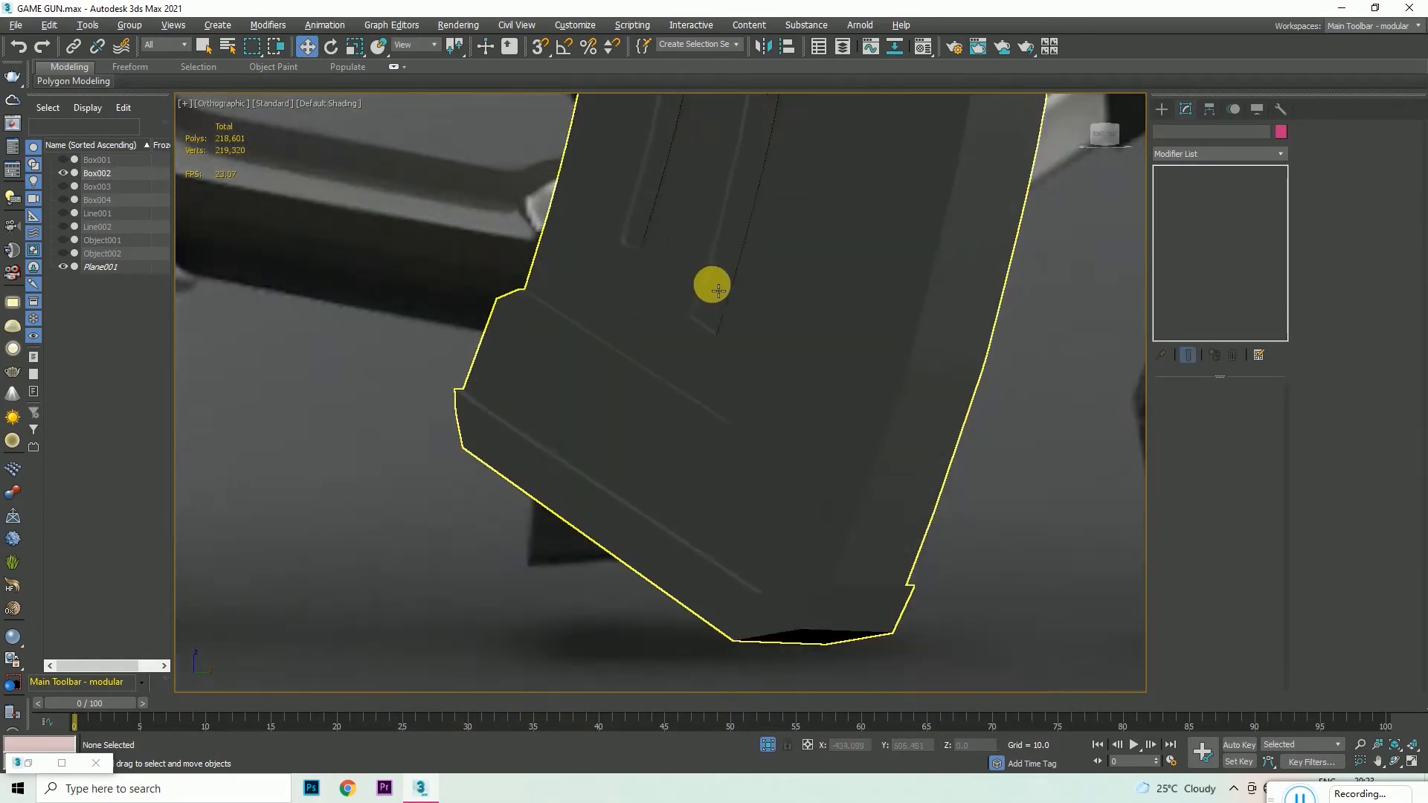
key("F4")
scroll(702, 298, "down", 6)
scroll(685, 331, "up", 8)
left_click(661, 360)
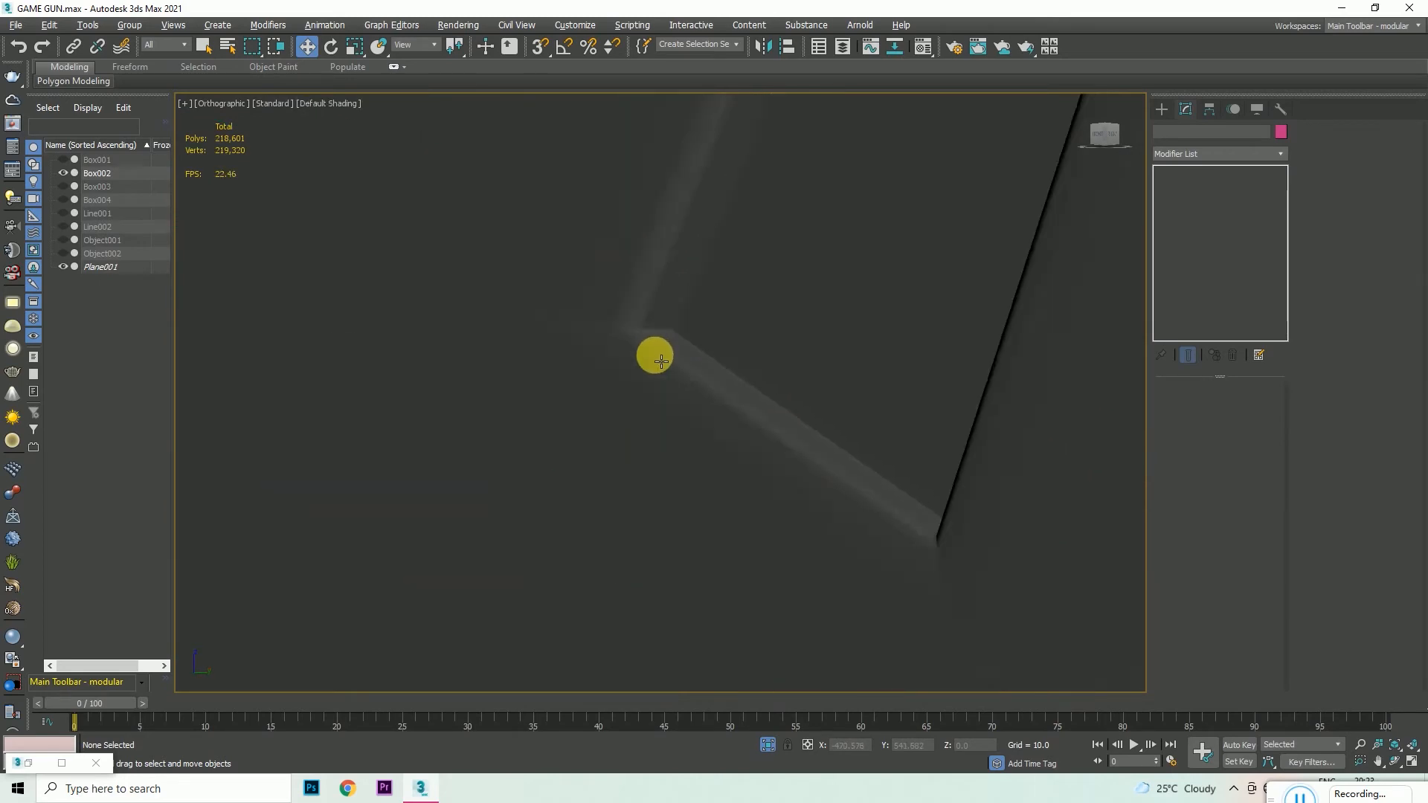
- Examine the unsmoothed mesh at Vertex level around the longer groove's lower corners and up to the magazine's top rim
left_click(1192, 234)
scroll(637, 338, "up", 7)
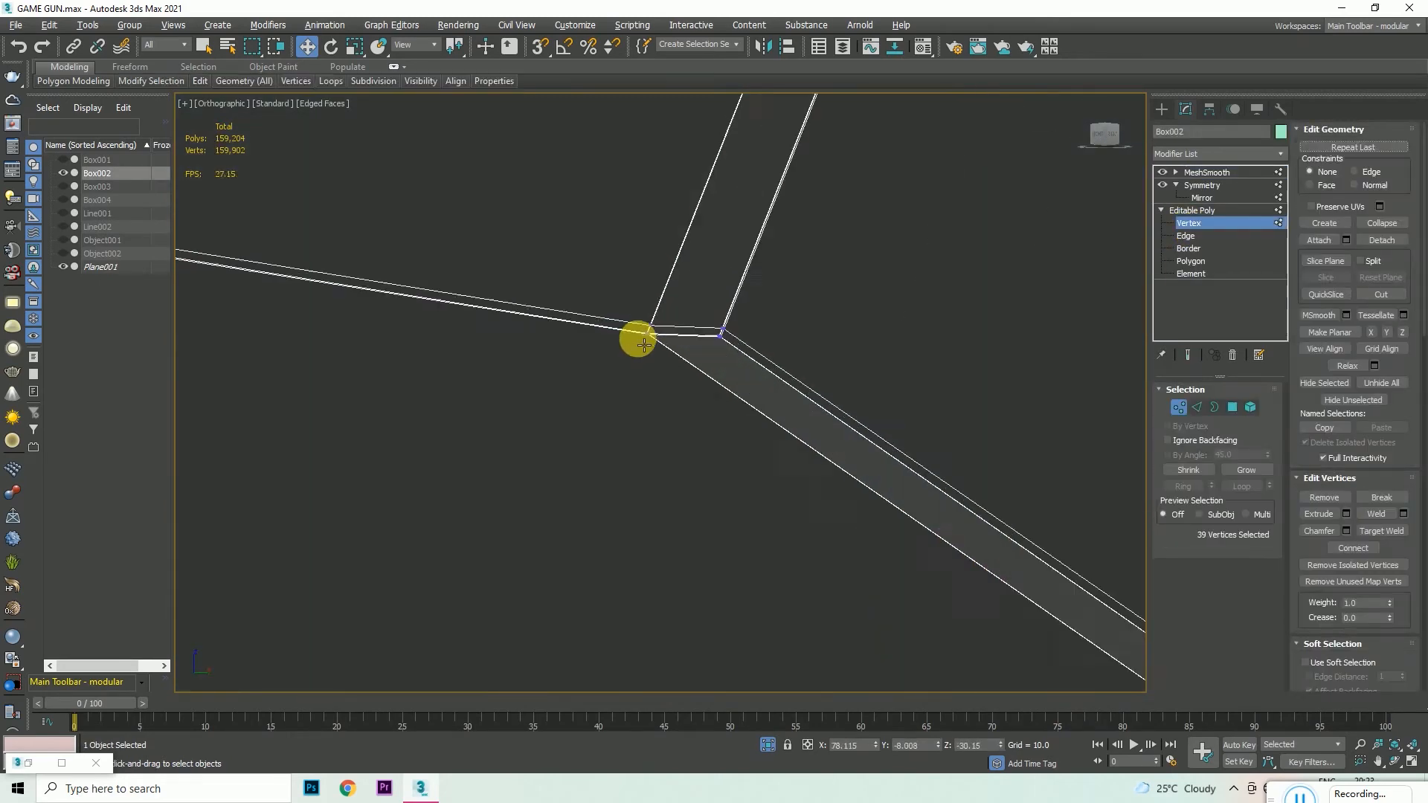
scroll(703, 383, "down", 12)
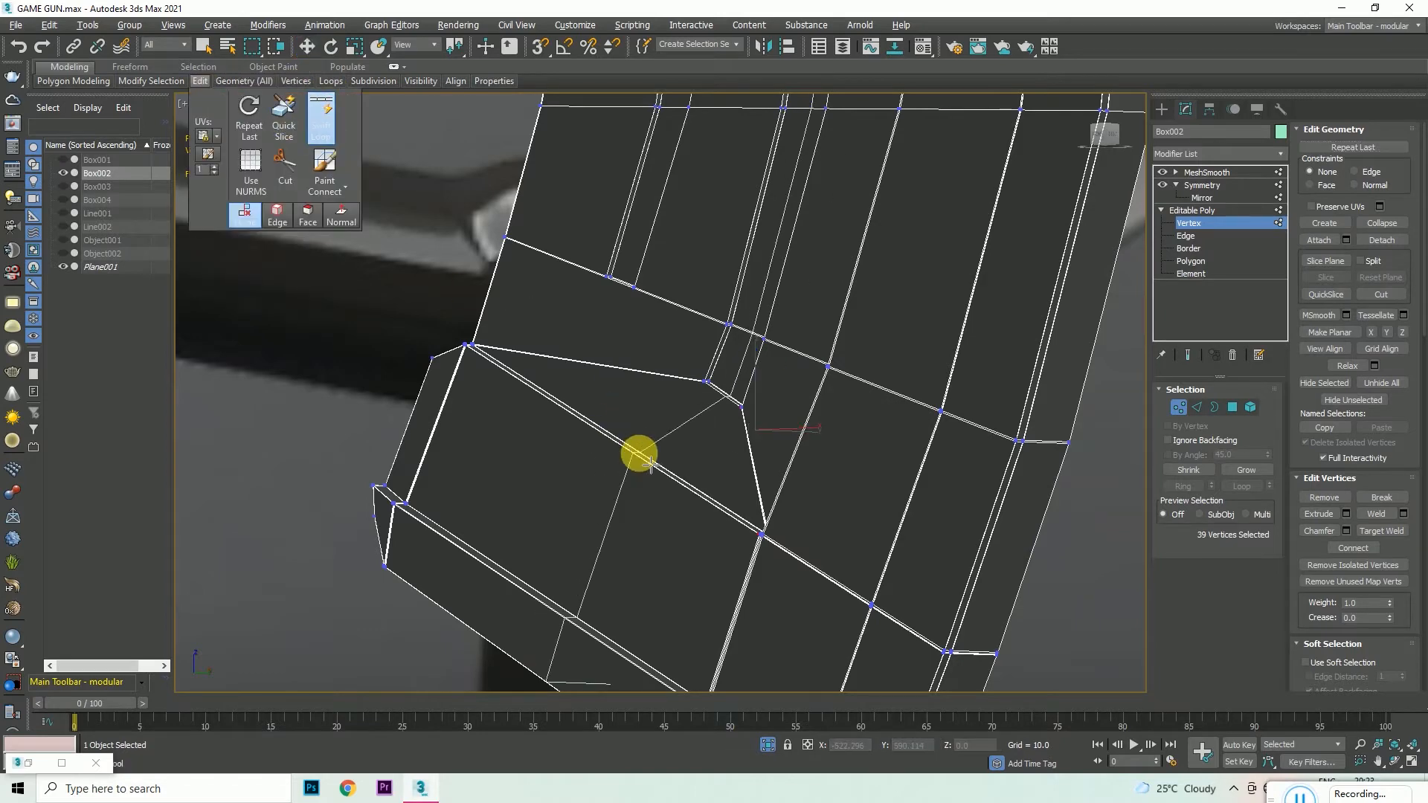
scroll(658, 423, "down", 3)
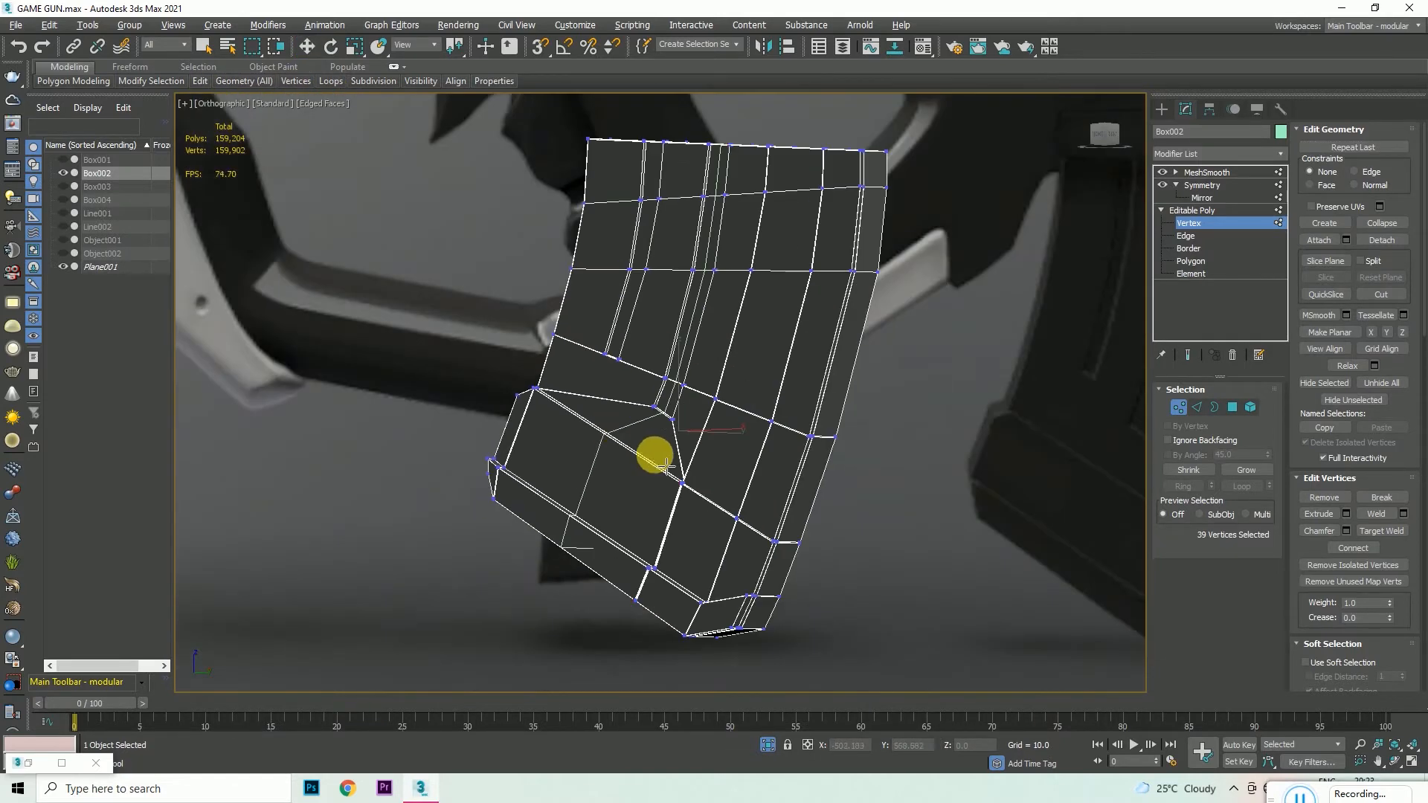
left_click(1096, 133)
scroll(676, 446, "up", 8)
scroll(765, 424, "down", 5)
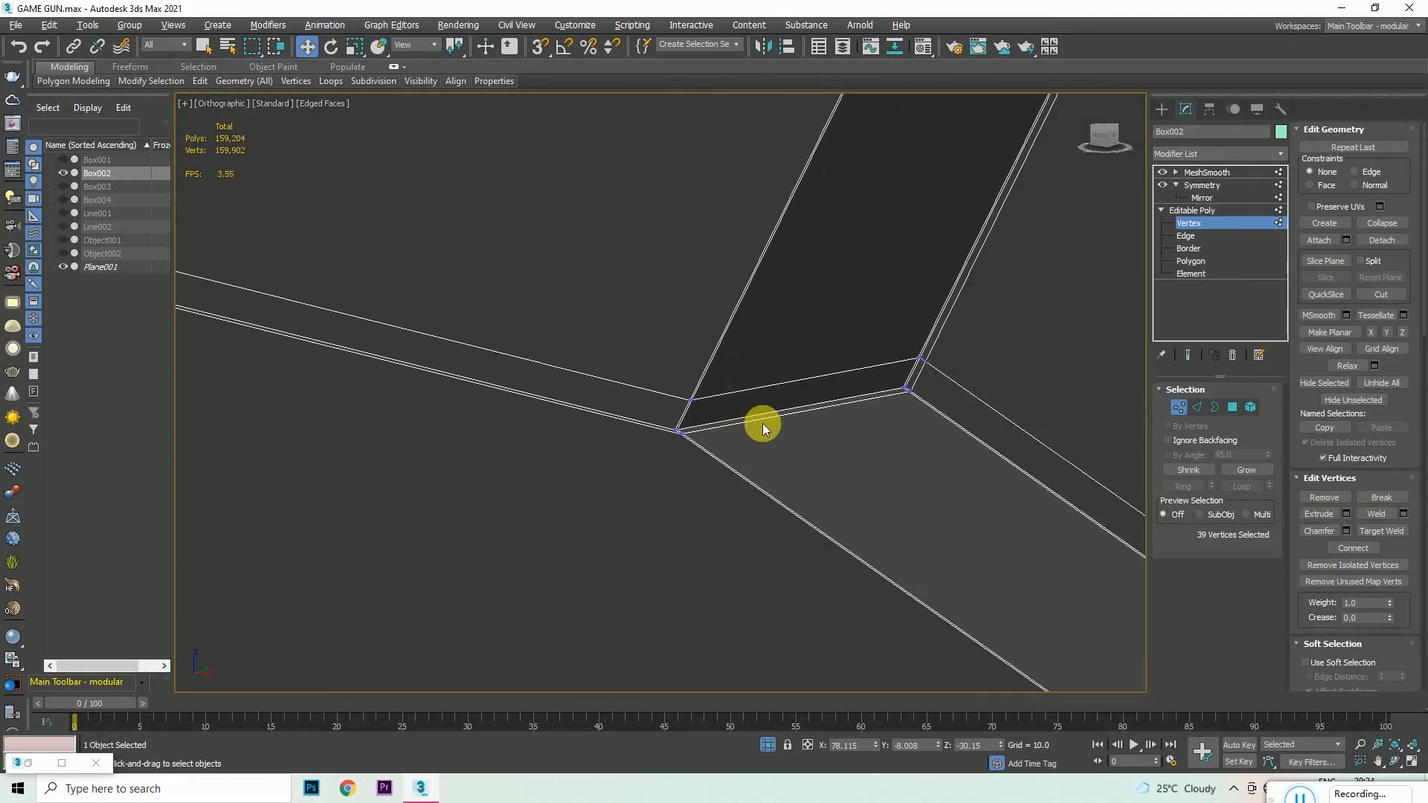
scroll(859, 450, "up", 6)
scroll(859, 462, "down", 5)
scroll(820, 315, "up", 8)
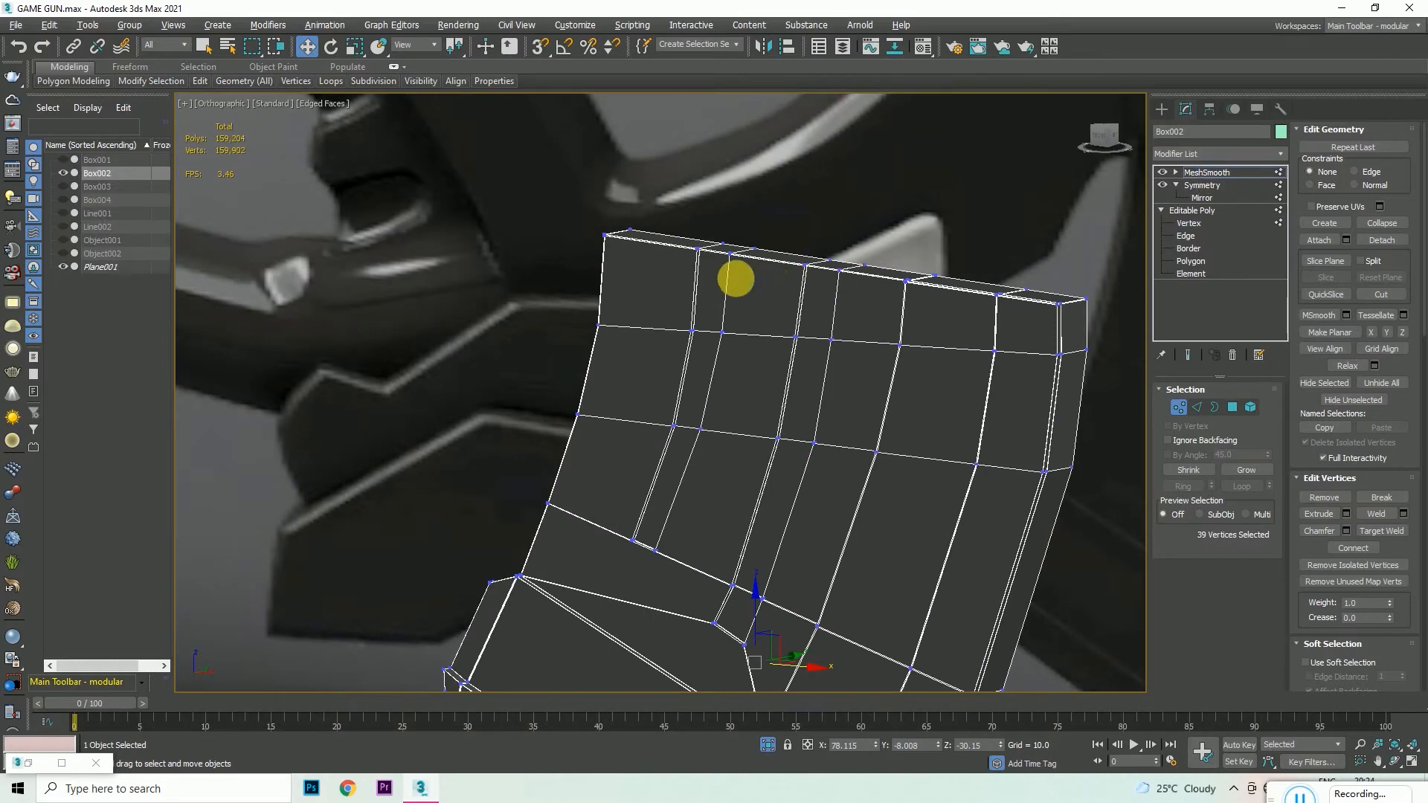
- At Edge level, insert two supporting edge loops with SwiftLoop along the shorter groove's side walls, starting near the top rim
scroll(736, 279, "down", 4)
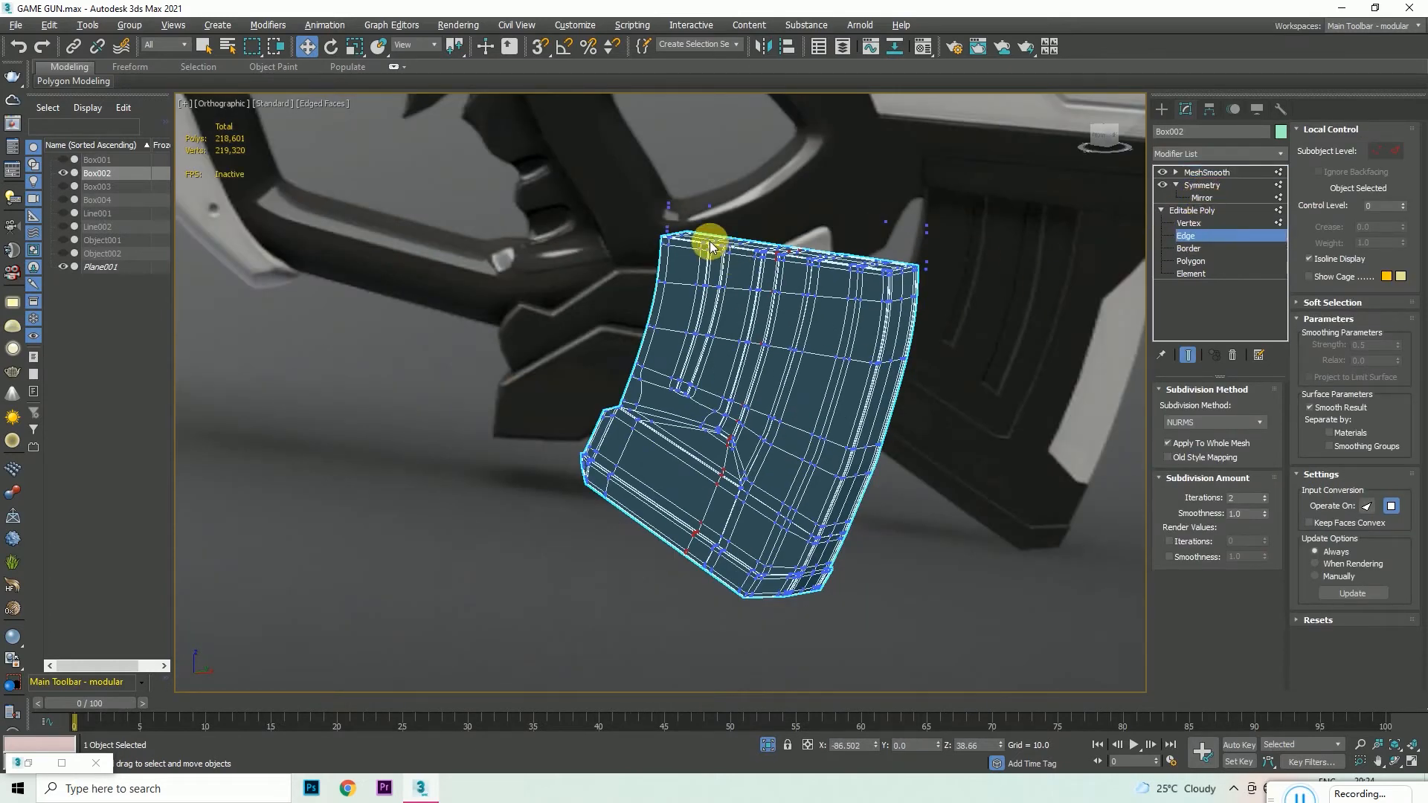
scroll(710, 246, "up", 8)
mouse_move(203, 83)
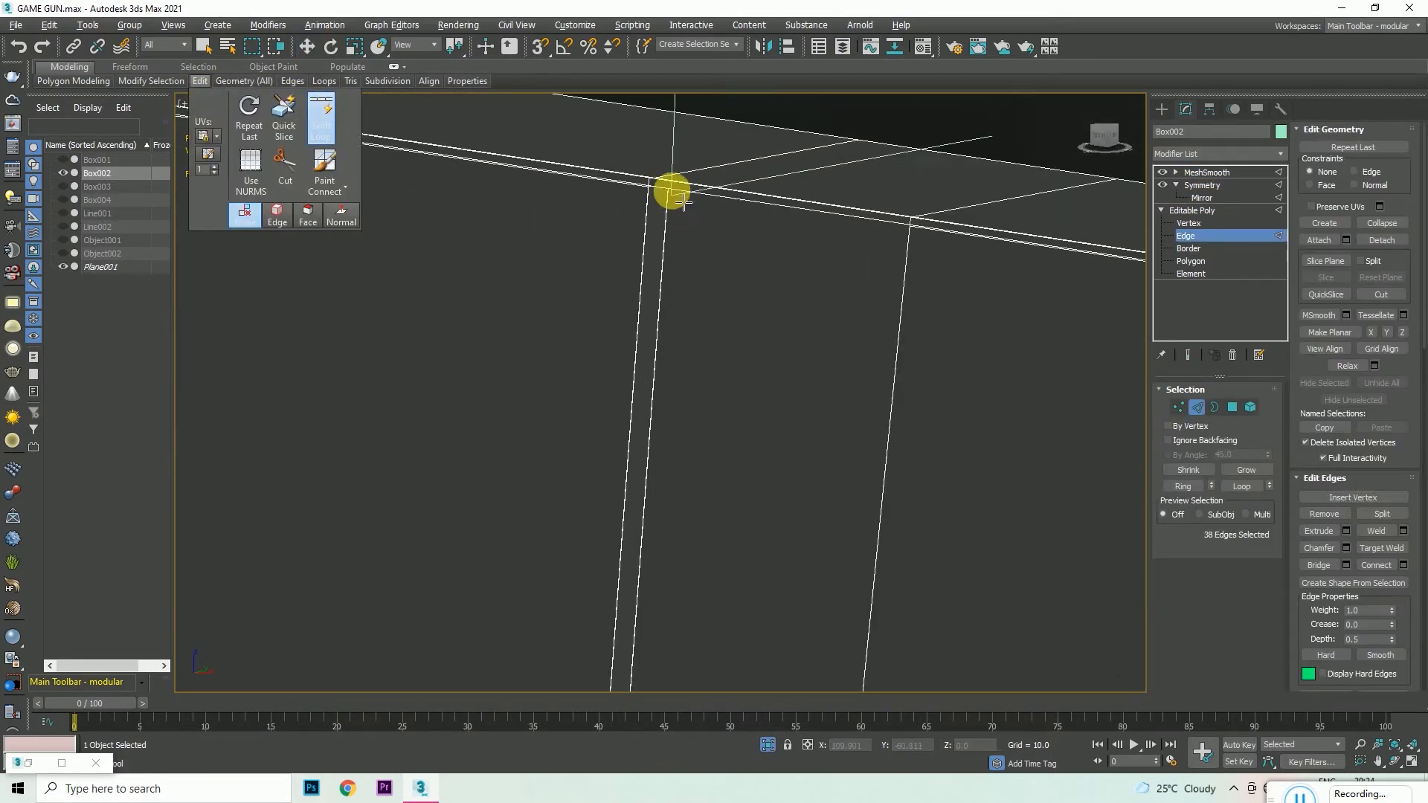
scroll(921, 223, "down", 8)
middle_click_drag(933, 208, 1027, 156, "alt")
scroll(990, 145, "up", 7)
scroll(1000, 140, "up", 3)
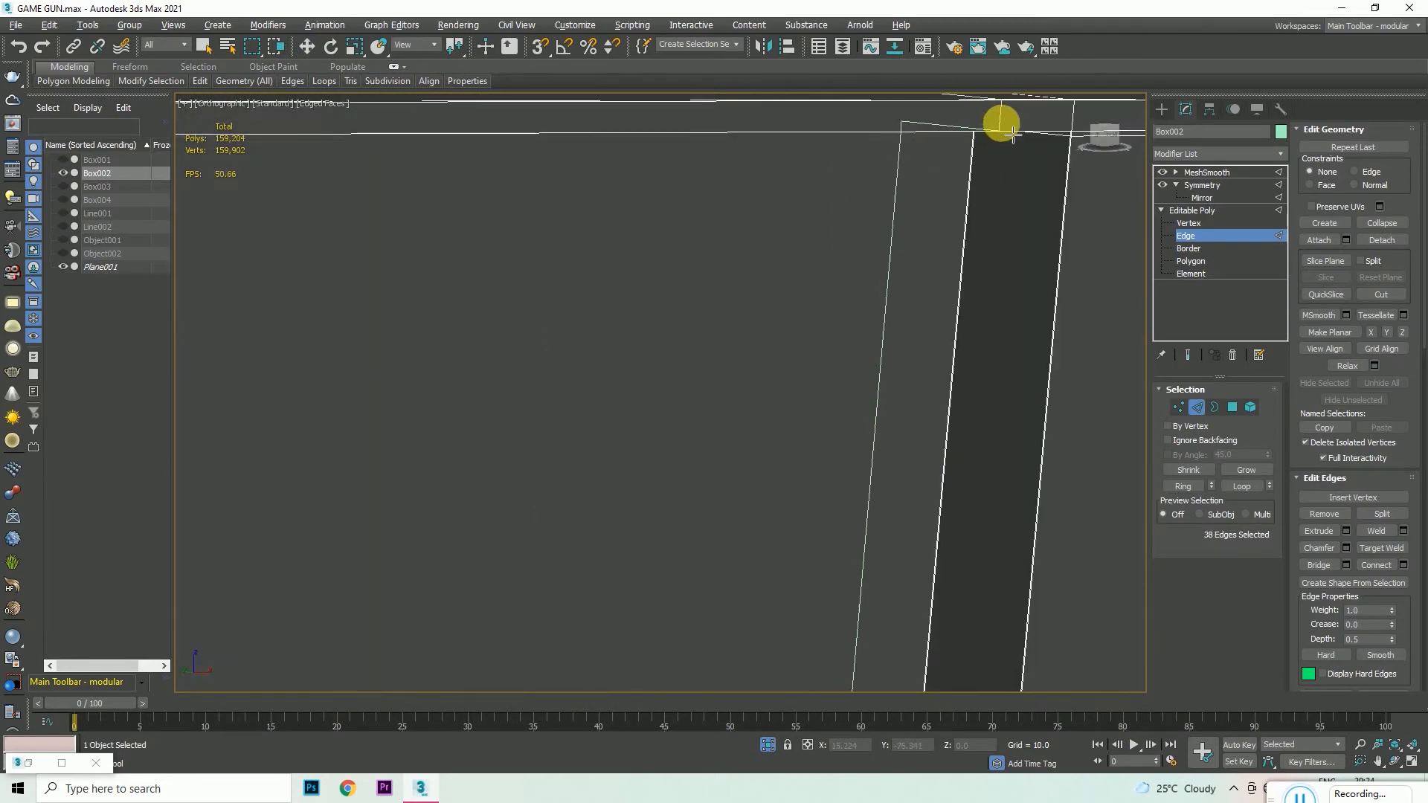
left_click(1068, 136)
scroll(1029, 199, "down", 3)
left_click(597, 186)
scroll(641, 217, "down", 6)
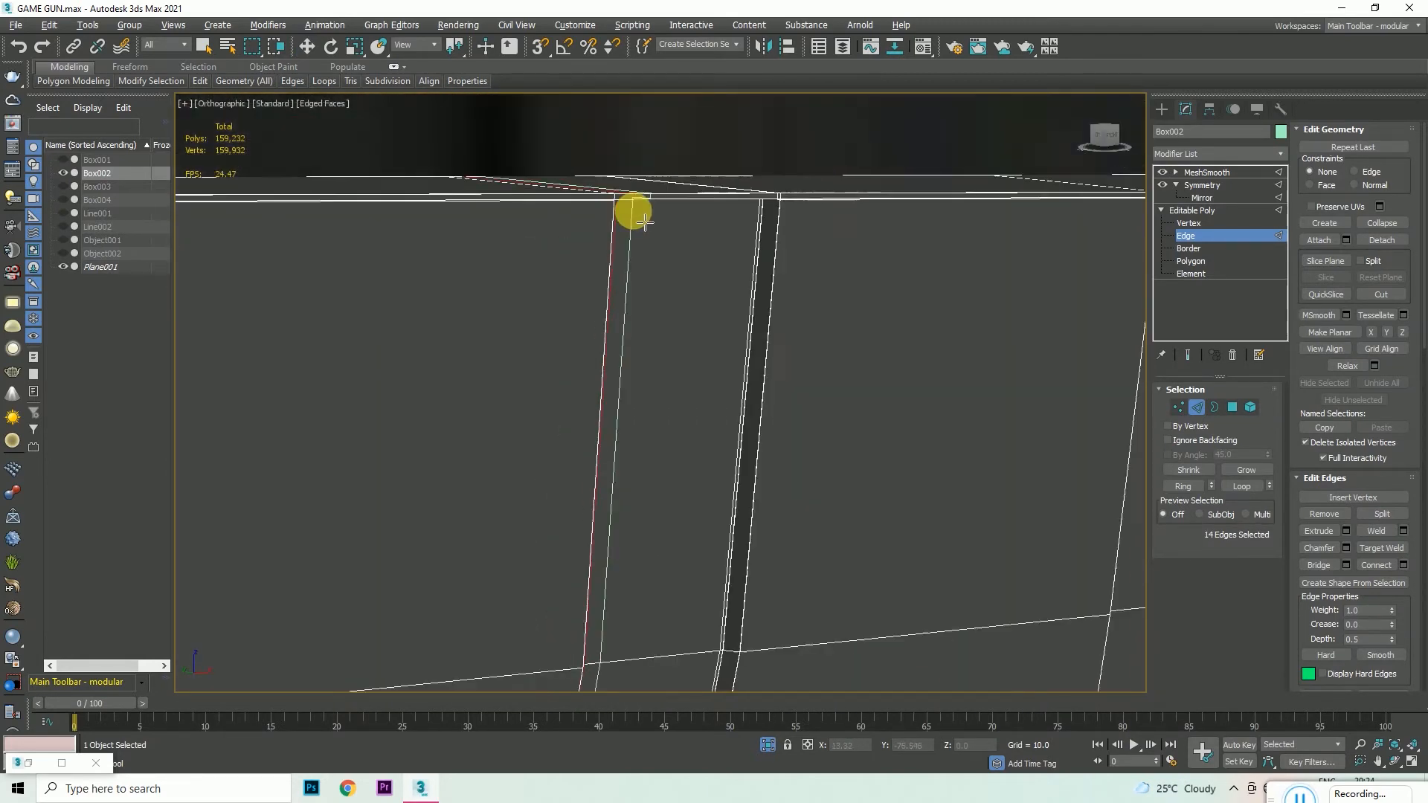
- Remove the edges linking the longer groove's lower front corner to the front corner of the magazine's step
middle_click_drag(982, 183, 491, 224, "alt")
scroll(454, 201, "up", 4)
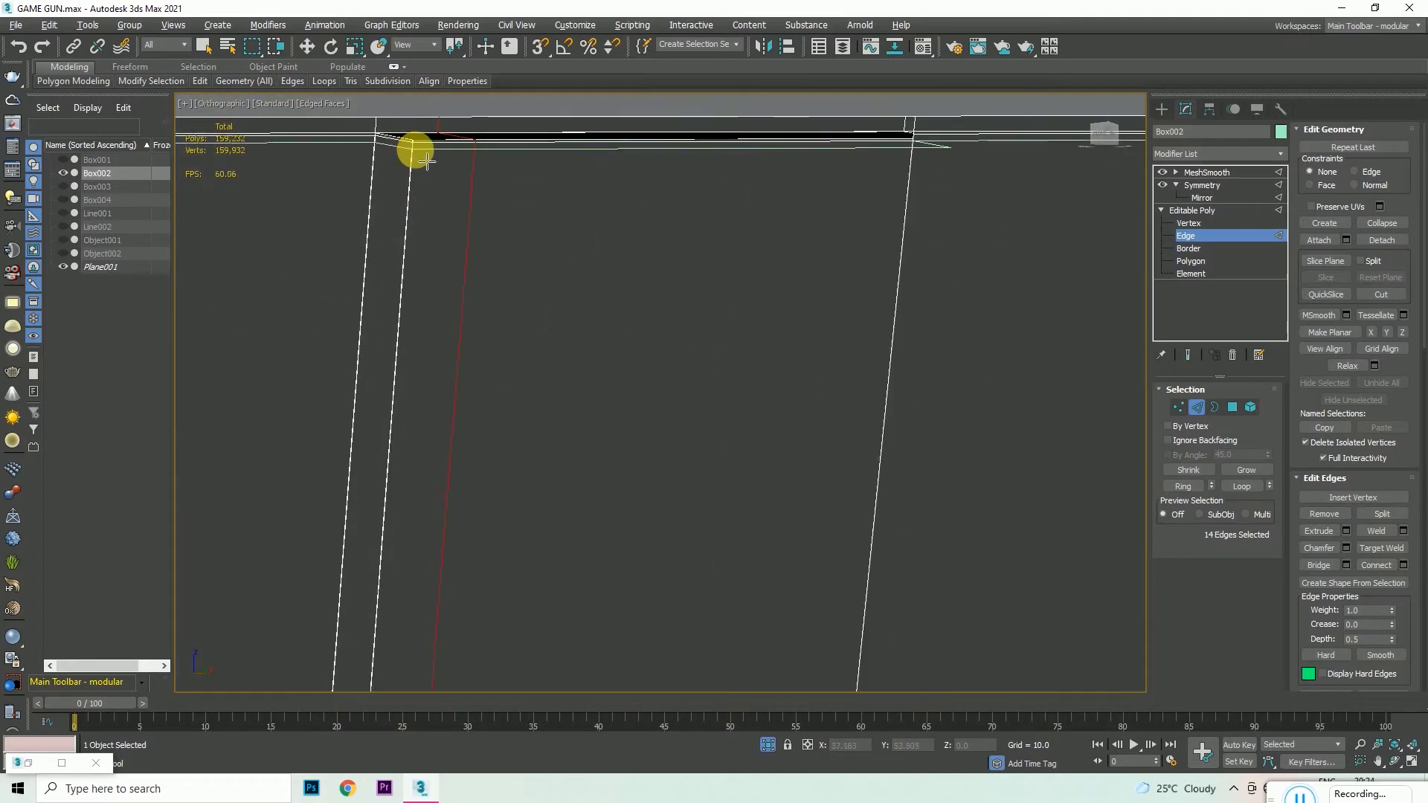
scroll(695, 225, "down", 7)
scroll(627, 527, "up", 4)
scroll(674, 395, "down", 5)
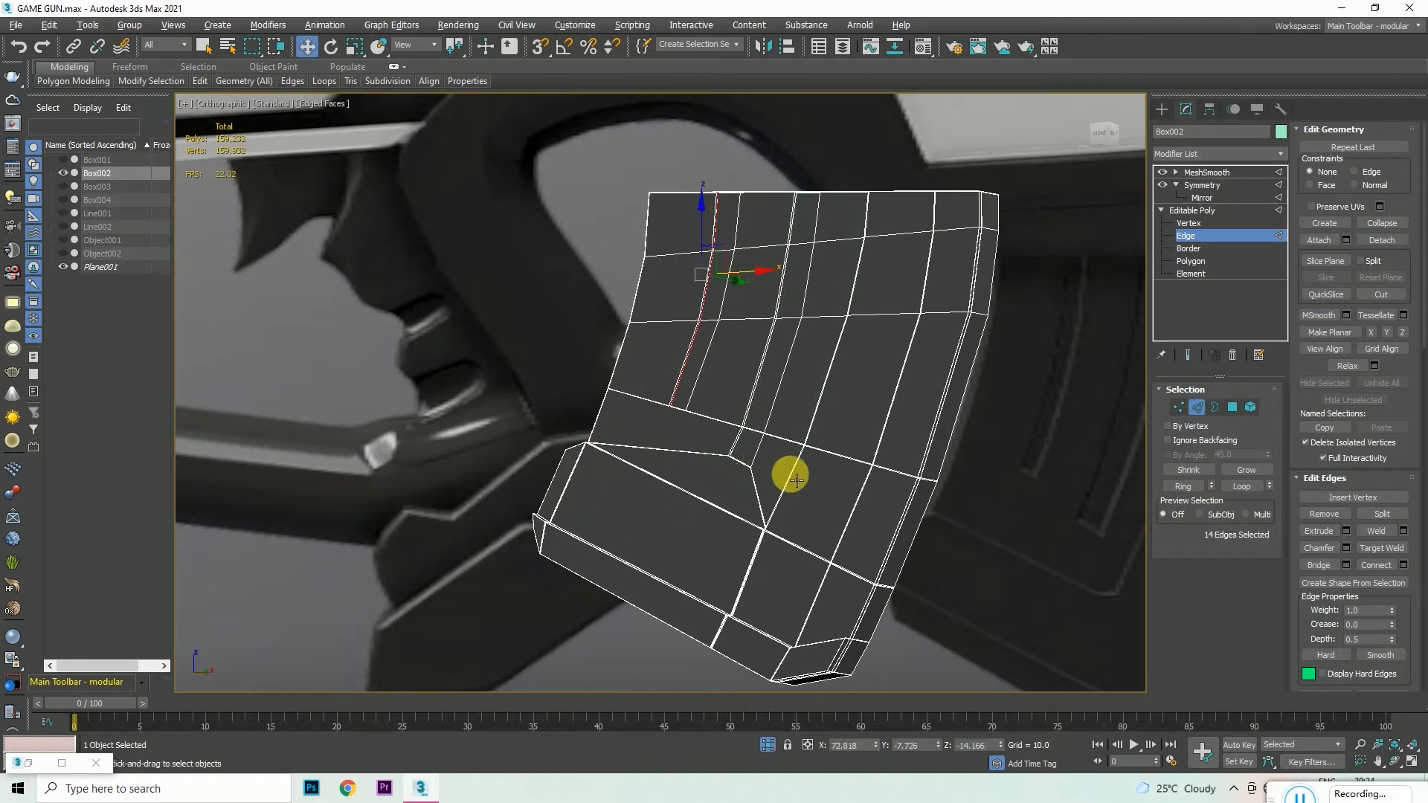
scroll(757, 479, "up", 6)
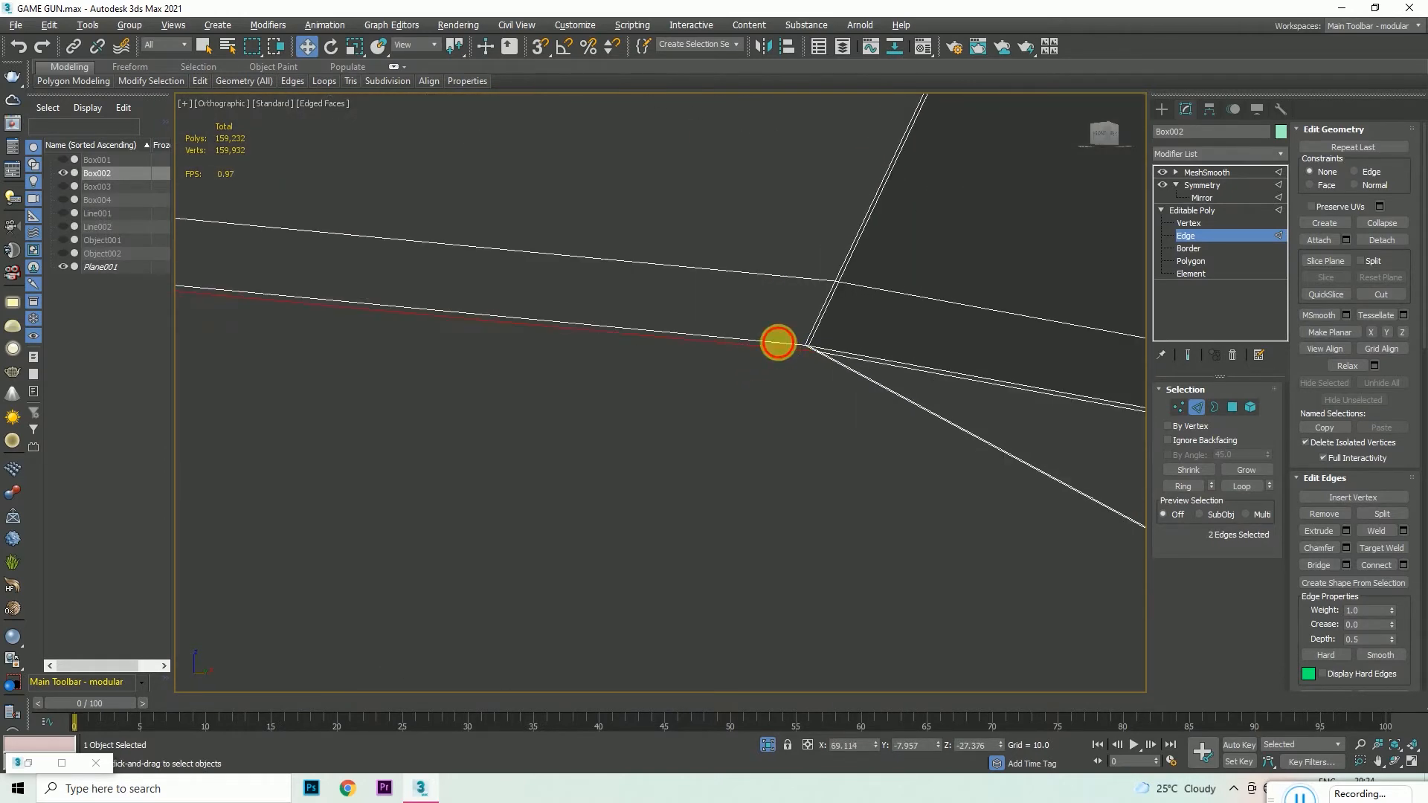
key("BackSpace")
scroll(909, 373, "down", 6)
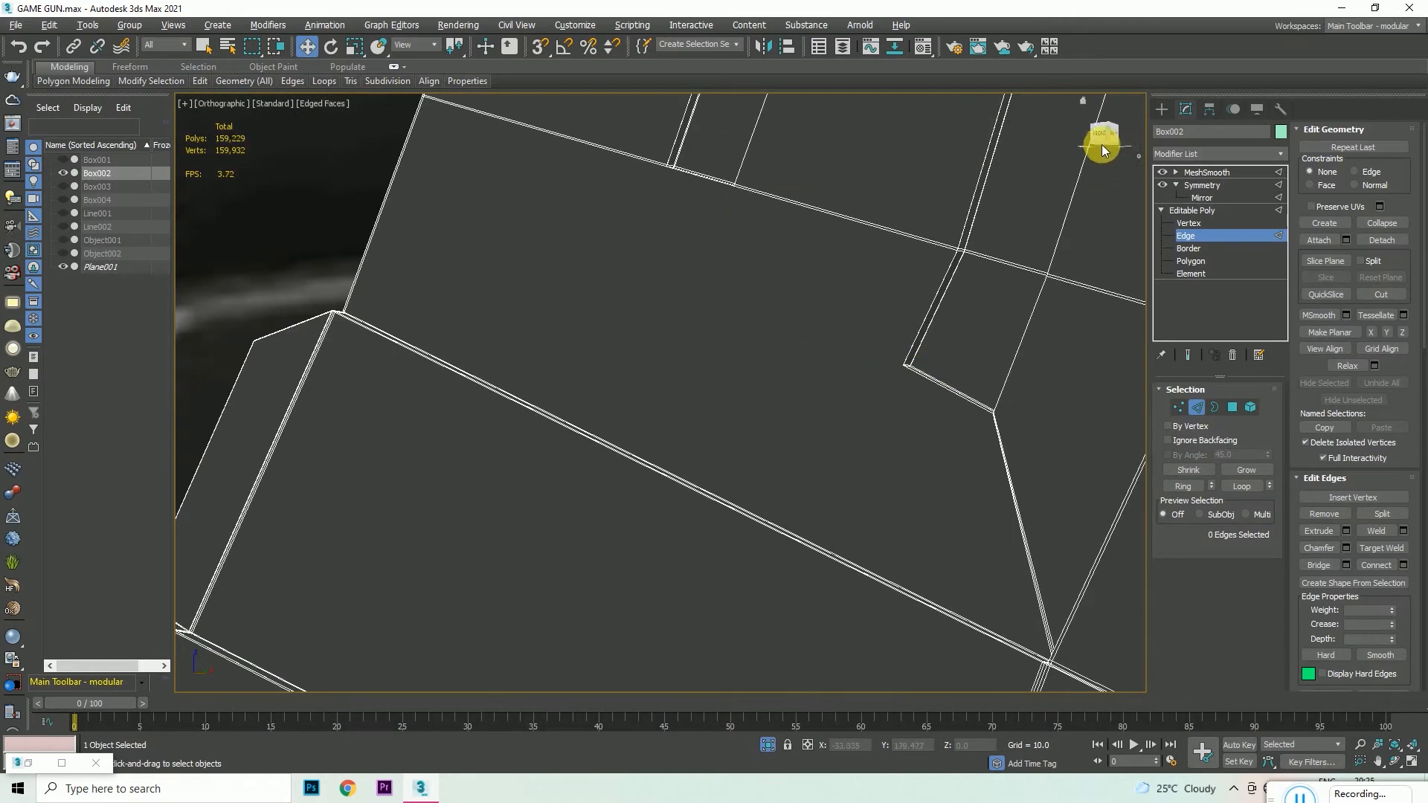
- Cut a new edge from the shorter groove's lower front corner down to the horizontal step edge
left_click_drag(1114, 146, 1094, 136)
scroll(740, 204, "up", 4)
scroll(766, 234, "down", 6)
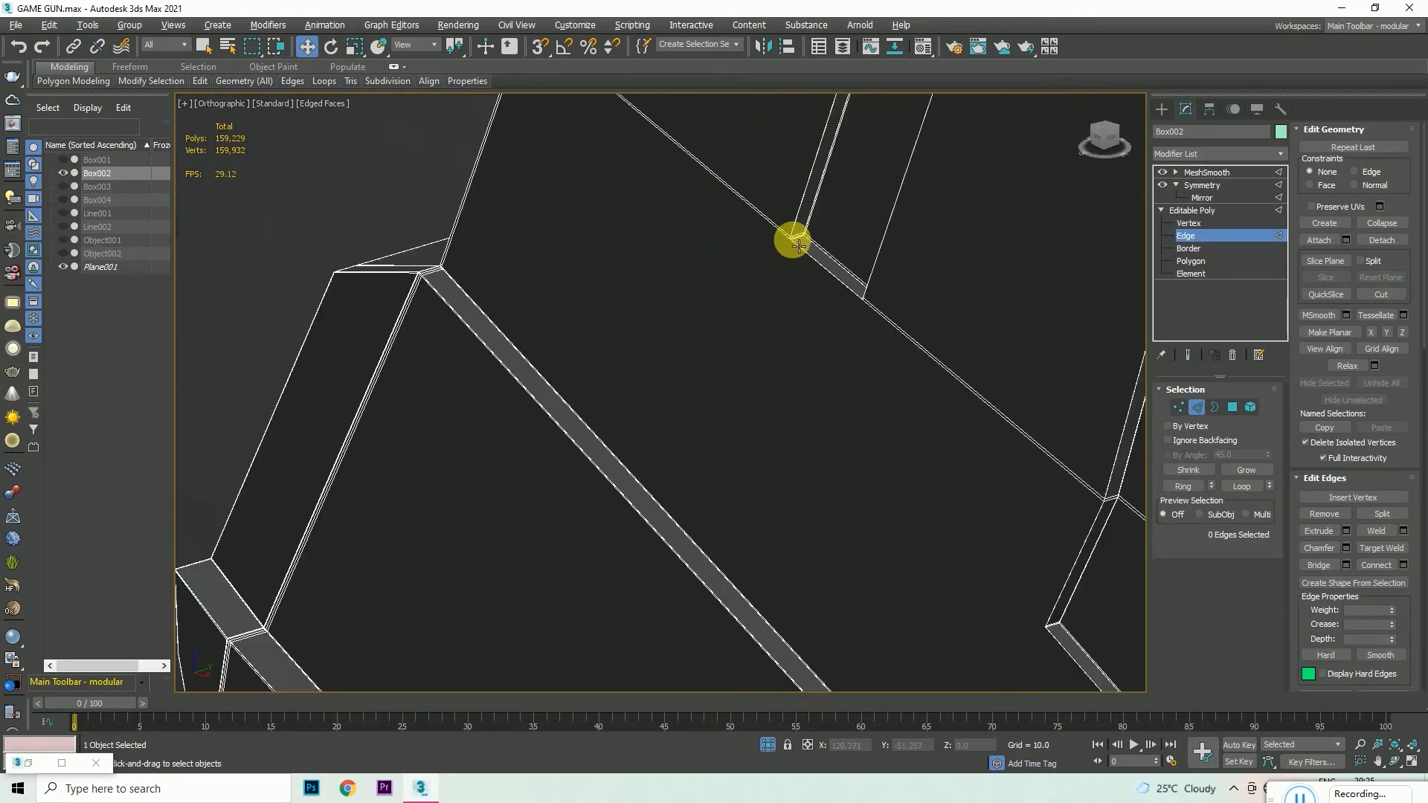
scroll(782, 225, "up", 9)
right_click(799, 284)
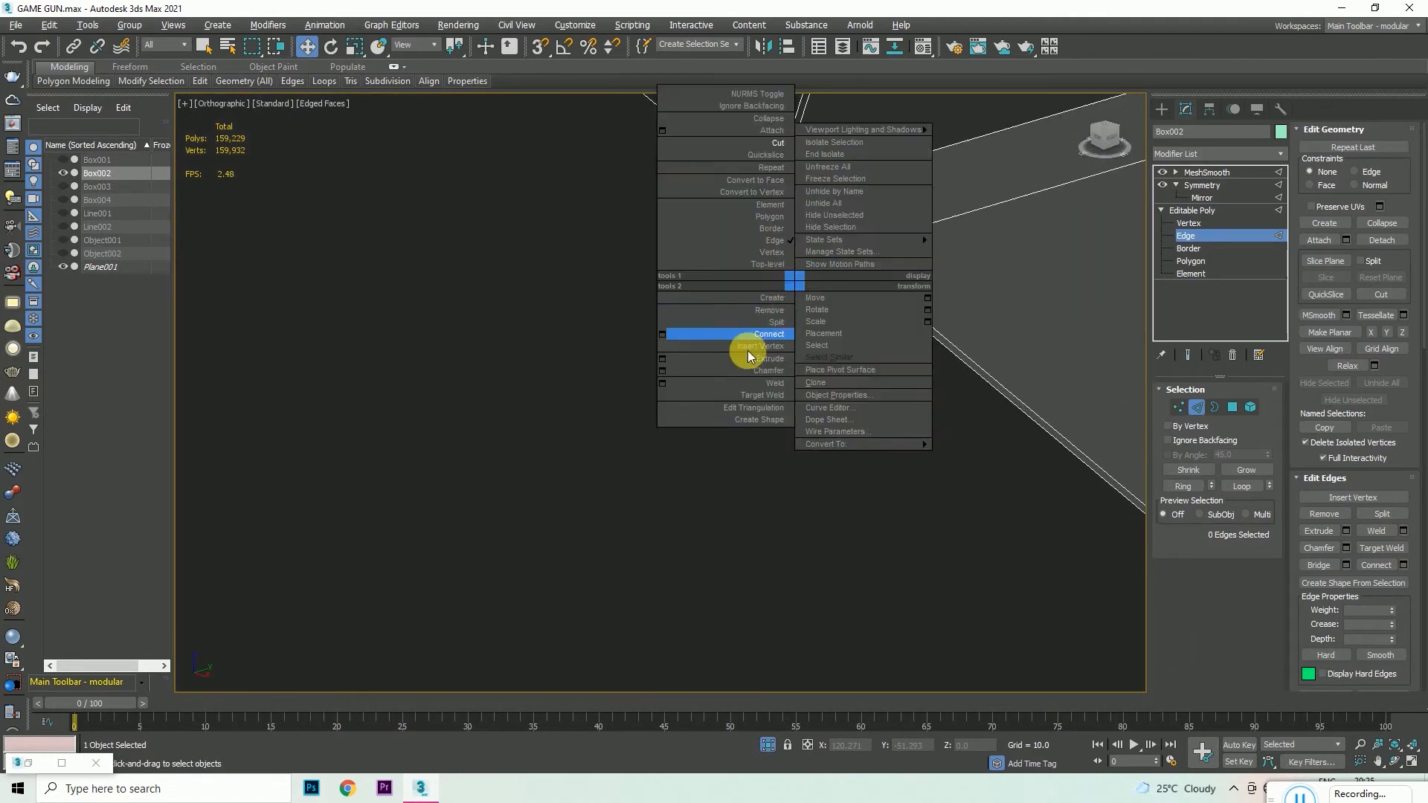
left_click(747, 351)
scroll(787, 433, "down", 4)
scroll(784, 420, "up", 7)
right_click(775, 429)
left_click(746, 320)
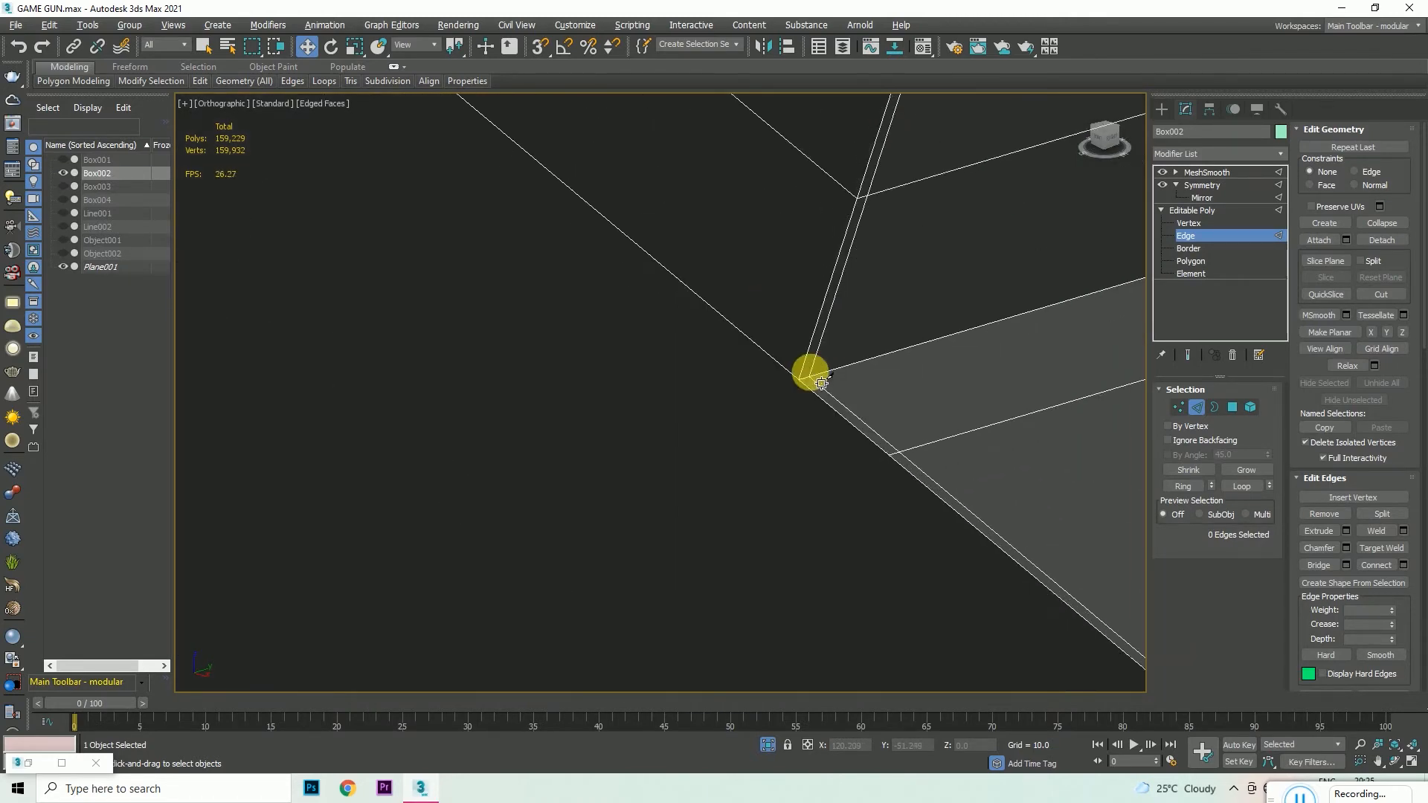
scroll(803, 365, "up", 3)
left_click(797, 346)
scroll(743, 390, "down", 10)
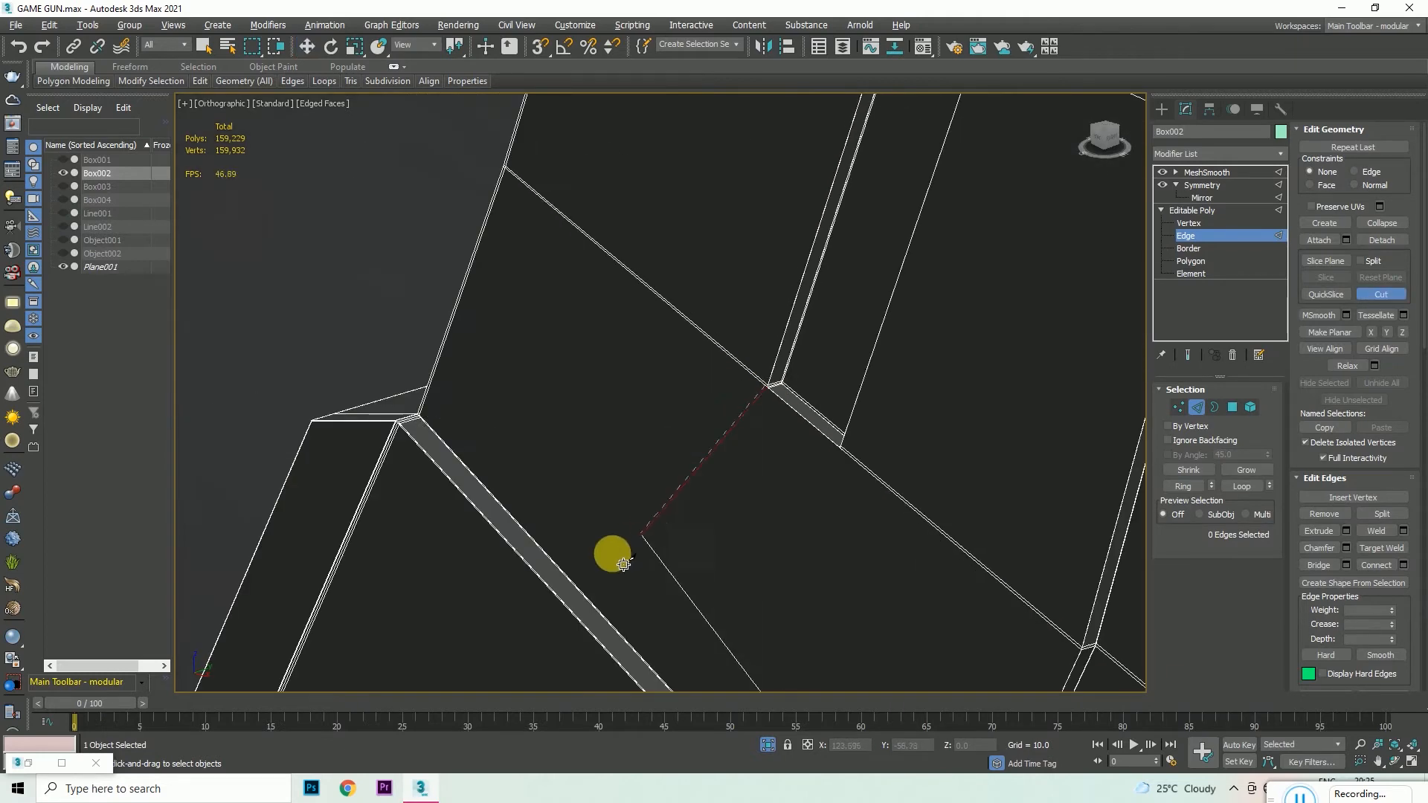
scroll(579, 597, "up", 6)
scroll(584, 609, "up", 2)
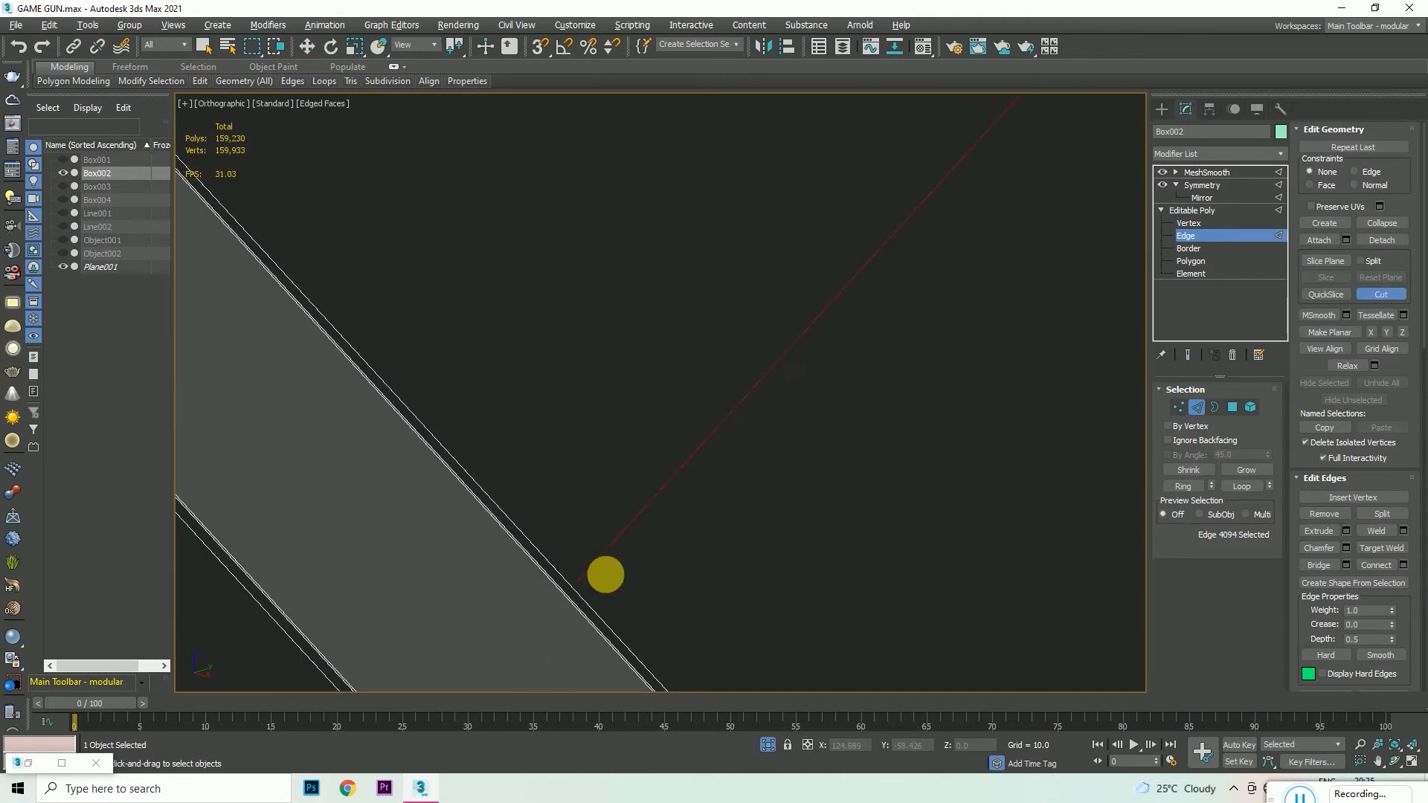
scroll(605, 575, "down", 3)
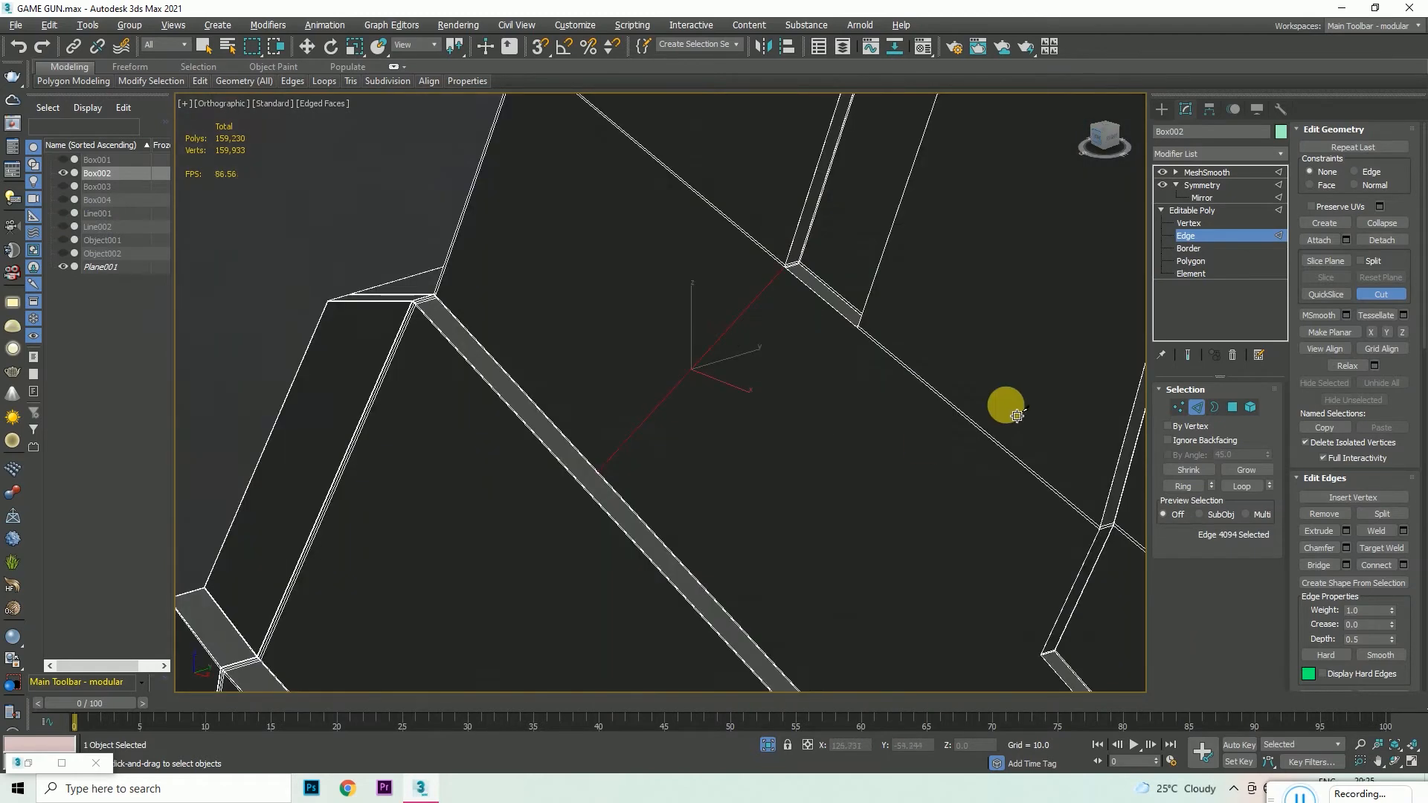
- Hide MeshSmooth and, with the Edge constraint in the Front view, slide the cut's lower vertex along the step edge in line with the groove
key("f")
left_click(1161, 176)
scroll(885, 283, "down", 8)
right_click(688, 340)
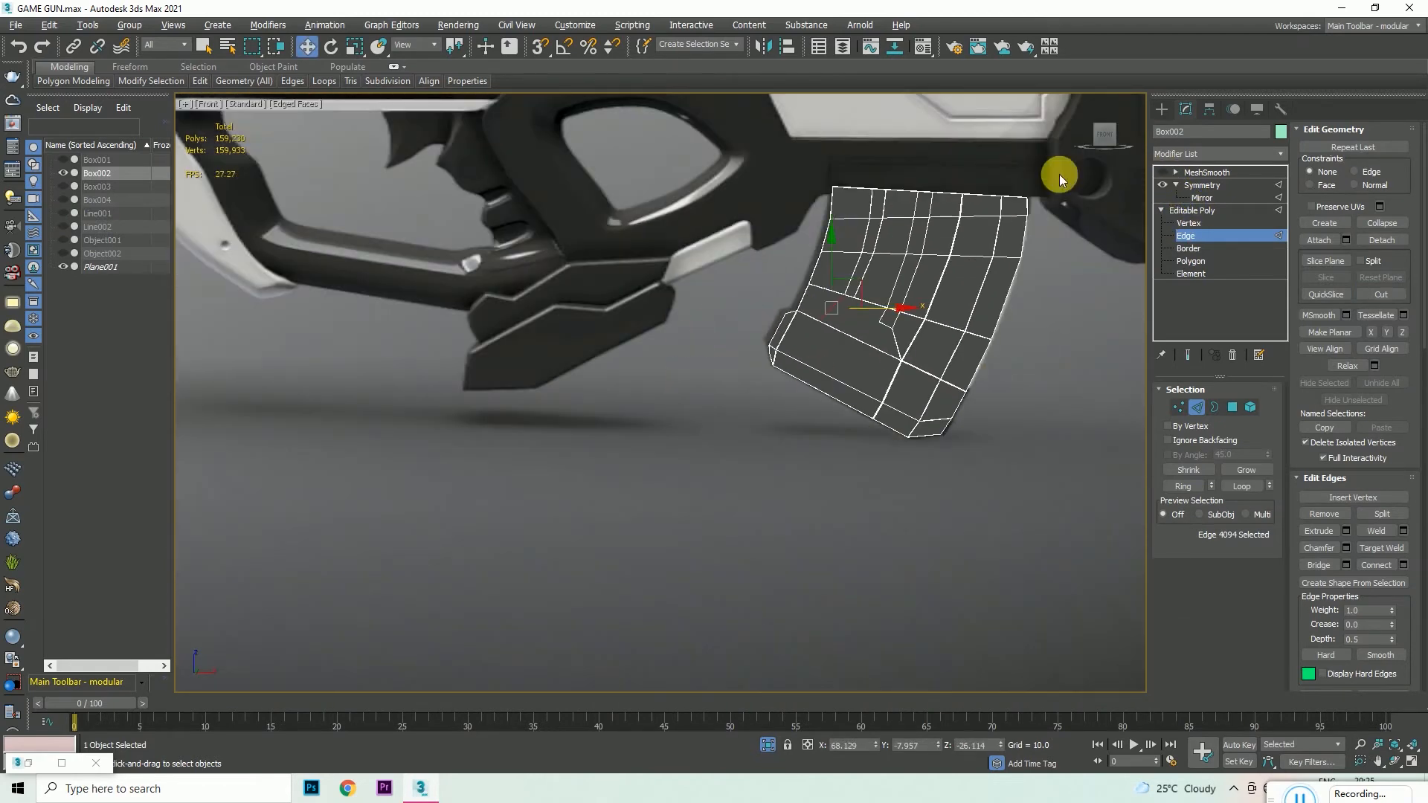
scroll(838, 310, "up", 6)
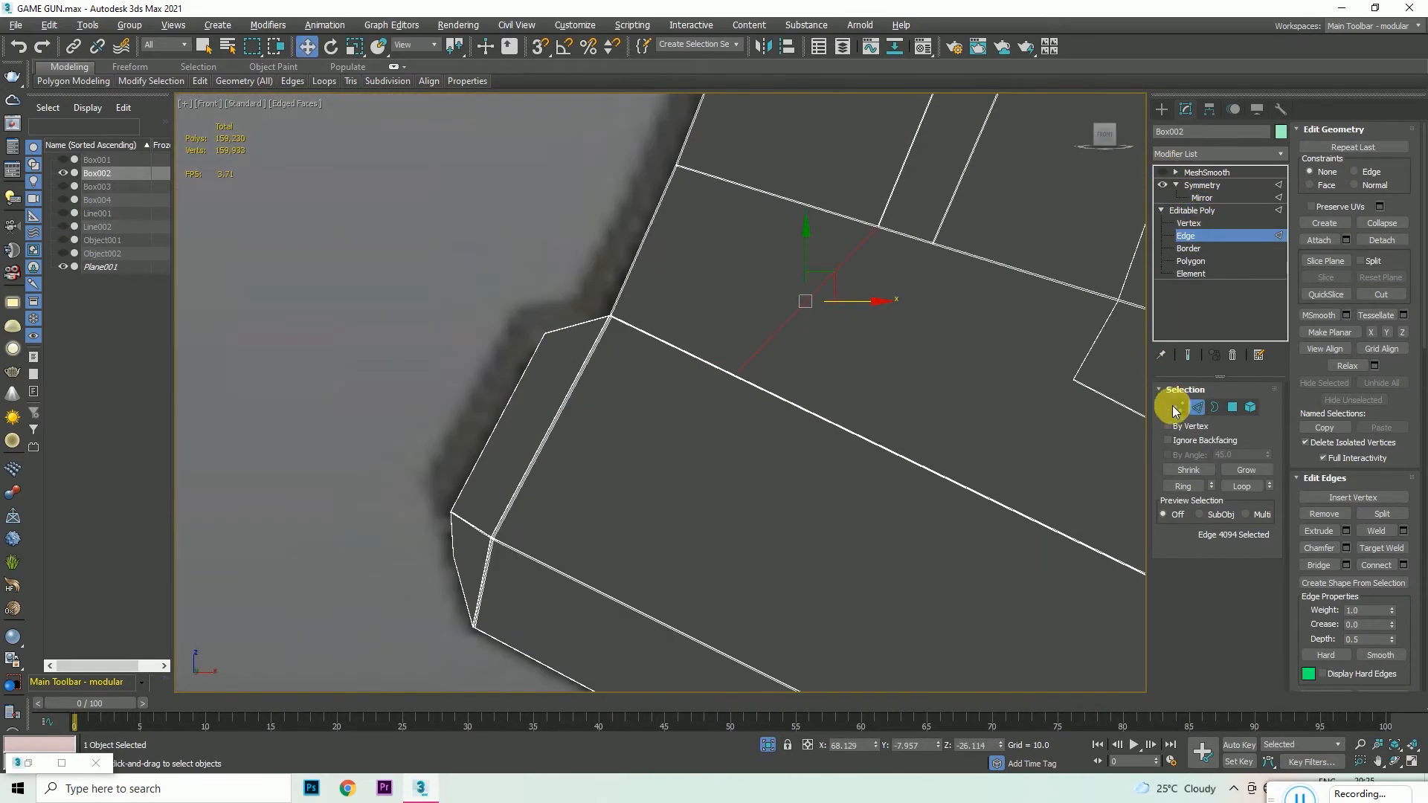
left_click(1178, 407)
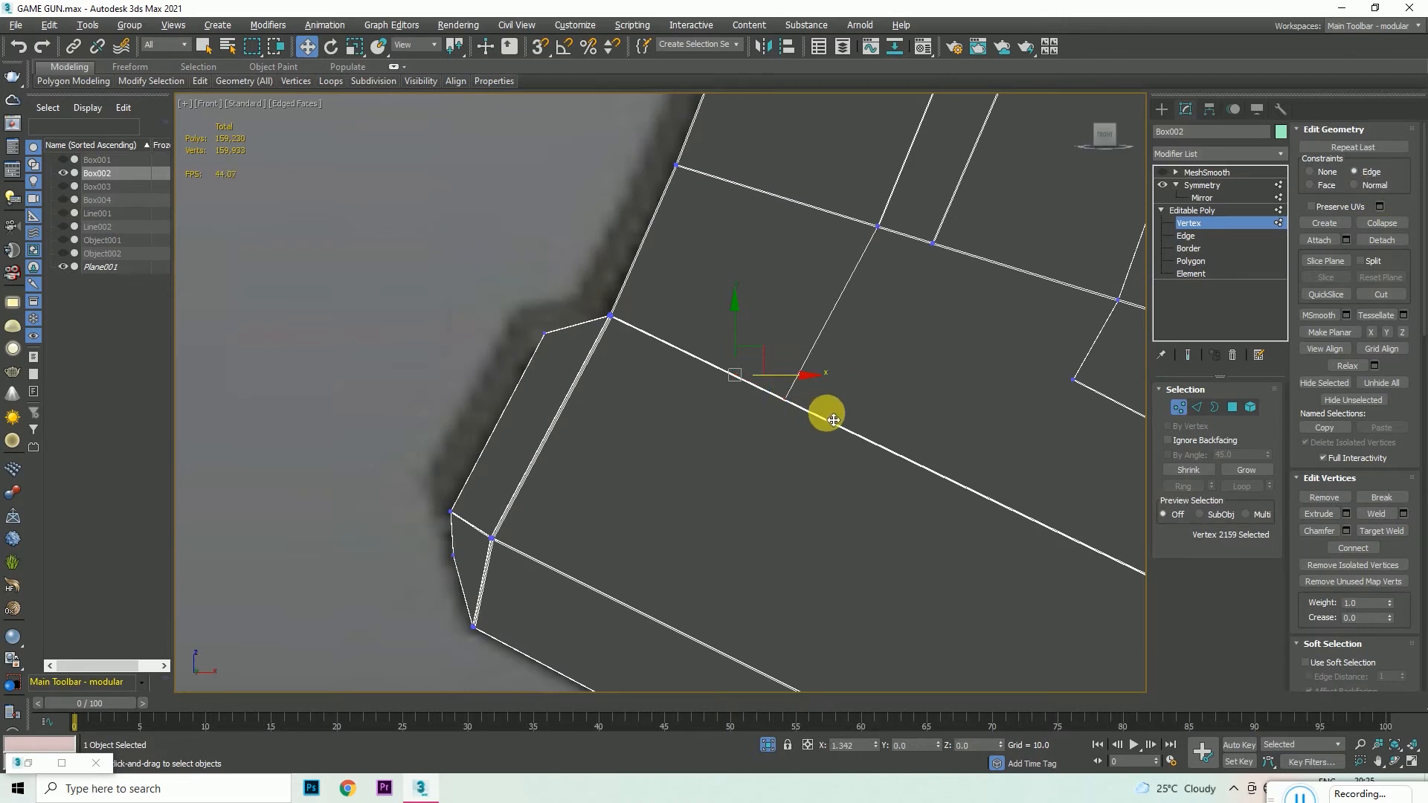
- Insert edge loops with SwiftLoop from both sides of the shorter groove's lower end down across the magazine's base
mouse_move(200, 82)
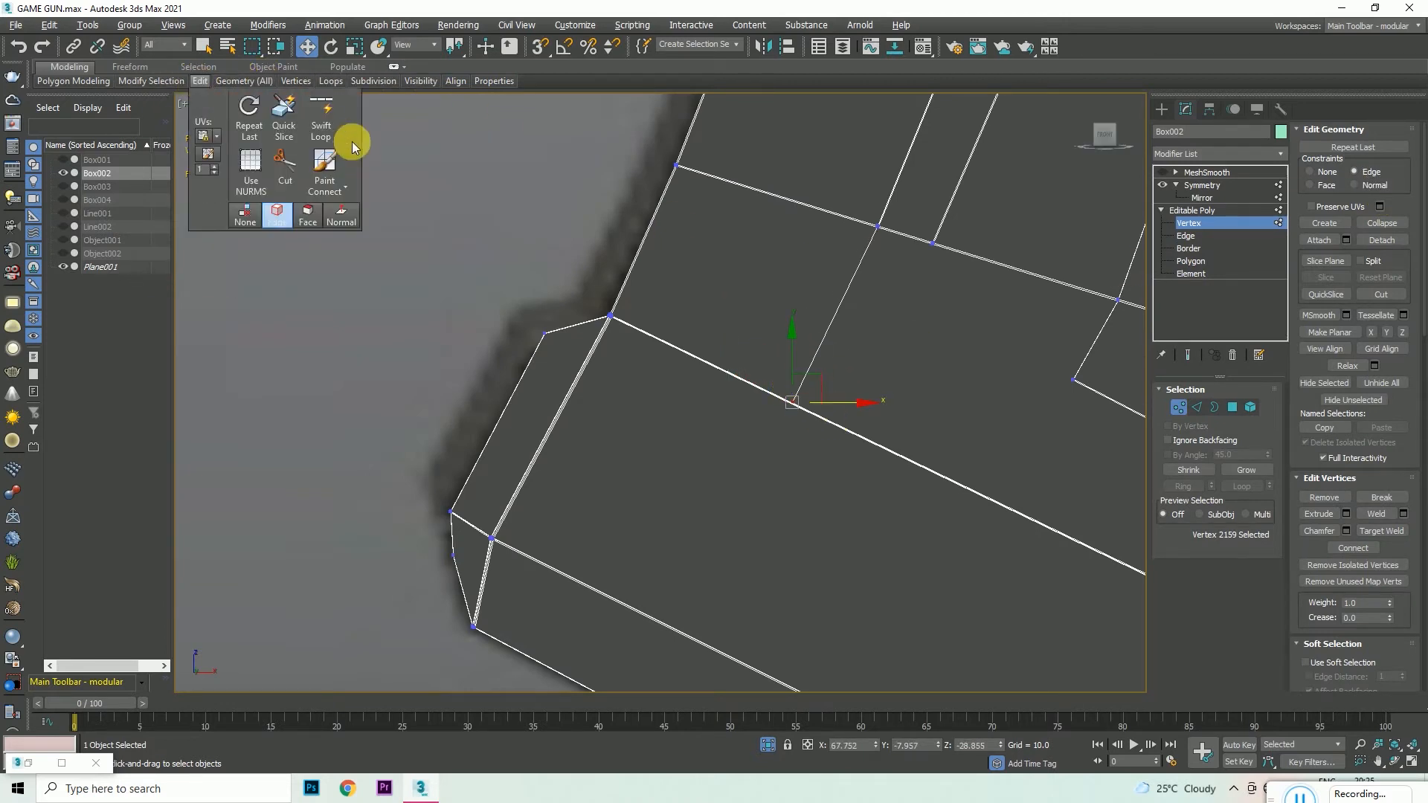
scroll(811, 421, "up", 4)
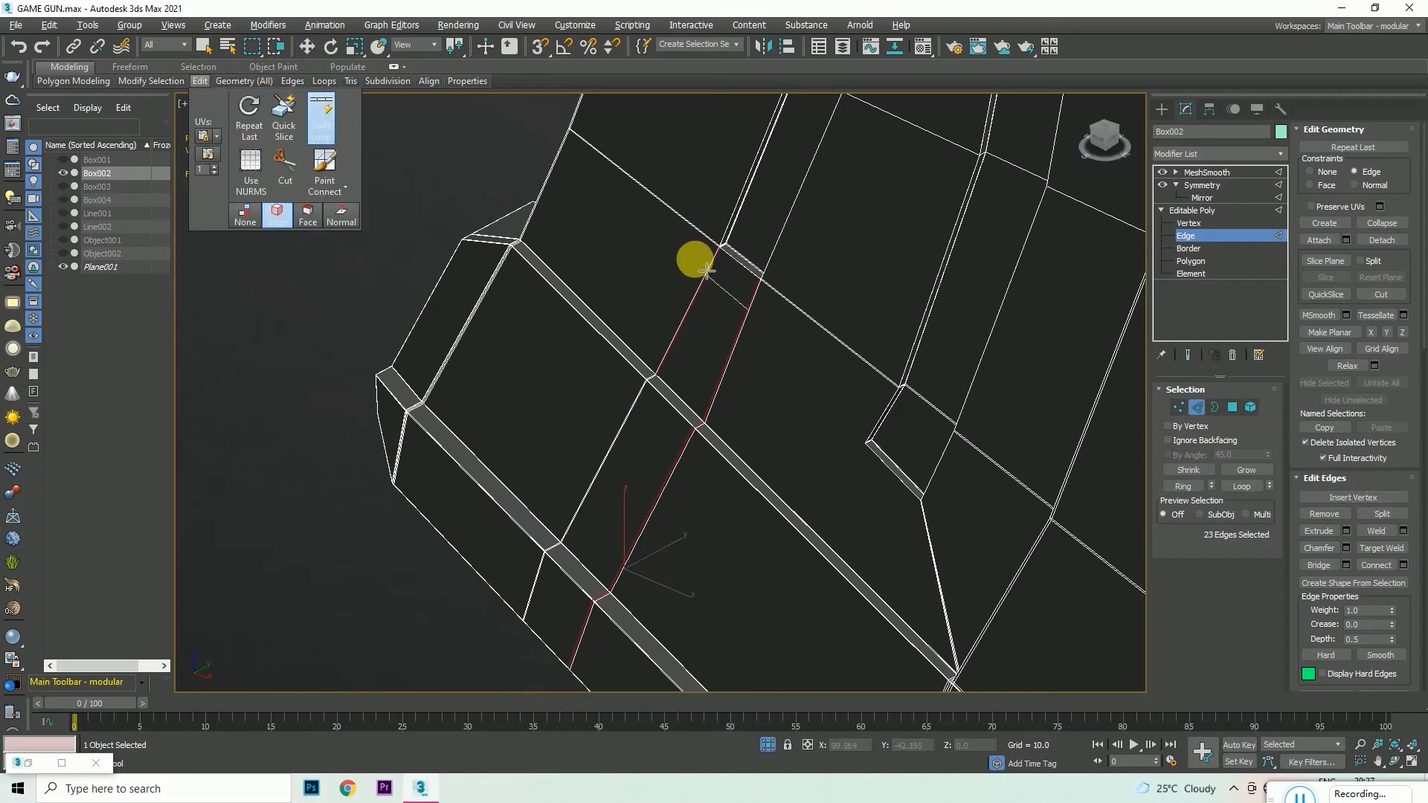
scroll(714, 256, "up", 5)
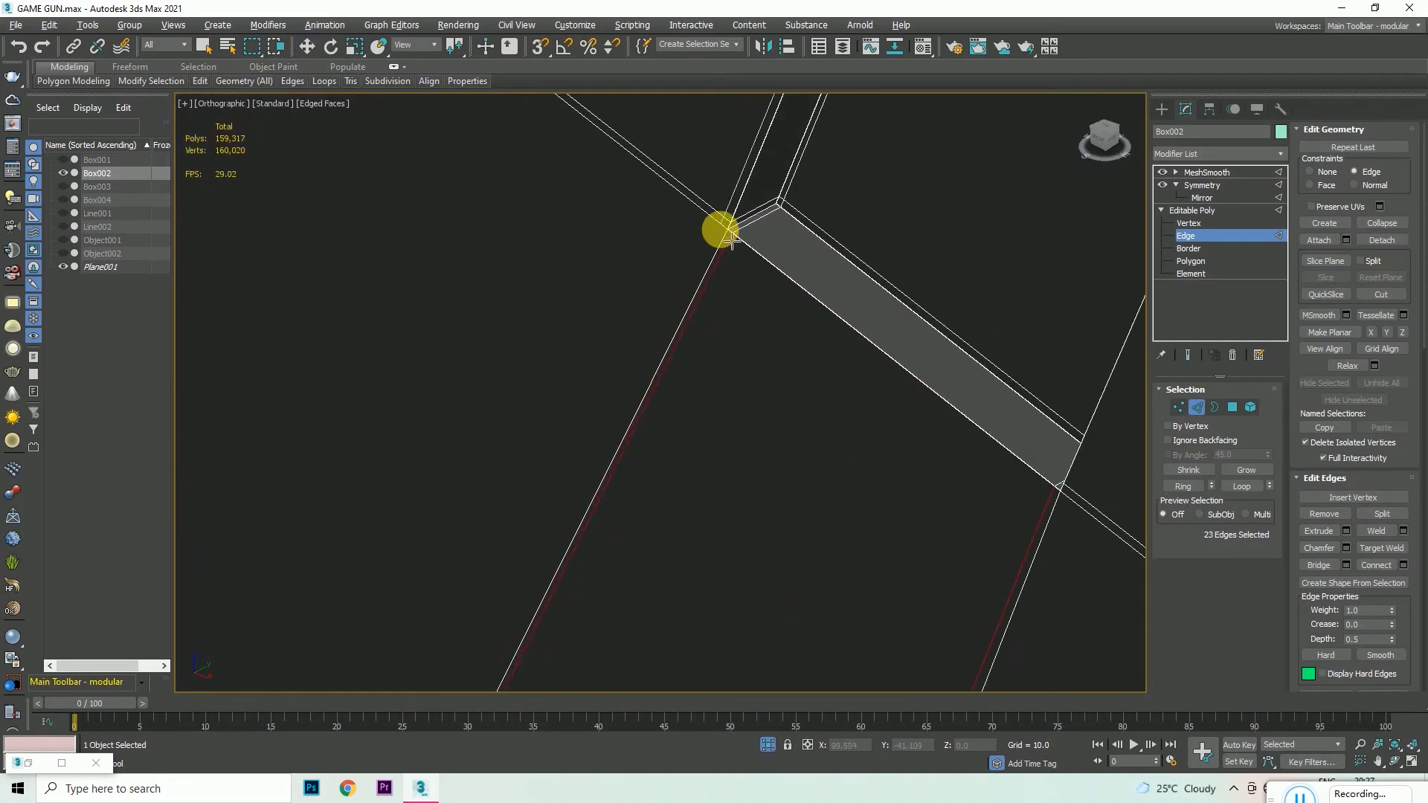
scroll(688, 264, "down", 6)
key("w")
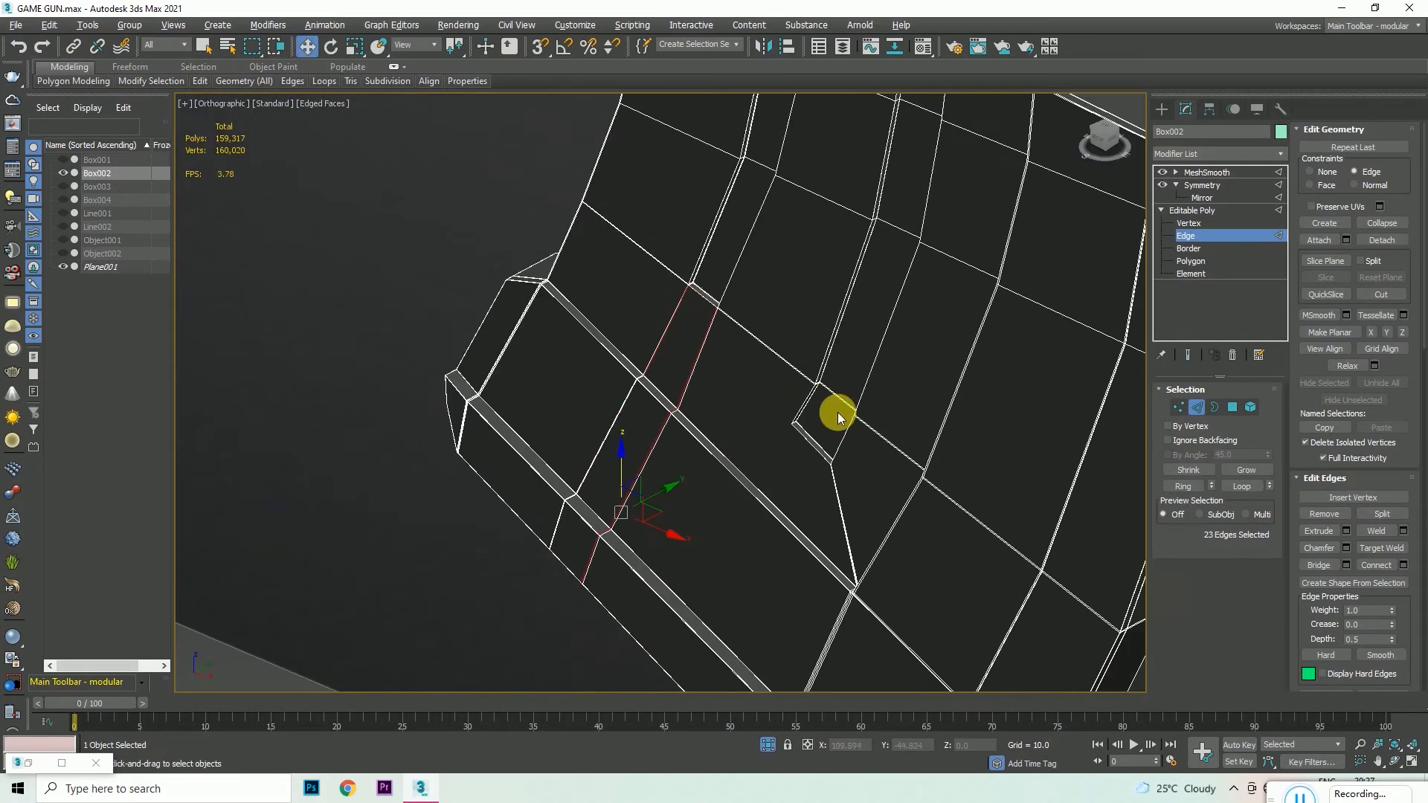
- Remove the slanted edges running from the longer groove's lower rear corner down to the step edge
scroll(836, 463, "up", 8)
left_click(850, 489)
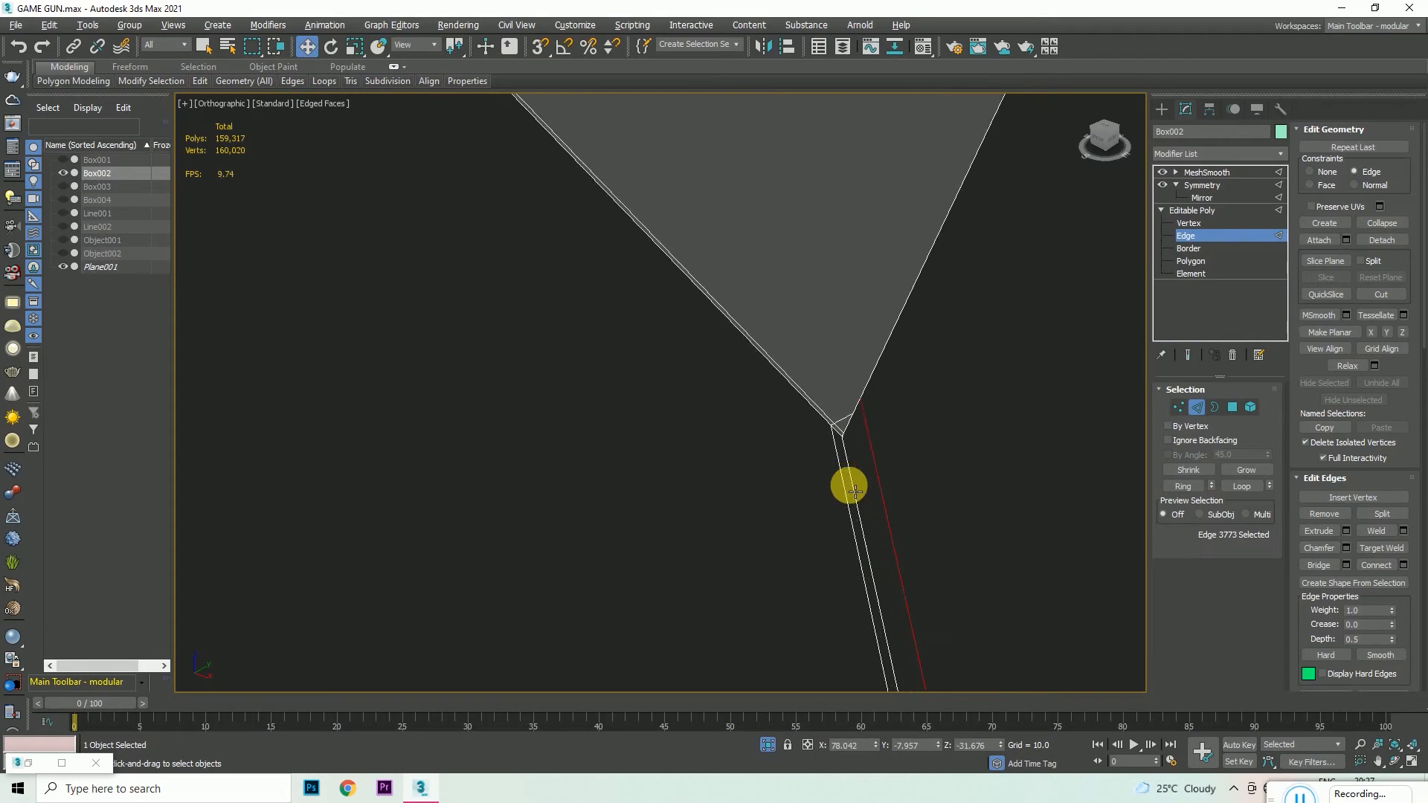
left_click(813, 483)
scroll(792, 493, "down", 4)
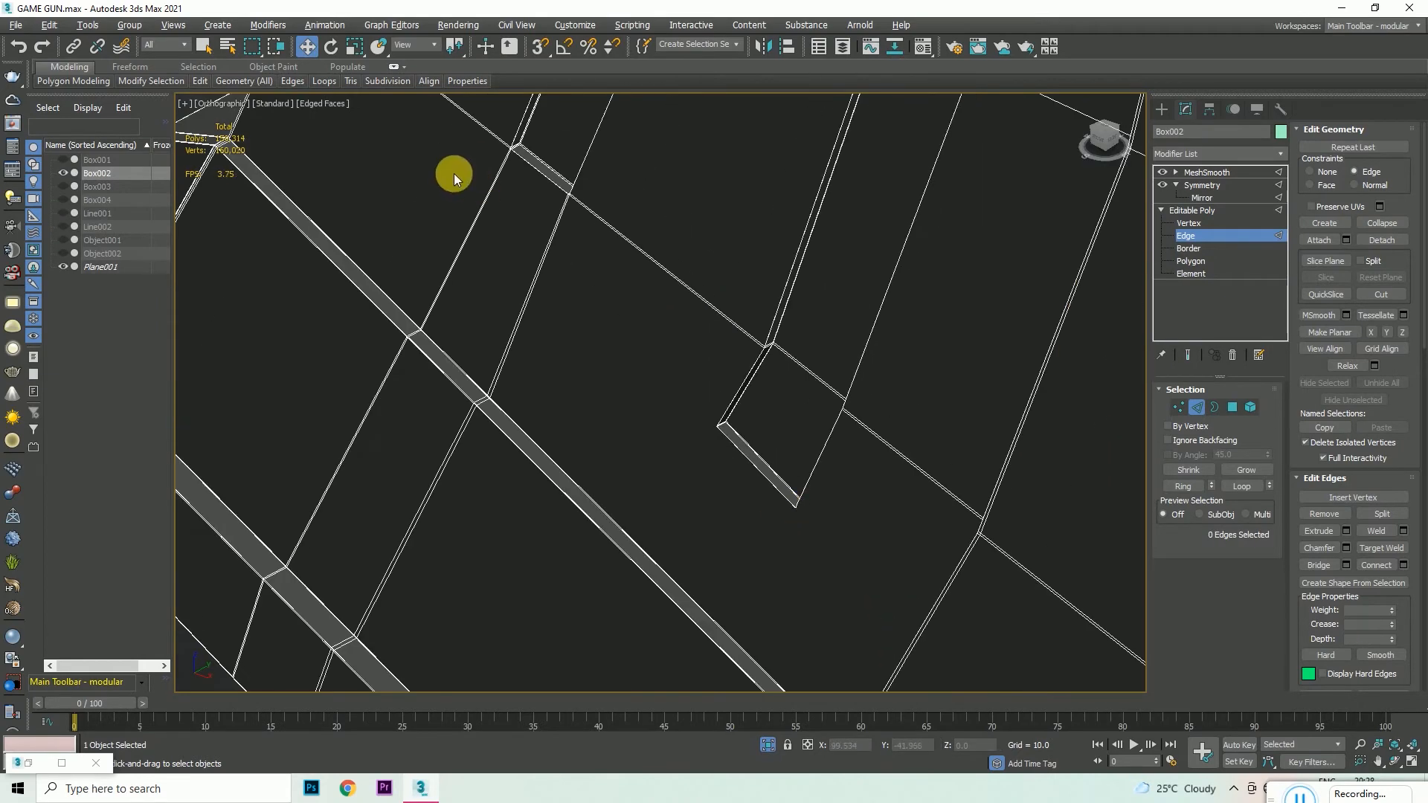
- Remove the extra supporting edge loop around the longer groove's lower end
left_click(244, 80)
mouse_move(768, 366)
middle_mouse_down("alt")
mouse_move(743, 341)
mouse_move(660, 466)
mouse_move(663, 409)
mouse_move(758, 368)
middle_mouse_up("alt")
key("w")
scroll(750, 335, "up", 5)
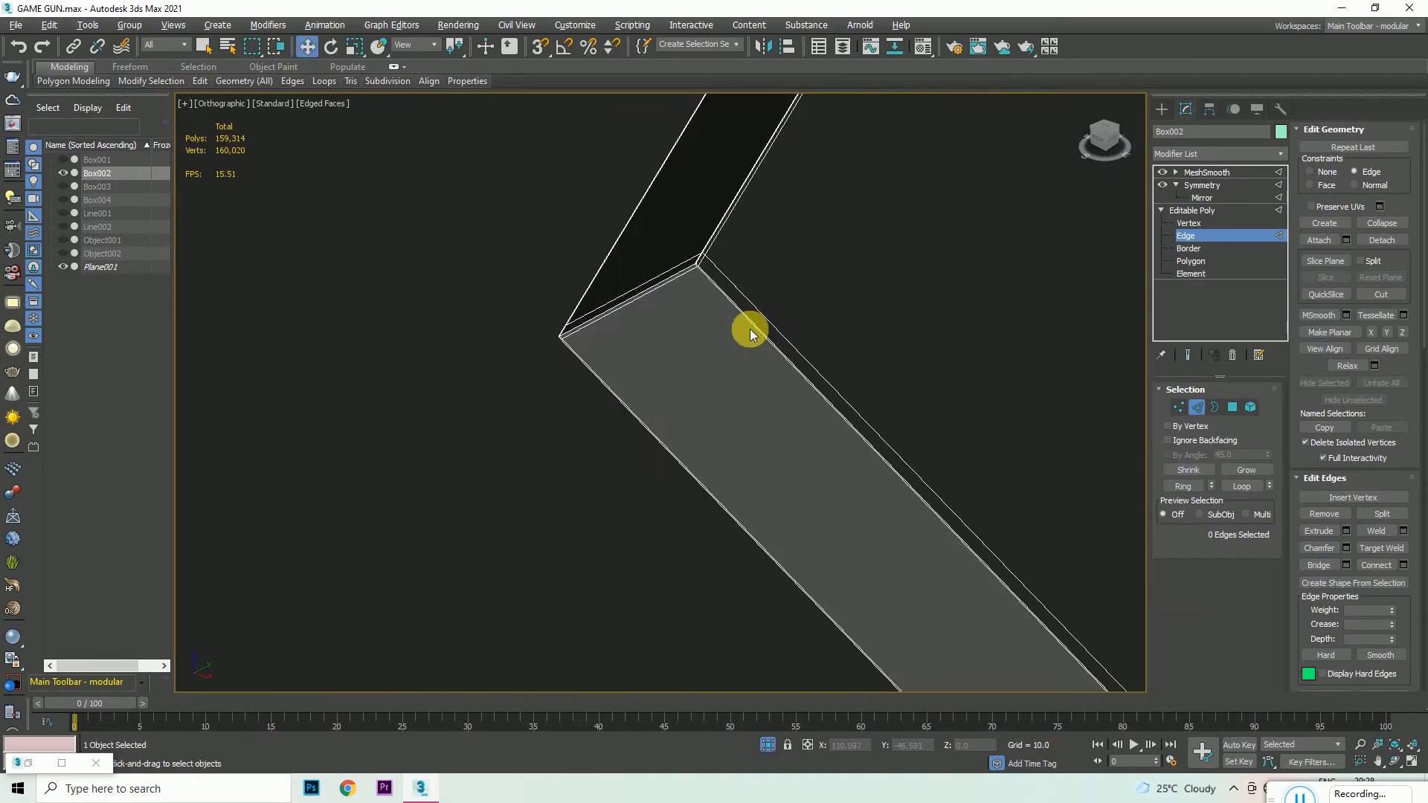
scroll(733, 258, "down", 5)
scroll(727, 270, "up", 6)
middle_click_drag(771, 279, 817, 290)
scroll(817, 290, "up", 2)
scroll(729, 298, "down", 7)
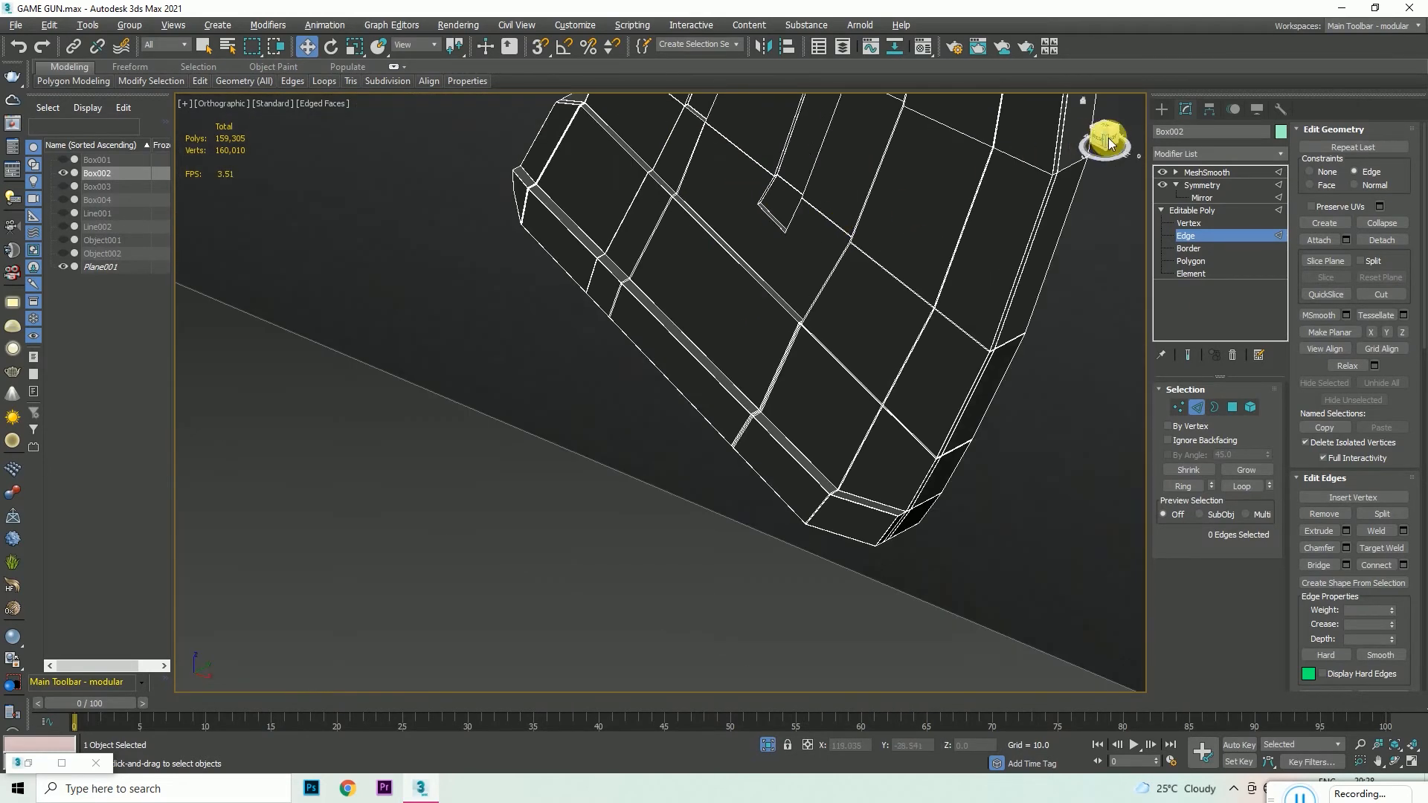
- Insert two edge loops with SwiftLoop across the magazine's base, in line with the two sides of the longer groove's lower end
left_click(1104, 139)
mouse_move(201, 81)
left_click(325, 119)
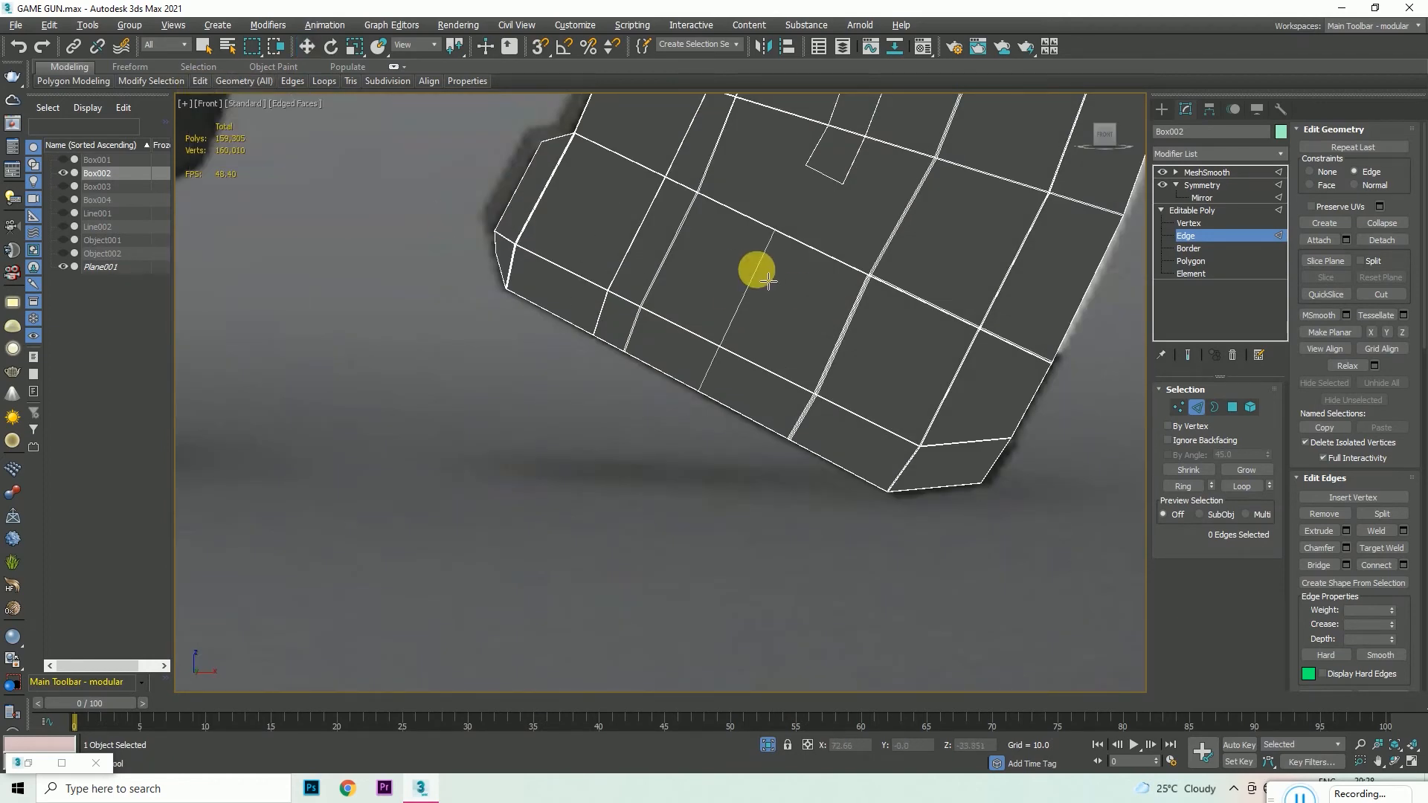
left_click(776, 235)
scroll(776, 235, "up", 5)
scroll(730, 262, "down", 4)
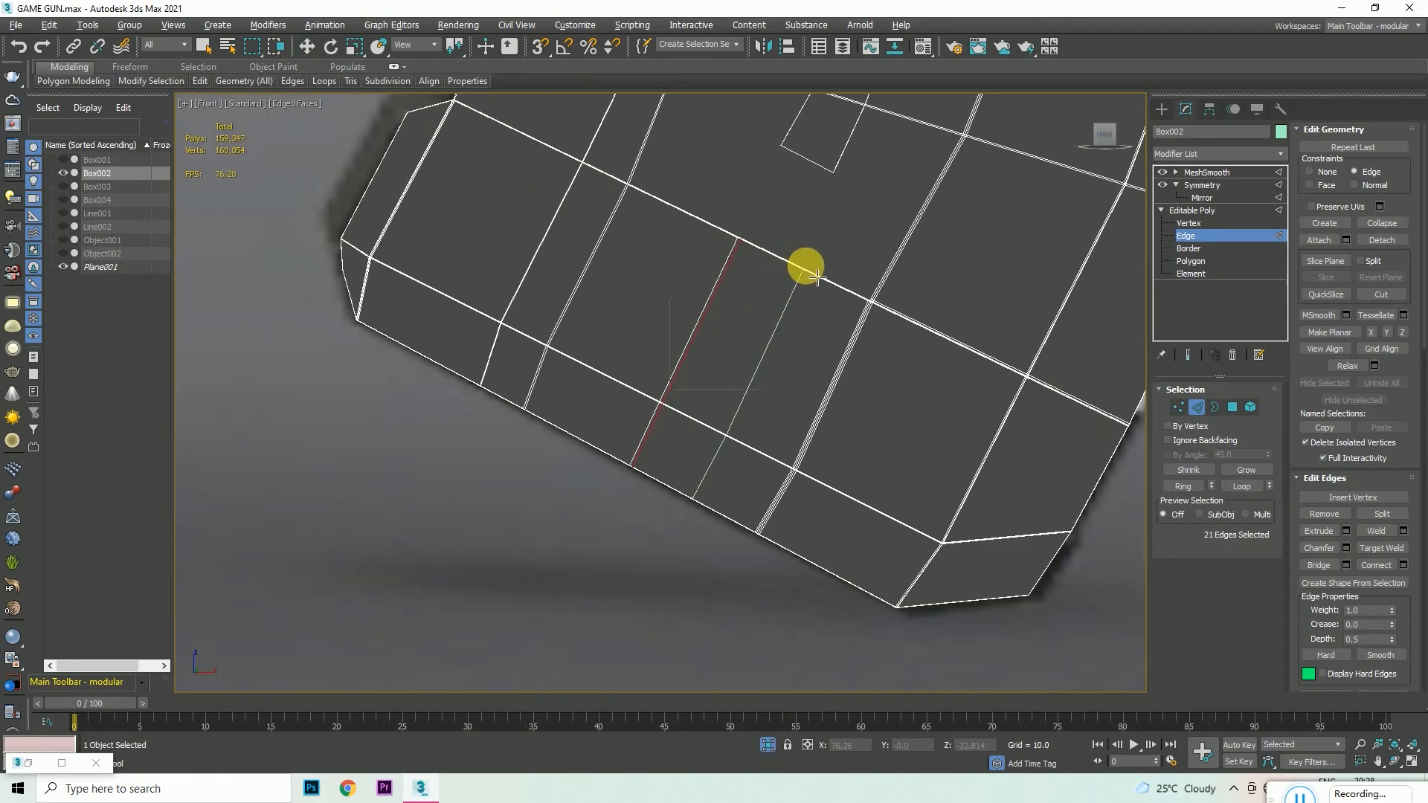
middle_click_drag(1042, 146, 1081, 360, "alt")
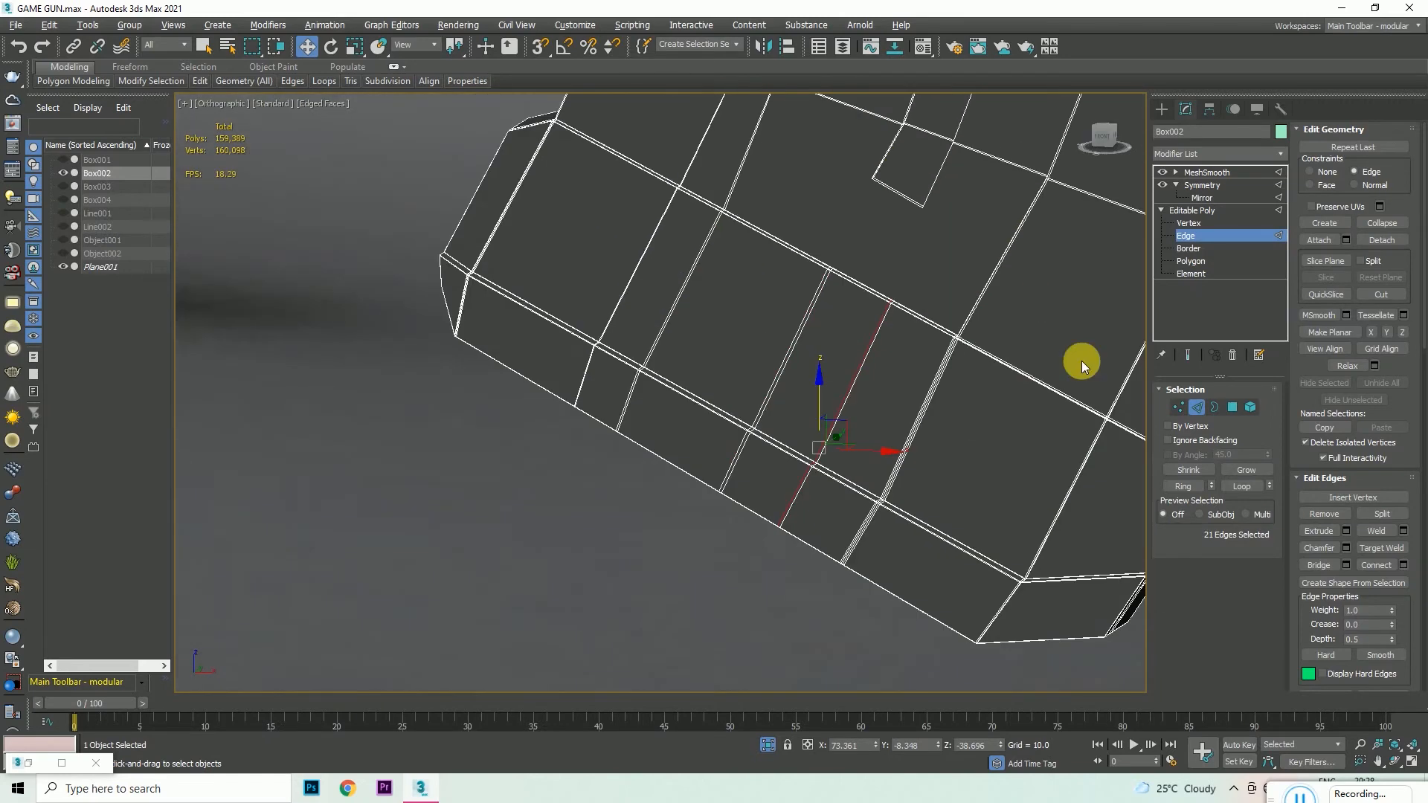
- Connect the vertices at the longer groove's lower right-hand corner down to the matching base loop at the step edge
key("1")
scroll(1016, 298, "up", 5)
left_click(765, 427)
scroll(784, 223, "down", 3)
scroll(783, 260, "up", 8)
right_click(789, 246)
left_click(754, 215)
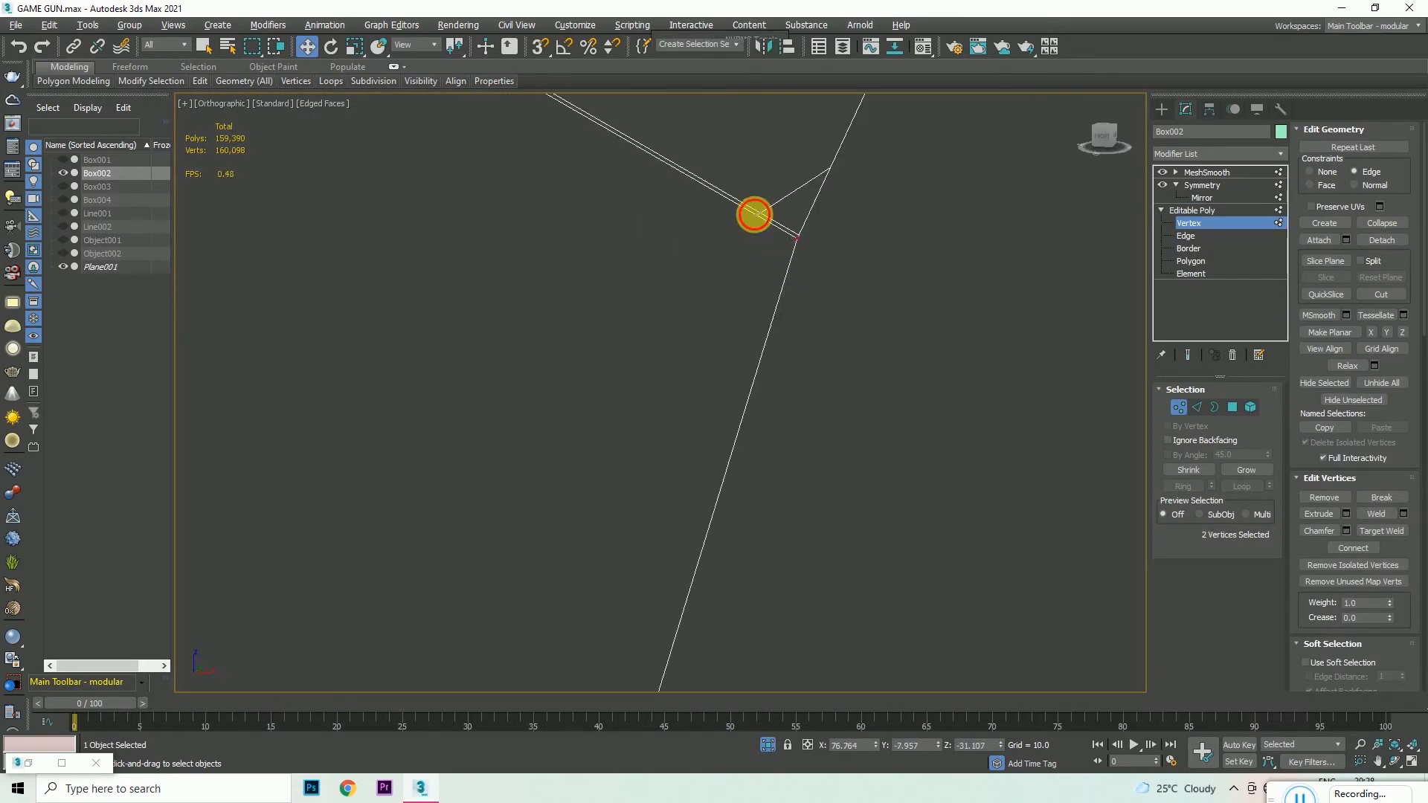
scroll(748, 232, "down", 3)
left_click(698, 440, "ctrl")
right_click(697, 439)
left_click(679, 494)
- Connect the remaining step-edge vertices and the longer groove's lower left-hand corner to the other base loop
scroll(681, 494, "up", 2)
scroll(700, 490, "up", 4)
left_click(763, 528, "ctrl")
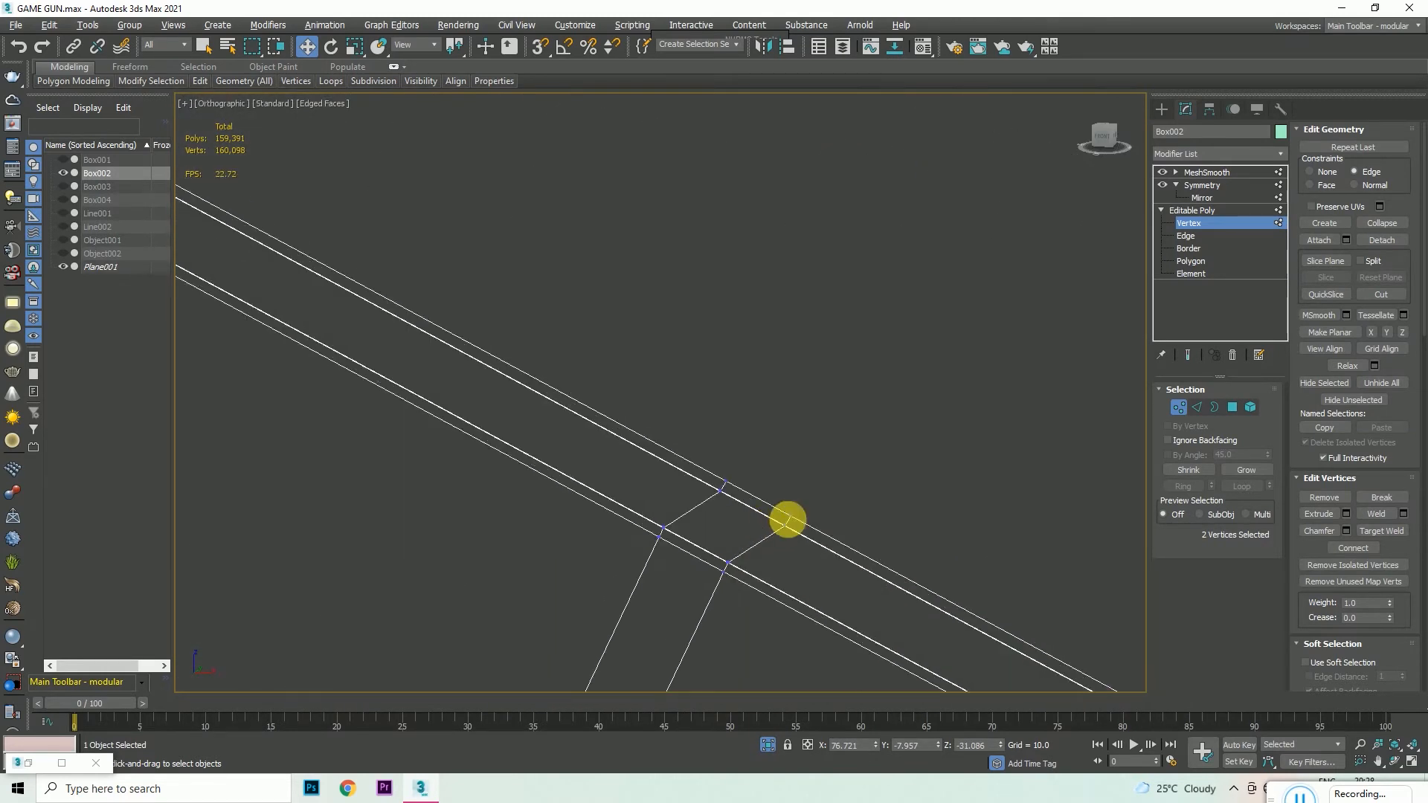
scroll(796, 344, "down", 3)
scroll(759, 322, "up", 4)
middle_click_drag(759, 322, 645, 392)
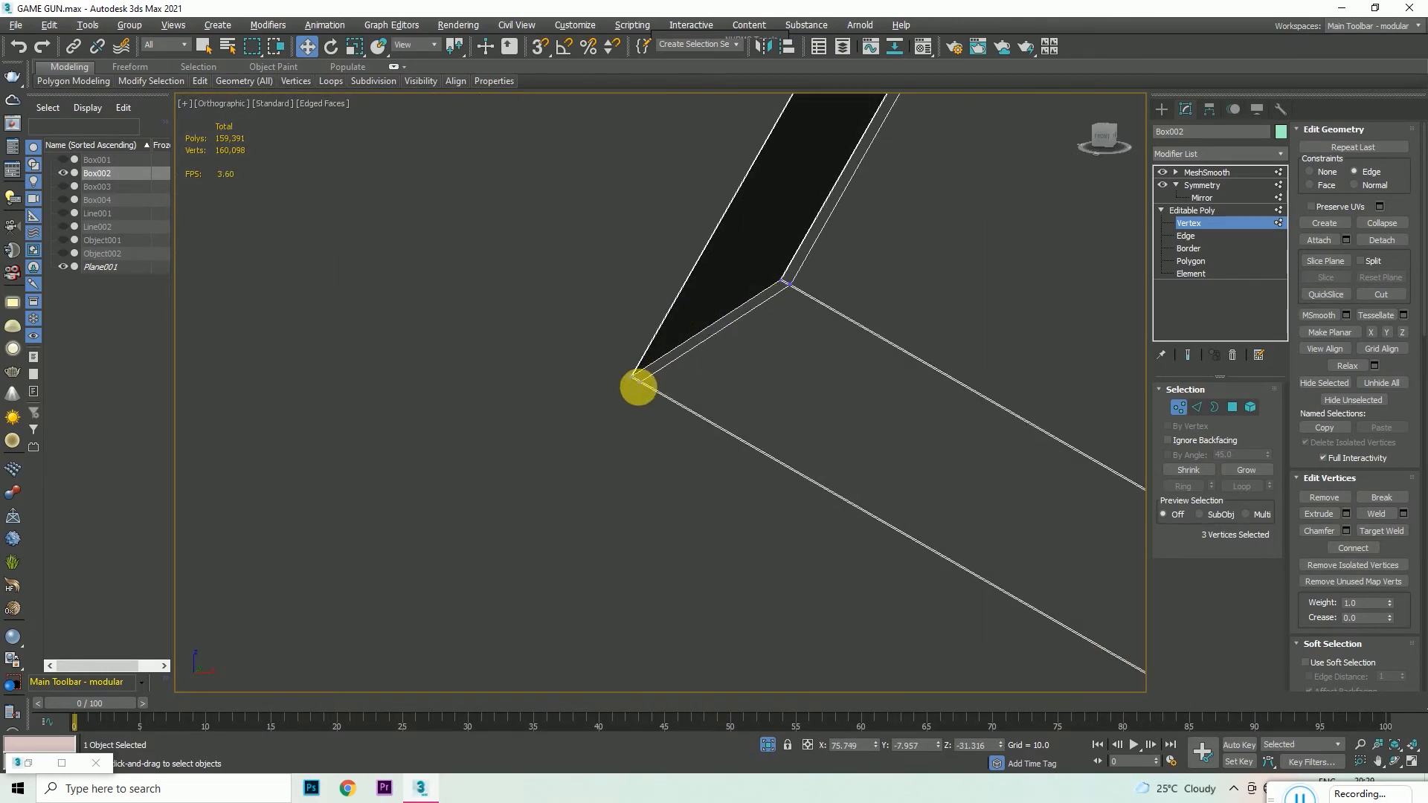
right_click(637, 387)
left_click(625, 435)
scroll(640, 381, "up", 4)
left_click(561, 346)
scroll(683, 298, "down", 8)
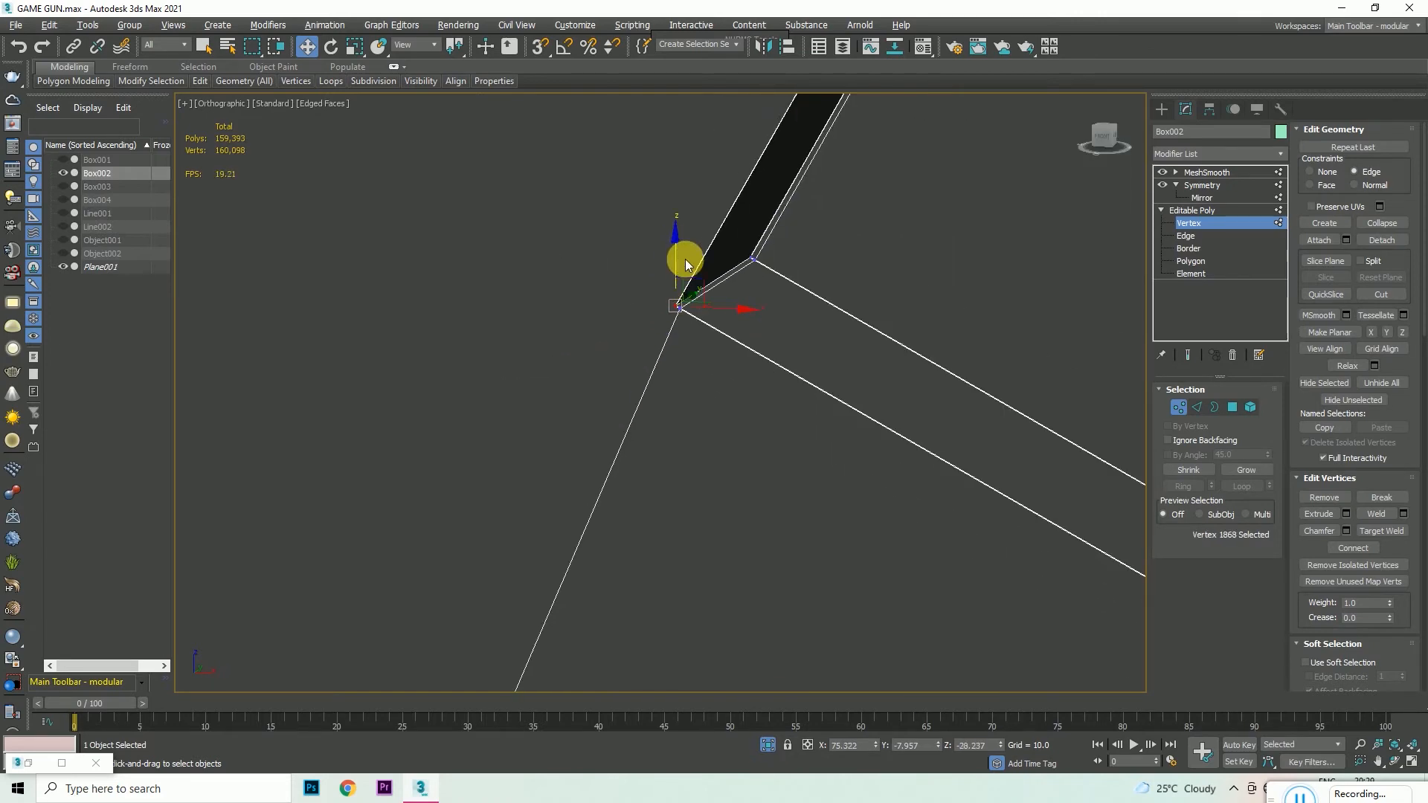
scroll(520, 618, "up", 8)
left_click(519, 524, "ctrl")
right_click(511, 513)
left_click(494, 571)
- Examine the rebuilt edge flow between the grooves' lower ends, the step edge and the base at Edge level
scroll(567, 349, "down", 10)
scroll(678, 289, "down", 5)
left_click(1101, 143)
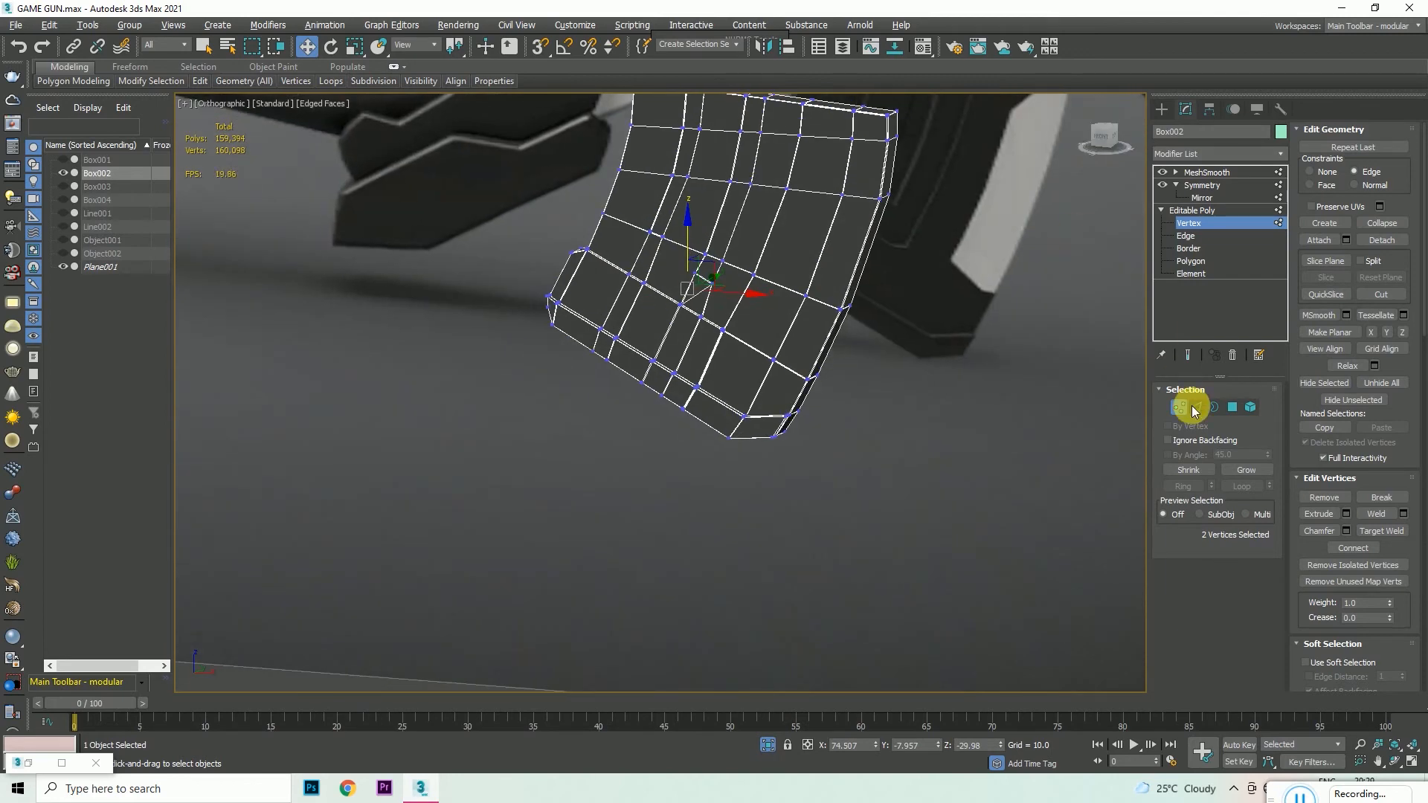
left_click(1197, 407)
scroll(706, 298, "up", 10)
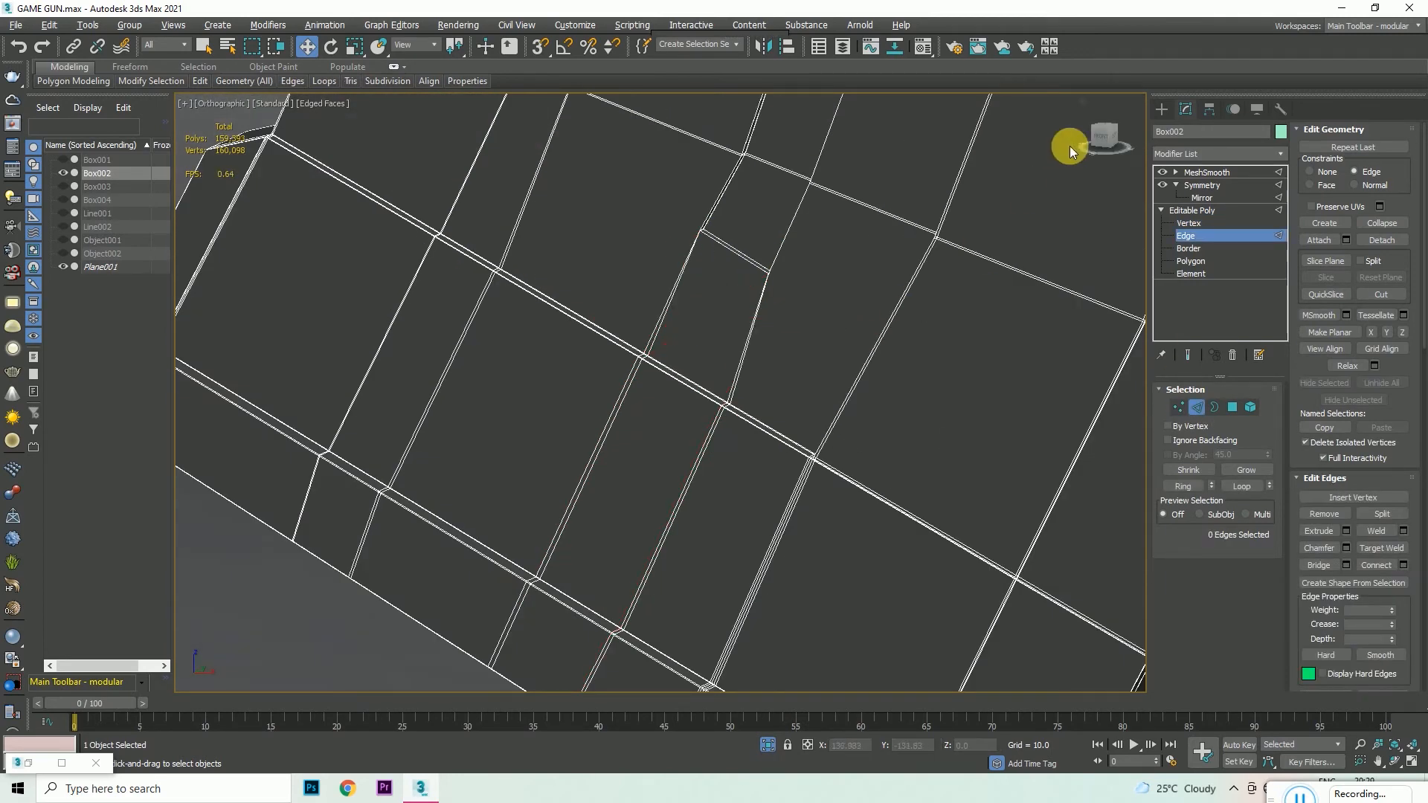
scroll(724, 244, "down", 10)
scroll(657, 198, "up", 12)
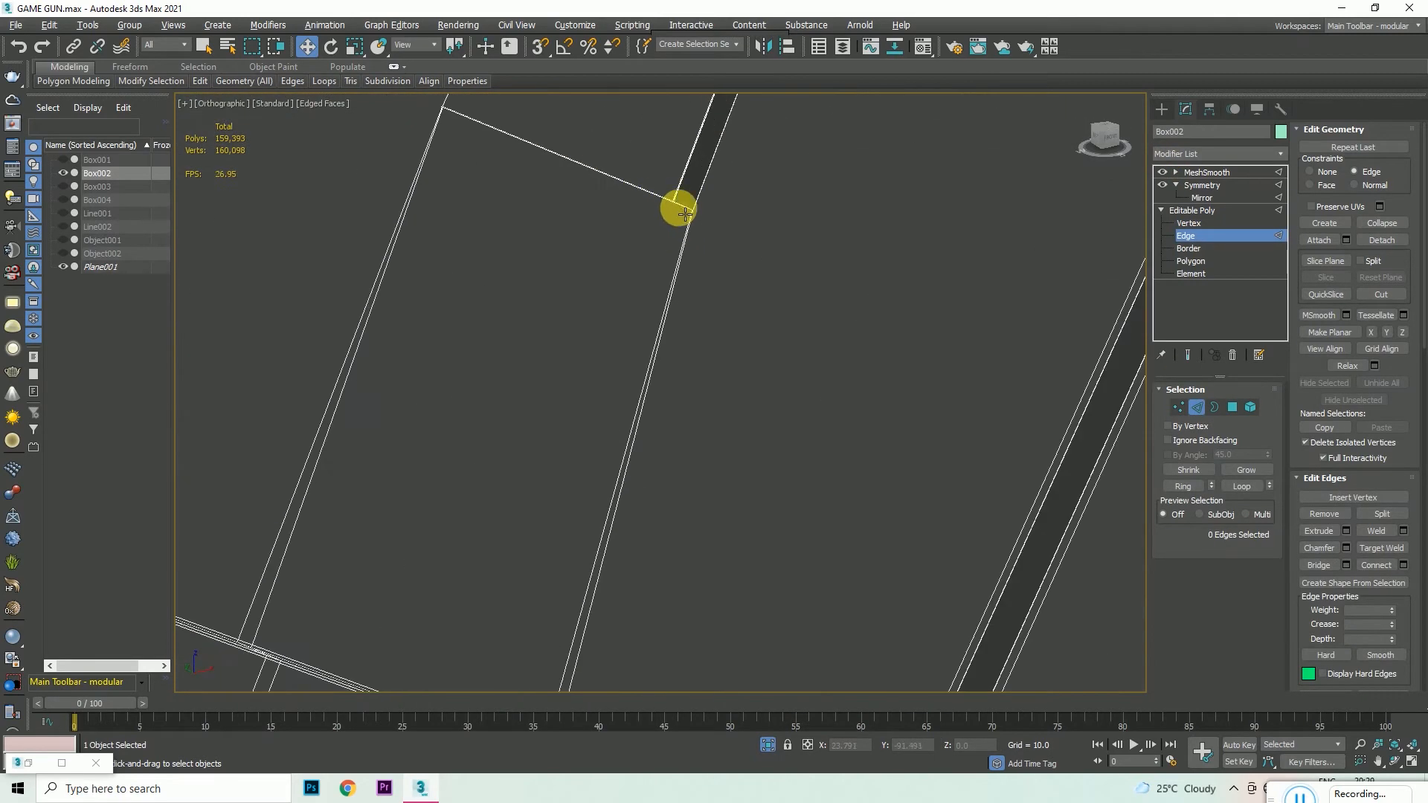
scroll(781, 223, "down", 8)
left_click(1101, 141)
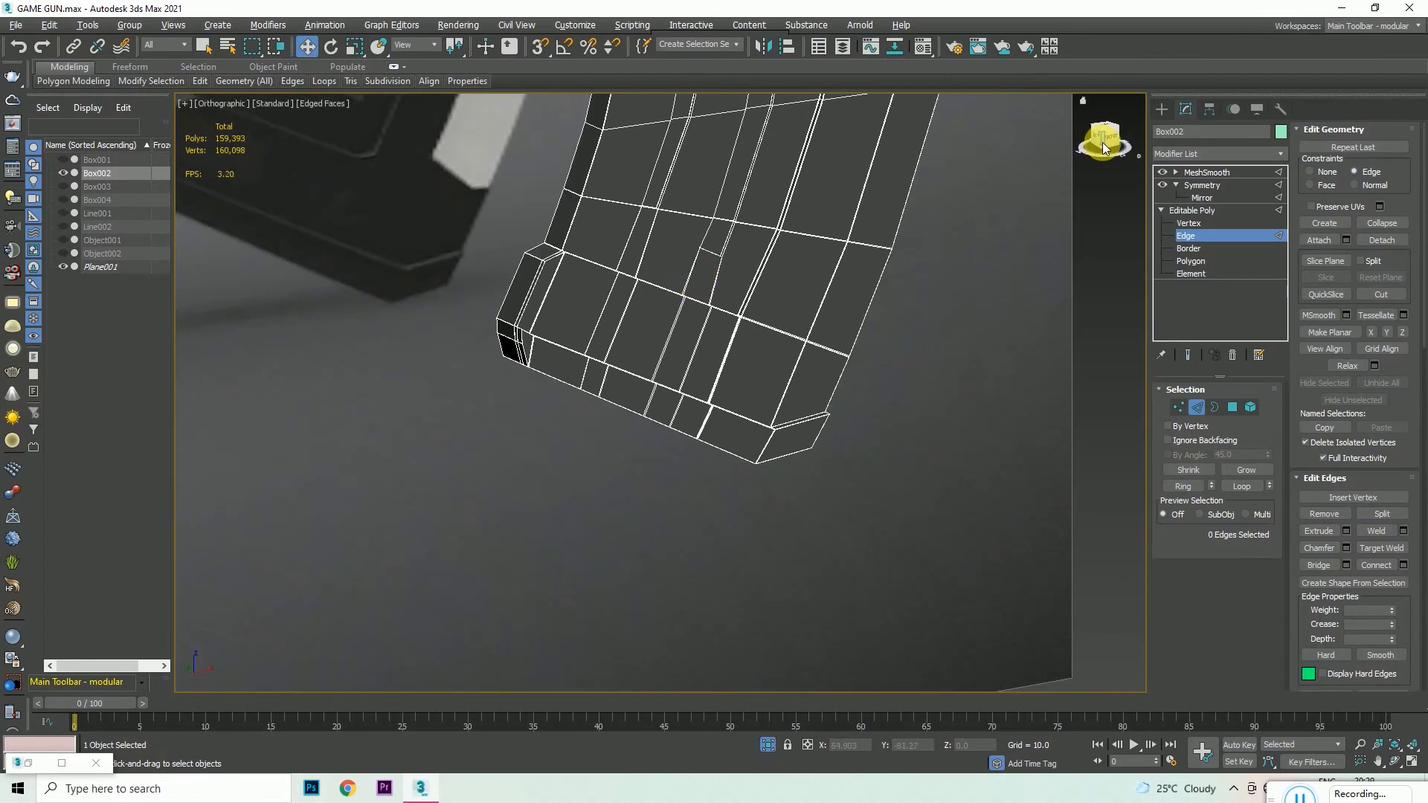
scroll(979, 167, "up", 10)
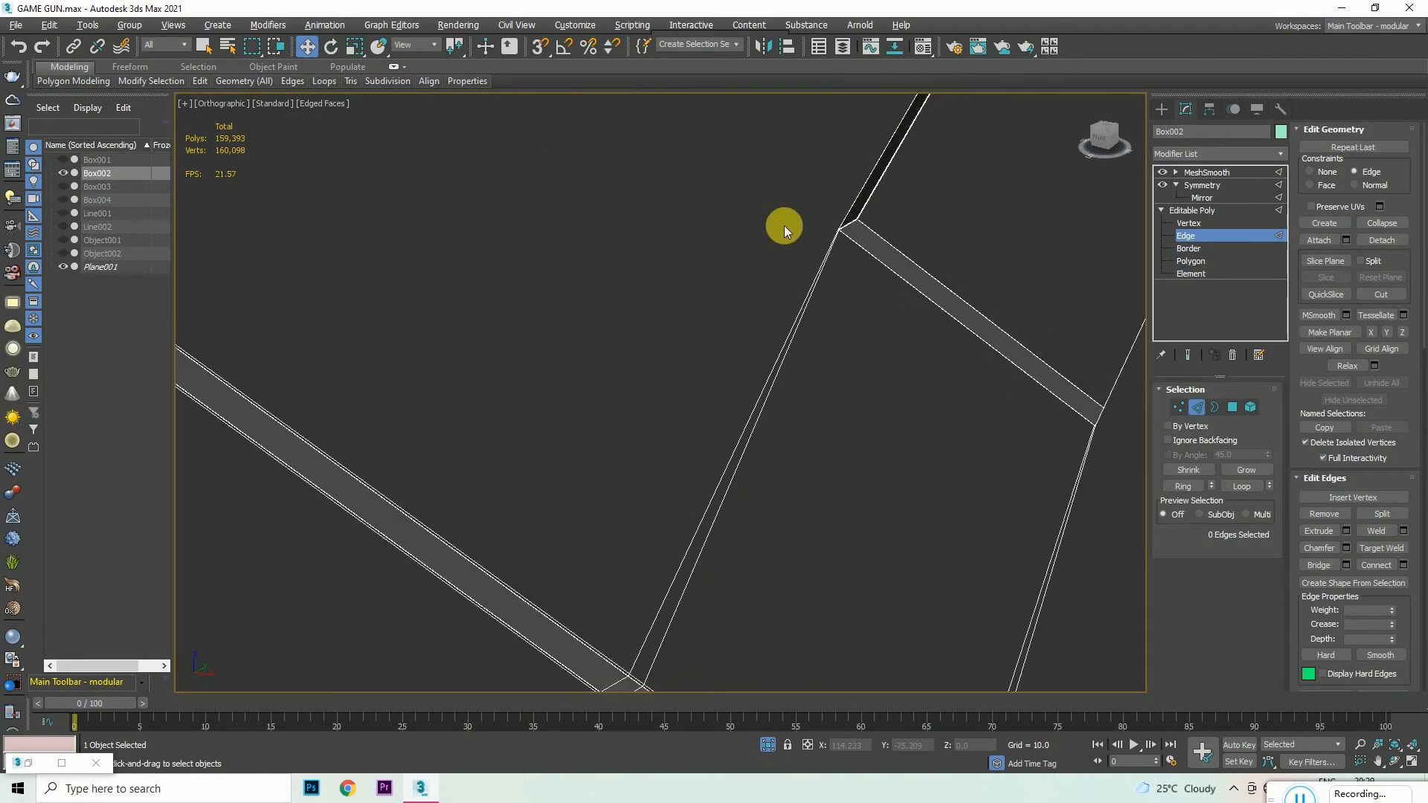
scroll(848, 223, "down", 5)
scroll(848, 299, "up", 8)
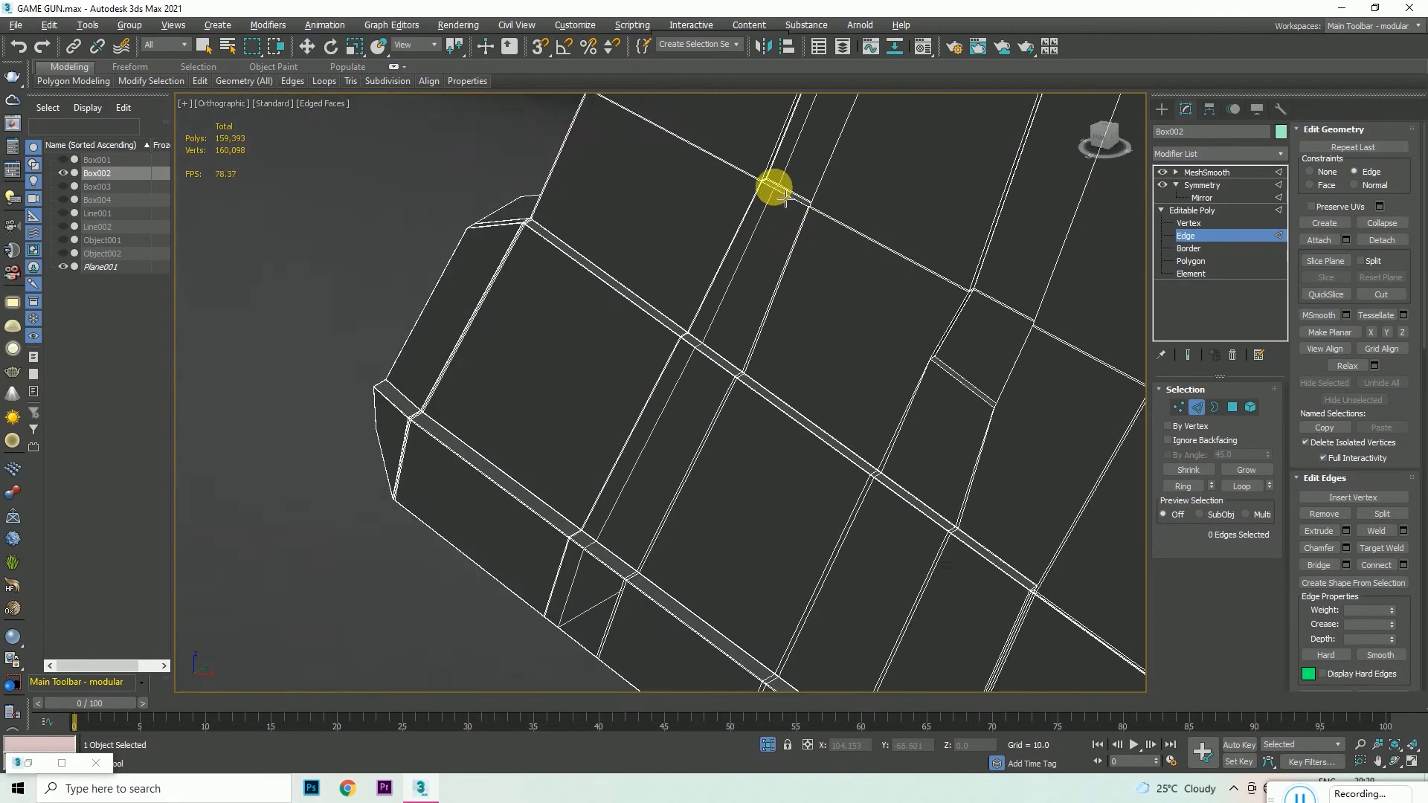
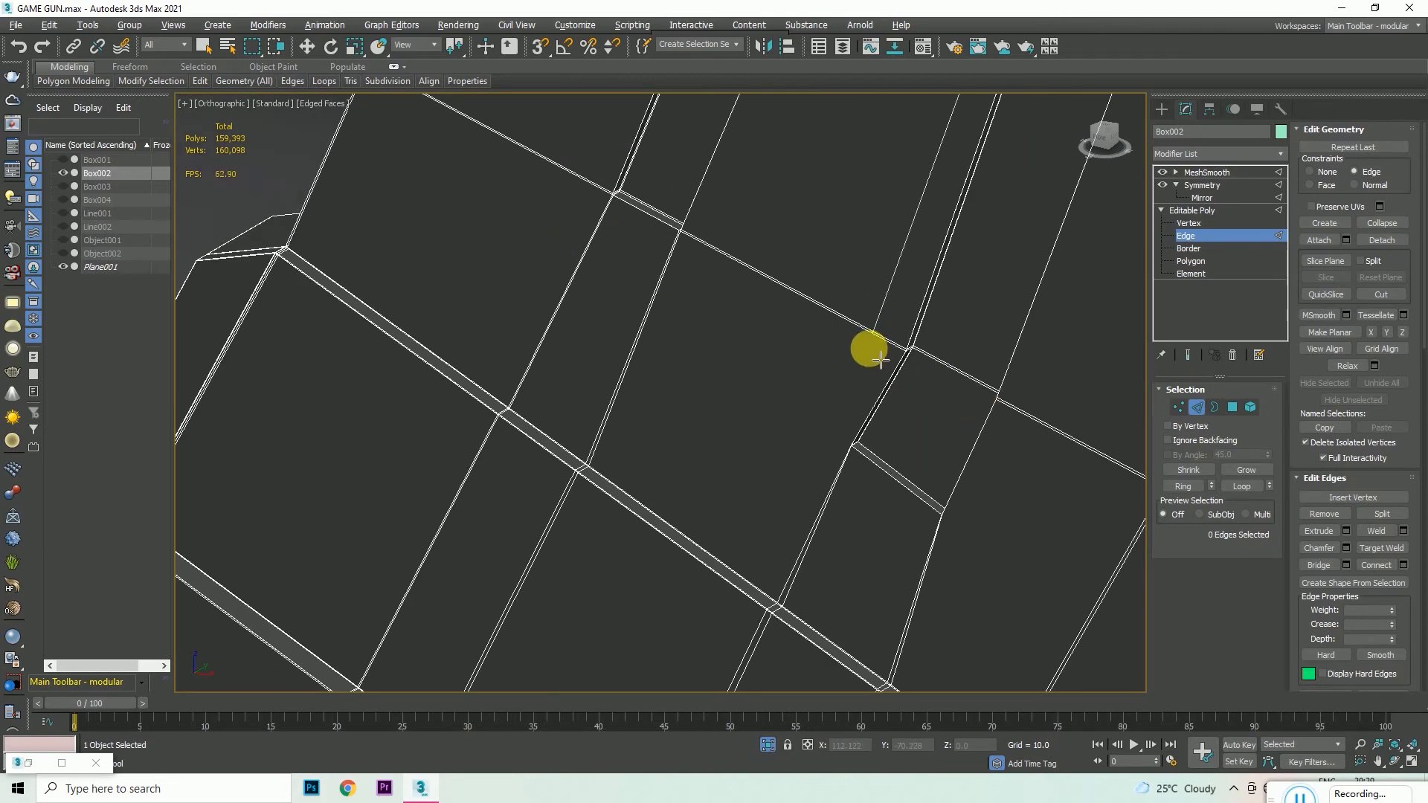
scroll(880, 360, "down", 8)
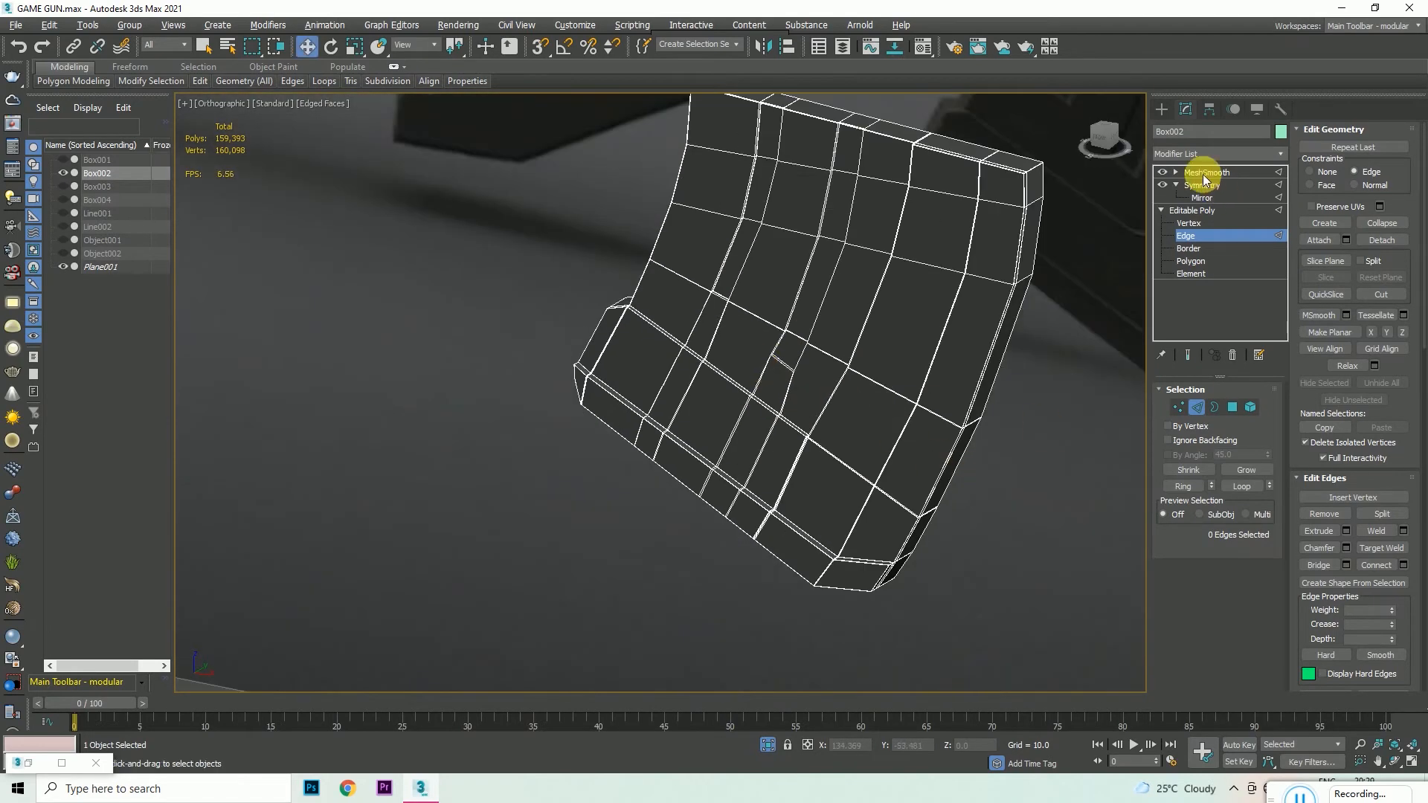
- Display the MeshSmooth result and examine the smoothed grooves and step from several angles, with and without edged faces
left_click(1203, 174)
key("F4")
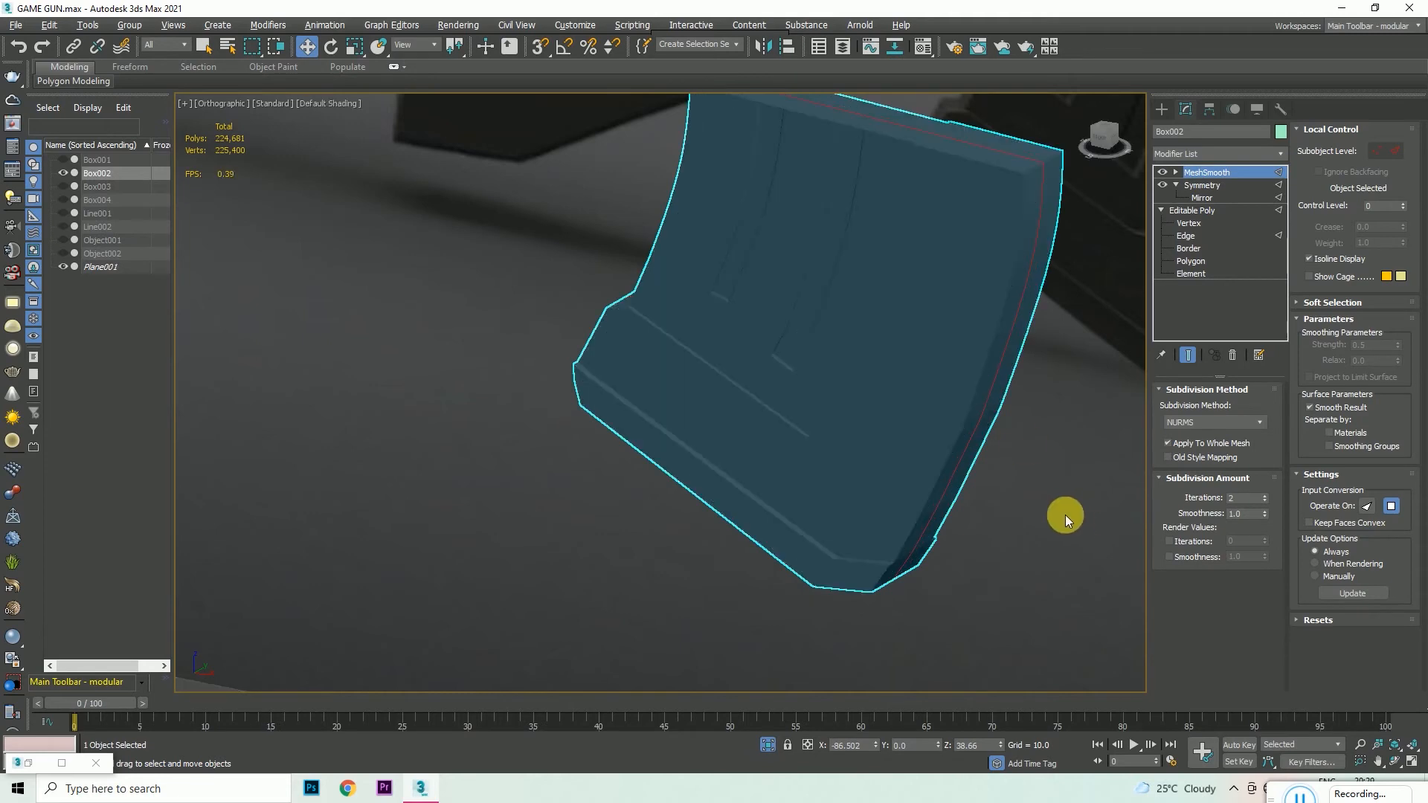
left_click(1065, 514)
middle_click_drag(660, 452, 635, 325, "alt")
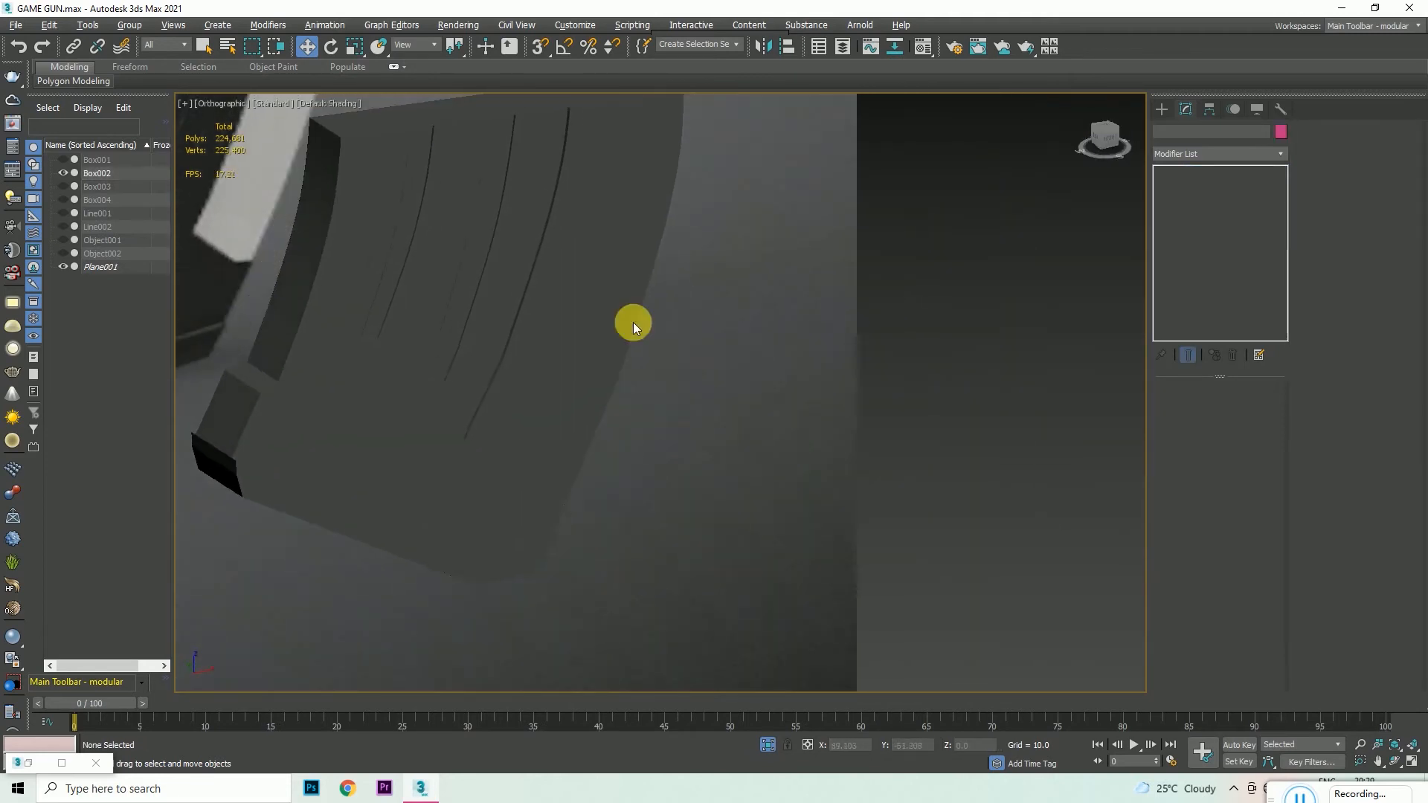
scroll(382, 313, "up", 6)
scroll(402, 305, "down", 3)
scroll(664, 485, "down", 2)
scroll(662, 478, "up", 10)
key("F4")
scroll(687, 444, "down", 11)
scroll(684, 408, "down", 7)
key("F4")
left_click_drag(1108, 142, 1093, 134)
scroll(963, 405, "up", 10)
key("F4")
scroll(804, 369, "down", 5)
scroll(847, 436, "down", 4)
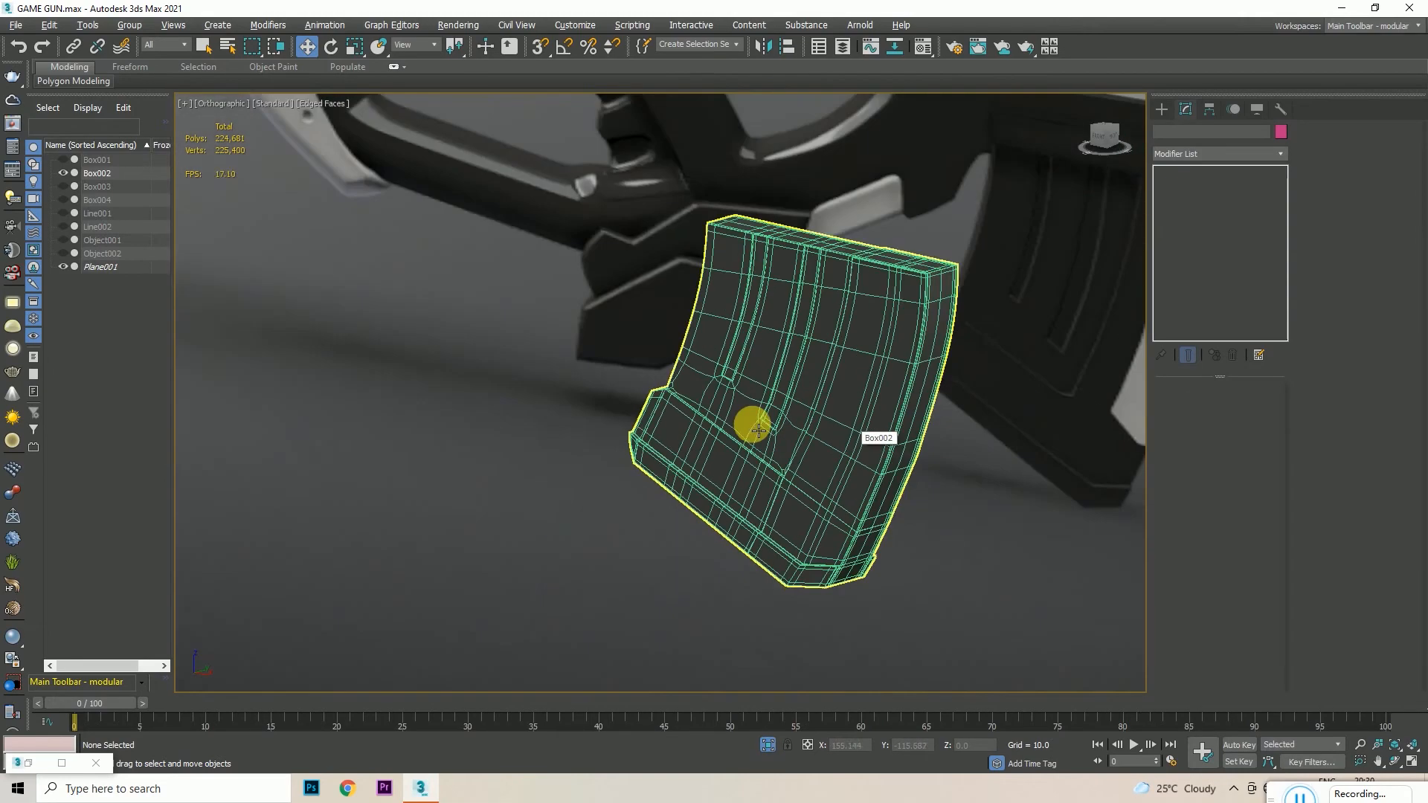
- Reselect the magazine at Edge level and take out the extra edge loop running through the step's inner corner
left_click_drag(1108, 146, 1137, 157)
scroll(416, 477, "up", 14)
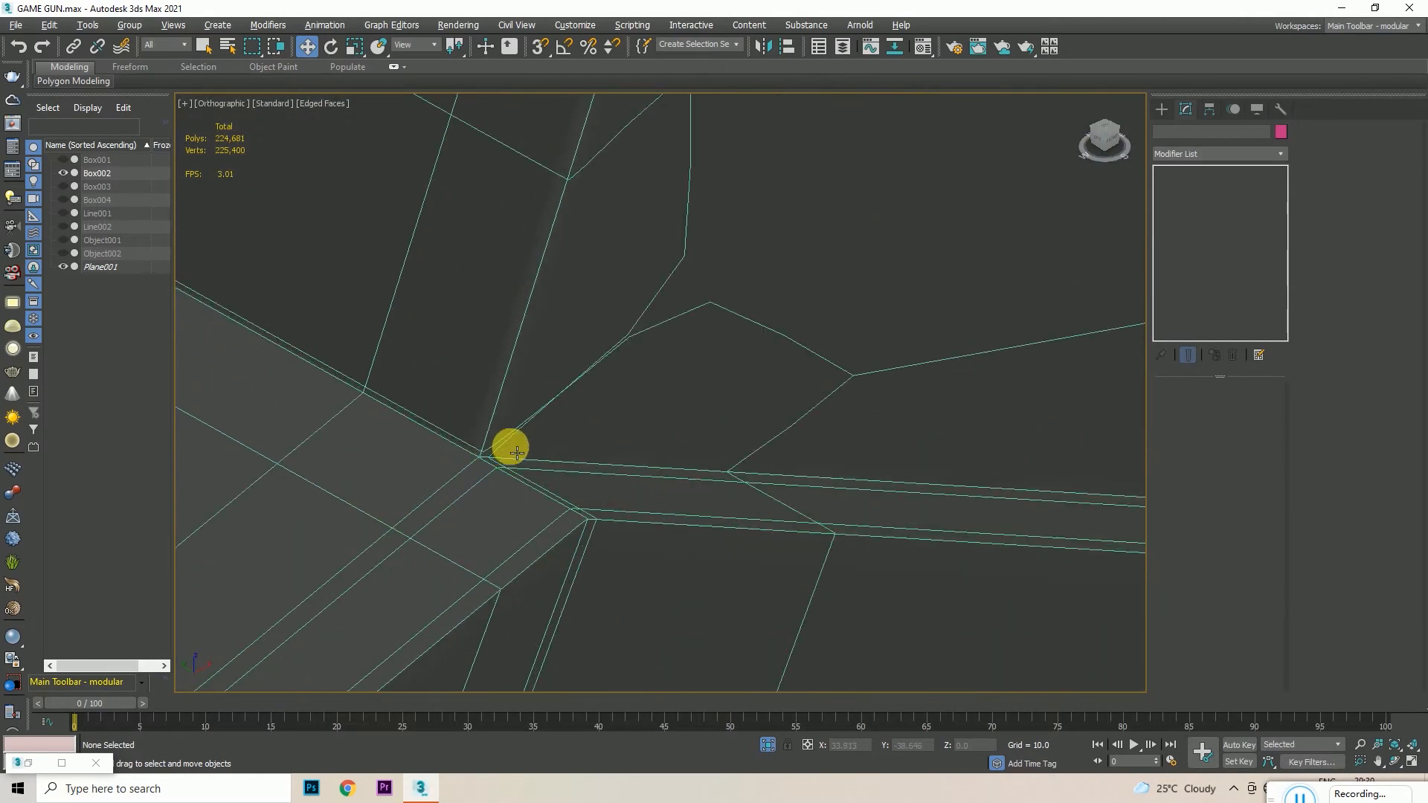
scroll(565, 438, "down", 2)
key("F4")
left_click(1051, 293)
key("2")
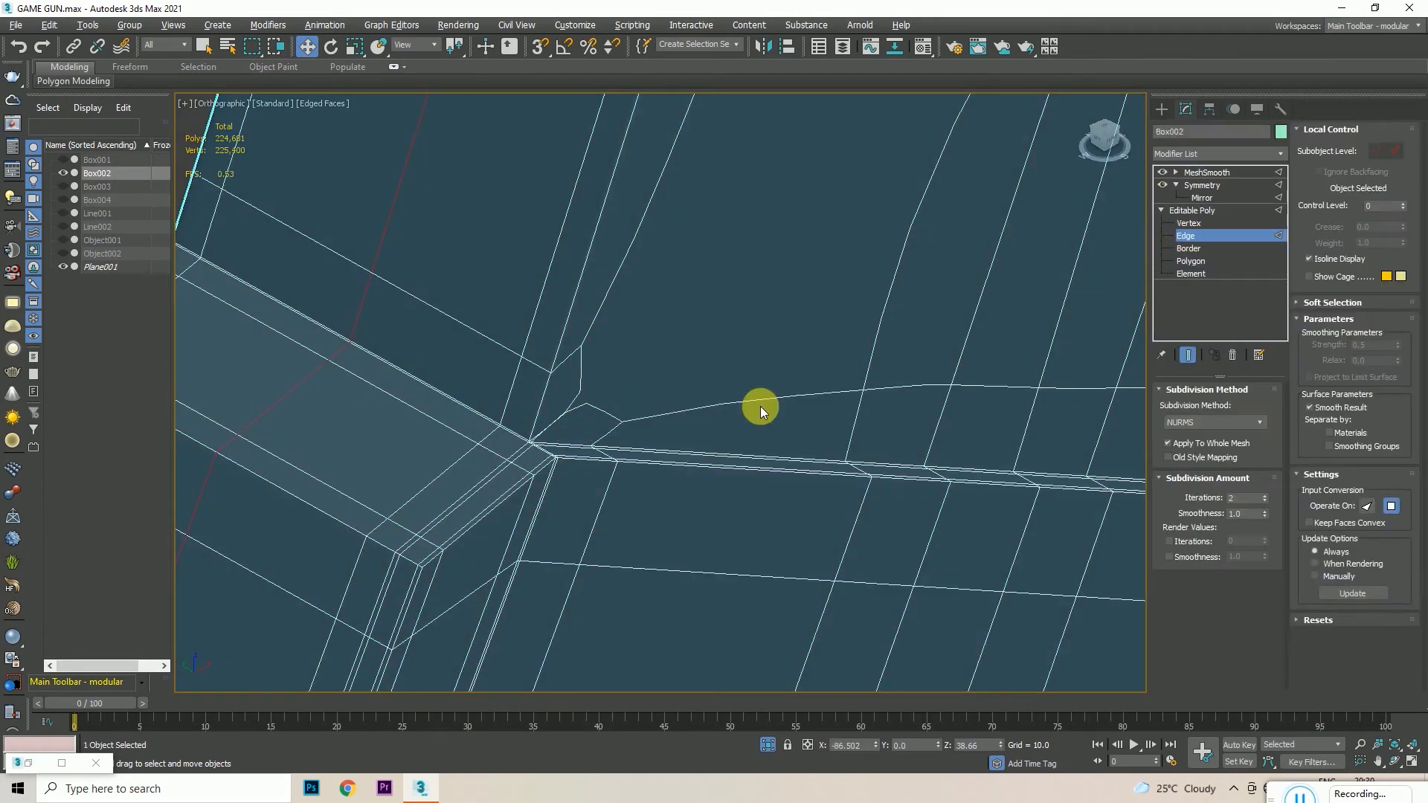
scroll(533, 440, "up", 6)
scroll(438, 454, "up", 4)
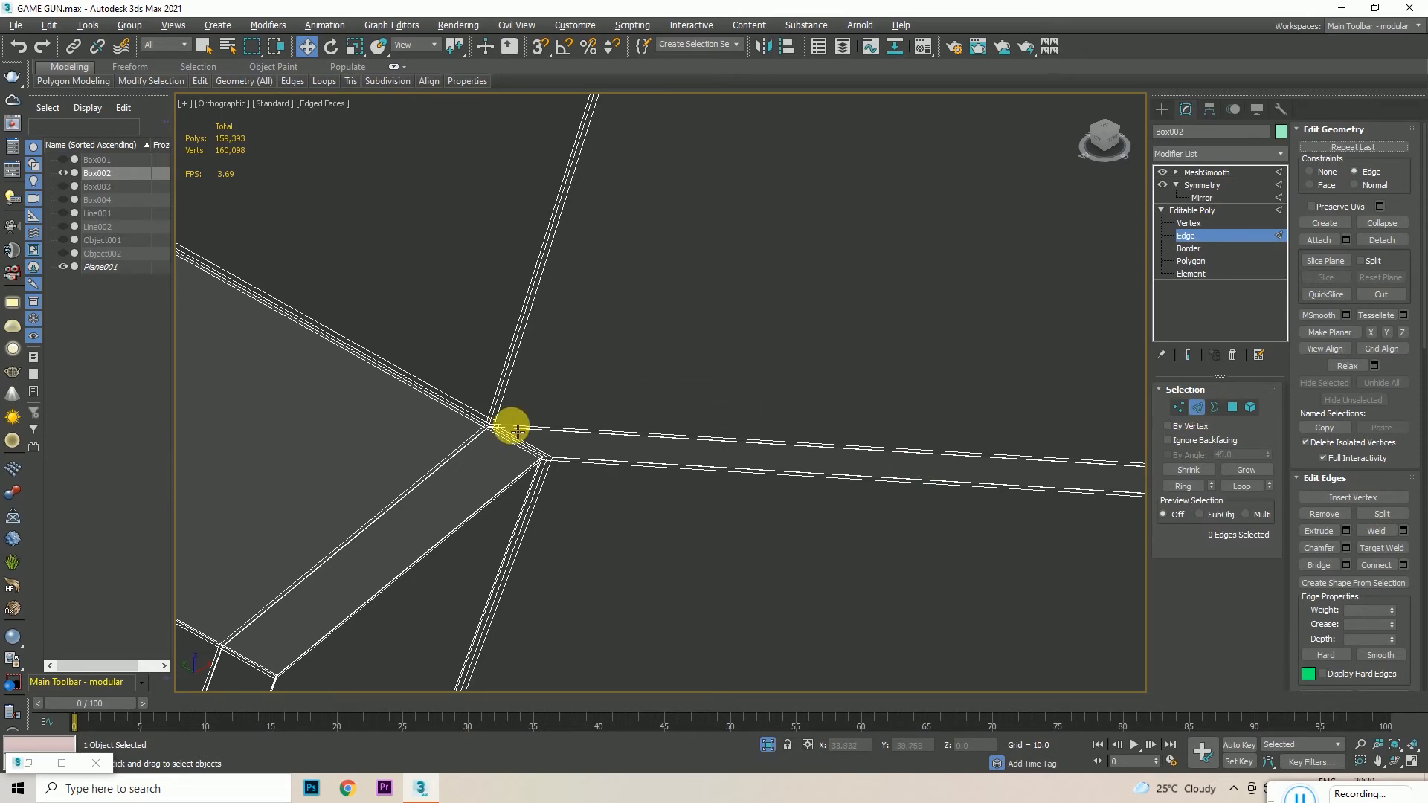
scroll(501, 455, "up", 3)
key("ctrl+z")
scroll(532, 453, "down", 12)
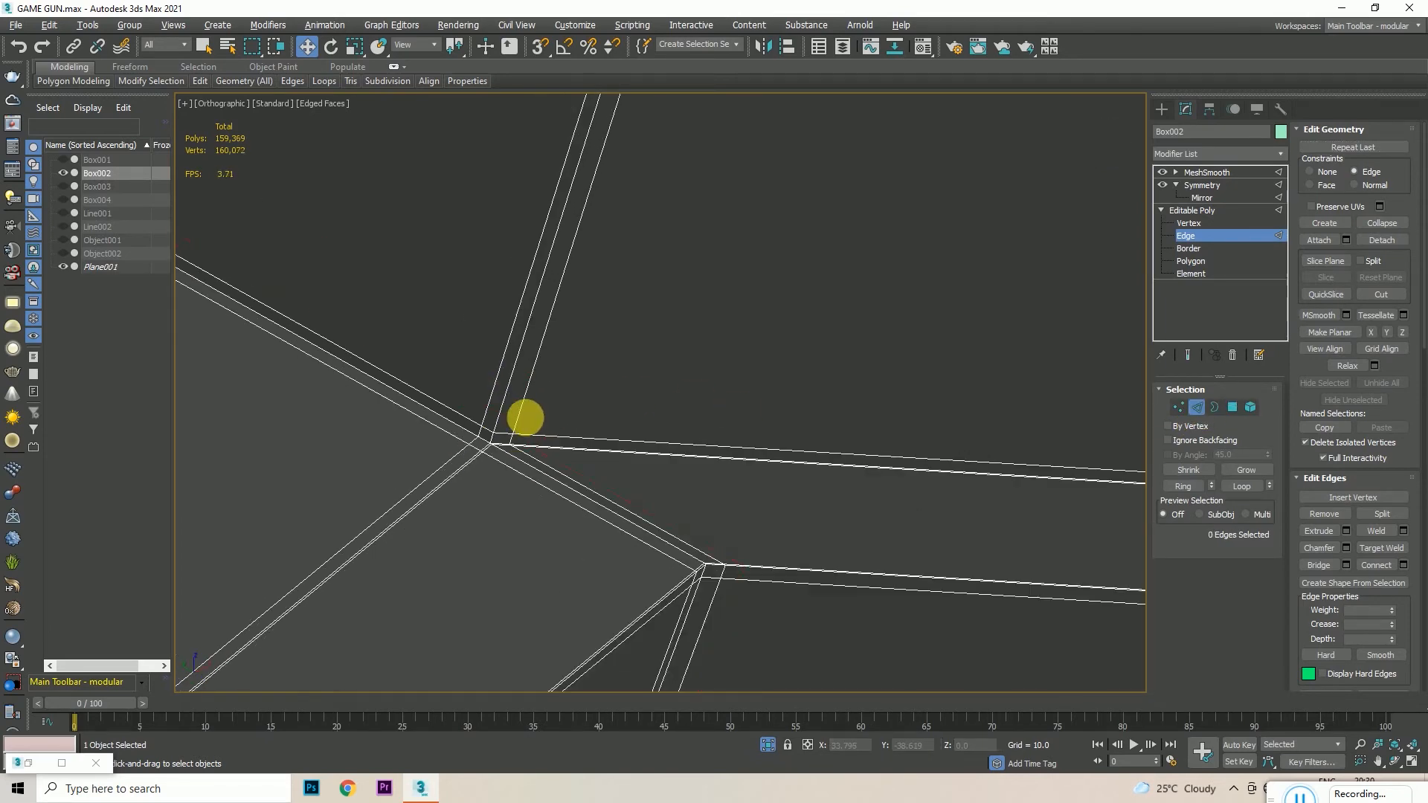
- Examine the magazine's mesh around the step, the base corners and the groove ends for remaining unneeded loops
middle_click_drag(935, 398, 893, 417, "alt")
middle_click_drag(512, 477, 354, 469, "alt")
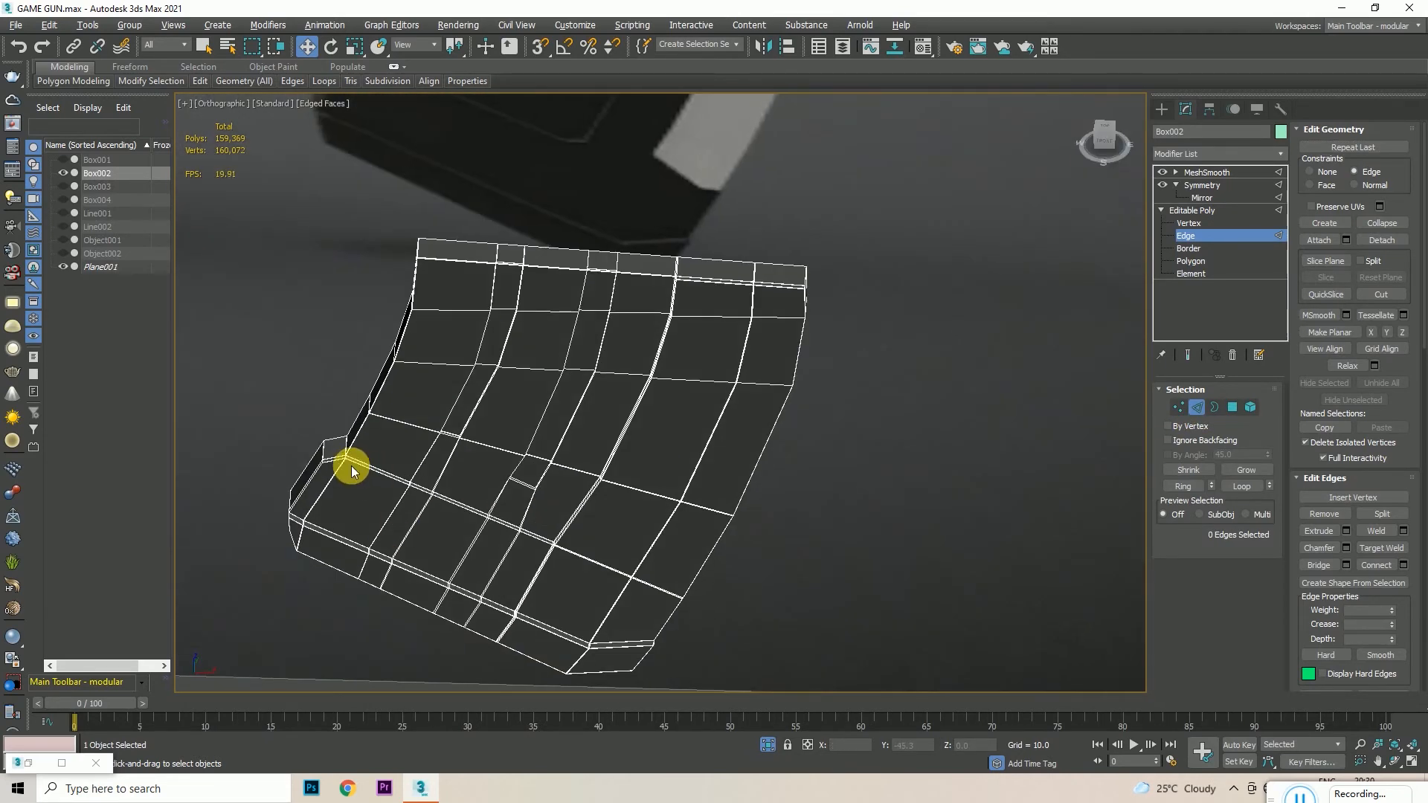
scroll(265, 437, "up", 12)
scroll(243, 445, "down", 4)
scroll(335, 465, "down", 7)
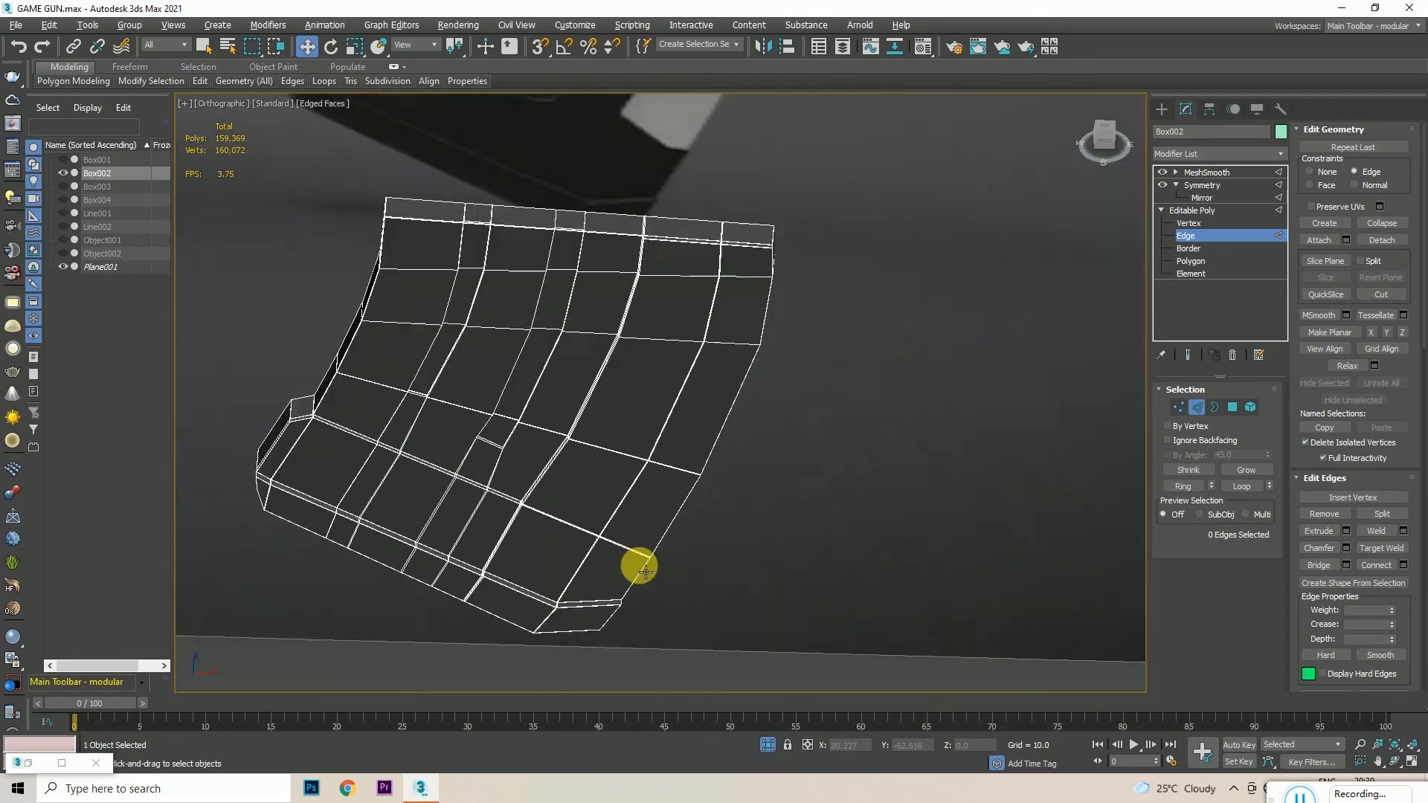
scroll(646, 561, "up", 10)
scroll(856, 394, "down", 8)
scroll(976, 434, "down", 3)
scroll(800, 364, "up", 8)
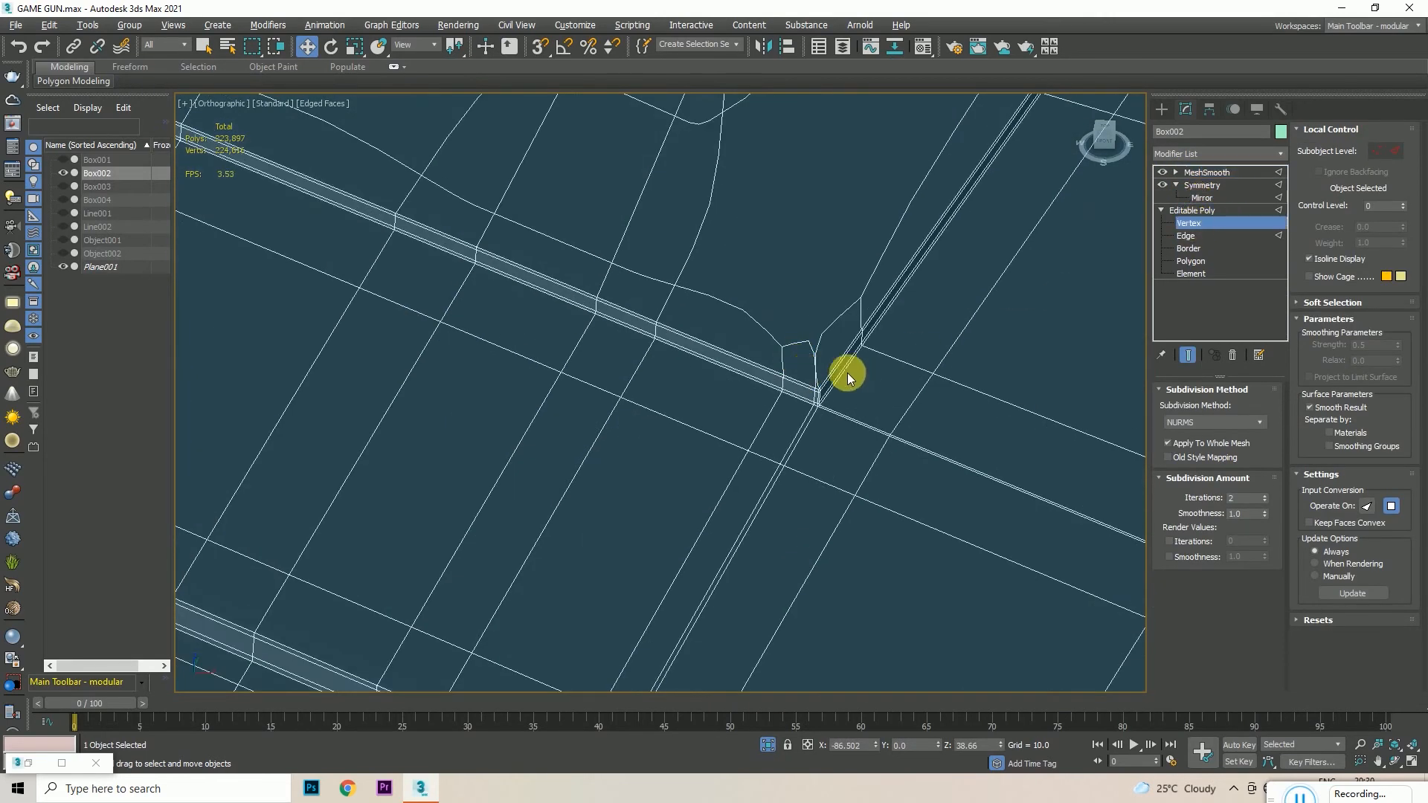
- Remove the redundant supporting loops beside the step's corner and check the cage against the smoothed end result
scroll(818, 383, "up", 3)
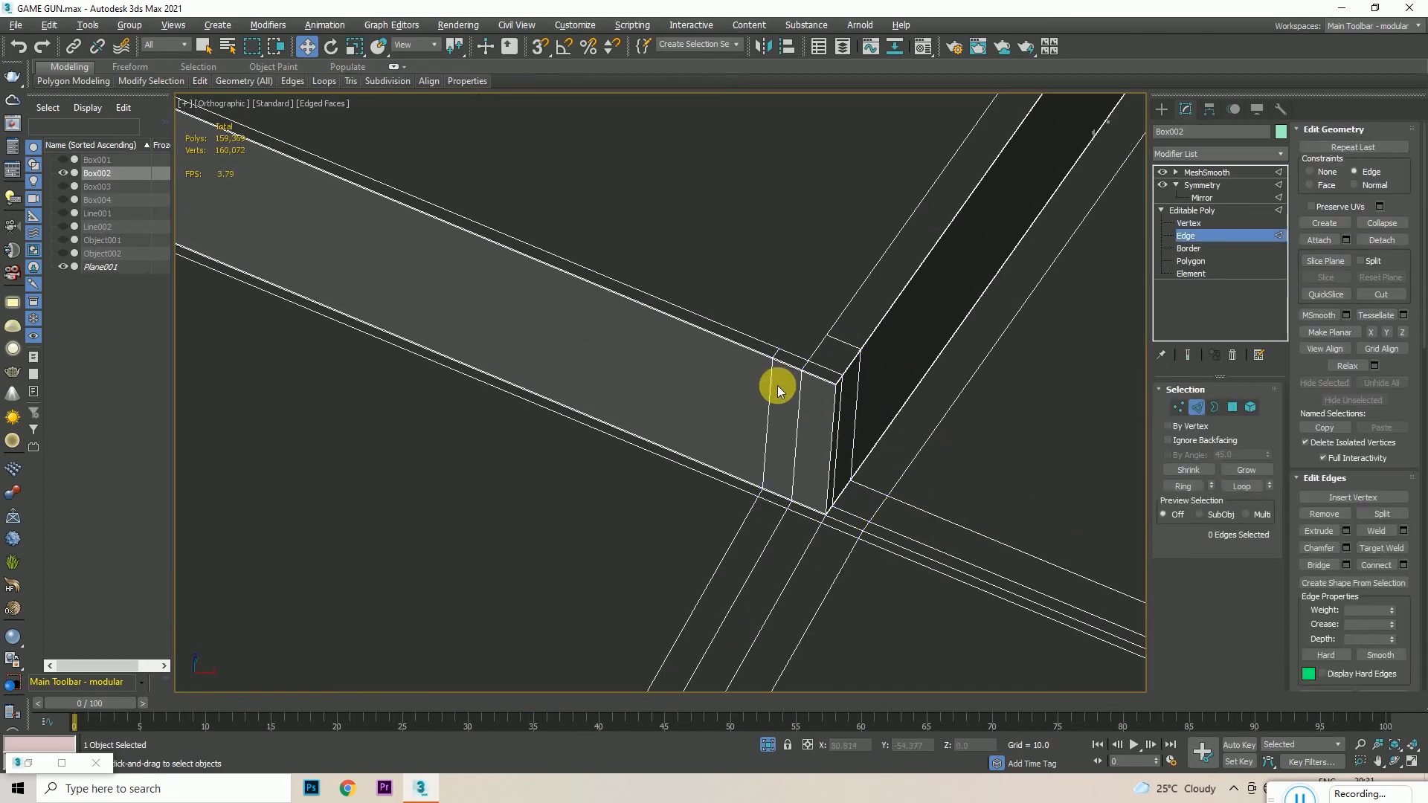
left_click(1188, 355)
scroll(818, 413, "down", 4)
scroll(530, 335, "up", 3)
scroll(318, 360, "down", 3)
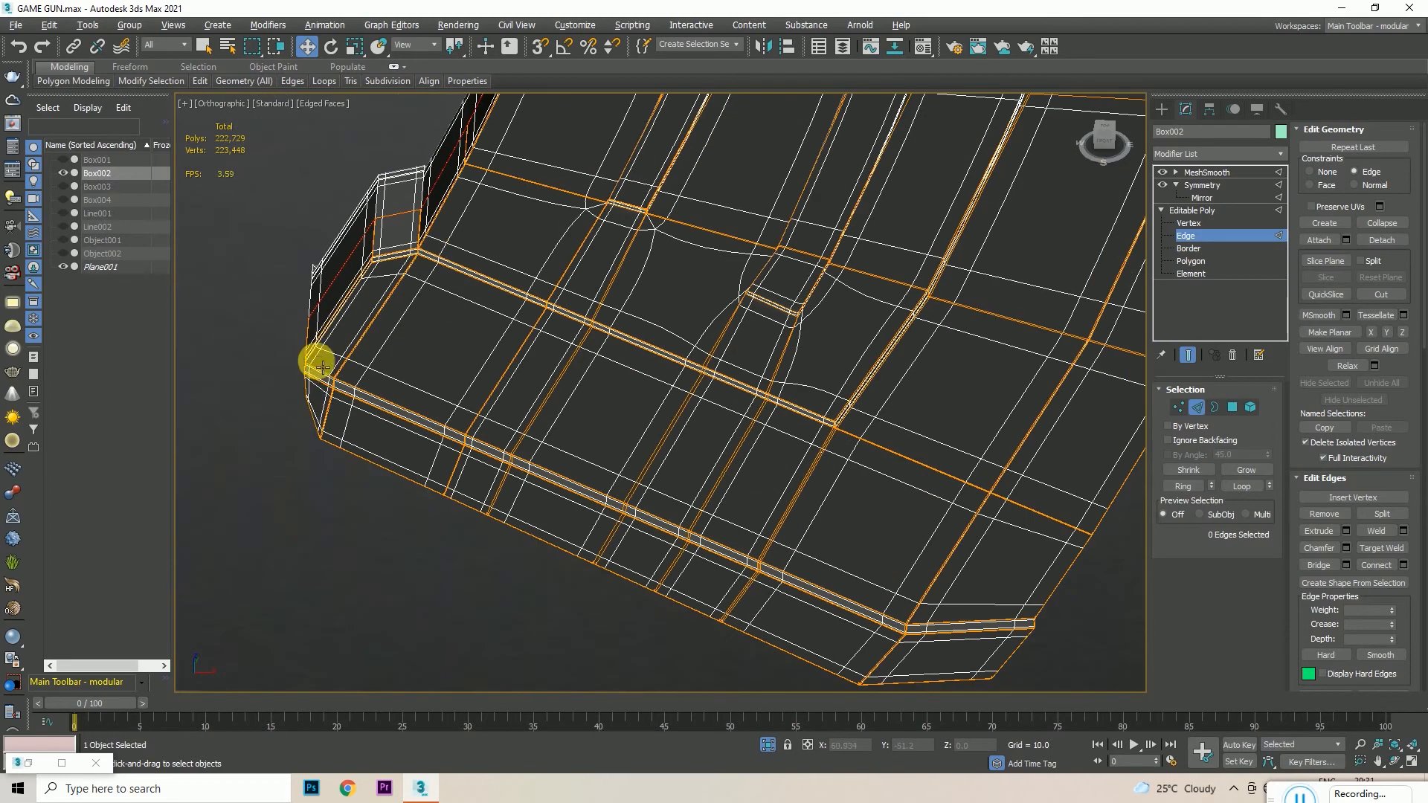
scroll(318, 377, "down", 3)
left_click(1188, 355)
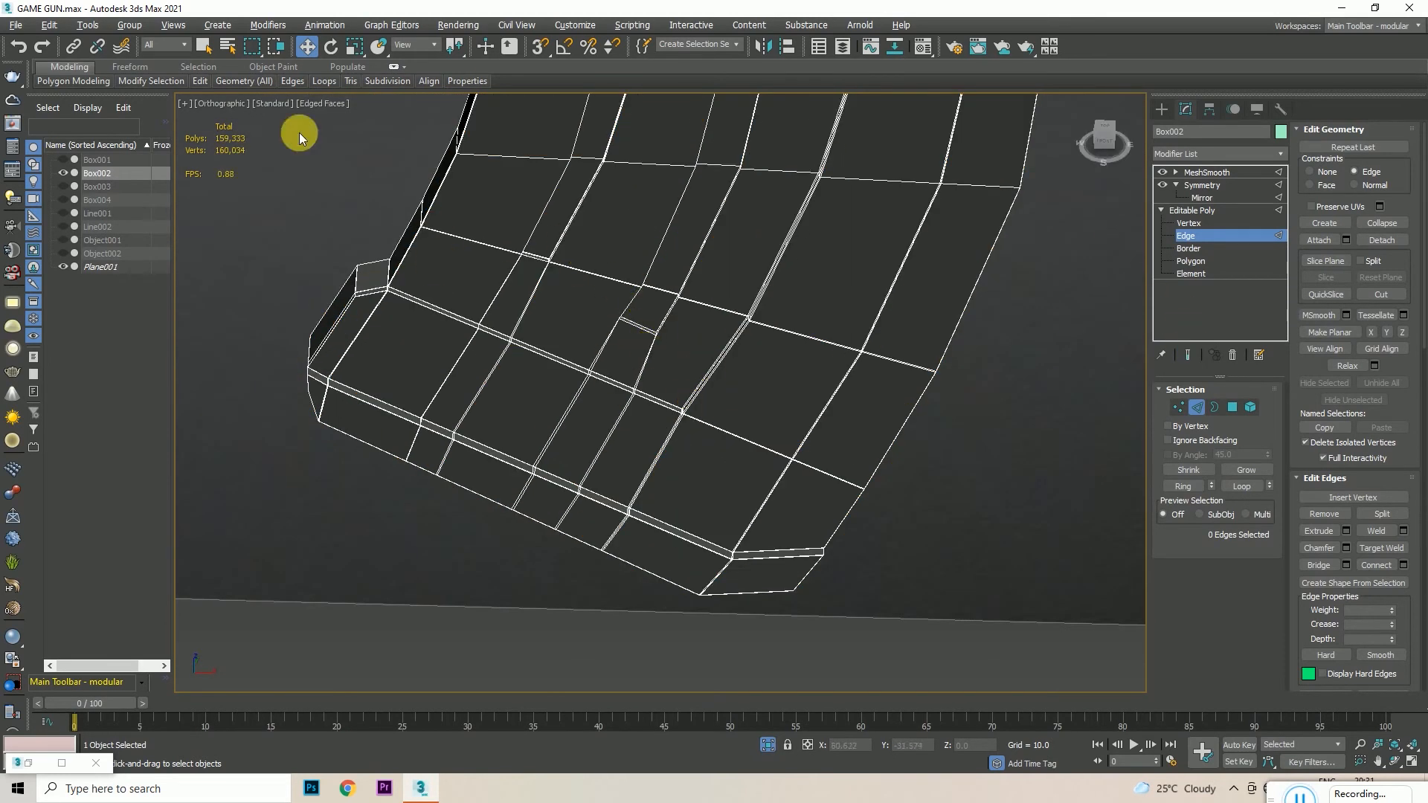
- Insert supporting edge loops with SwiftLoop close to the corners of the longer groove's lower end
mouse_move(244, 80)
scroll(568, 299, "up", 10)
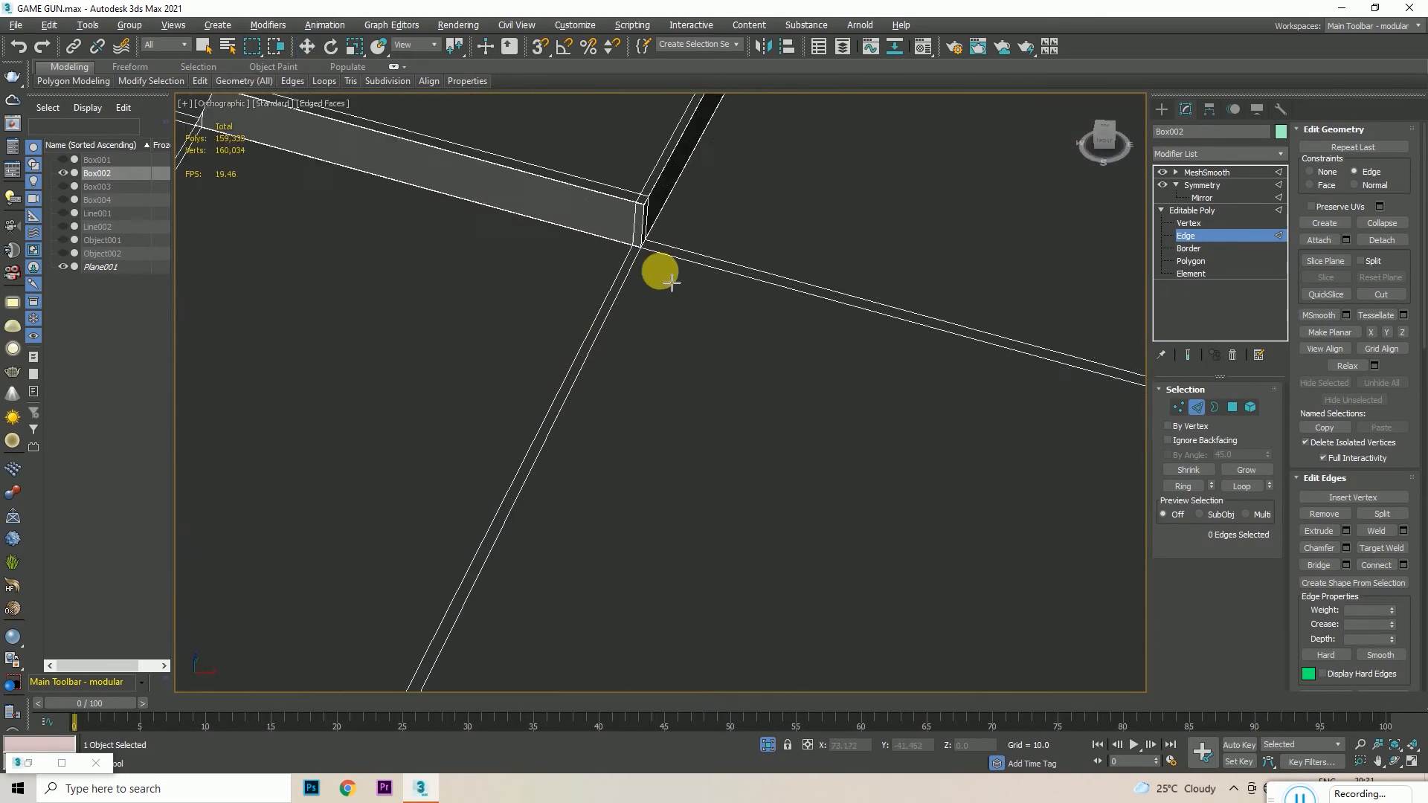
middle_click_drag(651, 252, 679, 260, "alt")
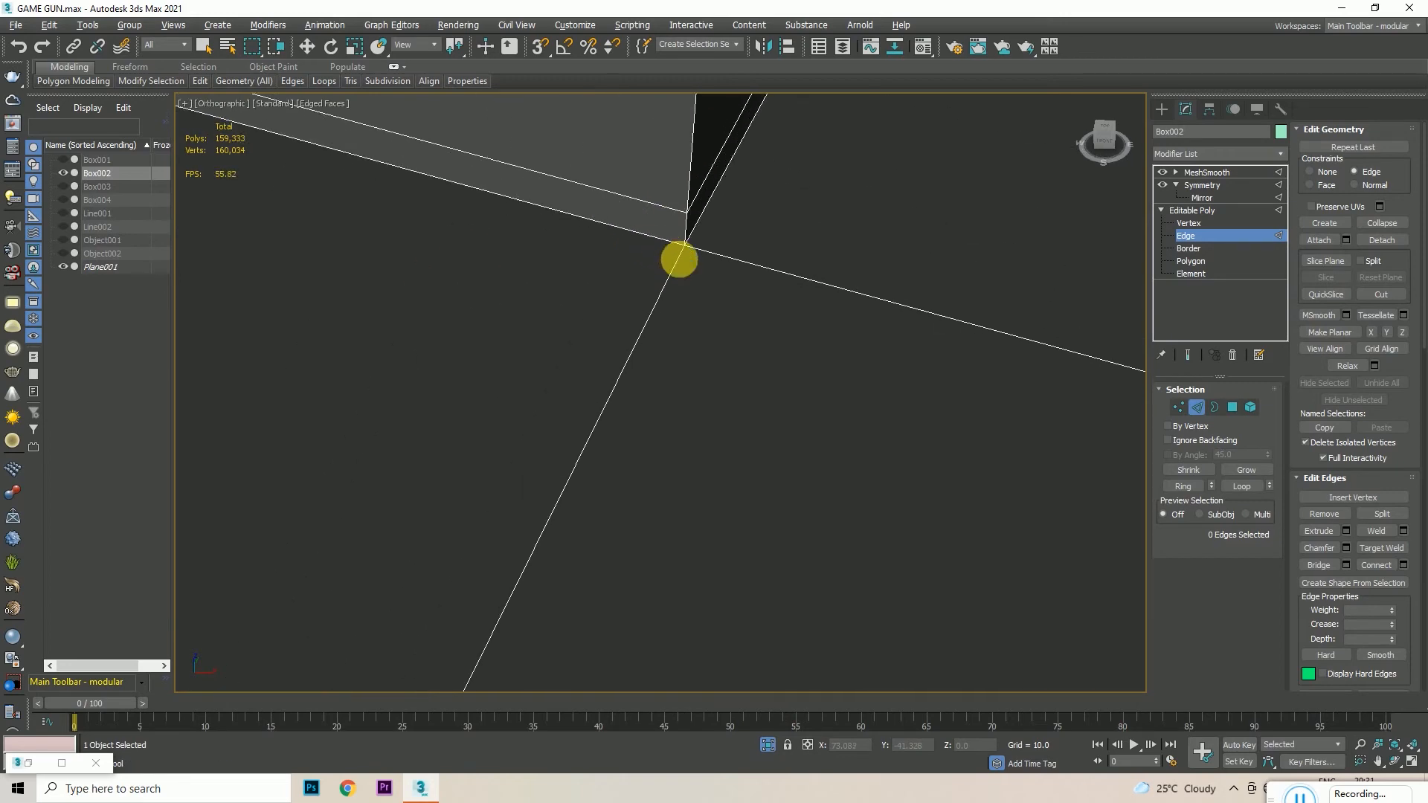
scroll(709, 331, "down", 10)
scroll(724, 423, "up", 10)
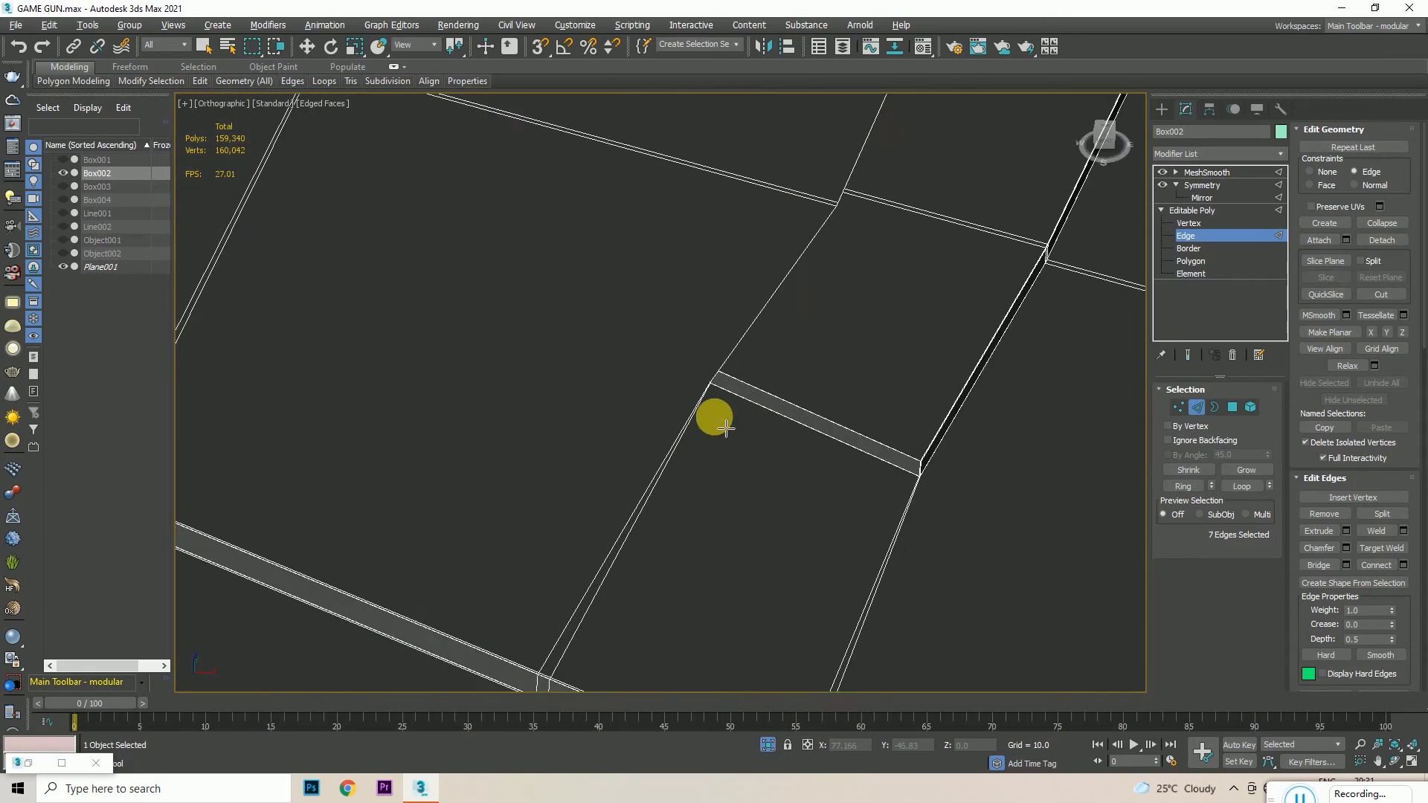
middle_click_drag(720, 379, 729, 359, "alt")
middle_click_drag(660, 316, 720, 312, "alt")
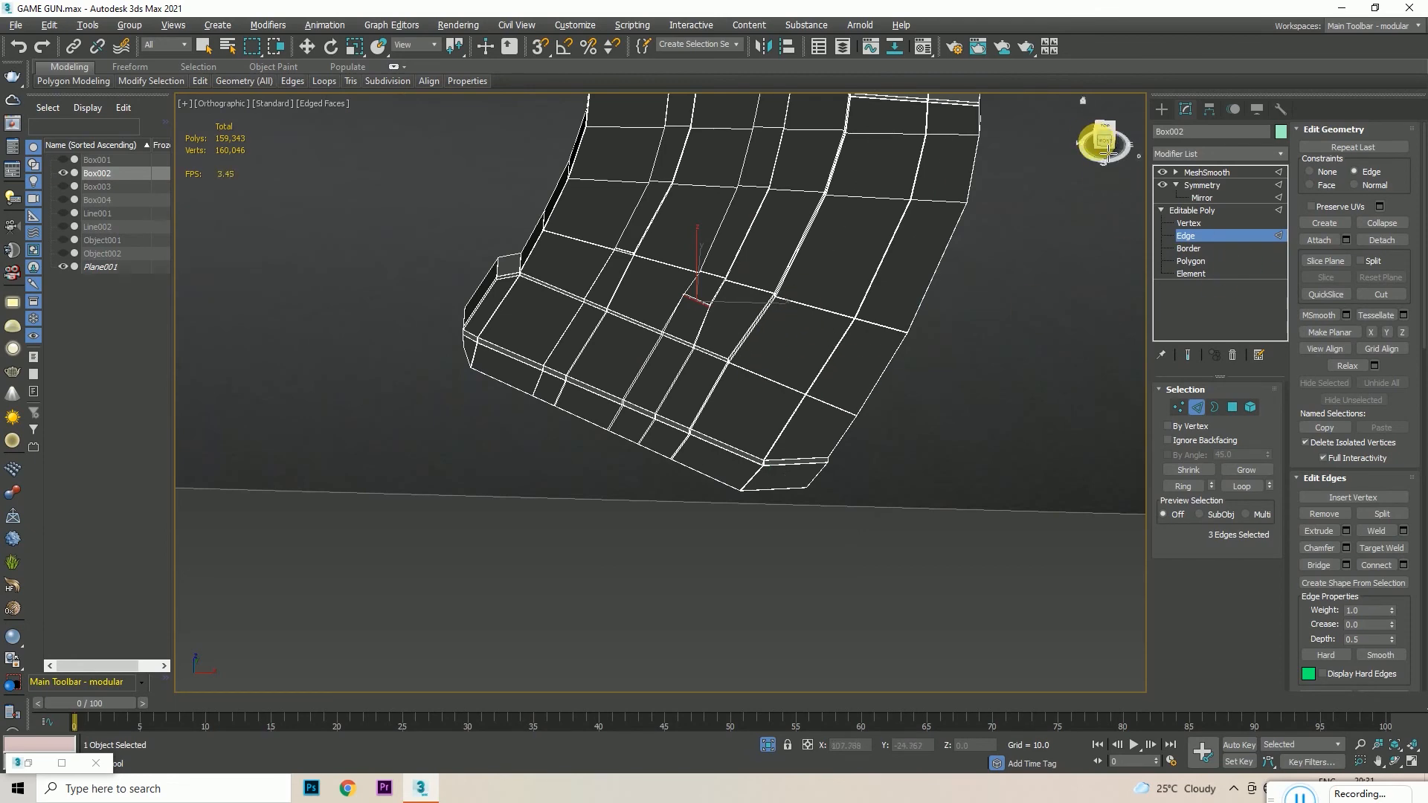
- Insert SwiftLoop edge loops from the step's side edge across the magazine, roughly level with the longer groove's lower end
left_click_drag(1111, 151, 1080, 151)
middle_click_drag(685, 321, 683, 296, "alt")
scroll(637, 273, "up", 3)
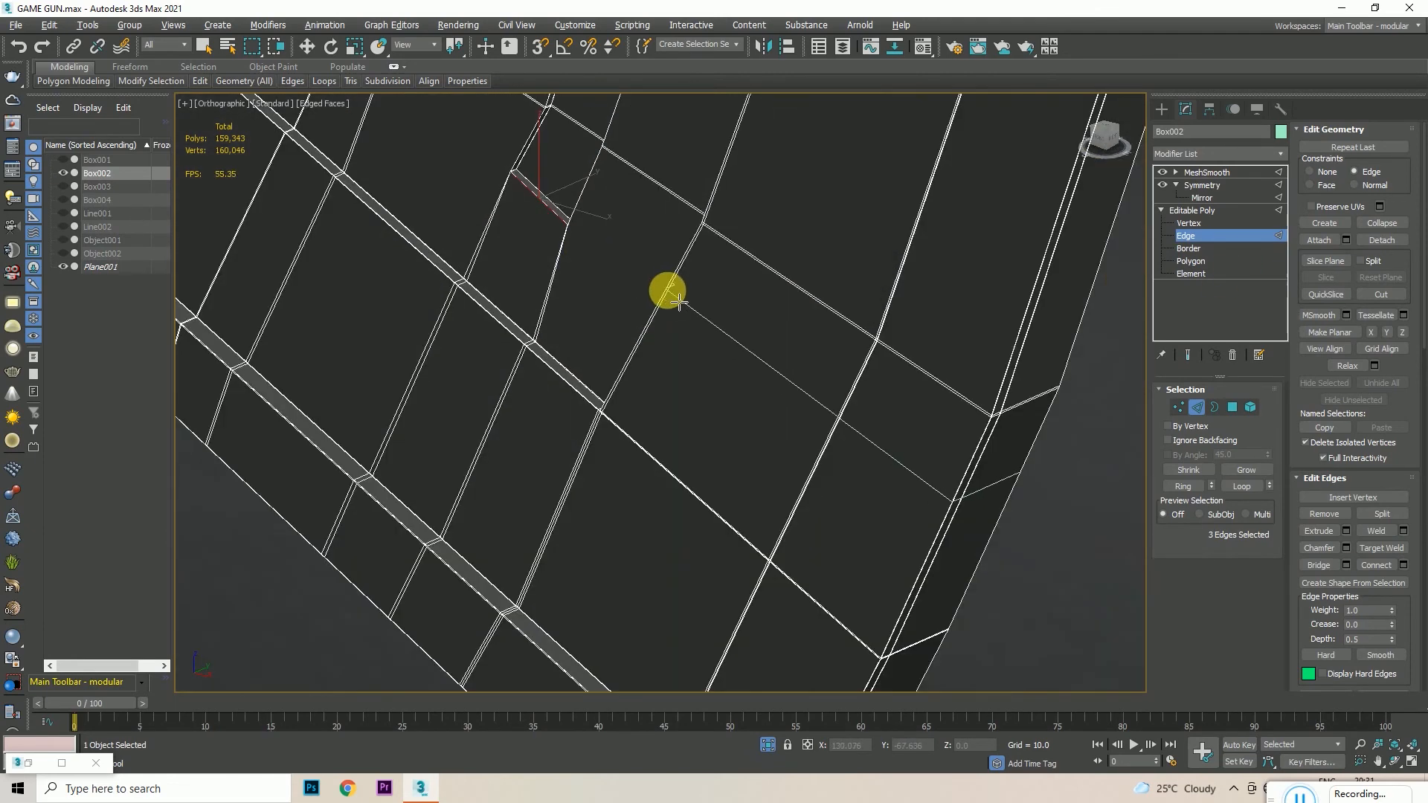
left_click(666, 290)
scroll(525, 178, "up", 10)
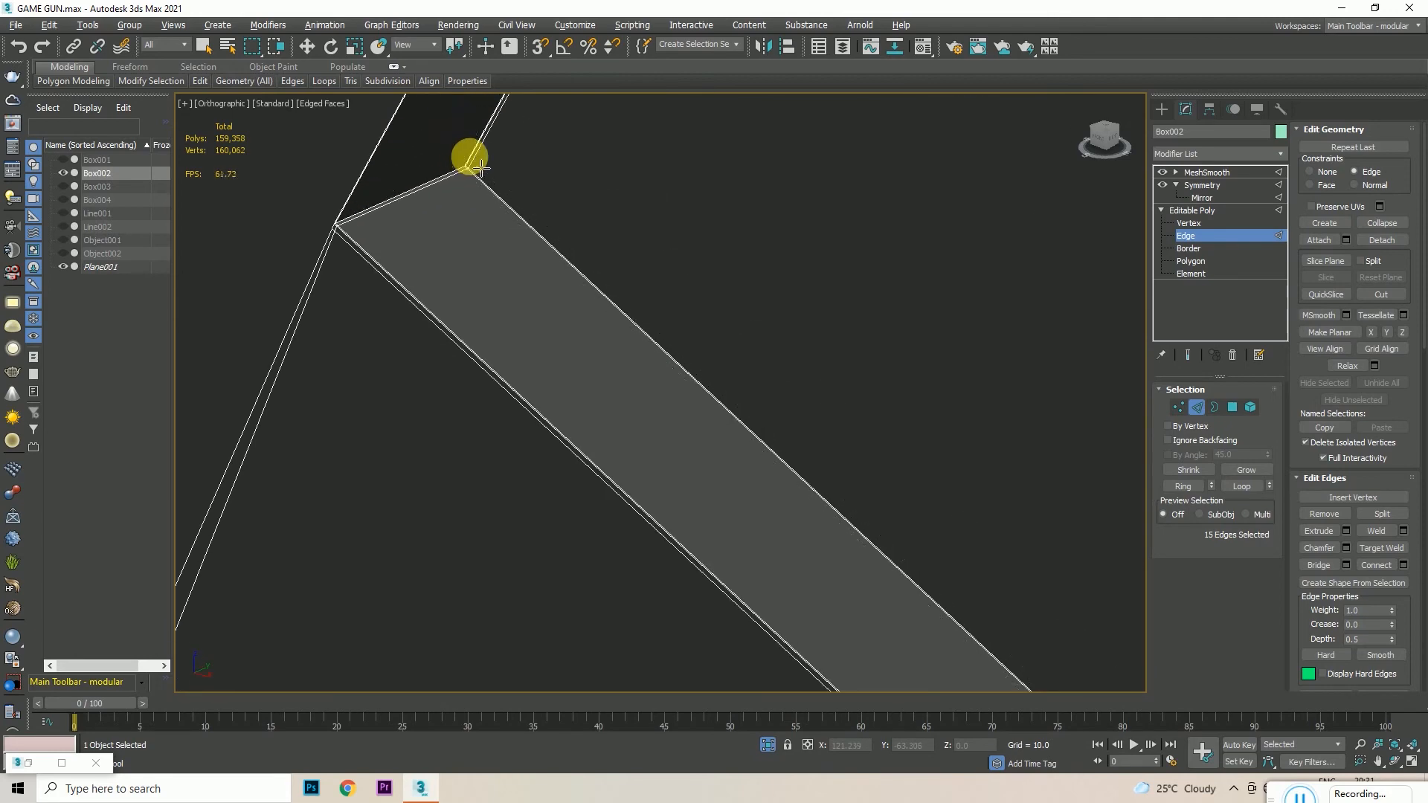
scroll(334, 226, "up", 4)
left_click(378, 216)
scroll(381, 198, "down", 12)
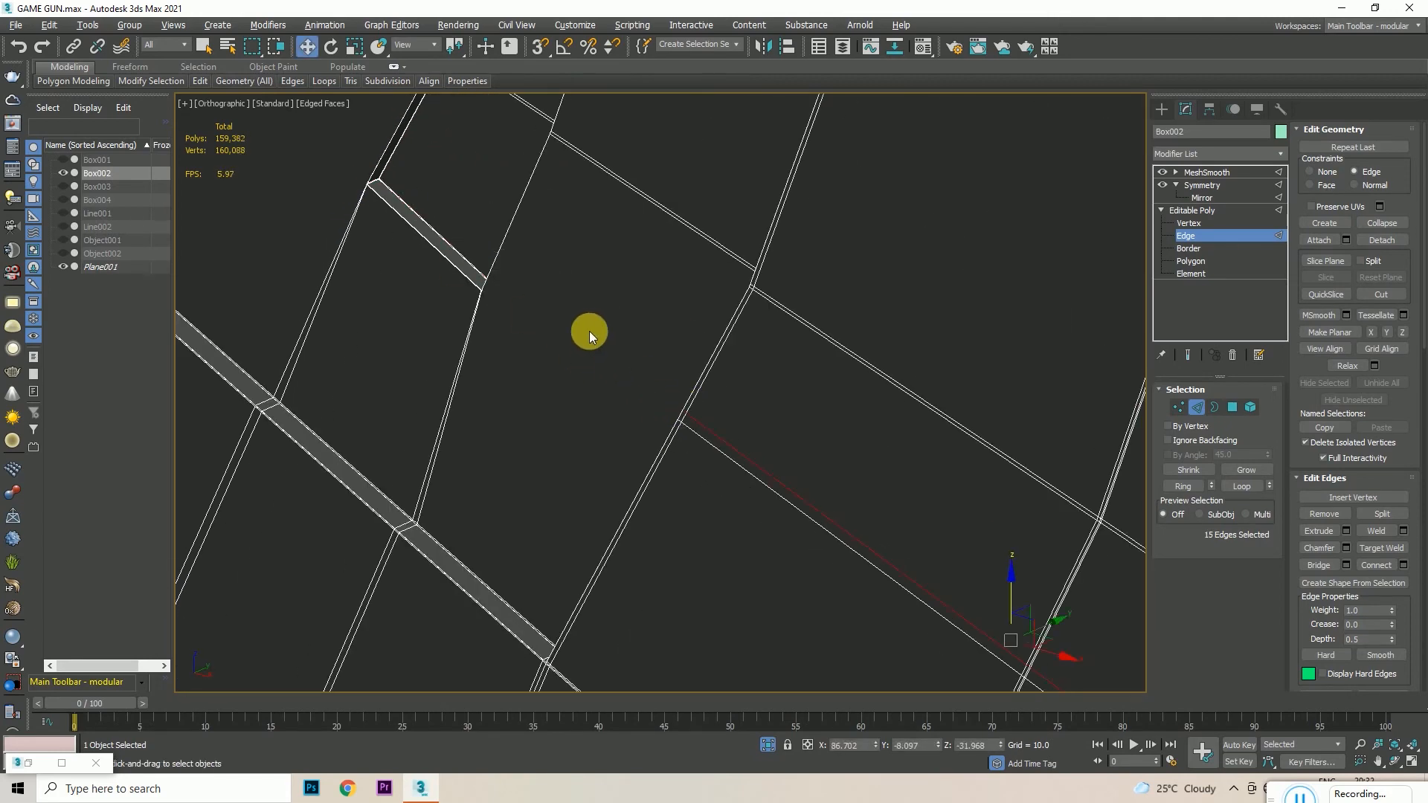
- Connect an open end of the new side loops to the neighbouring vertex at the longer groove's lower corner
scroll(616, 356, "down", 10)
left_click_drag(1084, 150, 1142, 140)
left_click(1179, 407)
scroll(861, 228, "up", 8)
scroll(867, 234, "up", 6)
left_click(797, 252)
scroll(884, 221, "down", 6)
scroll(574, 294, "up", 5)
scroll(594, 381, "up", 4)
left_click(611, 322, "ctrl")
right_click(608, 320)
left_click(585, 397)
- Connect the second open loop end to the adjacent vertex at the longer groove's lower end
scroll(575, 408, "down", 3)
left_click(599, 328)
scroll(447, 374, "down", 5)
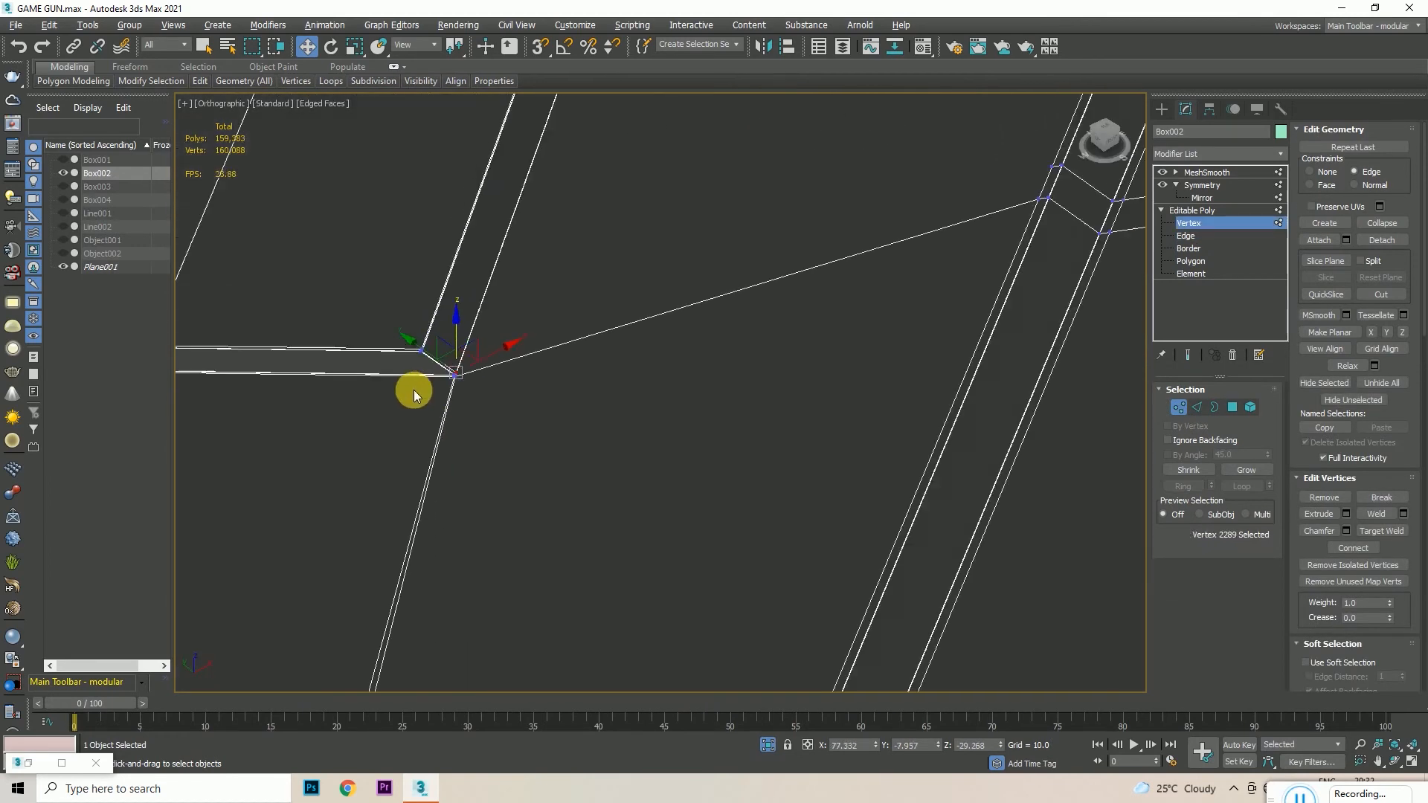
scroll(415, 390, "down", 4)
scroll(637, 345, "up", 5)
left_click(648, 335, "ctrl")
right_click(646, 332)
left_click(622, 410)
scroll(632, 357, "down", 5)
middle_click_drag(640, 357, 737, 305, "alt")
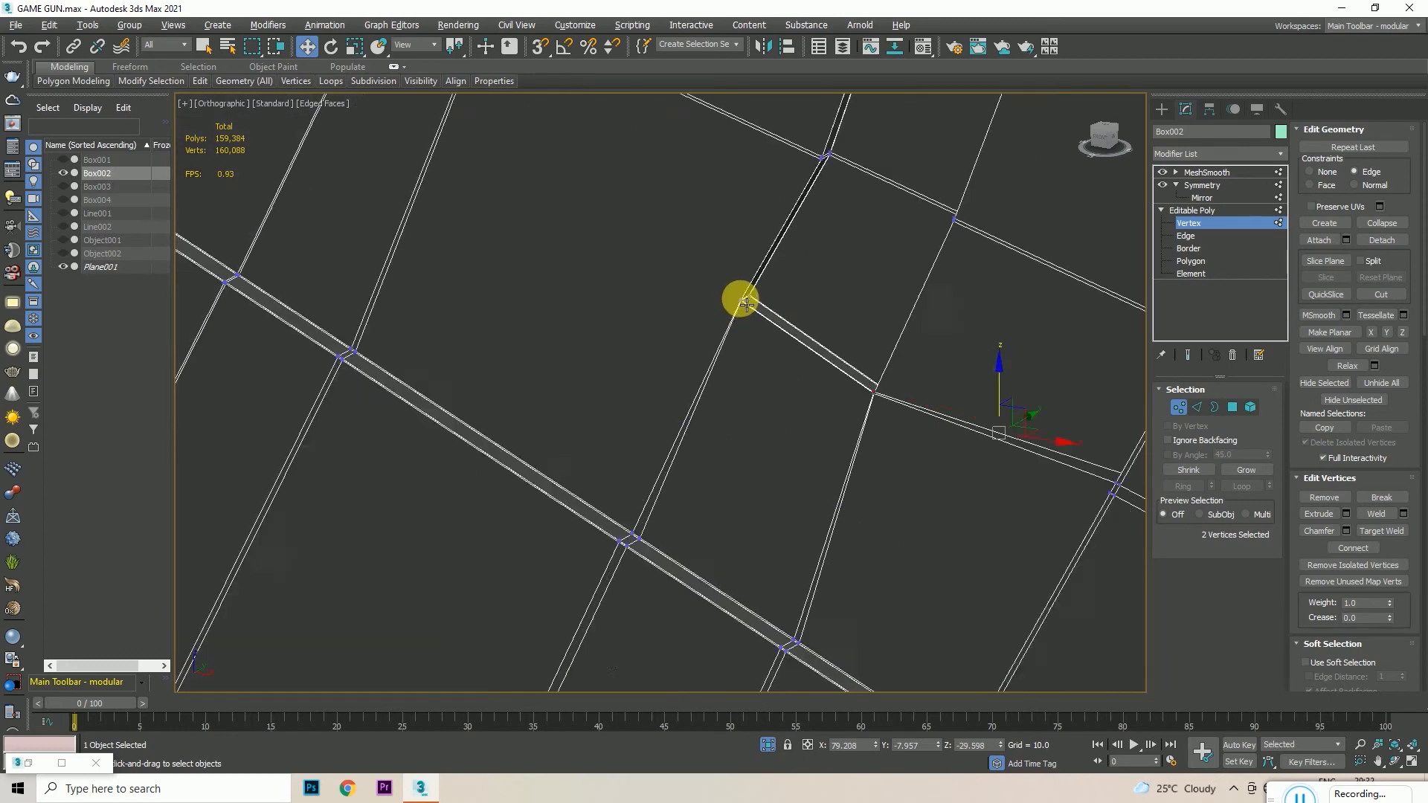
- Insert SwiftLoop edge loops across the magazine below the shorter groove, level with the longer groove's lower end
scroll(740, 303, "up", 6)
scroll(719, 268, "down", 3)
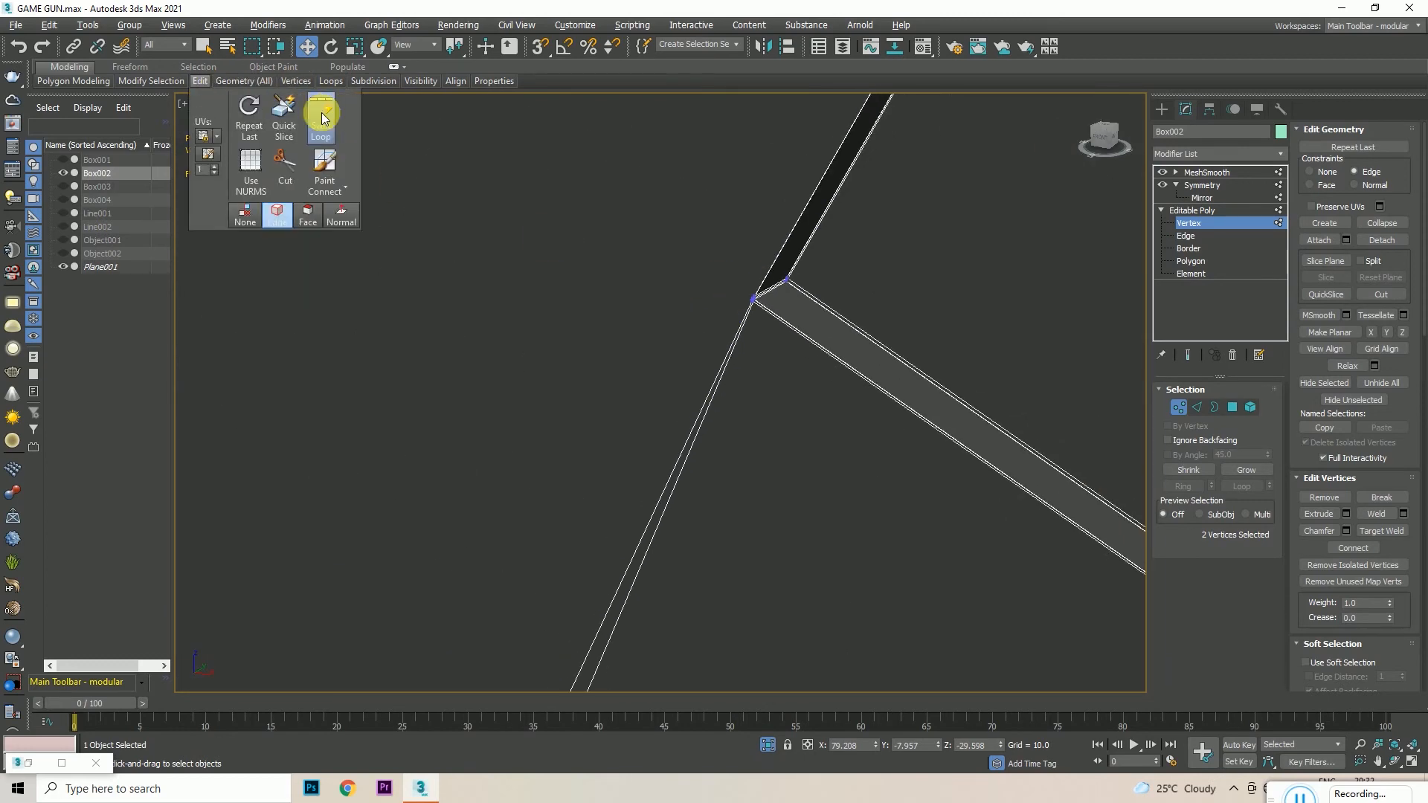
scroll(781, 351, "down", 5)
left_click(658, 281)
scroll(666, 286, "up", 4)
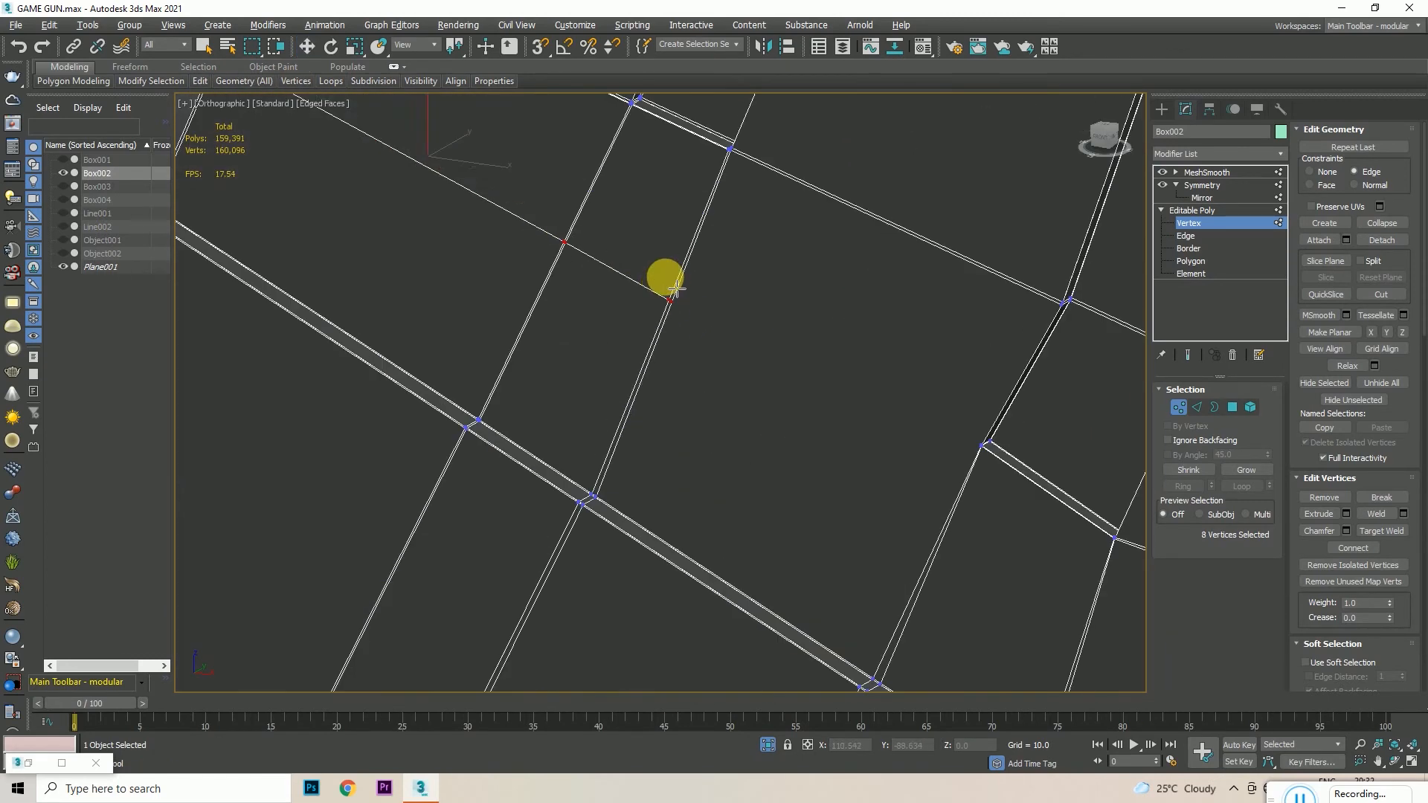
scroll(964, 445, "up", 3)
- Connect the open ends of the new cross loops to the vertices at the longer groove's lower corner
right_click(974, 463)
left_click(974, 462)
right_click(1017, 456)
left_click(1028, 447)
scroll(963, 478, "down", 5)
scroll(728, 394, "up", 4)
right_click(731, 406)
left_click(722, 456)
- Connect the remaining open loop vertex between the grooves to the vertex on the longer groove's side edge
left_click(752, 360)
scroll(637, 431, "down", 3)
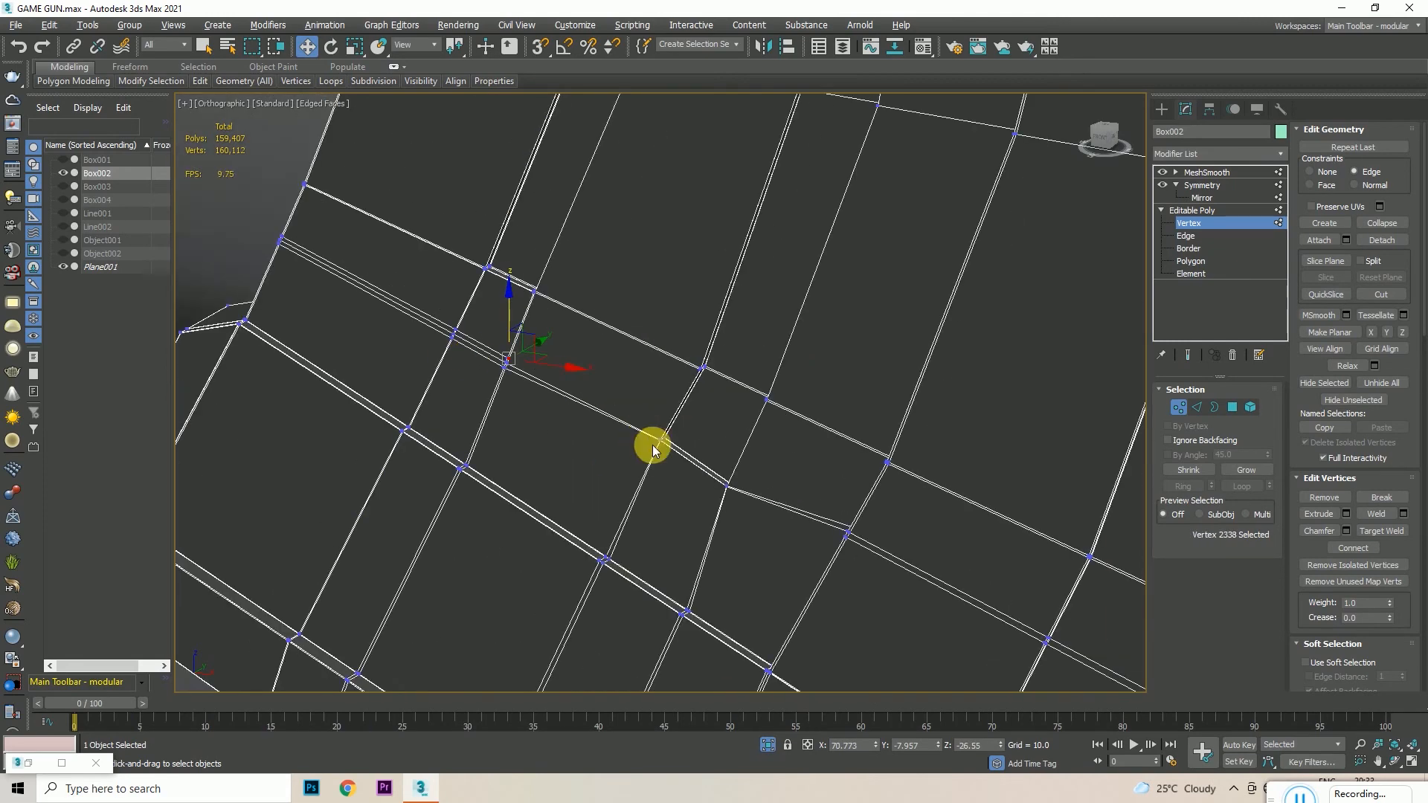
scroll(707, 478, "up", 5)
scroll(720, 489, "up", 4)
left_click(720, 490, "ctrl")
right_click(720, 490)
left_click(725, 457)
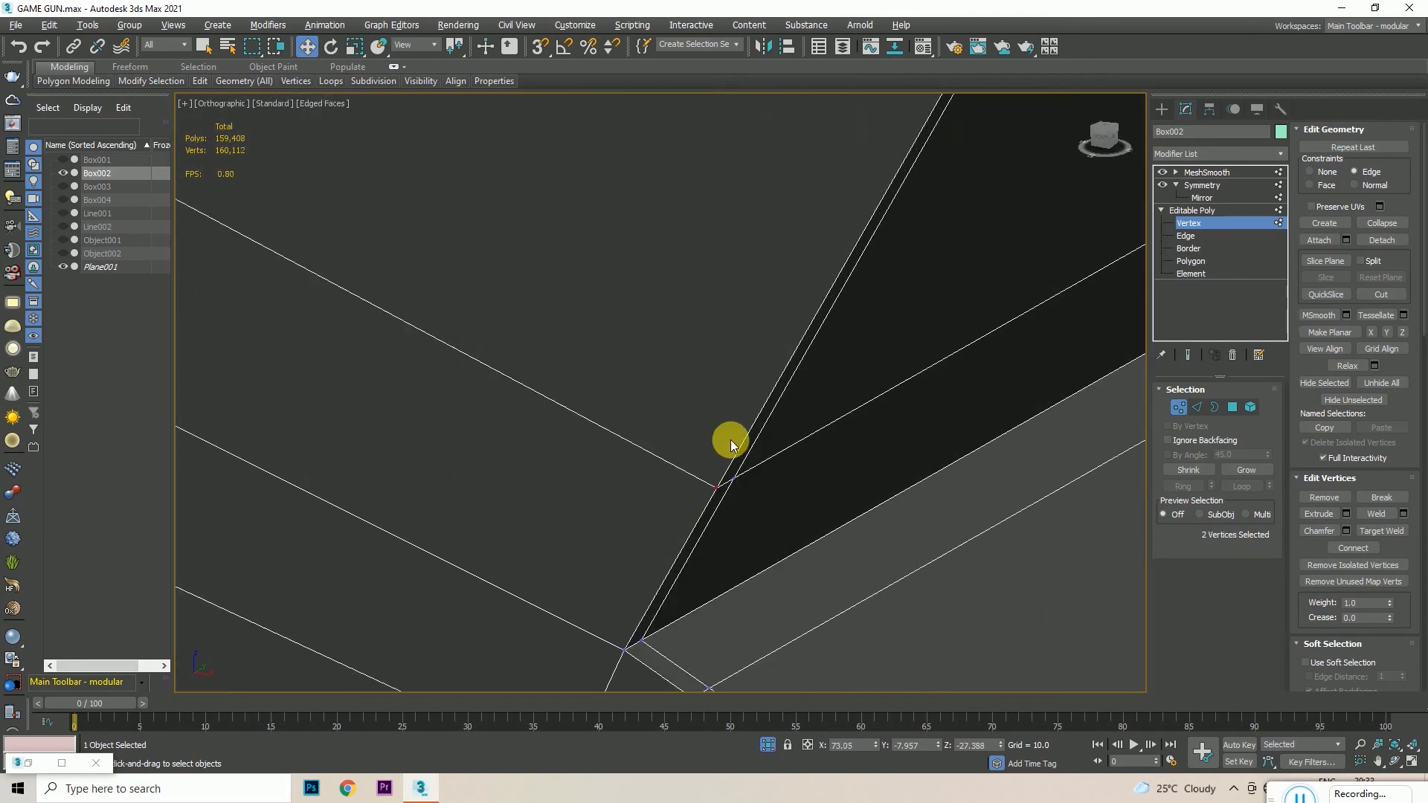
- Insert SwiftLoop supporting loops close to the shorter groove's lower end and across the magazine's side
scroll(723, 476, "down", 8)
scroll(529, 341, "up", 6)
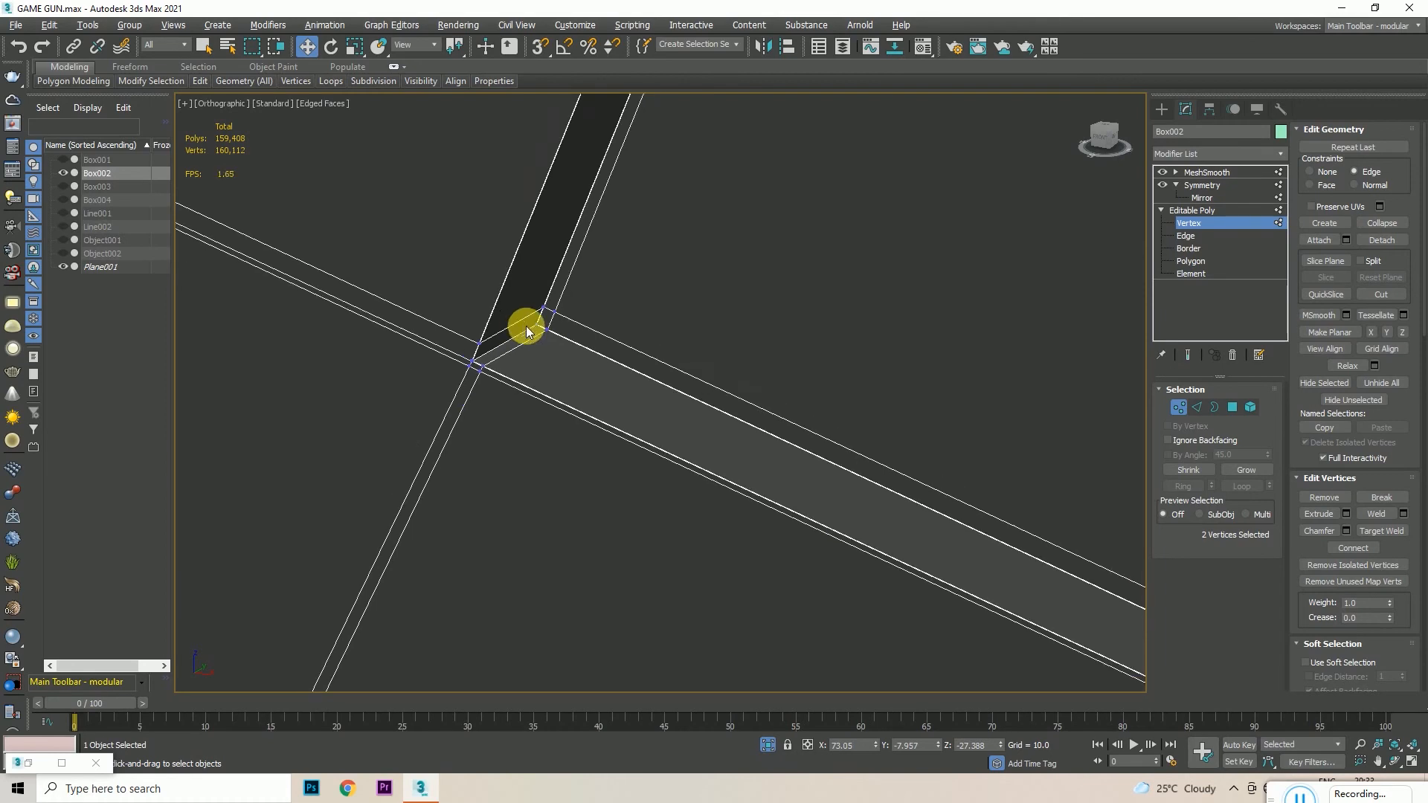
scroll(516, 328, "down", 2)
mouse_move(201, 82)
left_click(324, 125)
scroll(527, 353, "up", 5)
left_click(531, 324)
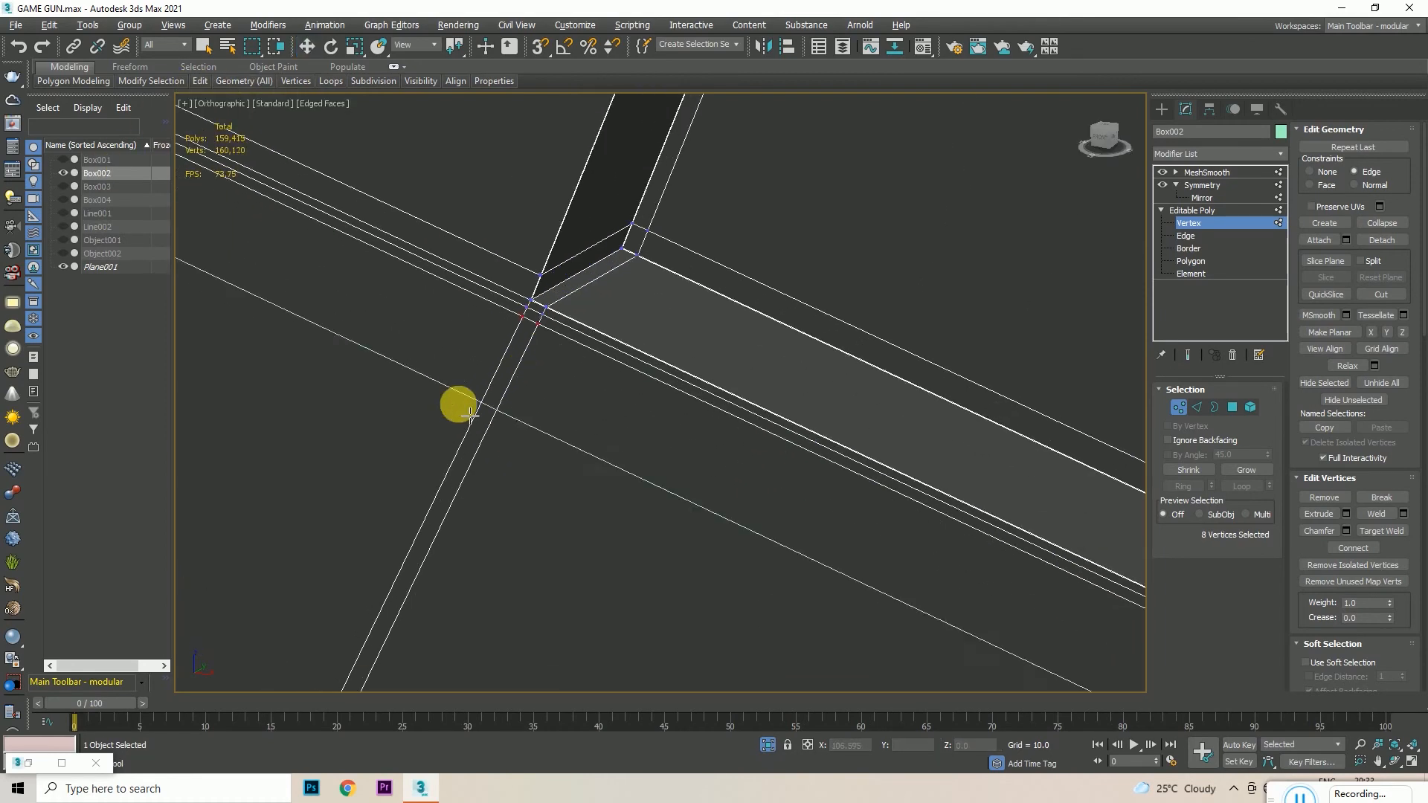
scroll(485, 398, "down", 8)
scroll(876, 552, "up", 2)
scroll(914, 536, "up", 2)
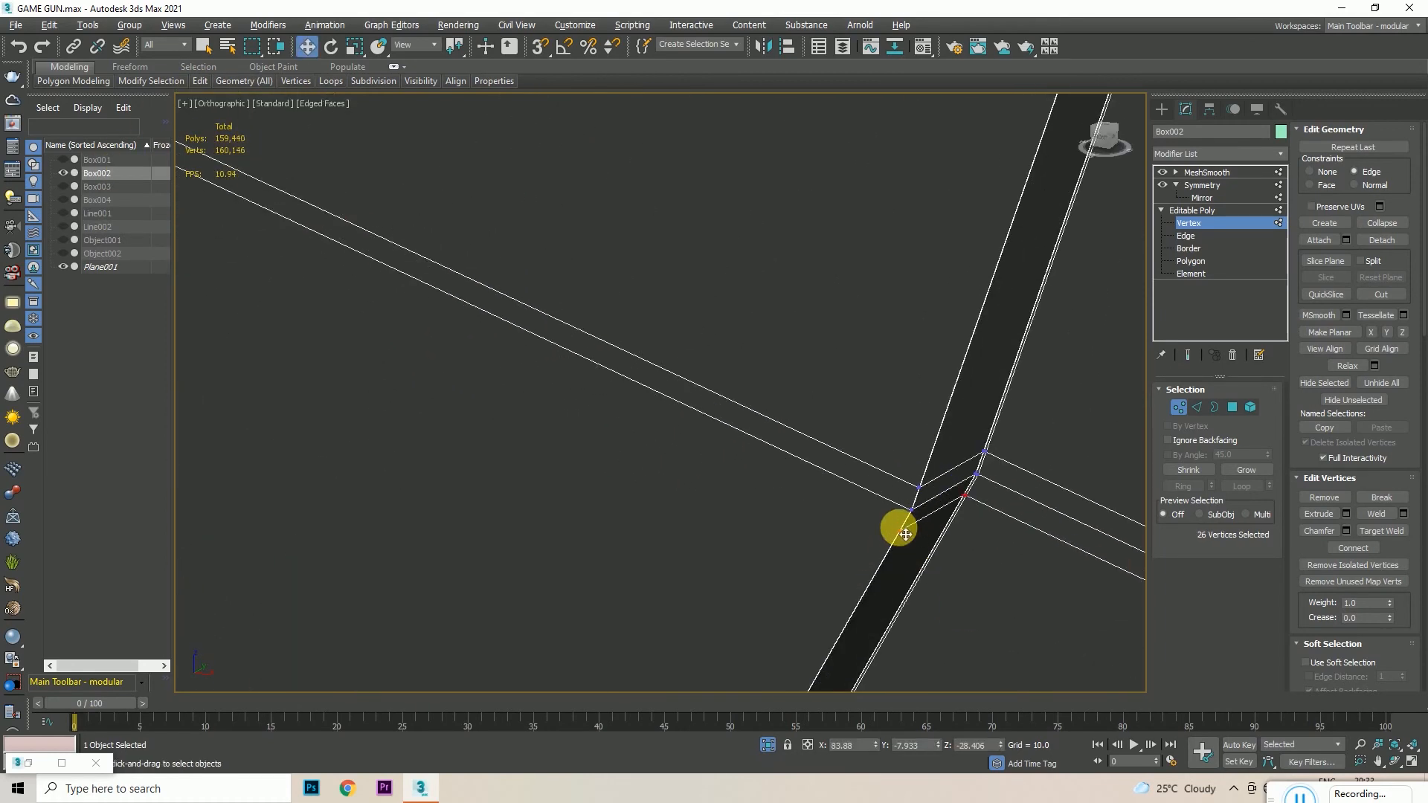
- Connect the loop vertex on the longer groove's side edge to the vertex at the shorter groove's lower corner
scroll(896, 529, "up", 3)
left_click(902, 533)
scroll(959, 456, "down", 4)
scroll(660, 339, "up", 4)
scroll(609, 277, "up", 3)
scroll(753, 409, "down", 3)
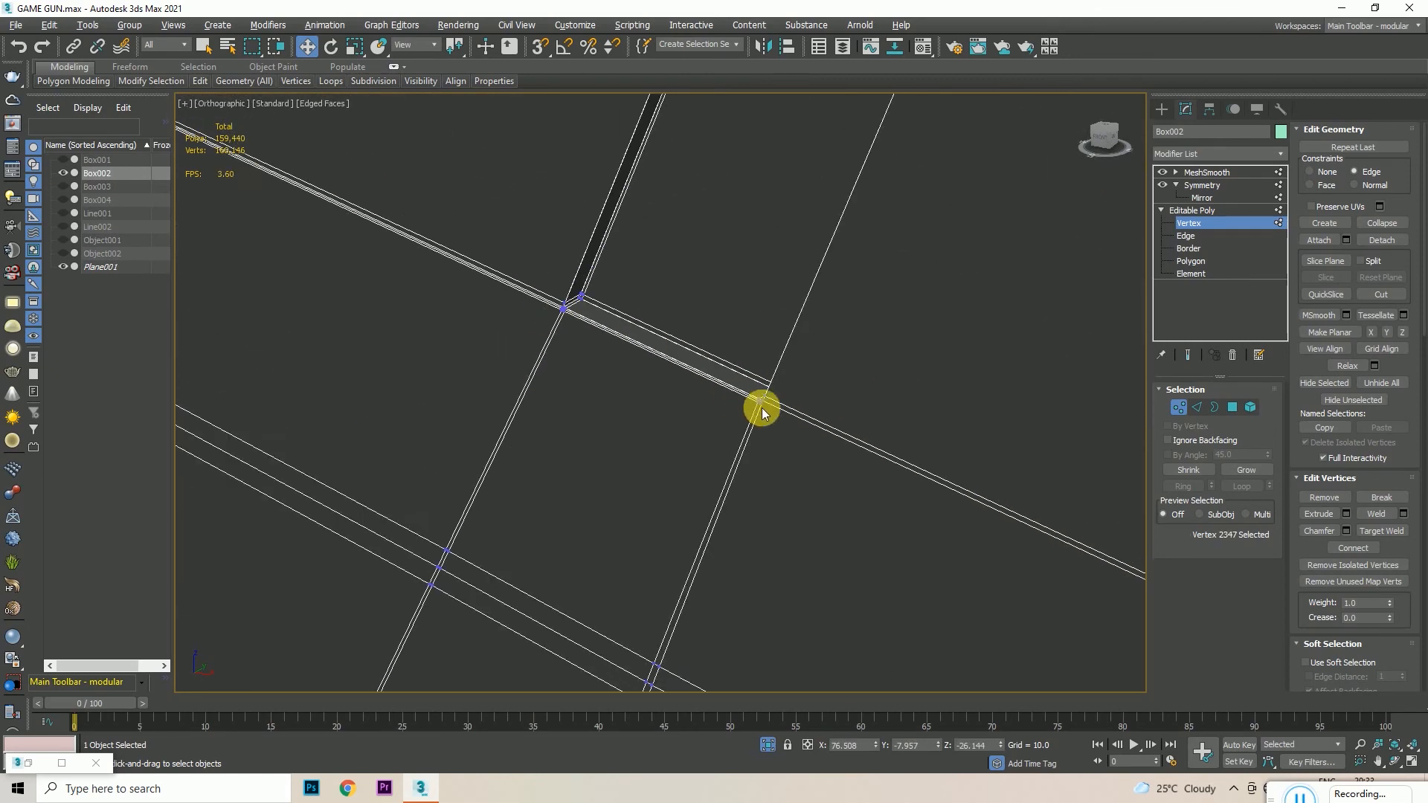
scroll(775, 367, "up", 3)
left_click(775, 367, "ctrl")
right_click(775, 365)
left_click(748, 417)
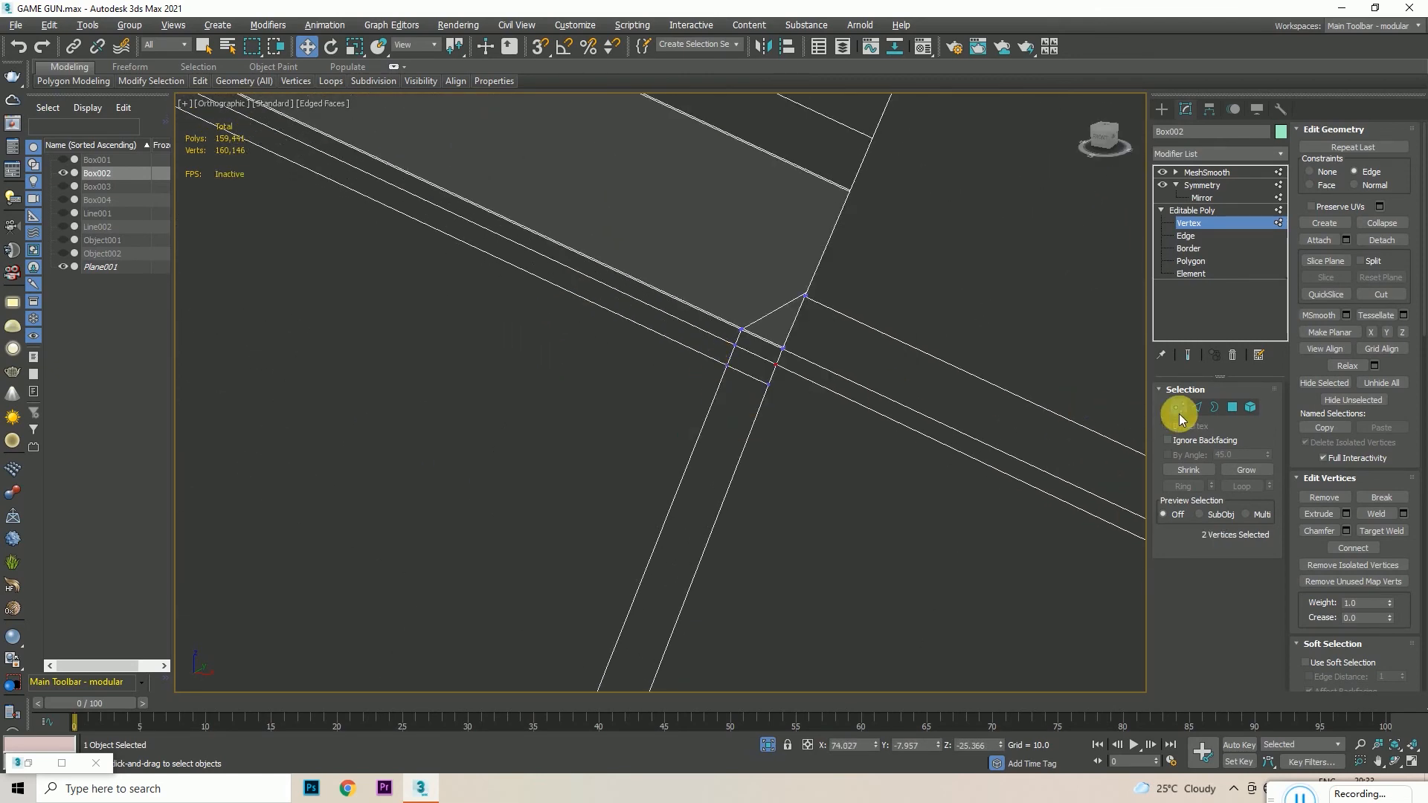
- Remove the redundant edge loop just below the shorter groove's lower end and check the MeshSmooth result
key("2")
key("ctrl+BackSpace")
scroll(732, 300, "down", 5)
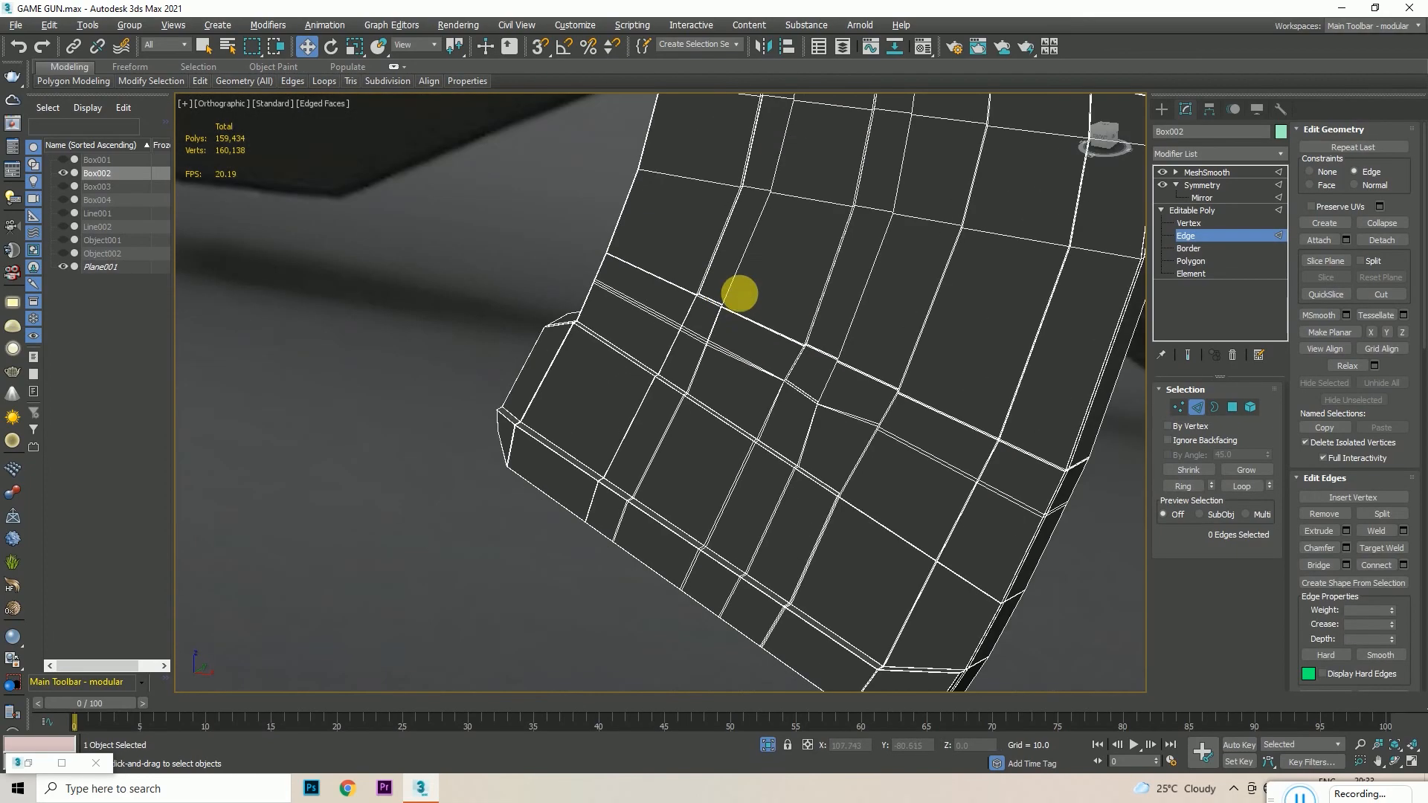
scroll(824, 400, "up", 4)
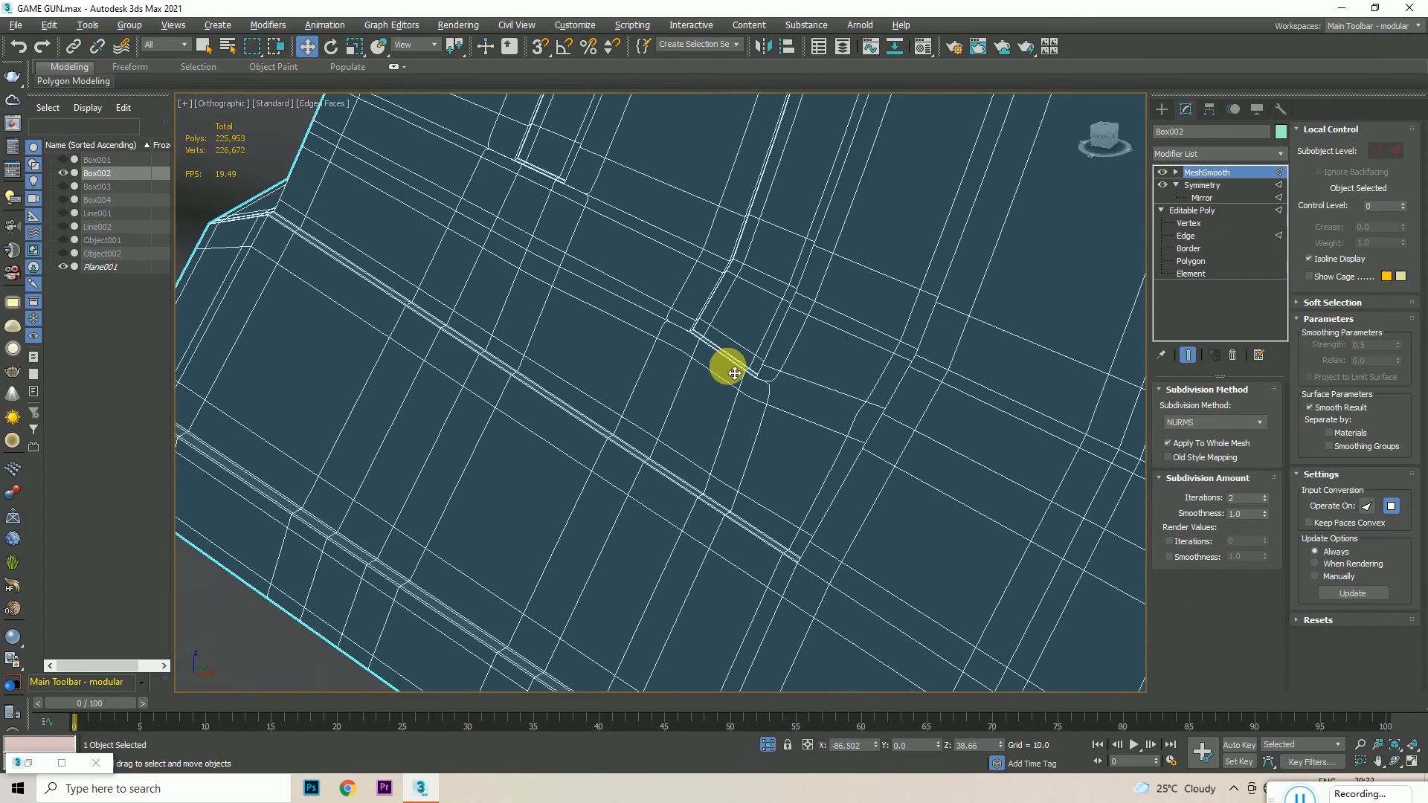
scroll(772, 339, "down", 2)
scroll(639, 236, "up", 2)
scroll(639, 236, "up", 2)
scroll(644, 261, "down", 4)
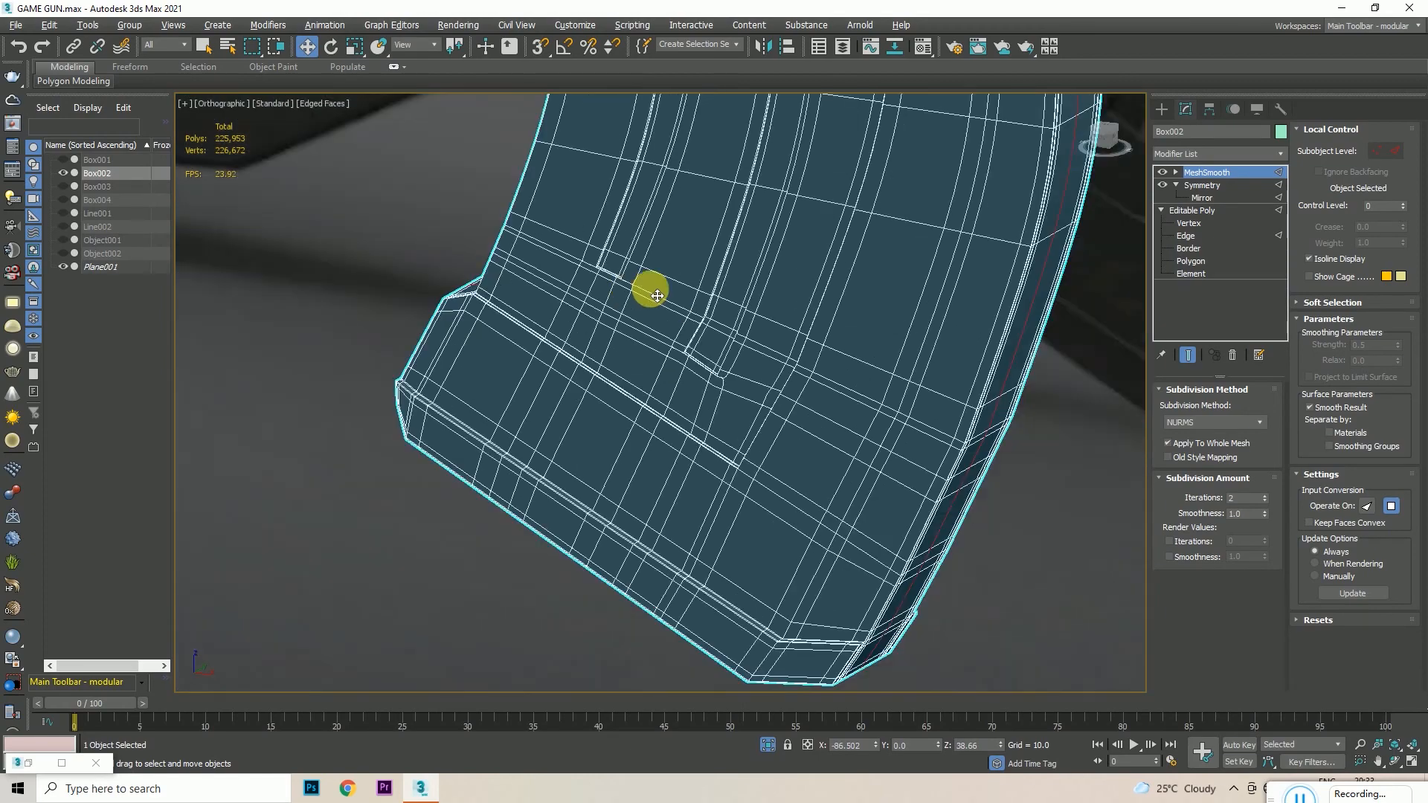
left_click_drag(1103, 145, 1036, 159)
- Insert SwiftLoop supporting loops running lengthwise along the magazine, close to the grooves' side edges
scroll(637, 239, "up", 6)
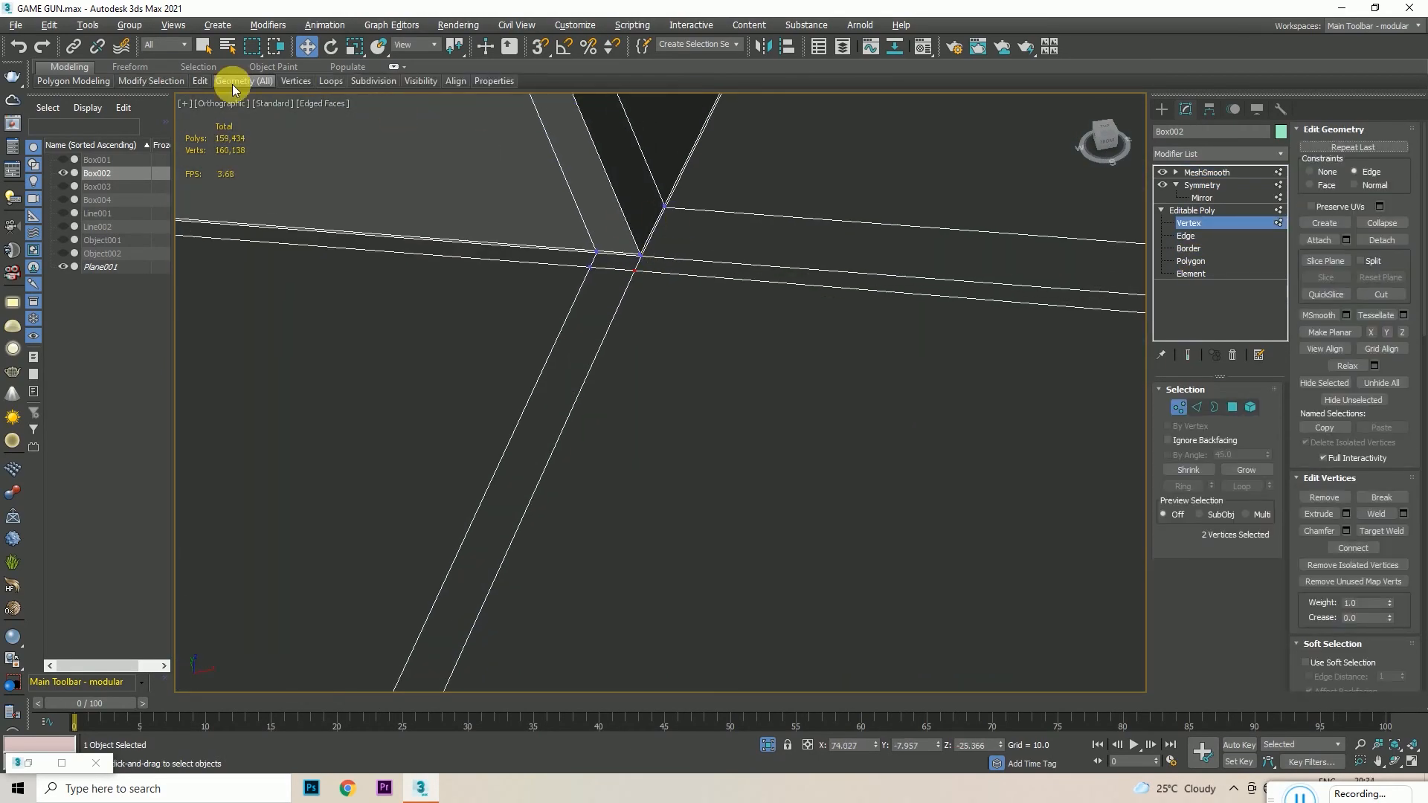
left_click(239, 80)
scroll(783, 336, "down", 6)
scroll(572, 306, "up", 5)
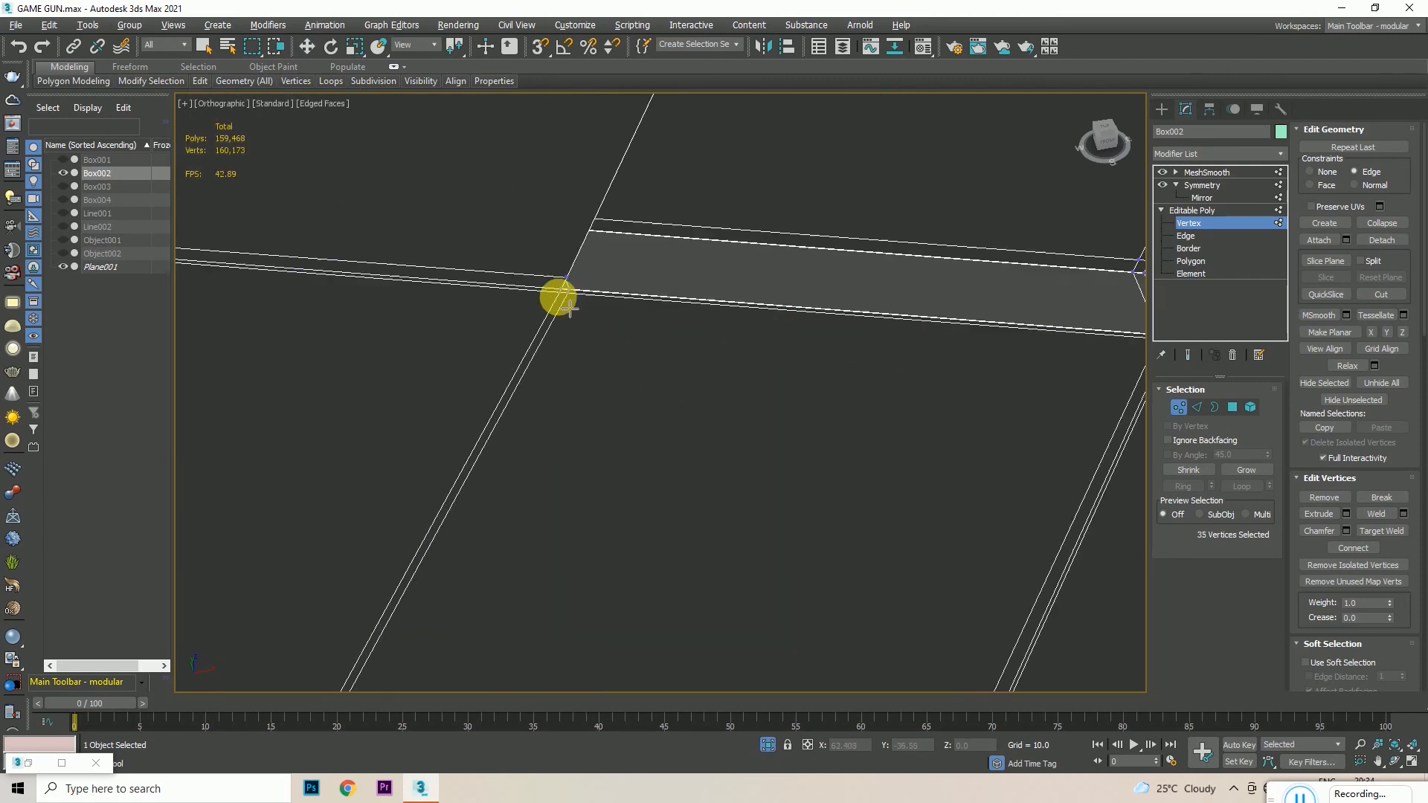
left_click(567, 260)
scroll(482, 350, "down", 2)
scroll(479, 356, "down", 5)
scroll(819, 468, "up", 6)
left_click(894, 451)
- Insert further SwiftLoop supporting loops beside the longer groove's lower corner and near the step's side edge
scroll(710, 421, "down", 6)
scroll(877, 357, "up", 5)
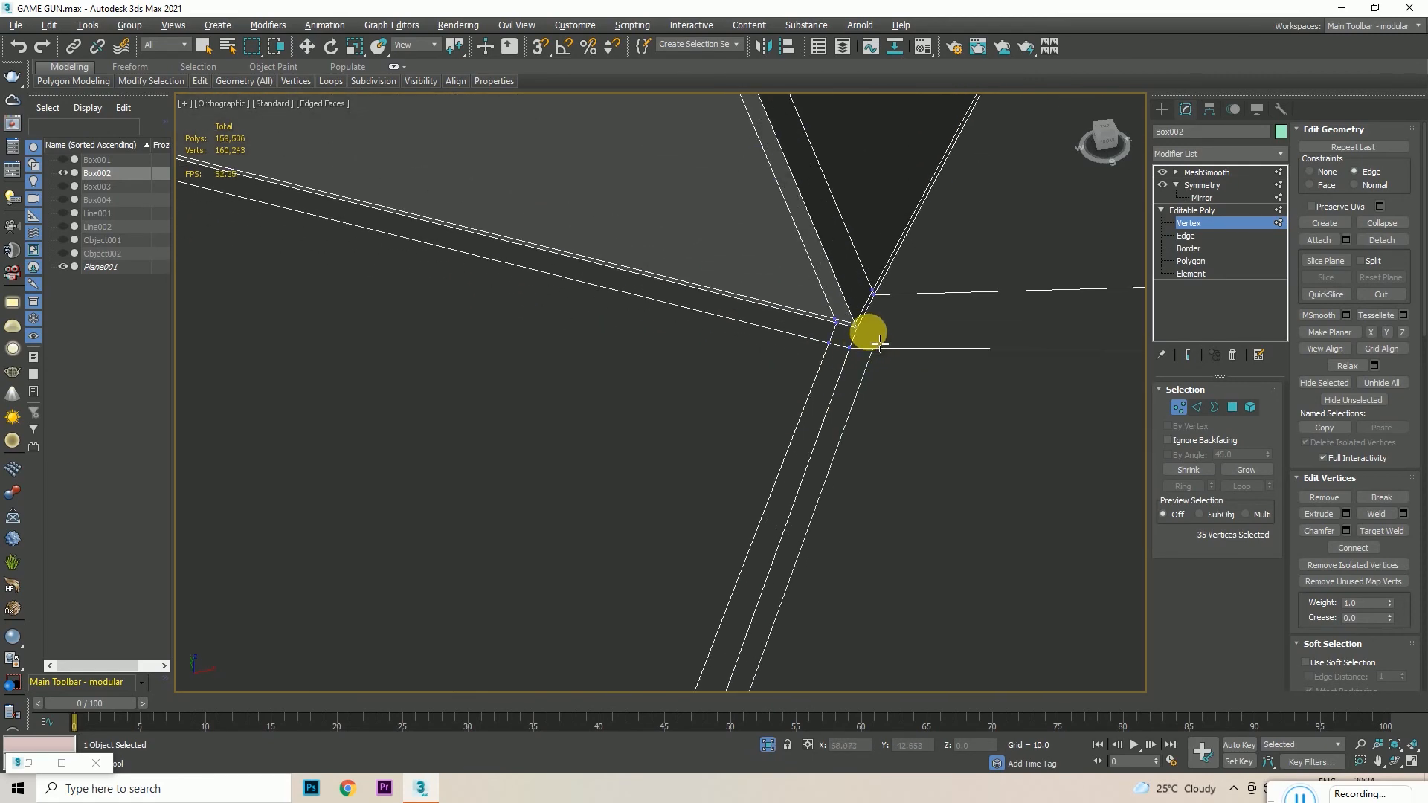
middle_click_drag(880, 349, 994, 379)
scroll(1004, 353, "down", 3)
scroll(997, 345, "up", 5)
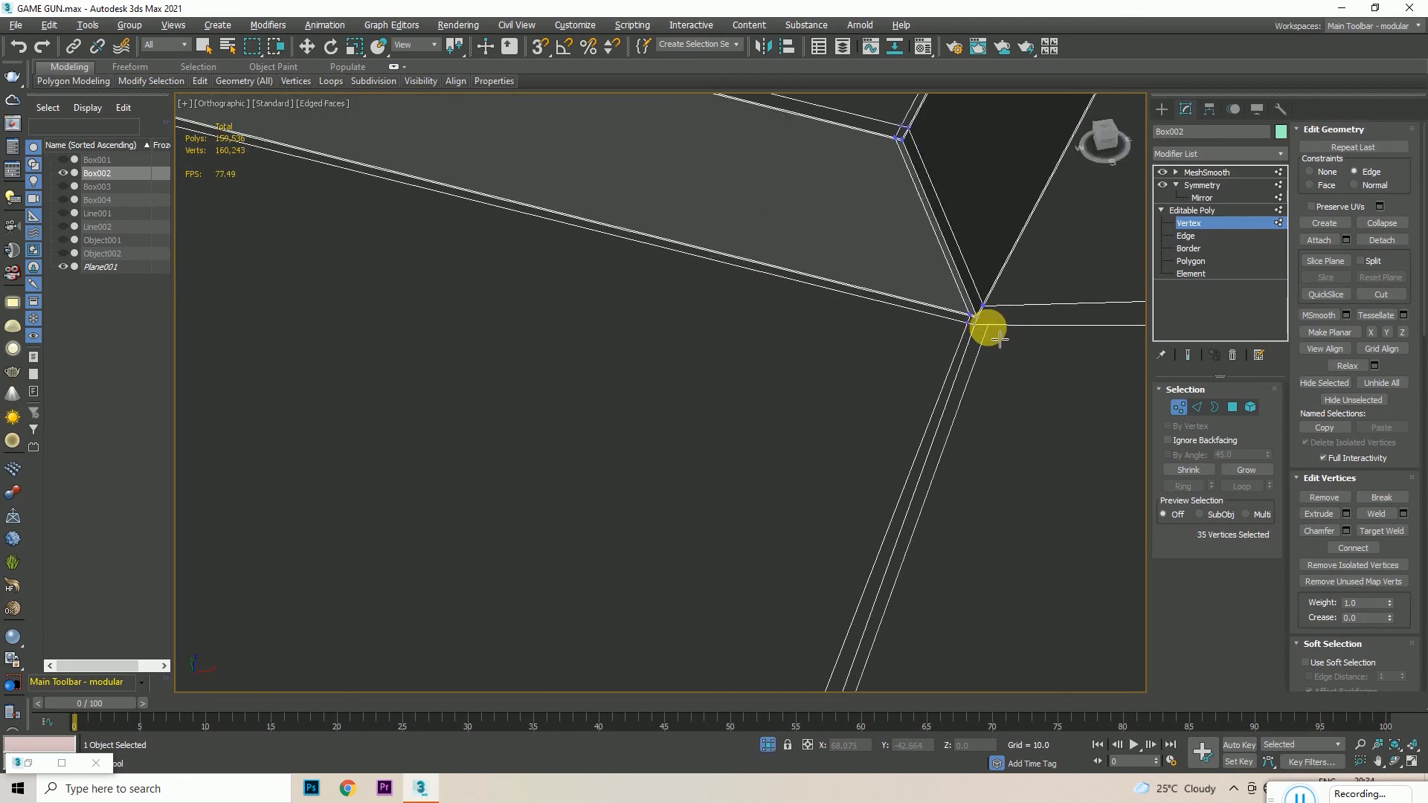
scroll(769, 346, "down", 8)
scroll(994, 353, "up", 4)
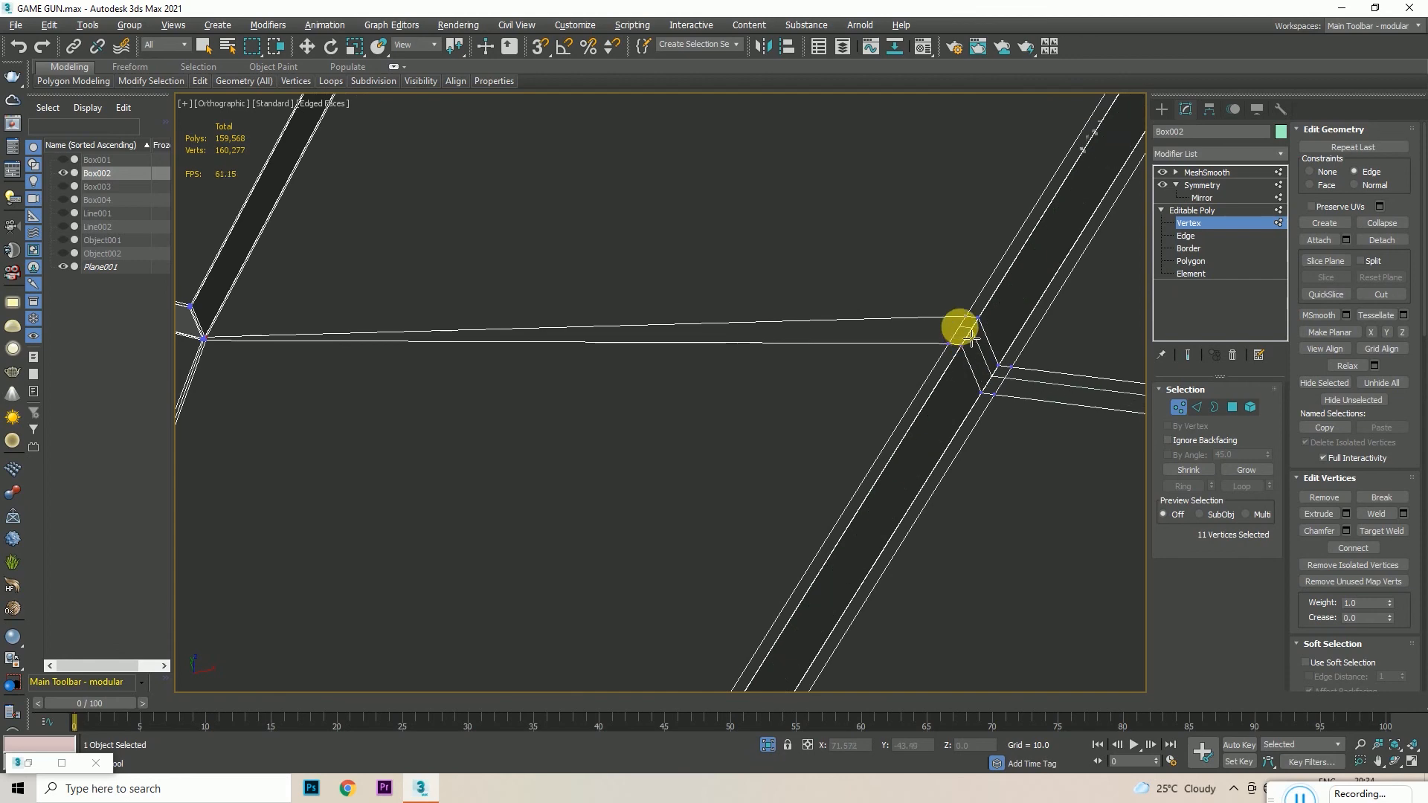
- Connect the longer groove's lower corner vertex across the new supporting loop towards the step's side edge
left_click(959, 340)
scroll(959, 340, "down", 4)
scroll(681, 364, "up", 8)
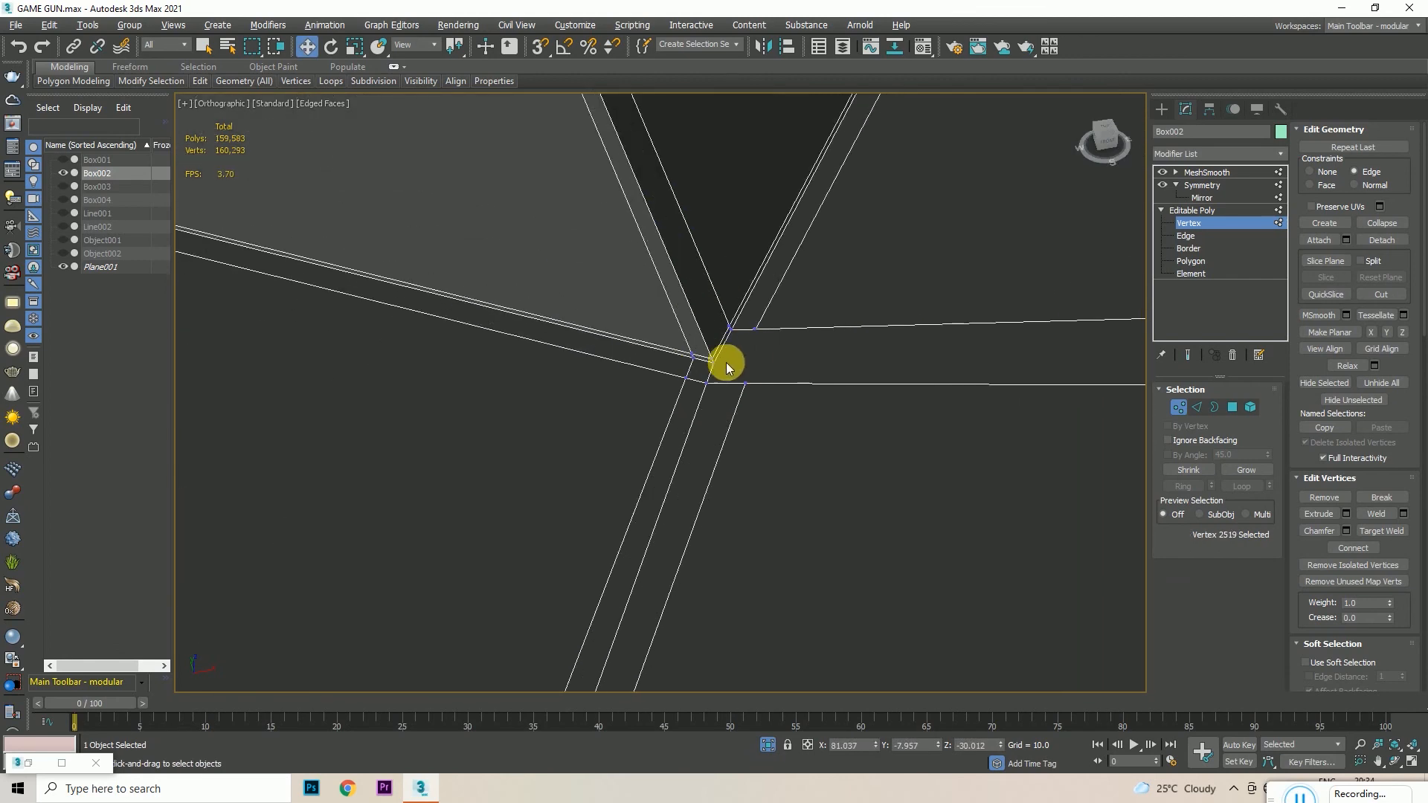
left_click(726, 368)
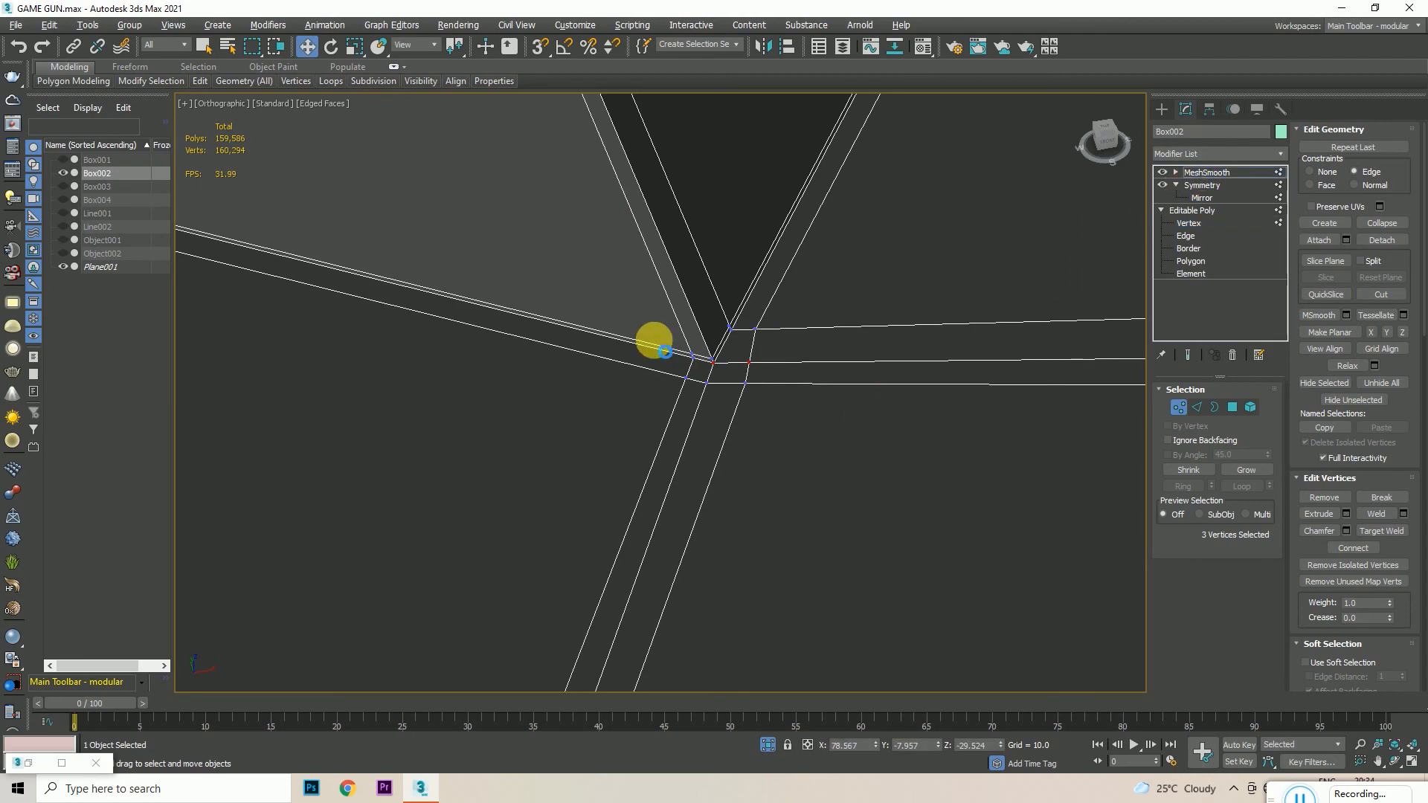
- Examine the smoothed magazine in plain shading from several angles, including the grooves' upper ends
scroll(654, 340, "down", 10)
left_click(853, 499)
key("F4")
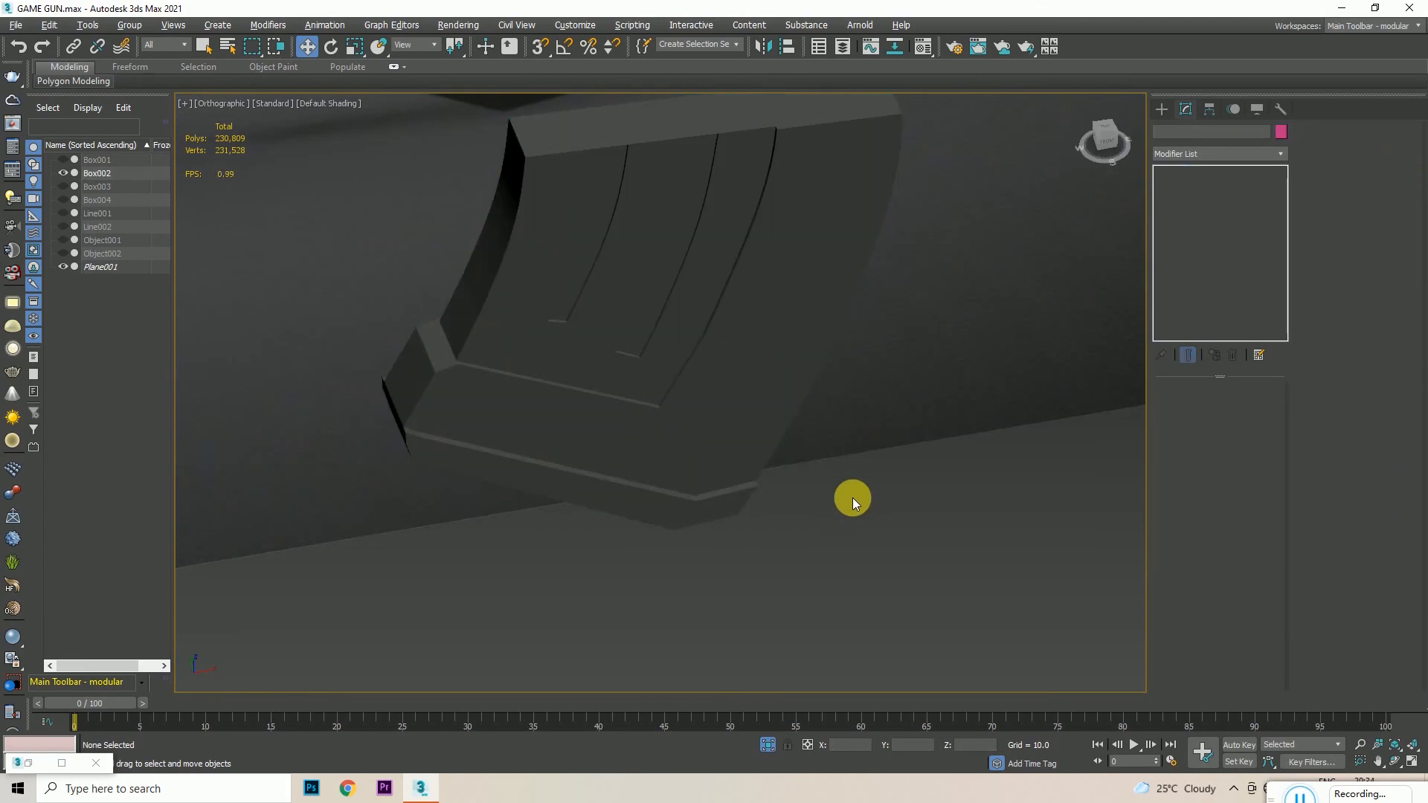
left_click_drag(1106, 141, 1043, 146)
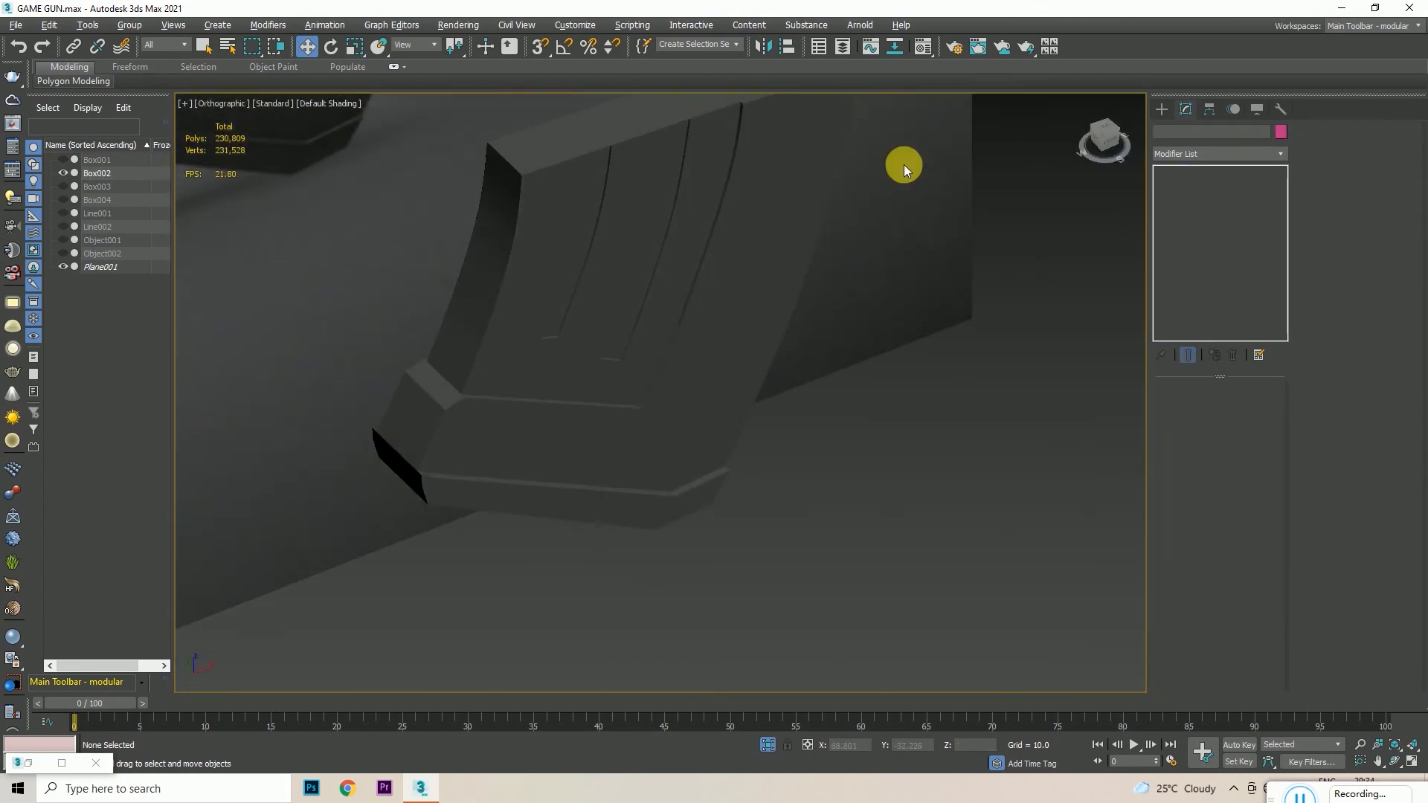
scroll(678, 203, "down", 2)
scroll(657, 158, "up", 8)
scroll(733, 178, "down", 8)
left_click_drag(1111, 141, 1030, 169)
scroll(720, 180, "up", 8)
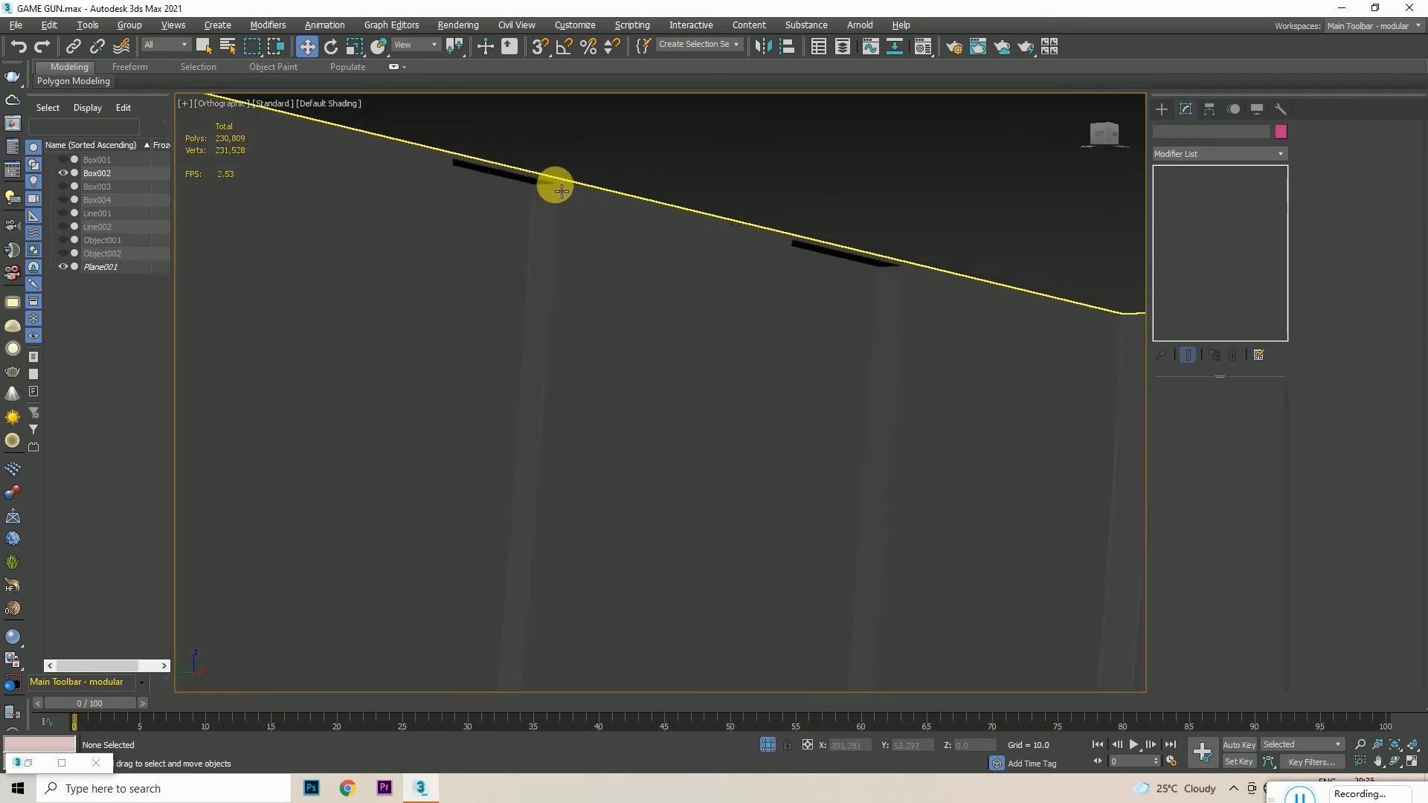
- Inspect the unsmoothed mesh and its vertices around the grooves' upper ends on the magazine
scroll(561, 190, "down", 3)
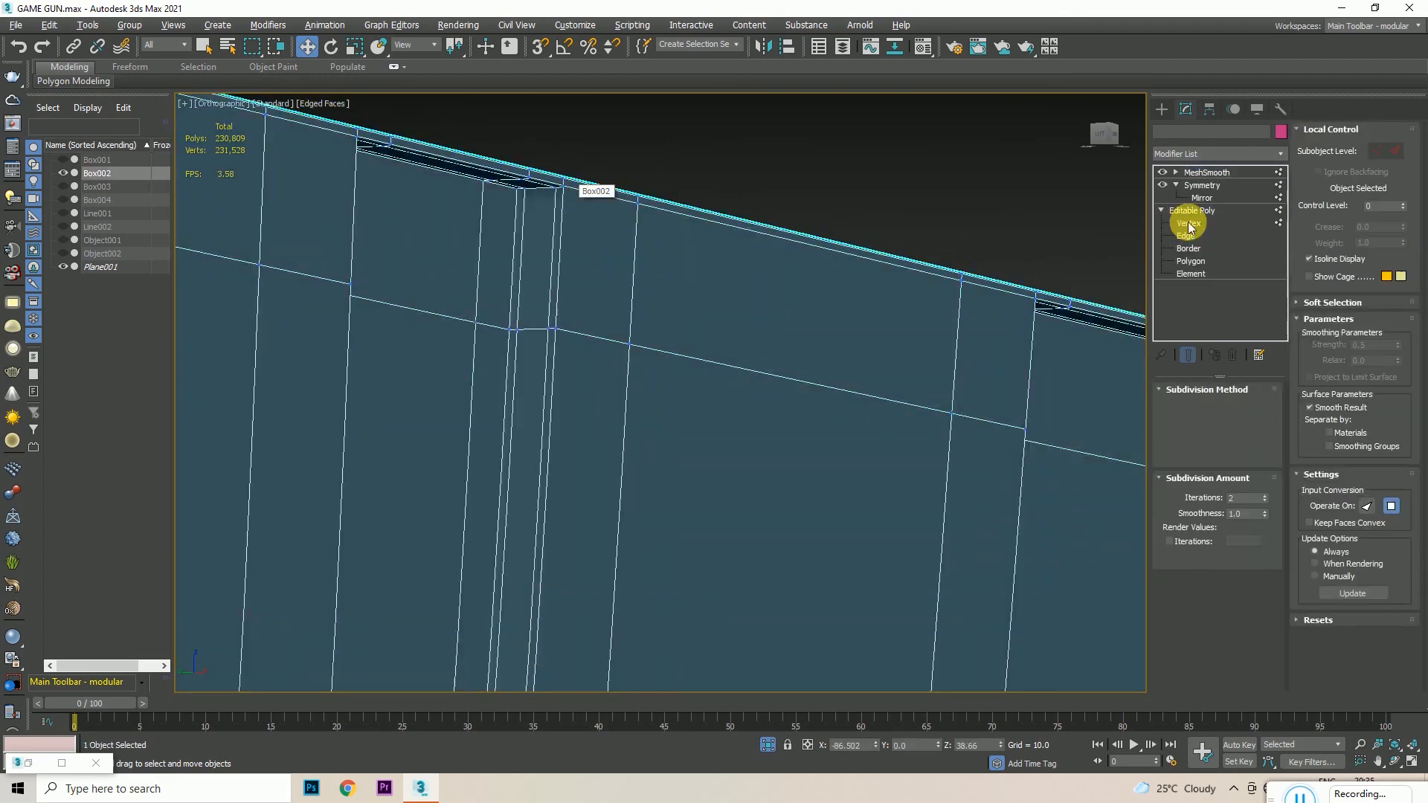
left_click(1188, 225)
scroll(565, 191, "up", 8)
scroll(603, 169, "down", 5)
scroll(446, 178, "down", 6)
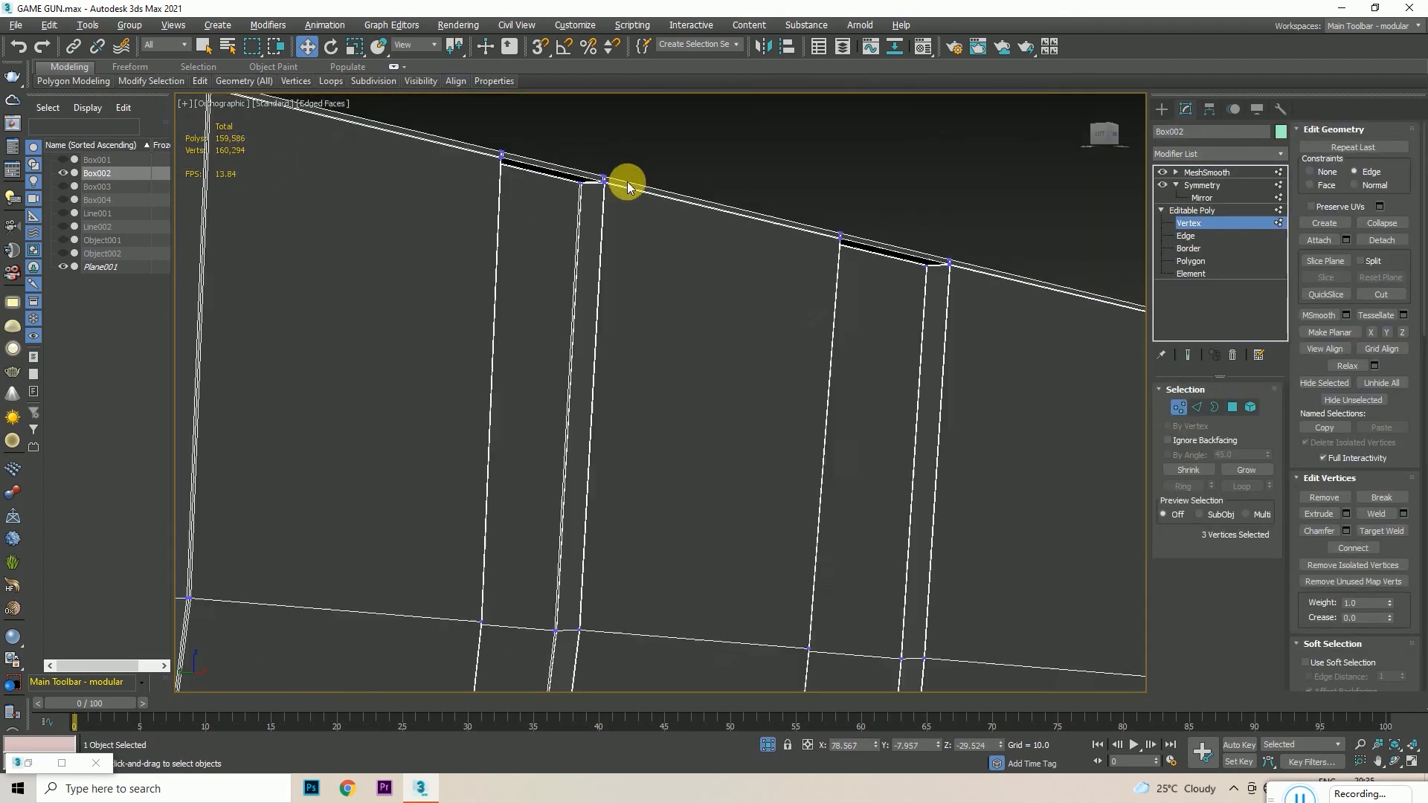
scroll(735, 195, "down", 5)
- Review the smoothed magazine from the front, both in plain shading and with its edges displayed
left_click(1206, 173)
left_click(966, 333)
key("F4")
mouse_move(1107, 138)
left_mouse_down()
mouse_move(1026, 163)
mouse_move(1063, 119)
mouse_move(1106, 138)
left_mouse_up()
left_click(1106, 137)
scroll(709, 445, "up", 5)
key("F4")
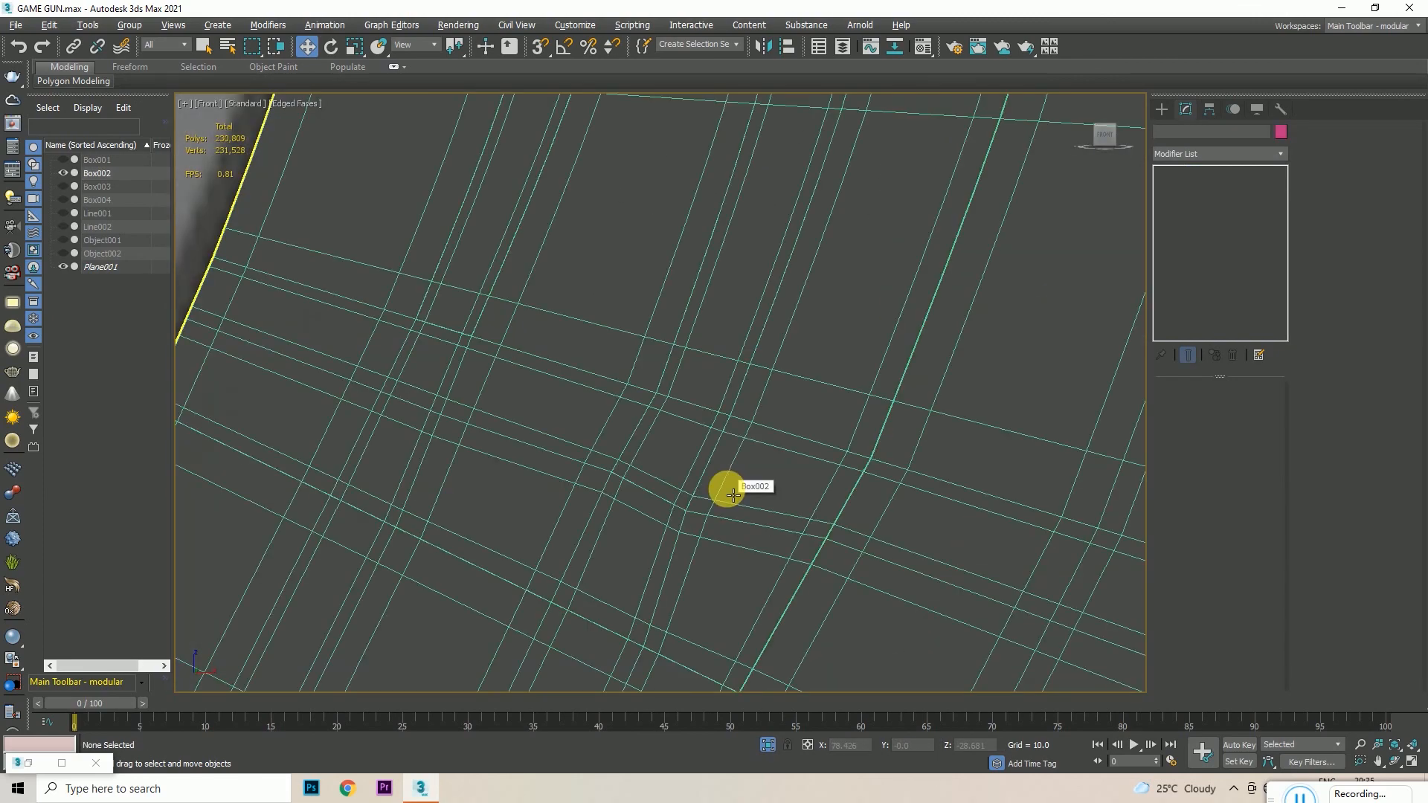
scroll(726, 488, "down", 5)
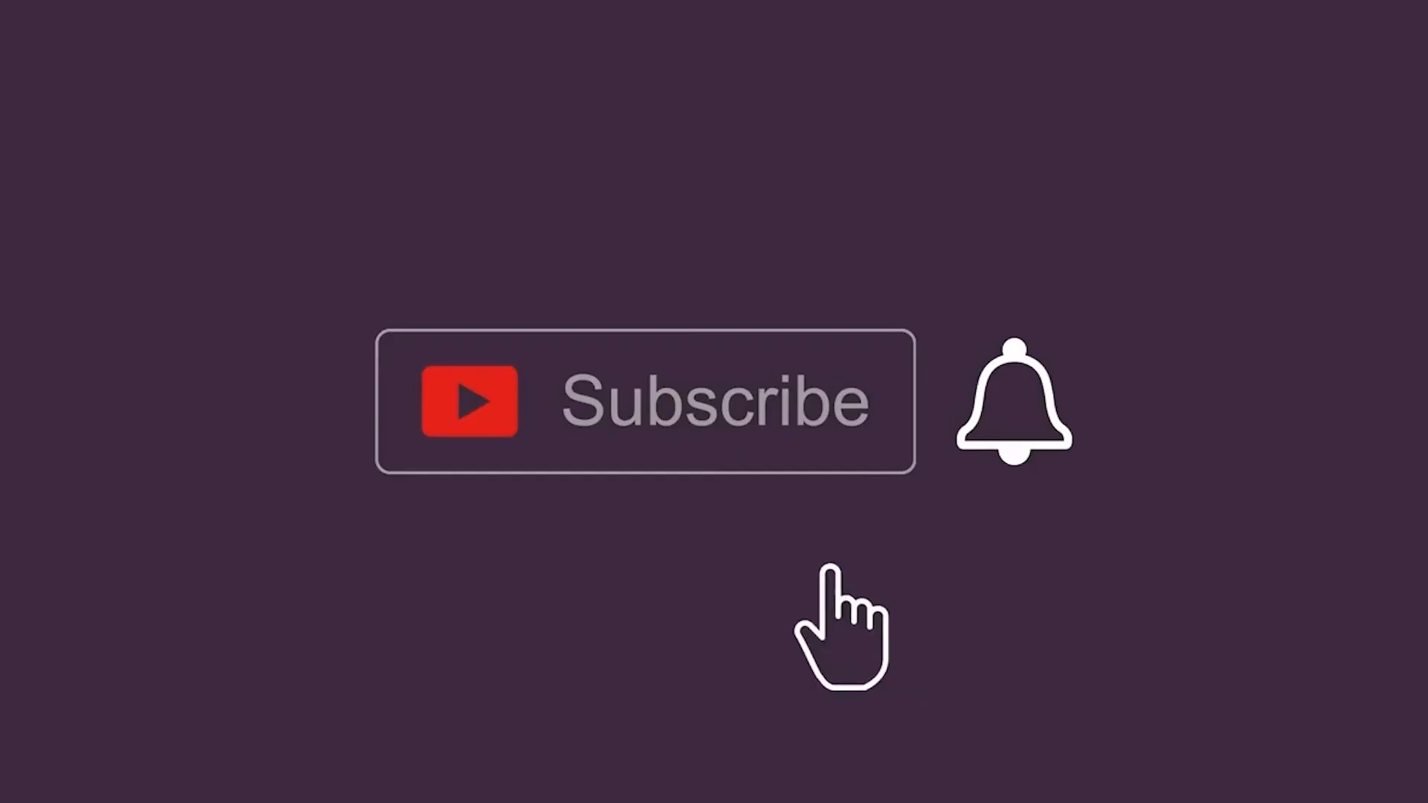